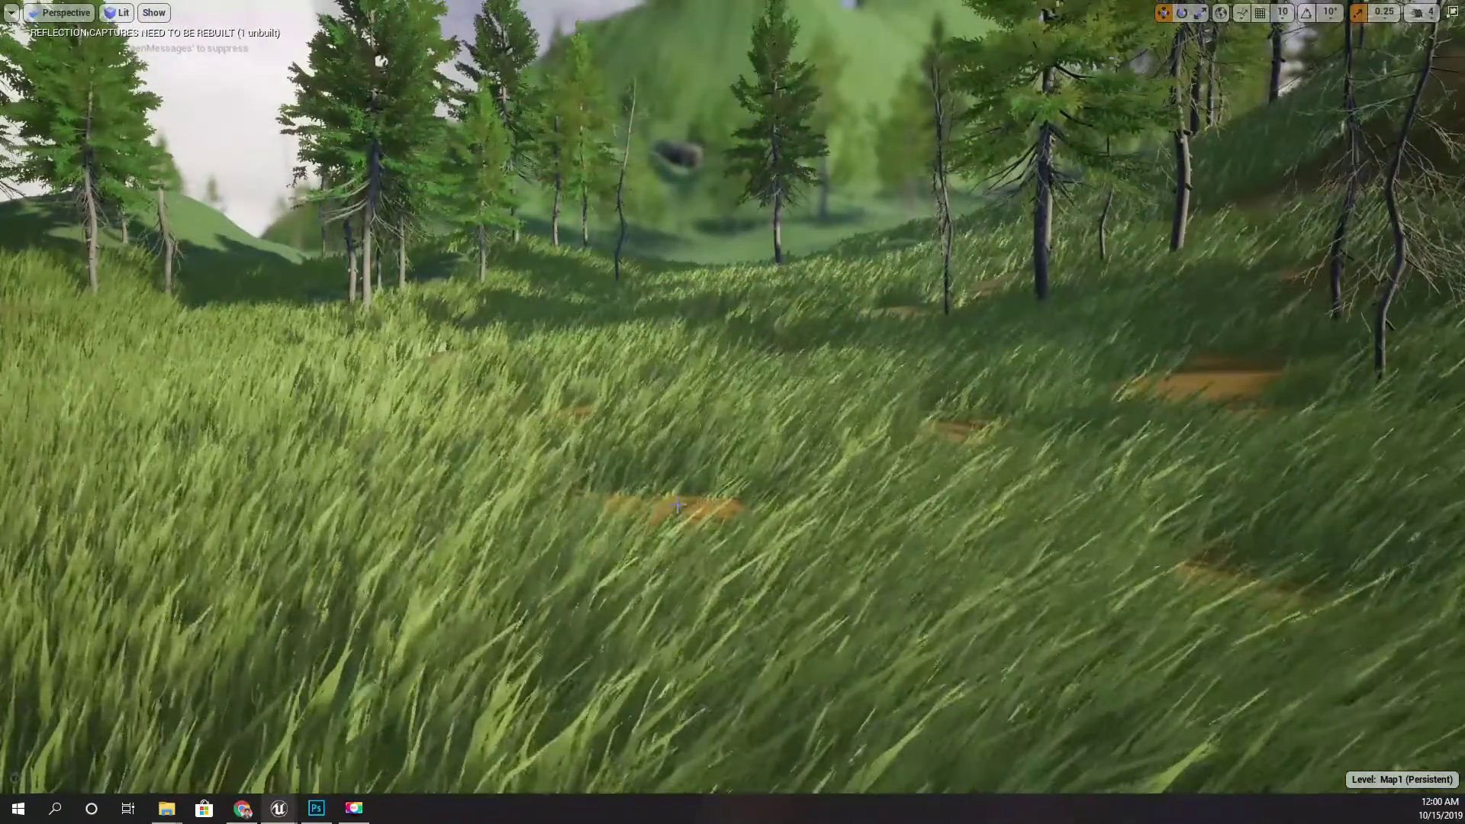
right_drag(698, 512, 763, 466)
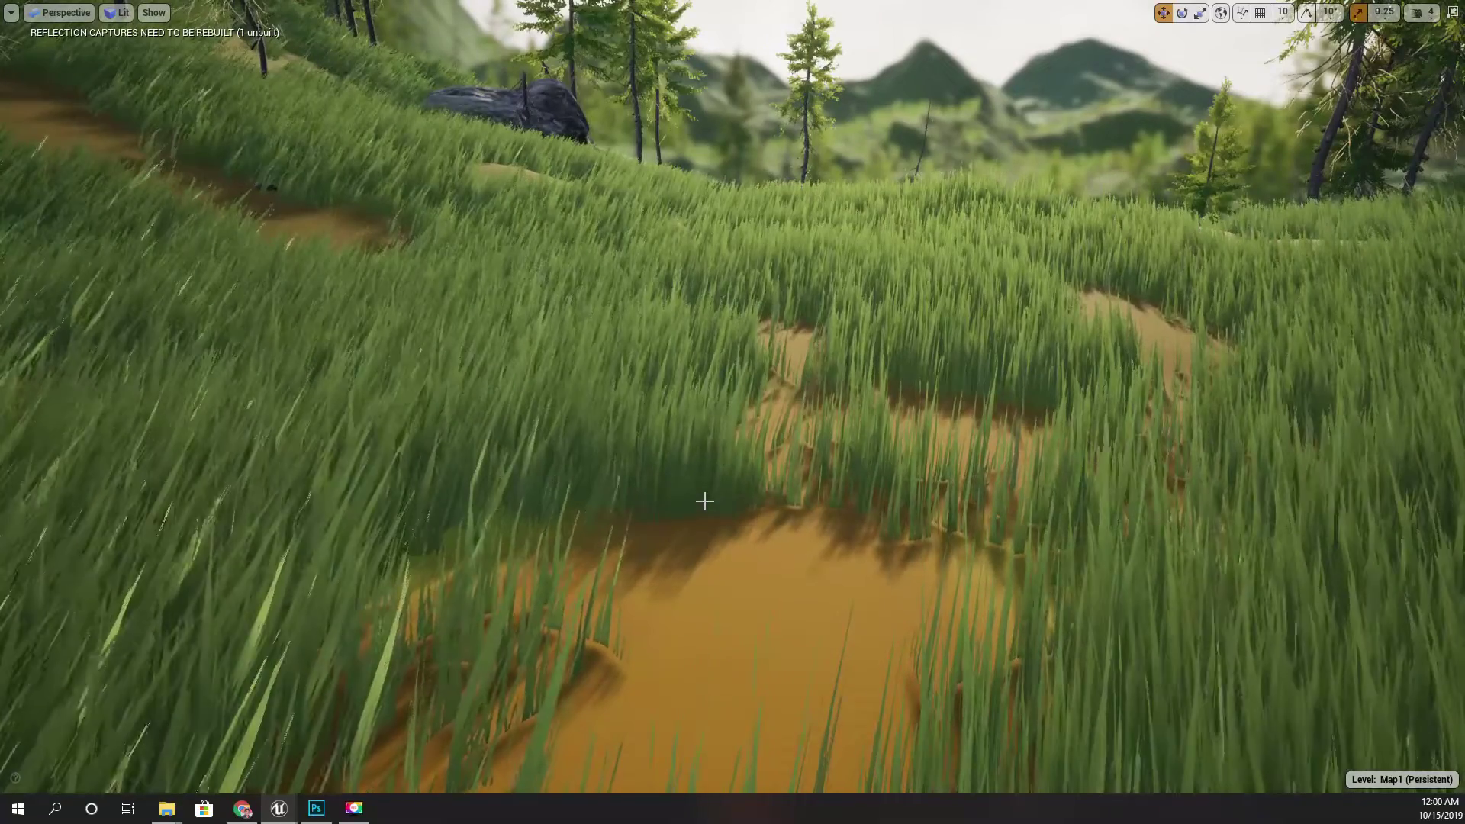
right_drag(705, 501, 654, 477)
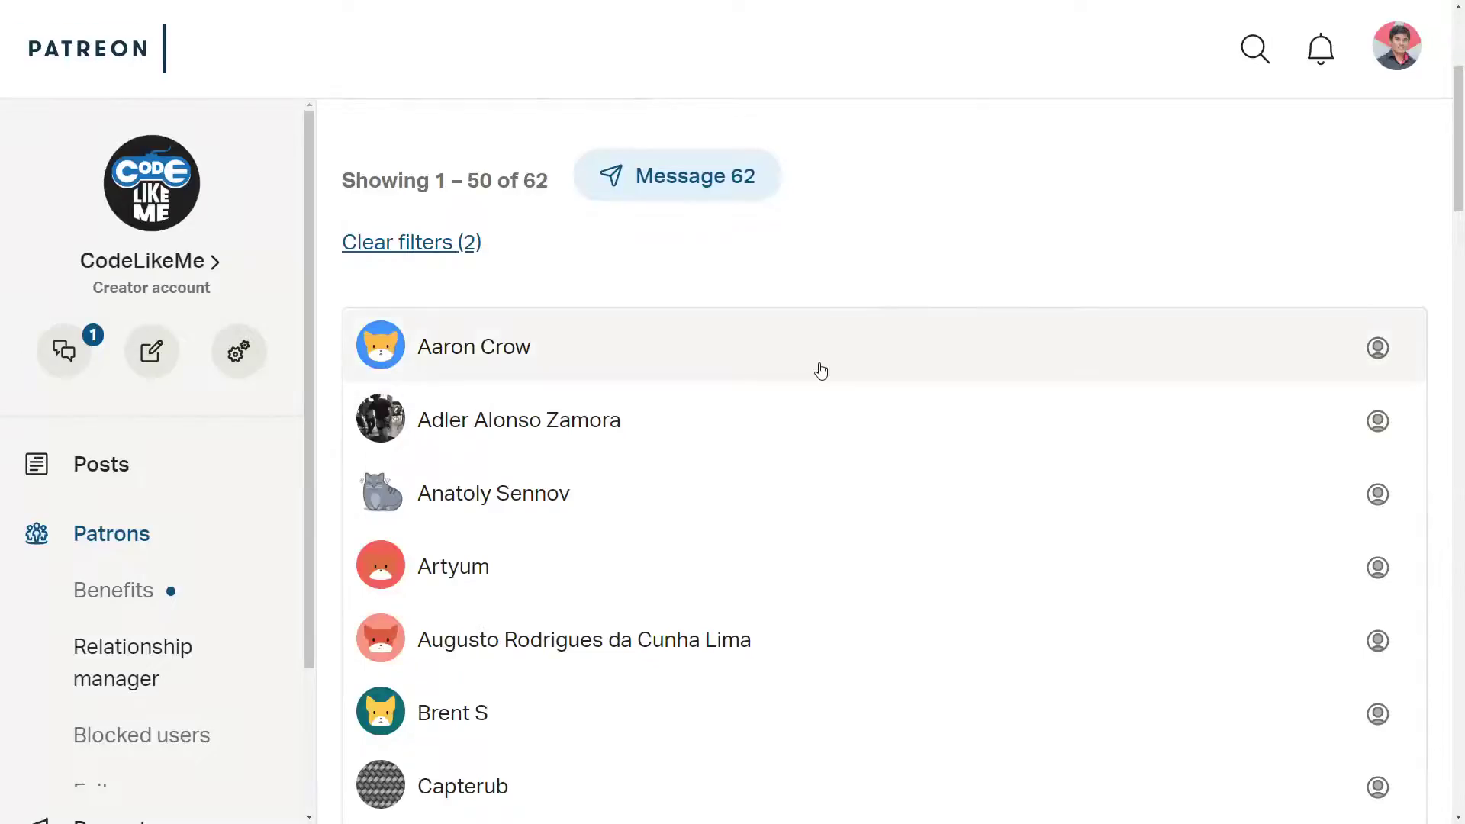
Look through the list of patrons to the end of its second page.
scroll(828, 398, down, 5)
scroll(829, 399, down, 7)
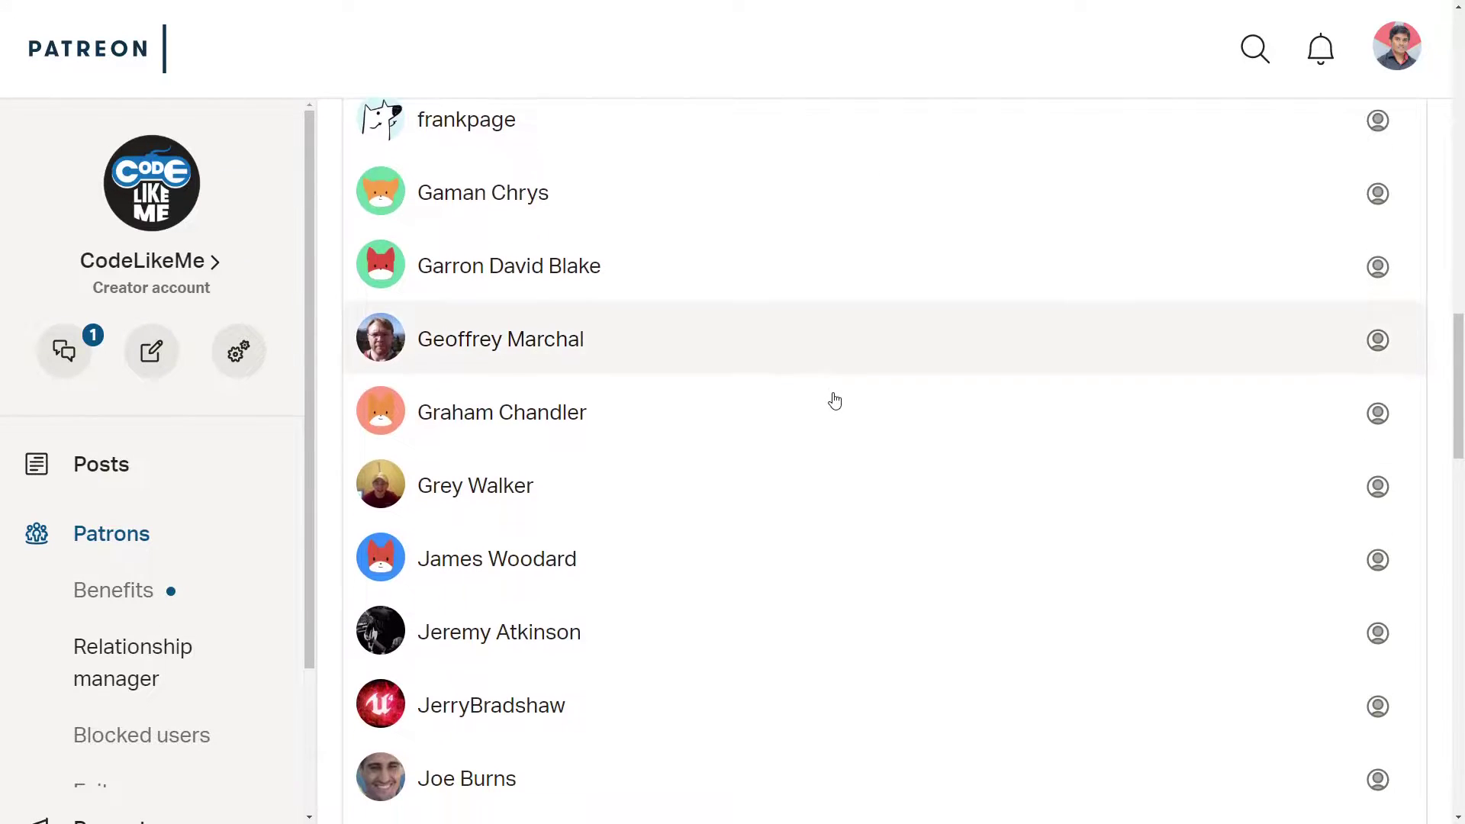
scroll(835, 401, down, 9)
scroll(834, 399, down, 13)
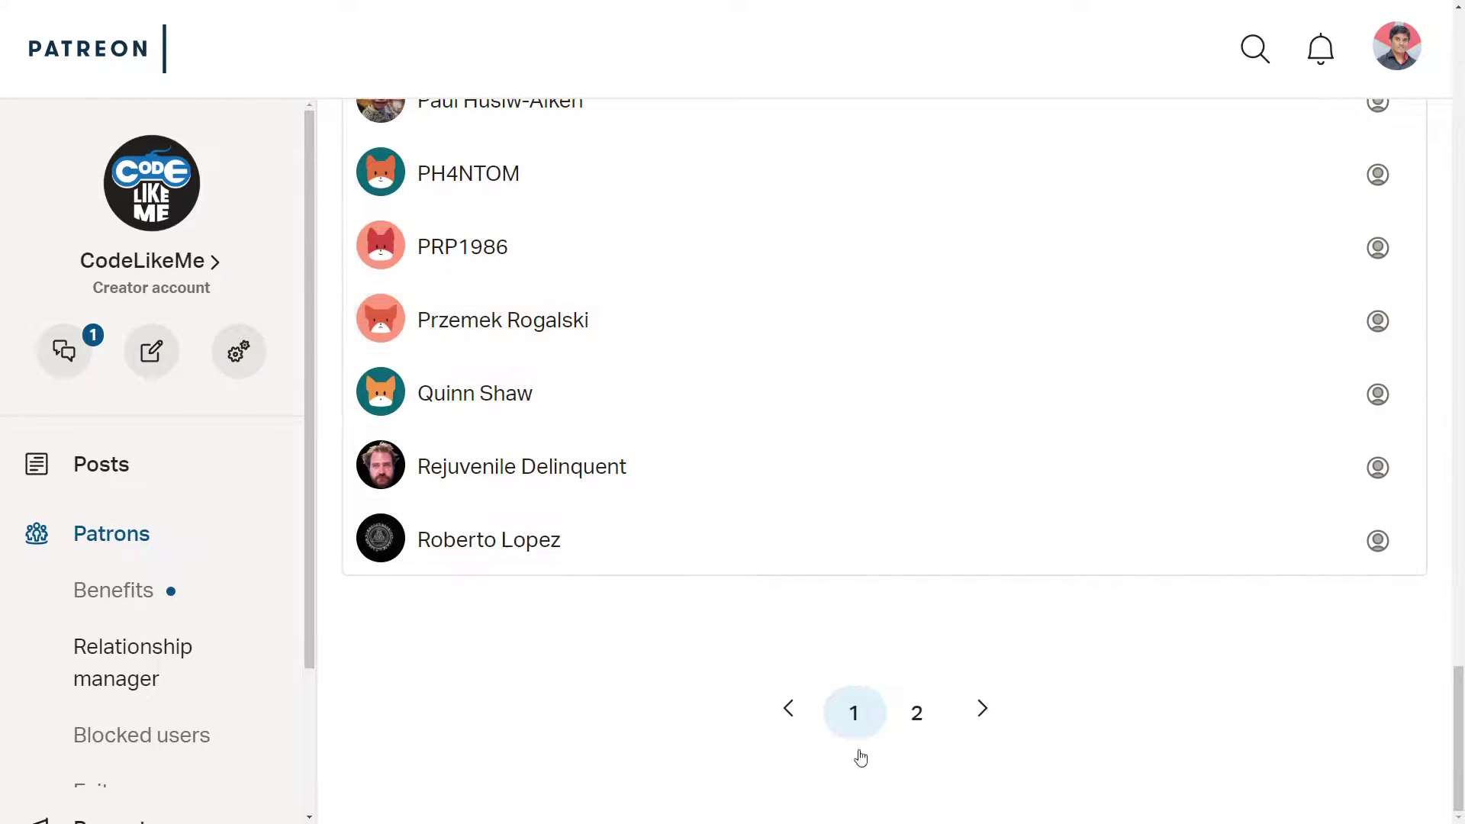
click(923, 723)
scroll(860, 573, down, 3)
scroll(863, 567, down, 9)
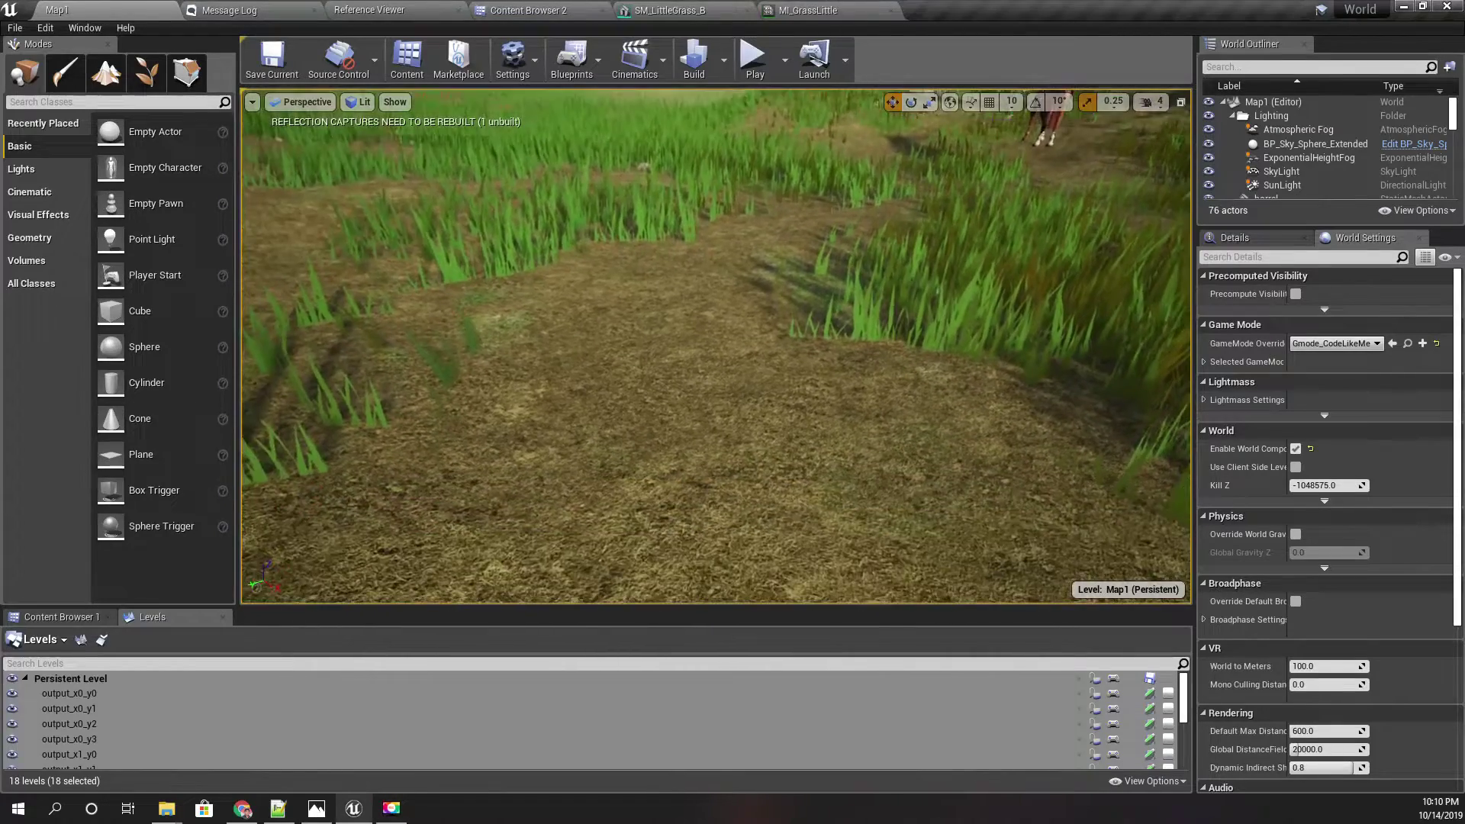
Select the landscape streaming proxy that forms the bare ground and locate its landscape material in the content browser.
key(F11)
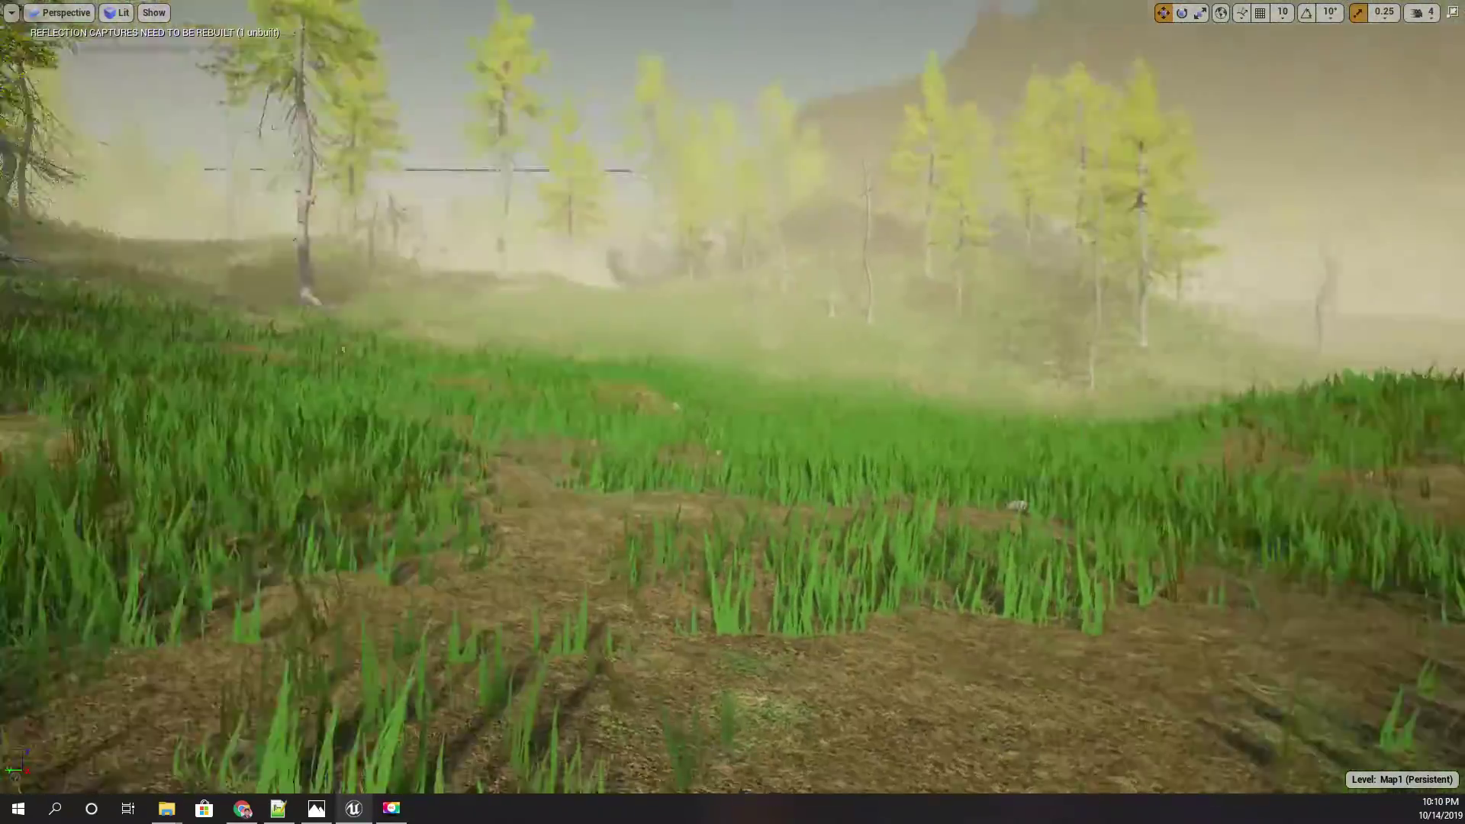
right_drag(732, 412, 1053, 462)
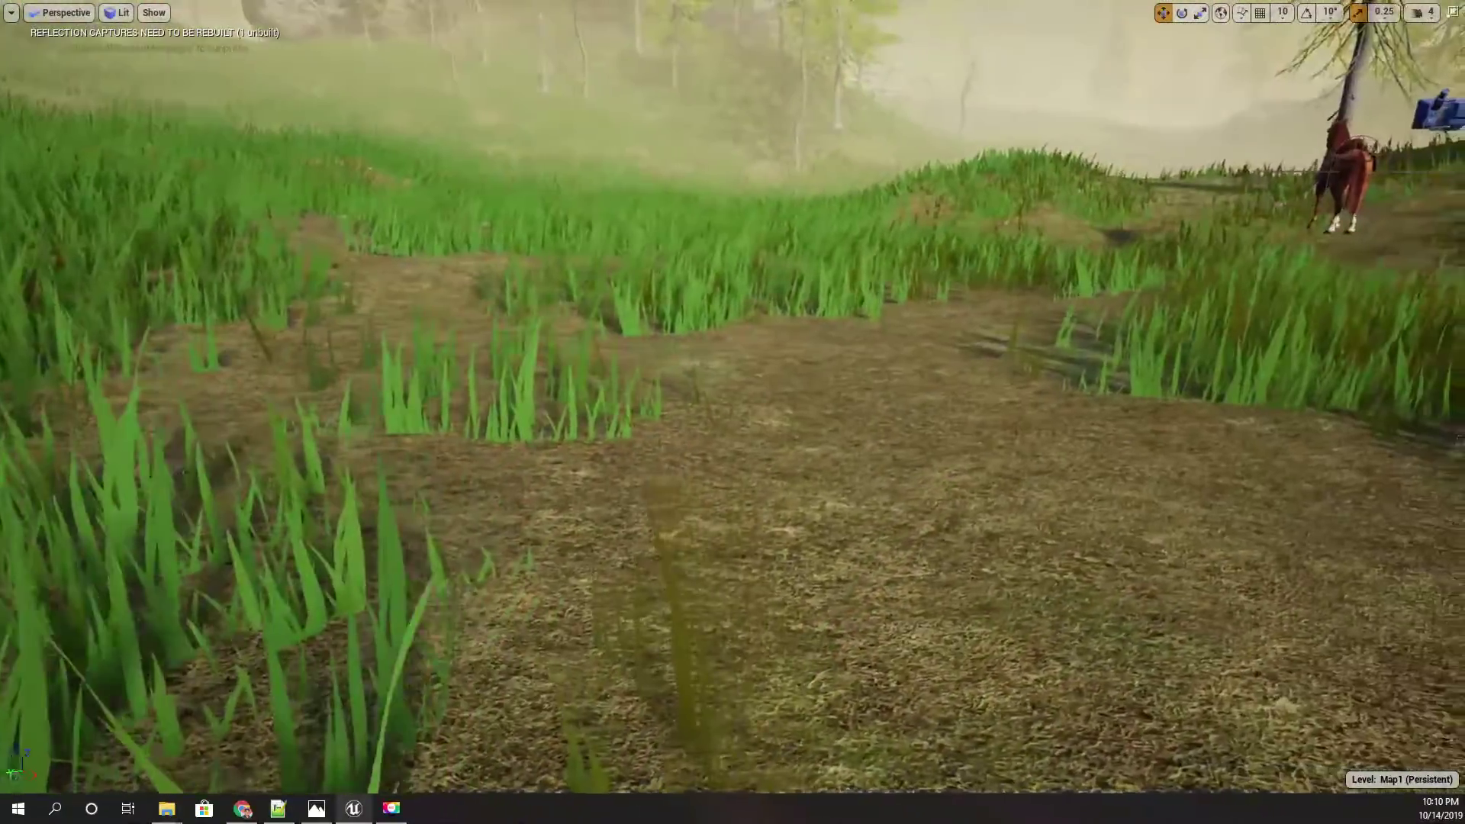
right_drag(561, 498, 553, 489)
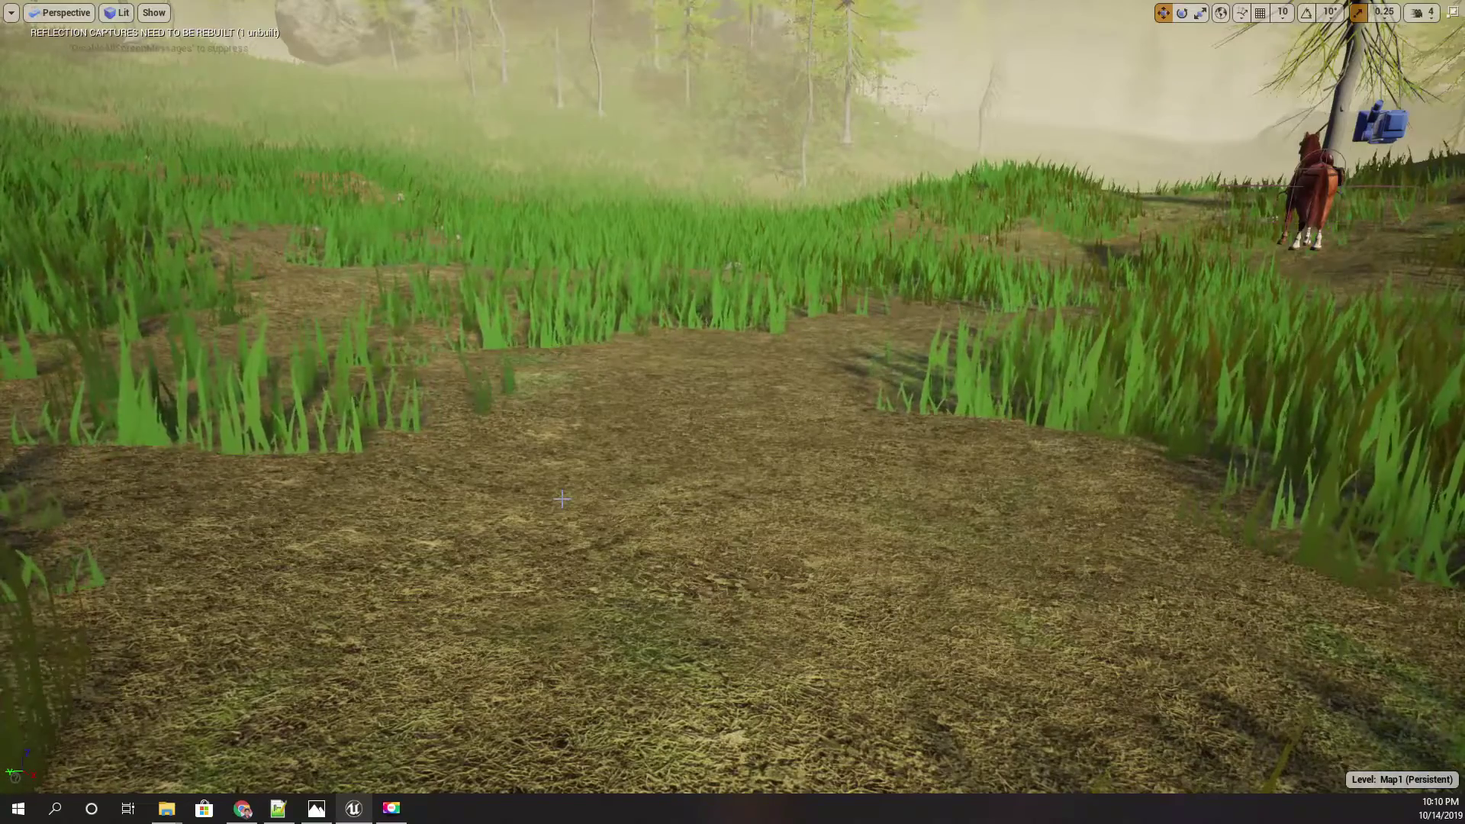
right_drag(662, 507, 778, 473)
click(662, 507)
right_drag(595, 490, 450, 603)
key(F11)
right_drag(595, 490, 684, 510)
right_drag(697, 453, 703, 448)
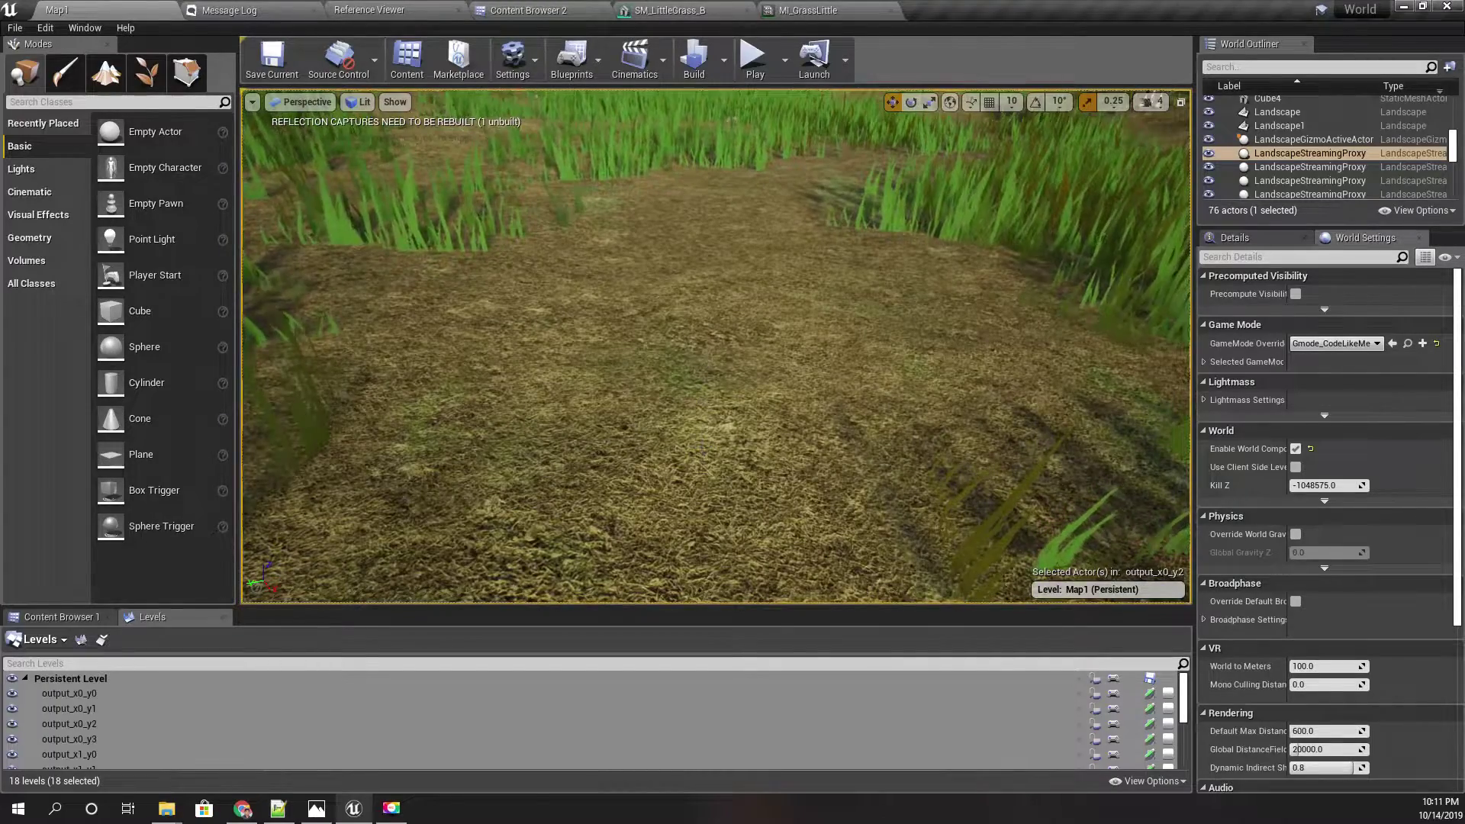
click(1234, 238)
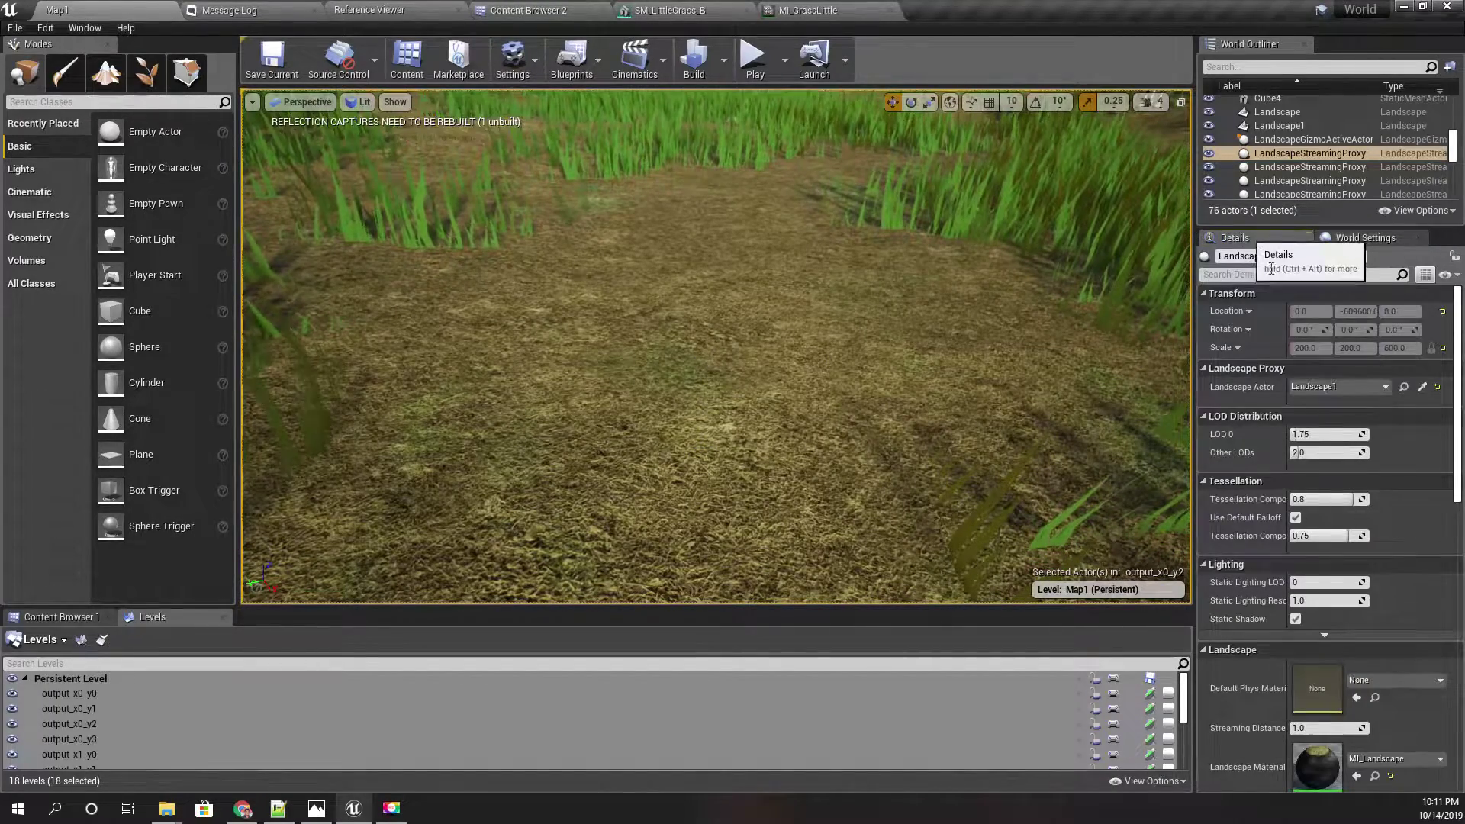
click(1372, 778)
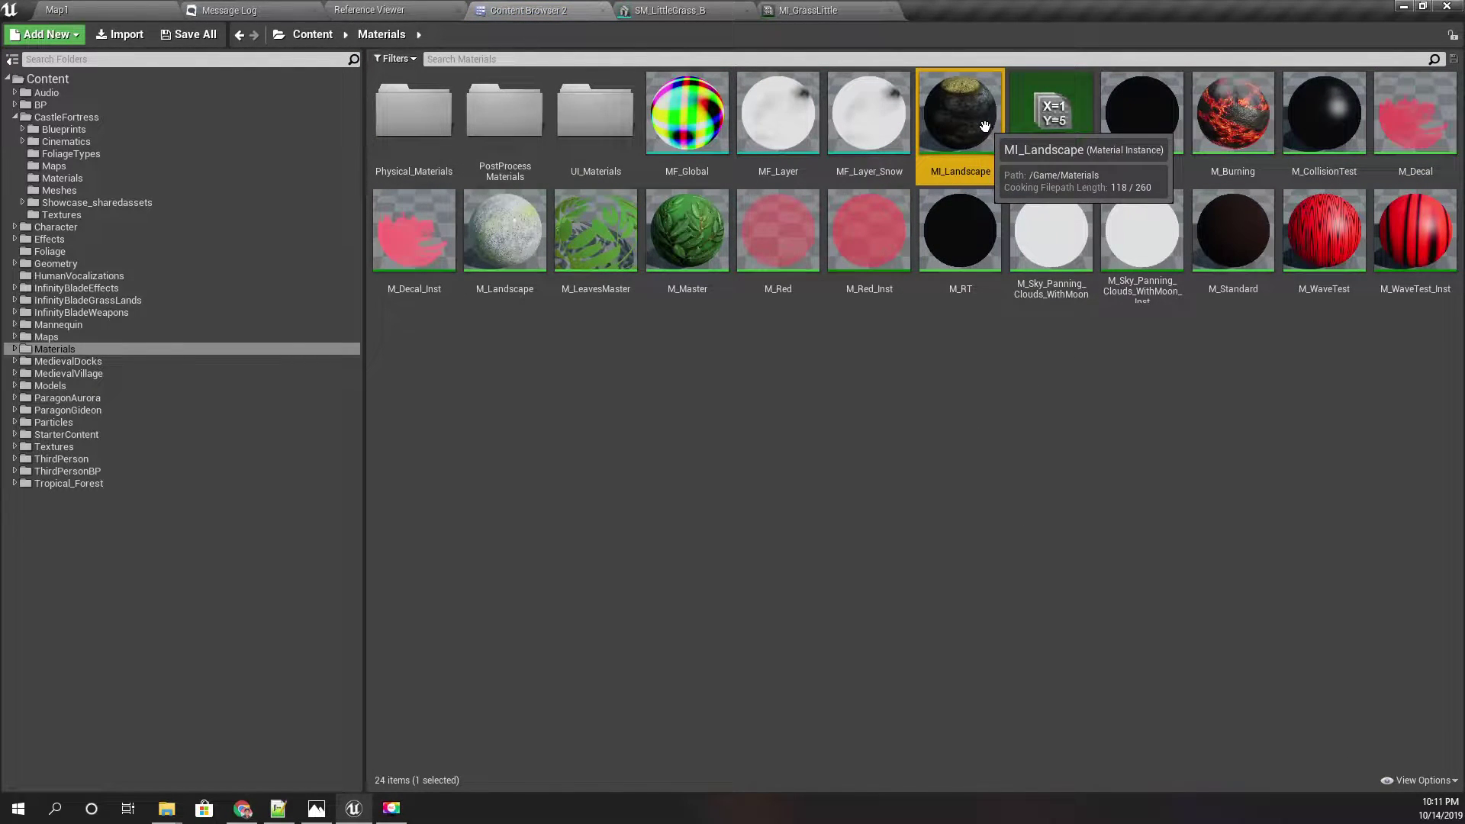
click(1001, 359)
right_click(1000, 354)
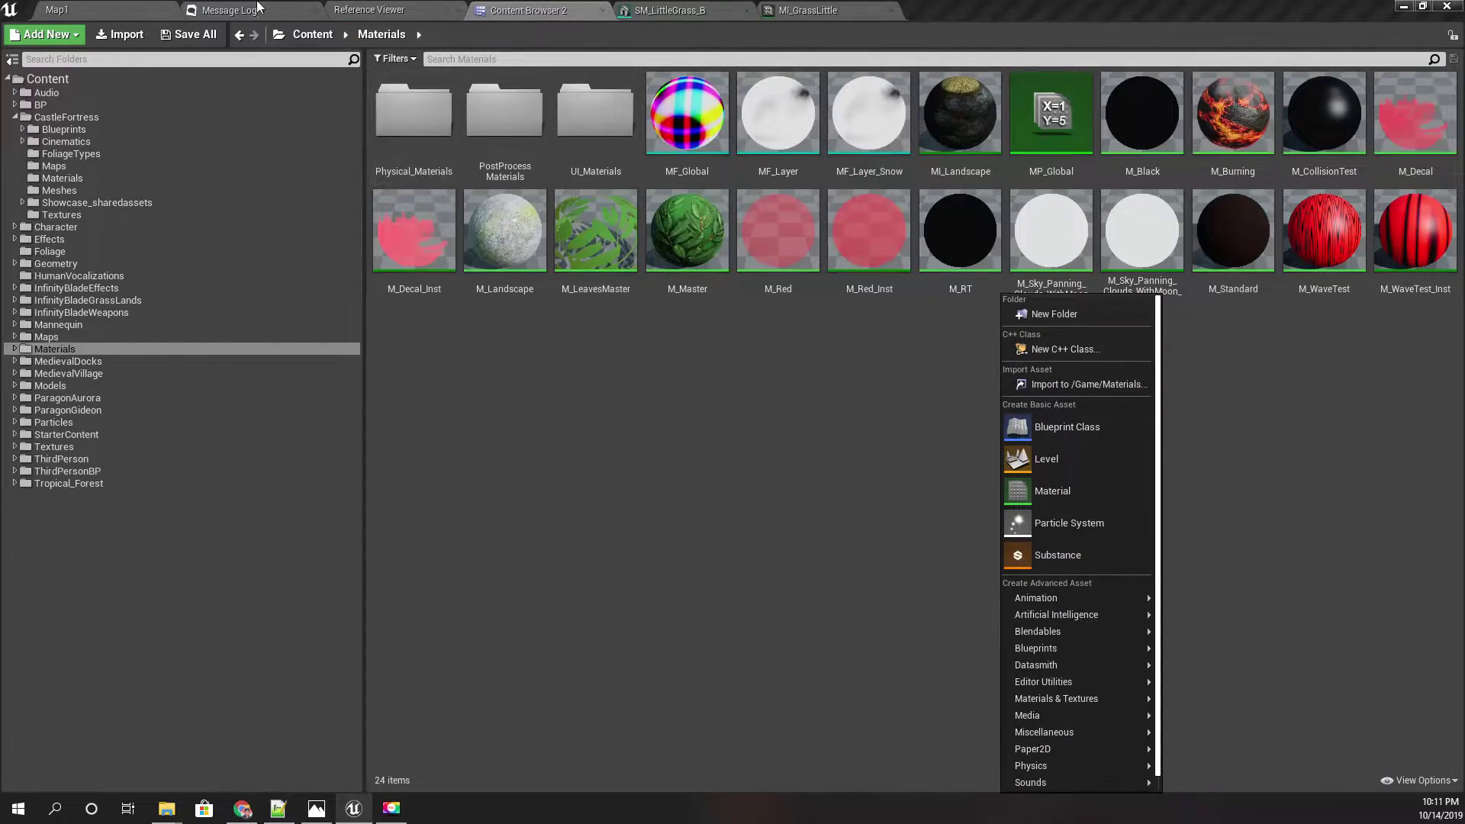
click(90, 7)
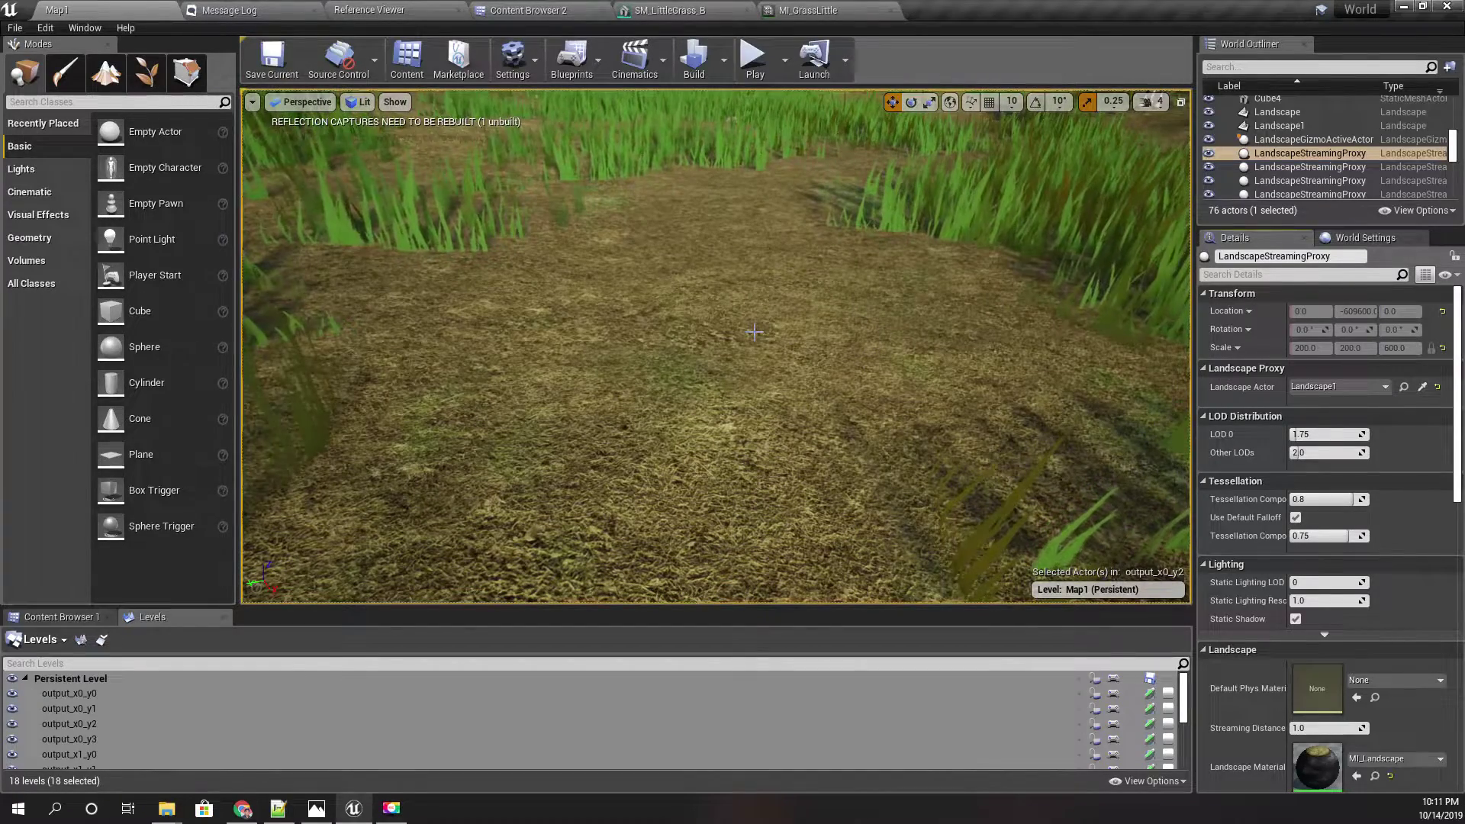
click(549, 11)
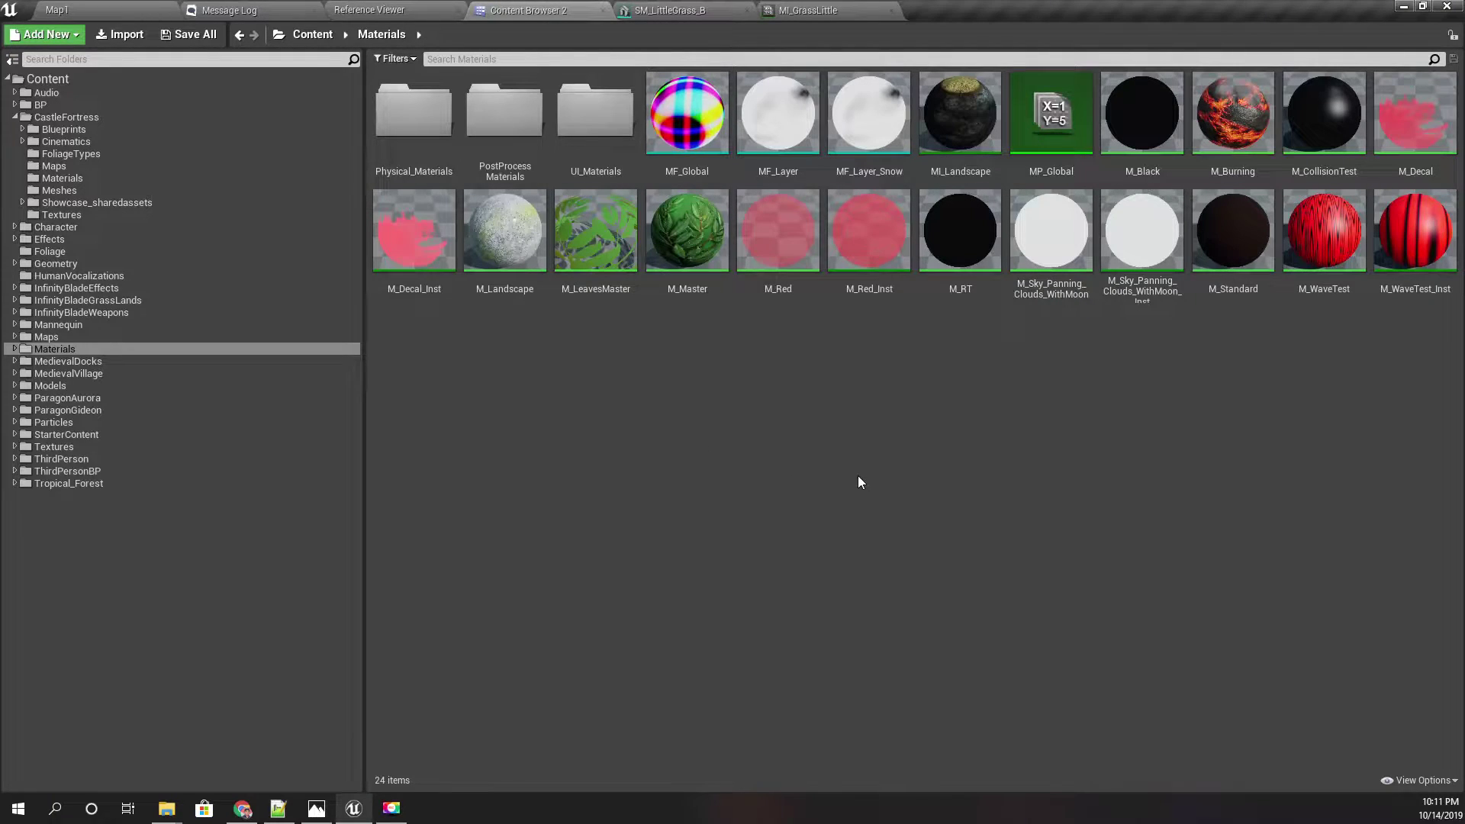
Create a material named M_Landscape_CelShaded in the Materials folder and open it for editing.
right_click(863, 408)
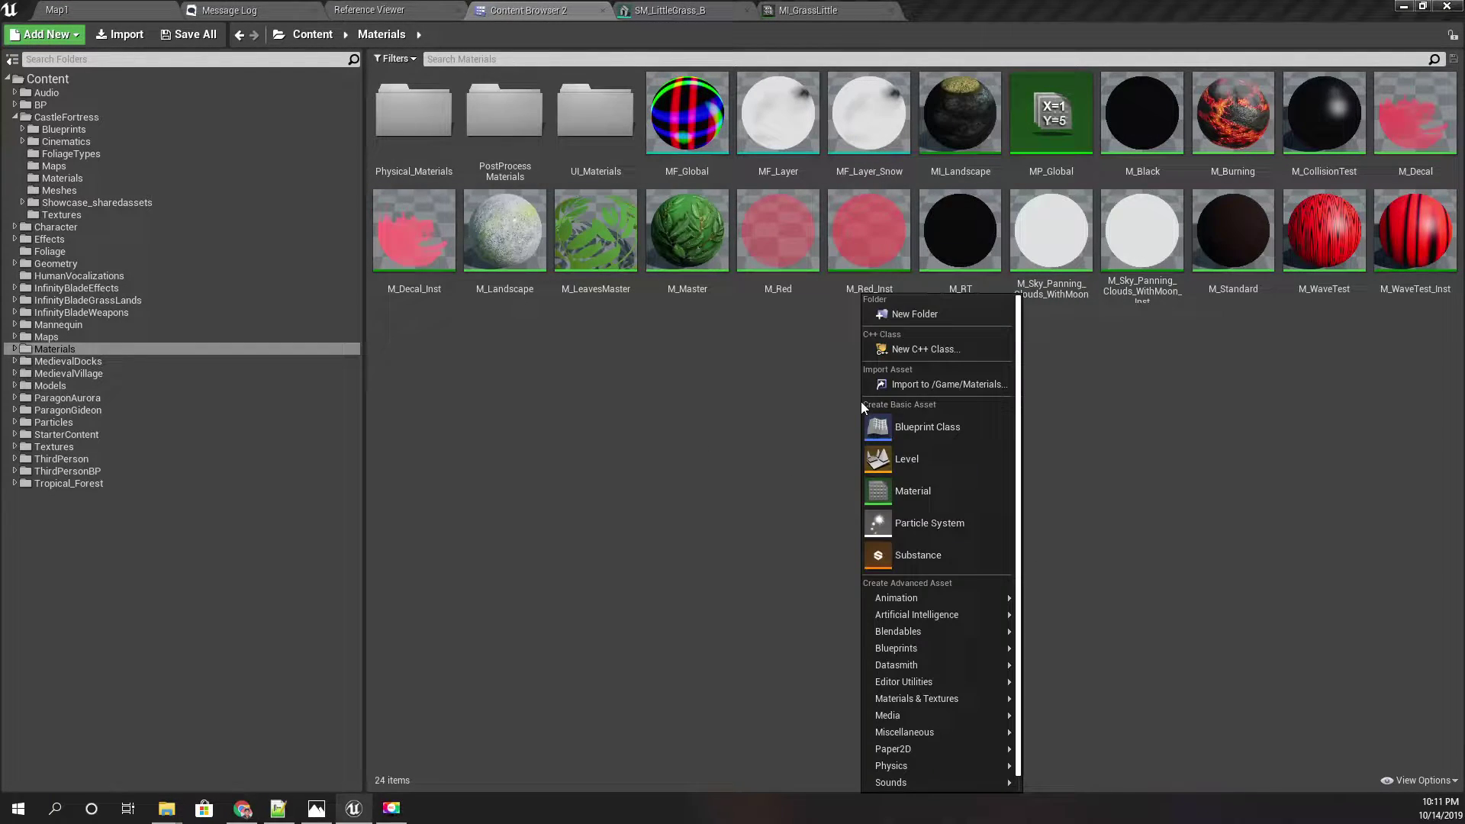
click(914, 491)
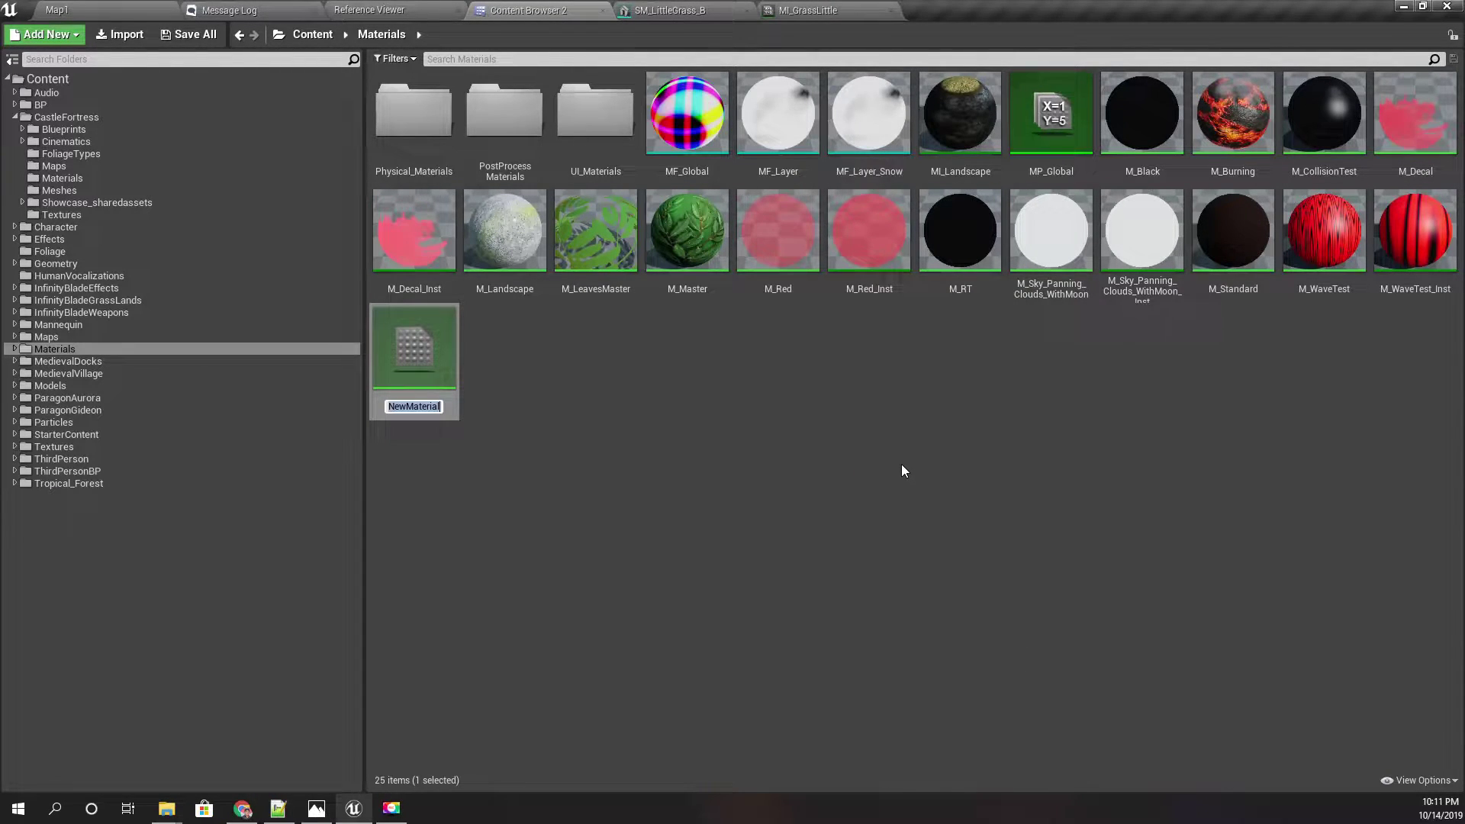
text(M_Landscape)
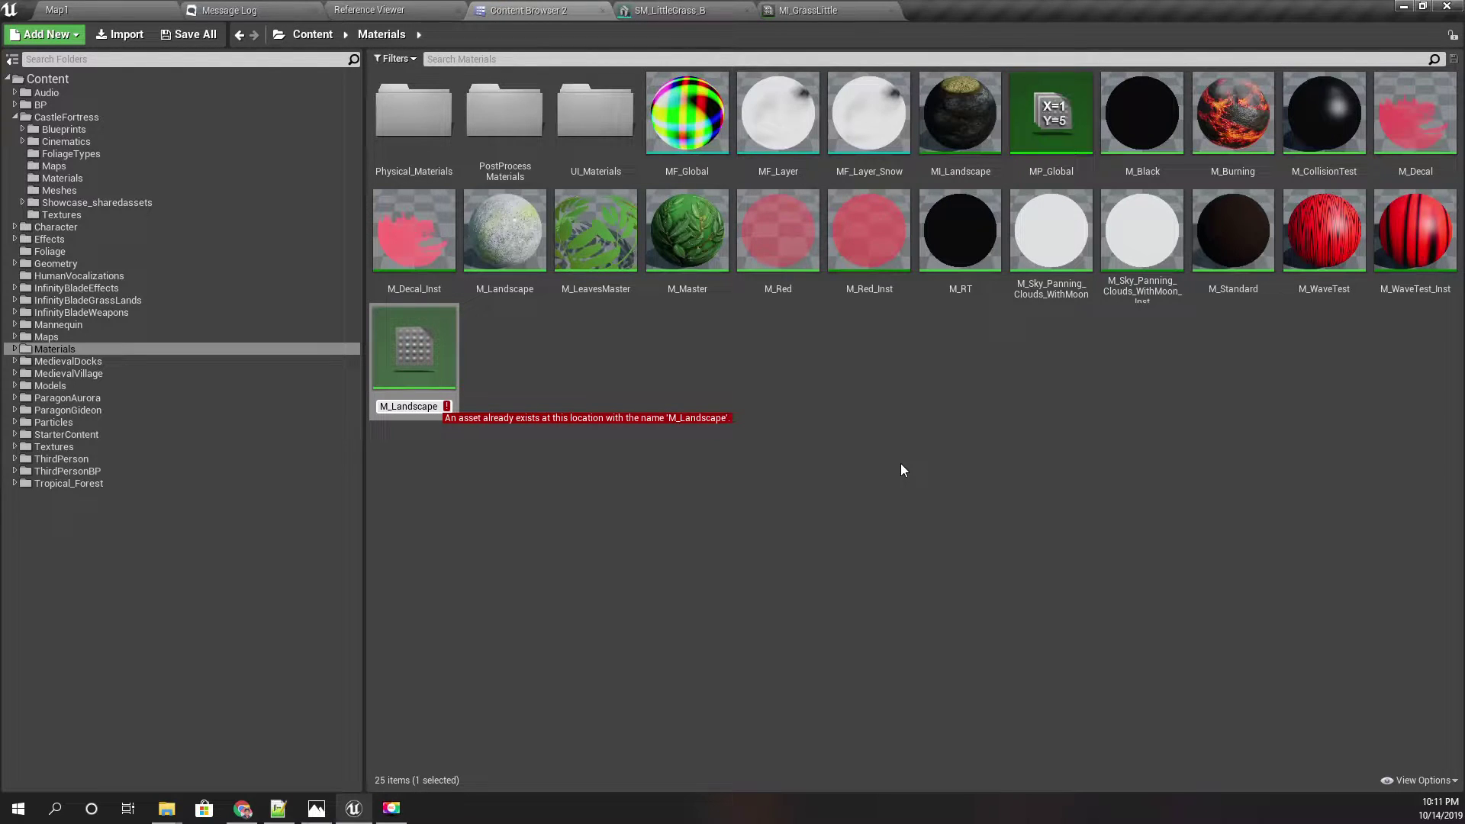
text(_Cel)
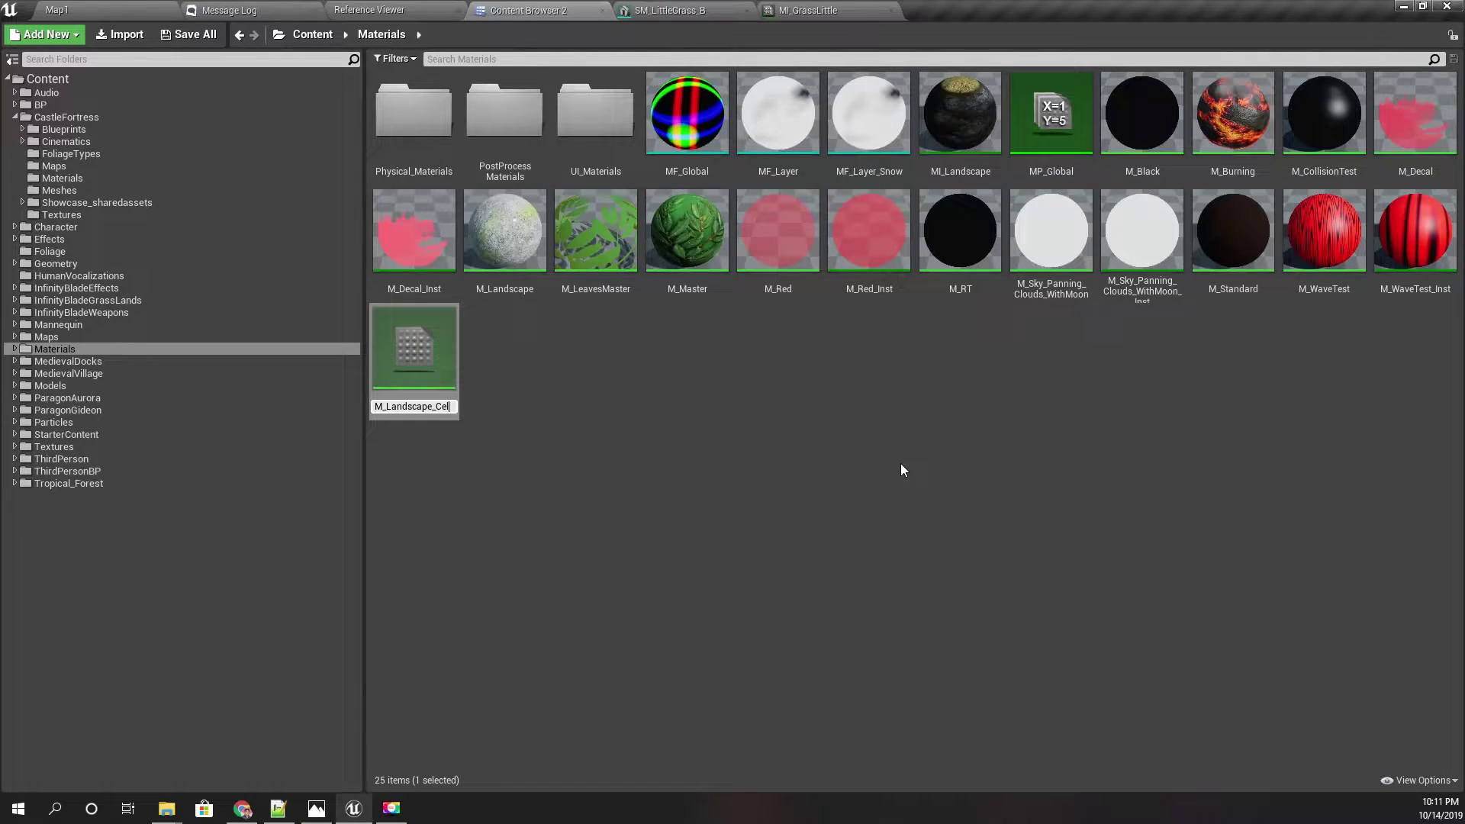
text(Shaded)
key(Return)
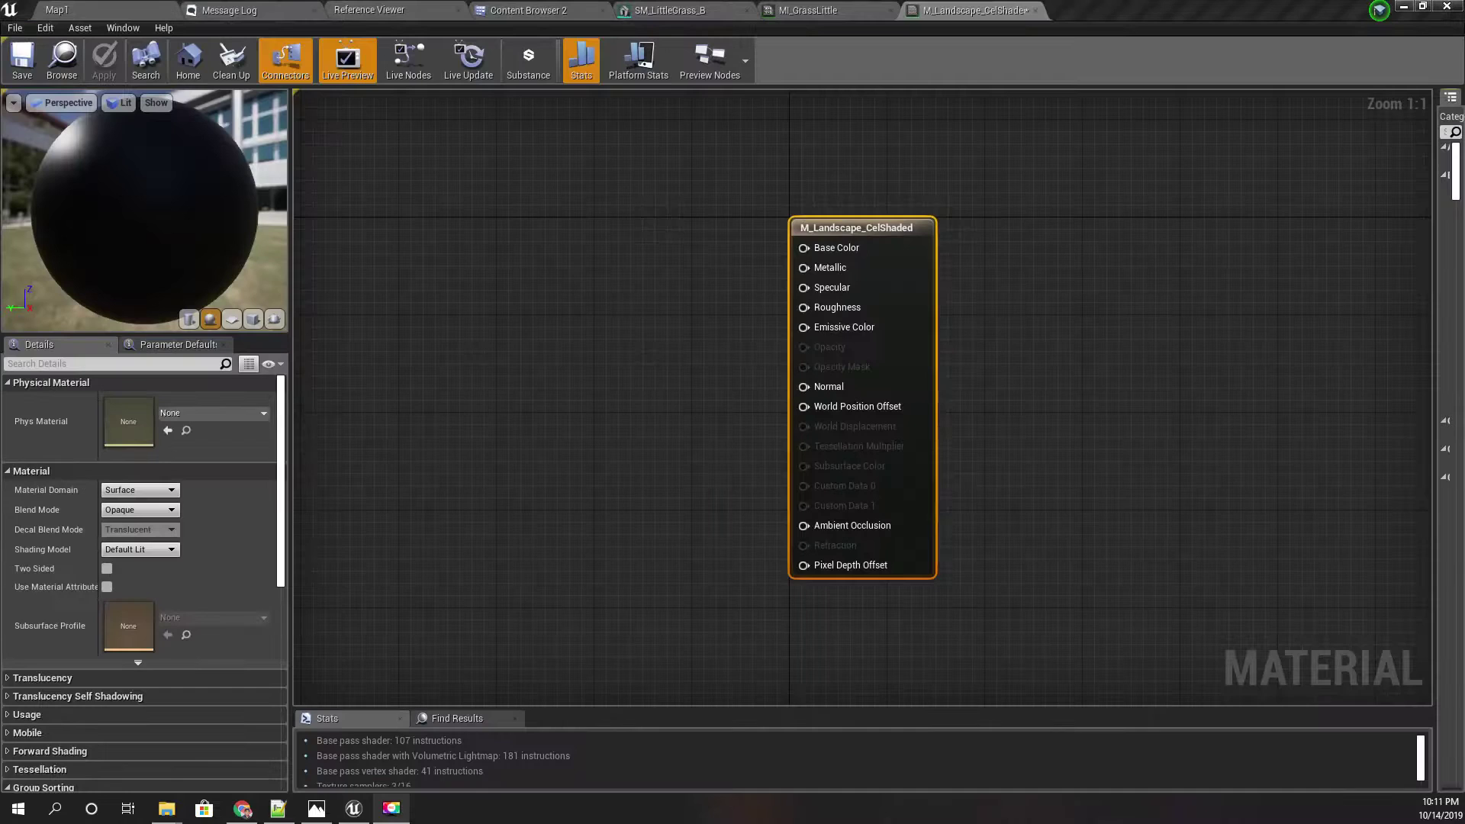
Promote the material's Base Color input to a parameter and place the parameter node clear of the output node.
right_drag(595, 298, 890, 307)
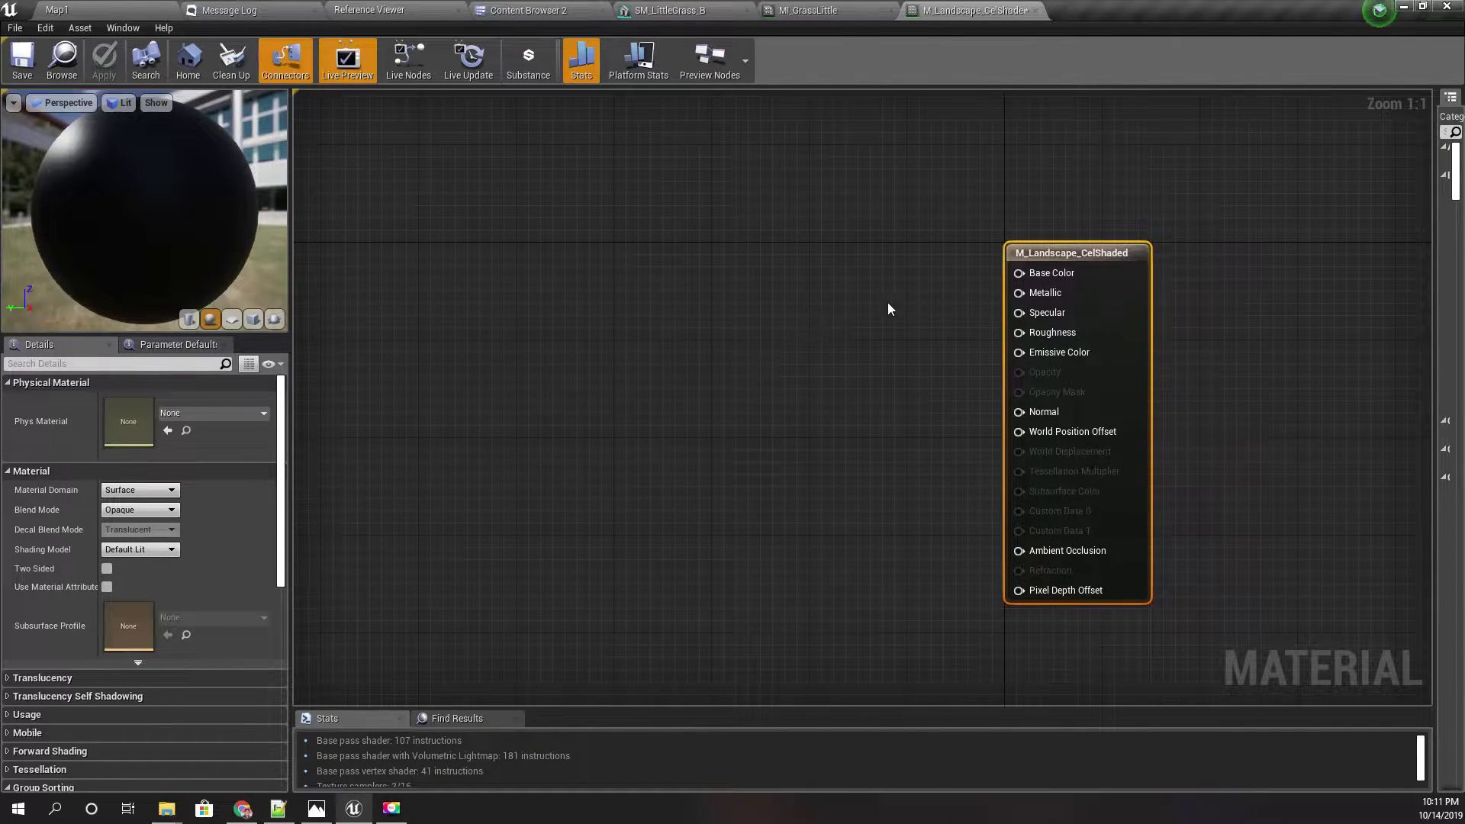
drag(1036, 273, 763, 254)
click(990, 206)
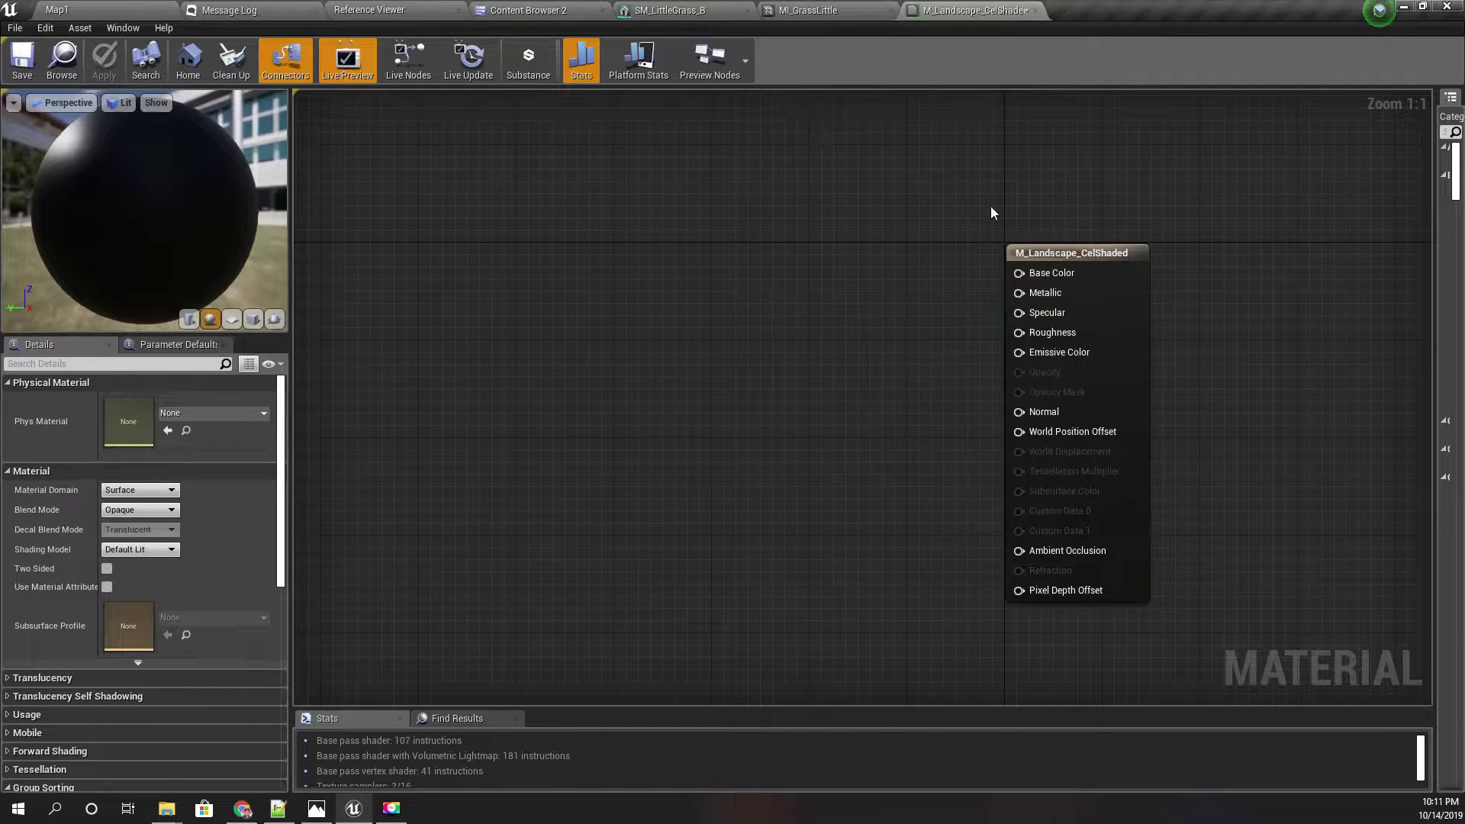
right_click(1019, 272)
click(1059, 295)
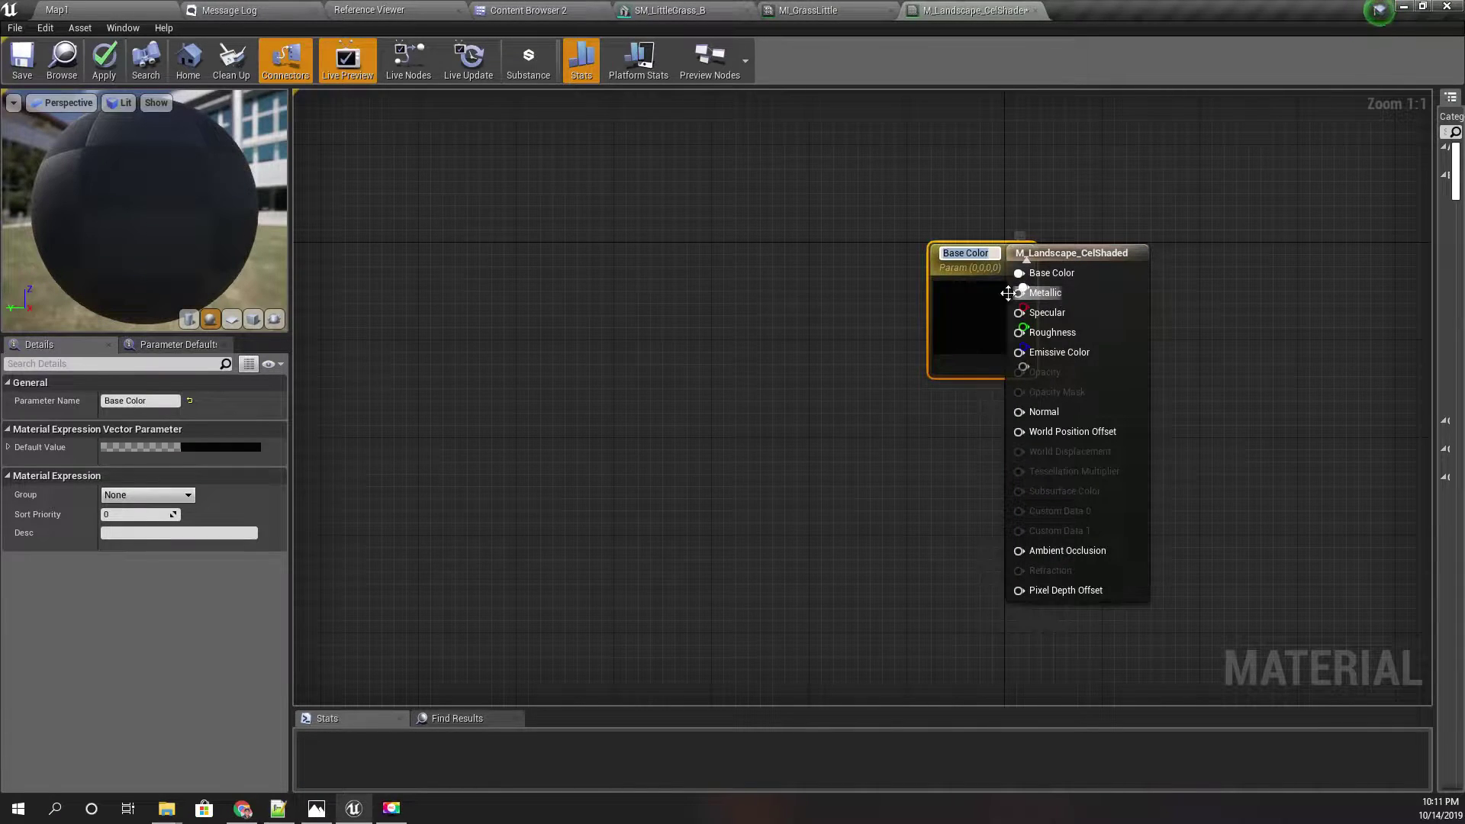
drag(919, 305, 609, 299)
drag(981, 268, 629, 244)
Rename the Base Color vector parameter to Grass_Color.
click(145, 401)
text(Grass_Color)
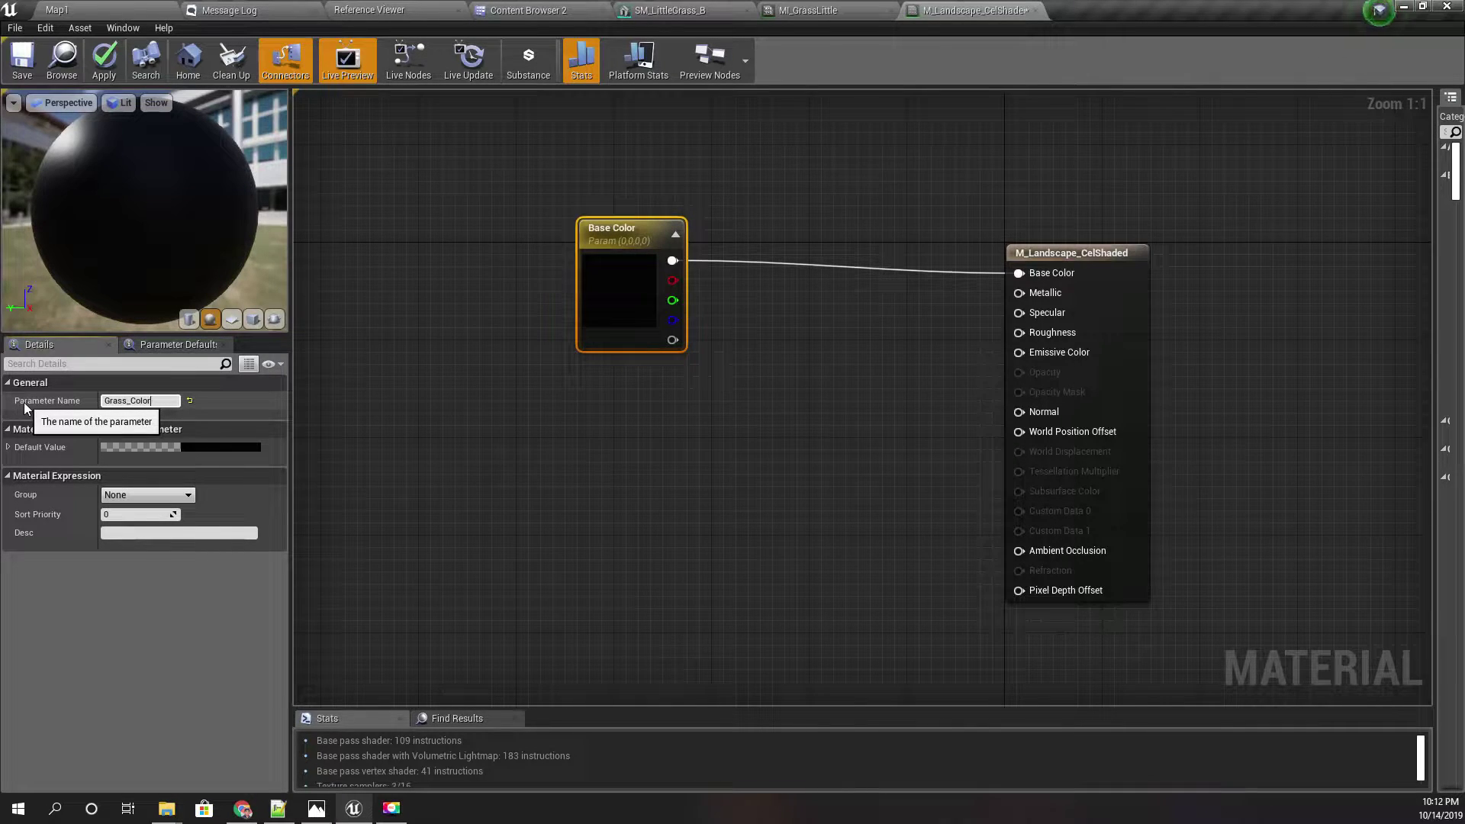
key(Return)
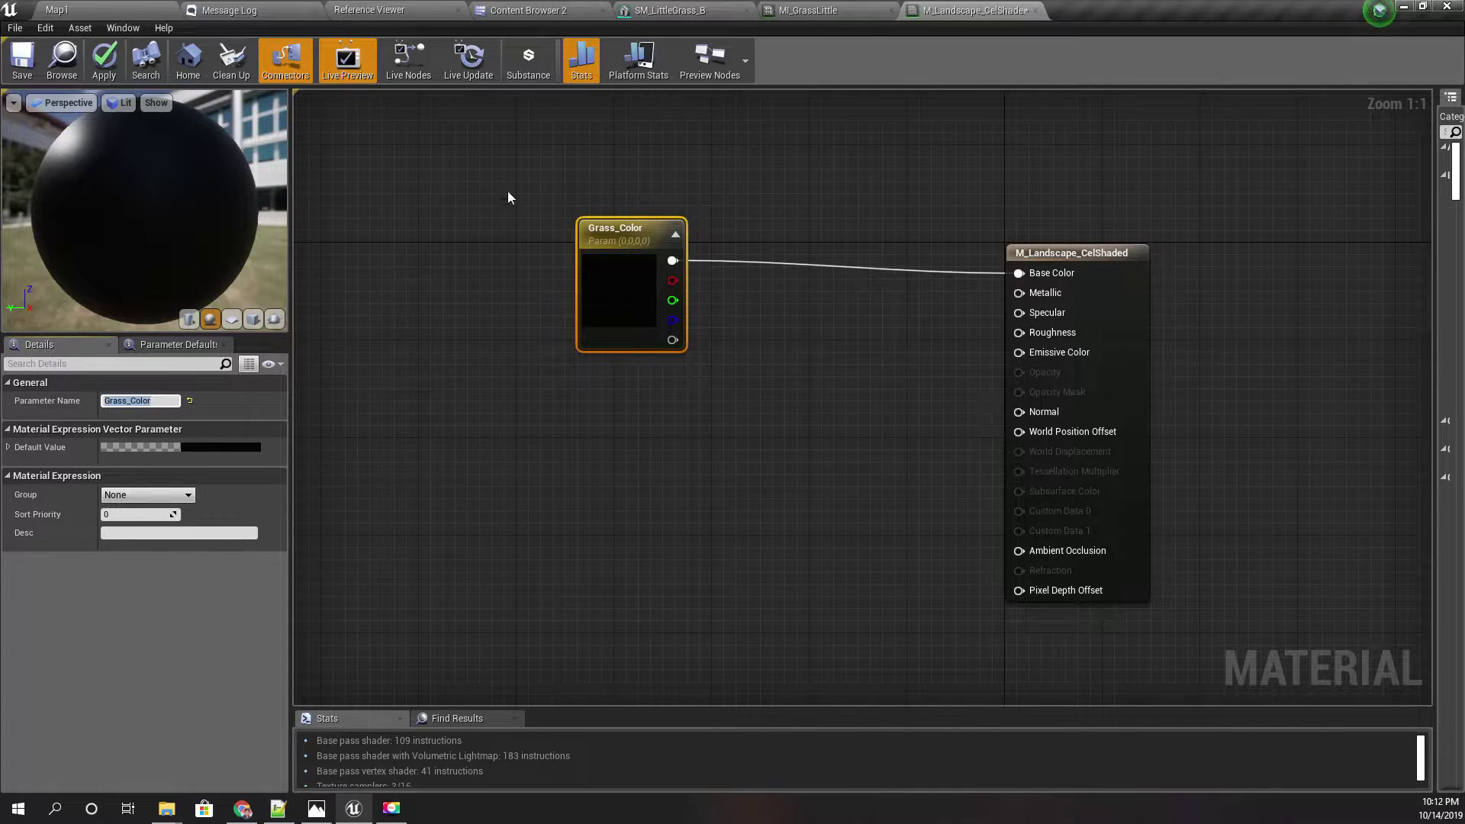
Set Grass_Color's default value to a green with R 0.0, G 0.234375, B 0.064085, and apply the material changes.
double_click(618, 299)
click(661, 479)
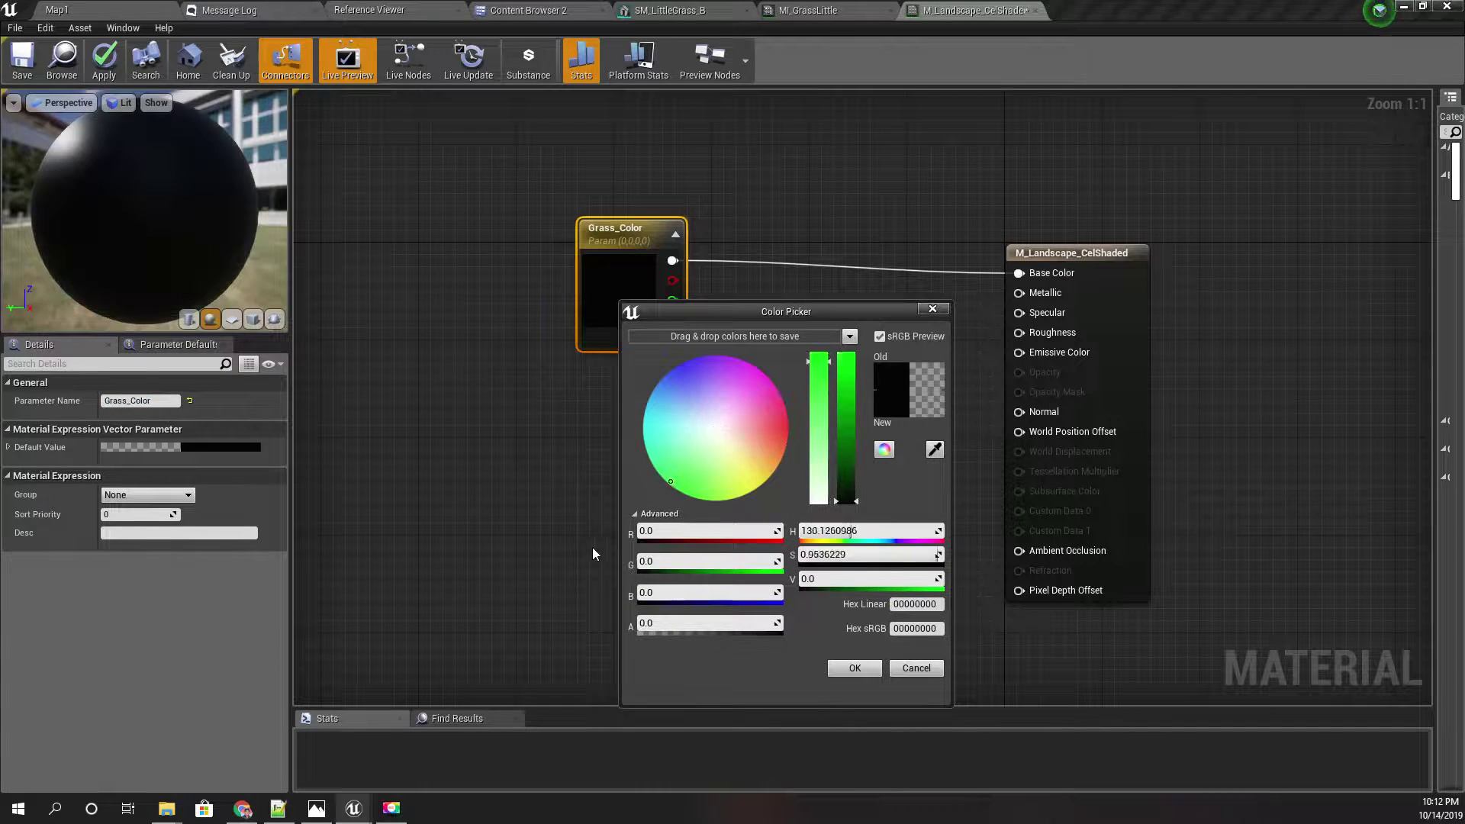
click(847, 454)
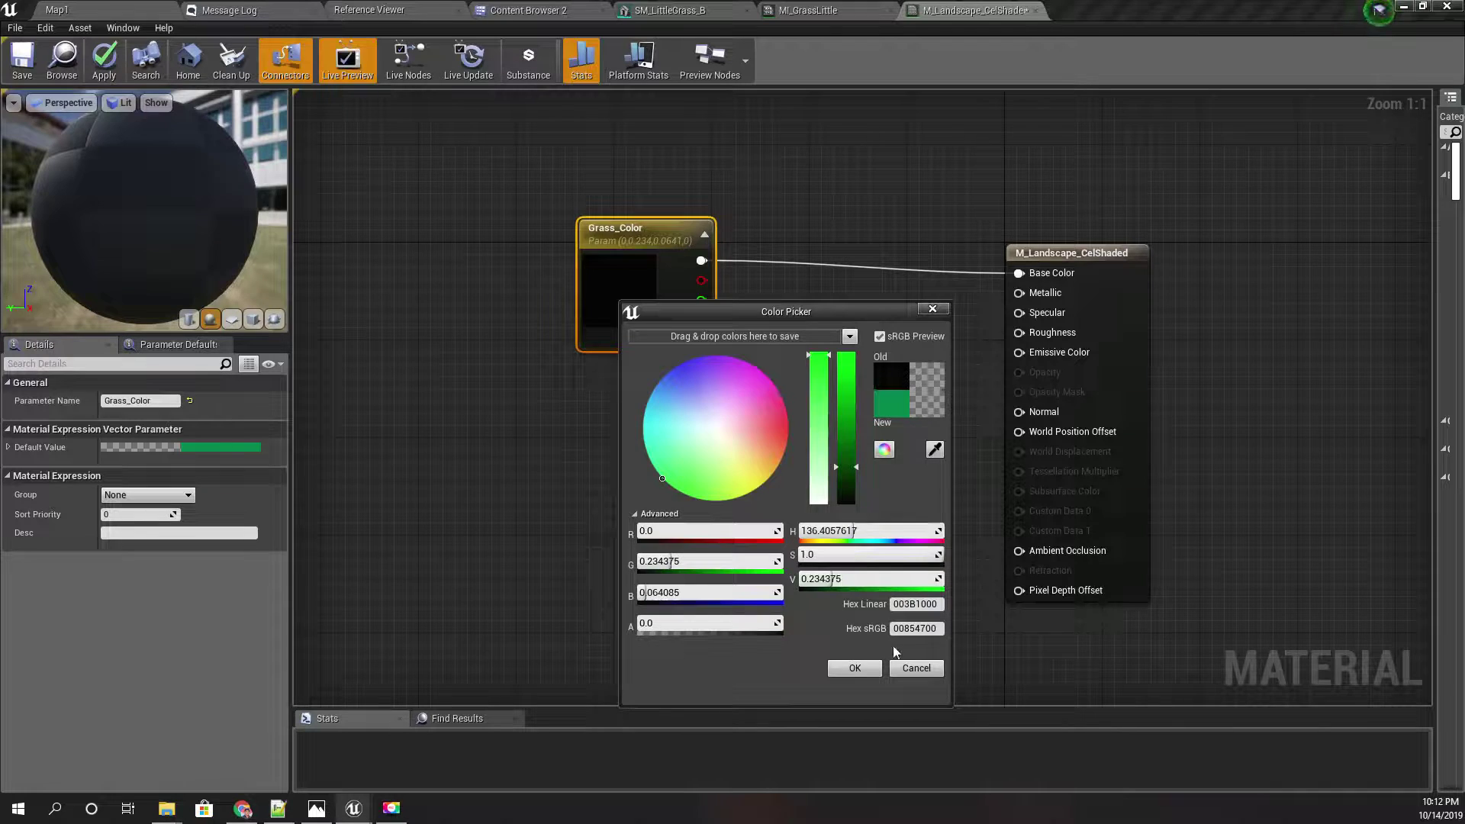
click(859, 668)
click(99, 65)
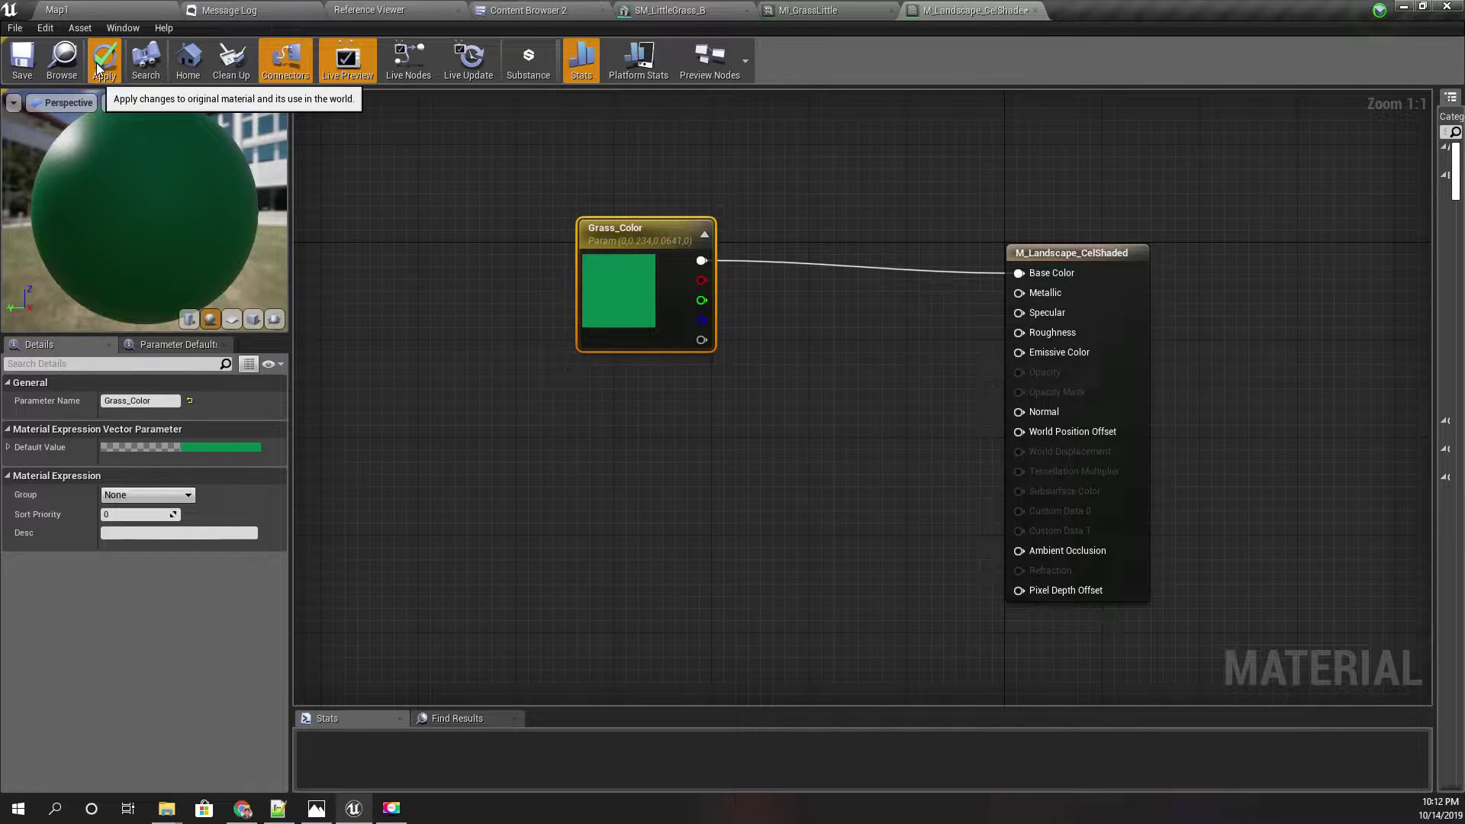
Open the MI_Landscape instance used by the selected landscape proxy in Map1 and set its parent to M_Landscape_CelShaded.
click(764, 17)
click(112, 10)
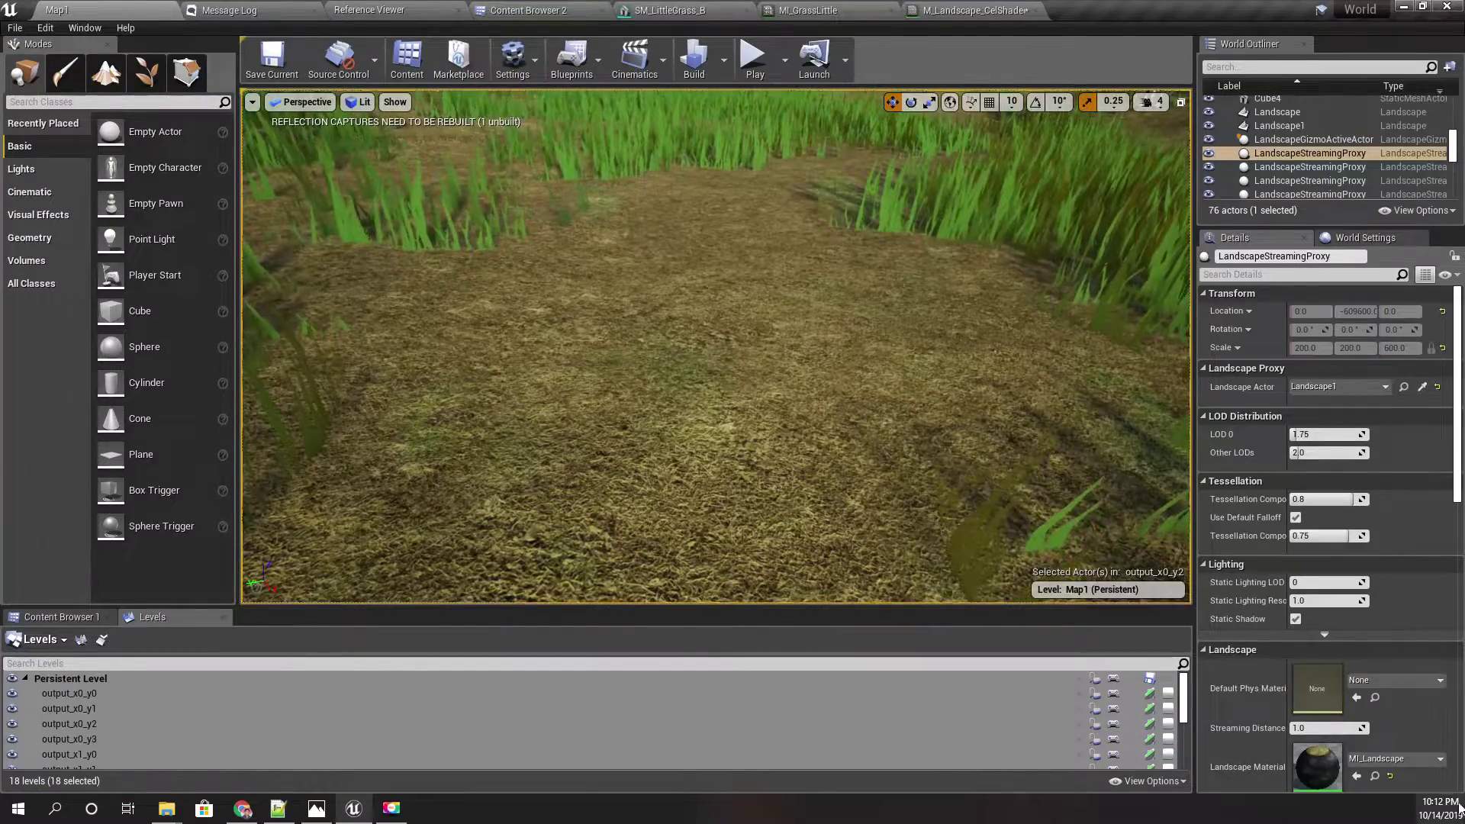
scroll(1370, 731, down, 2)
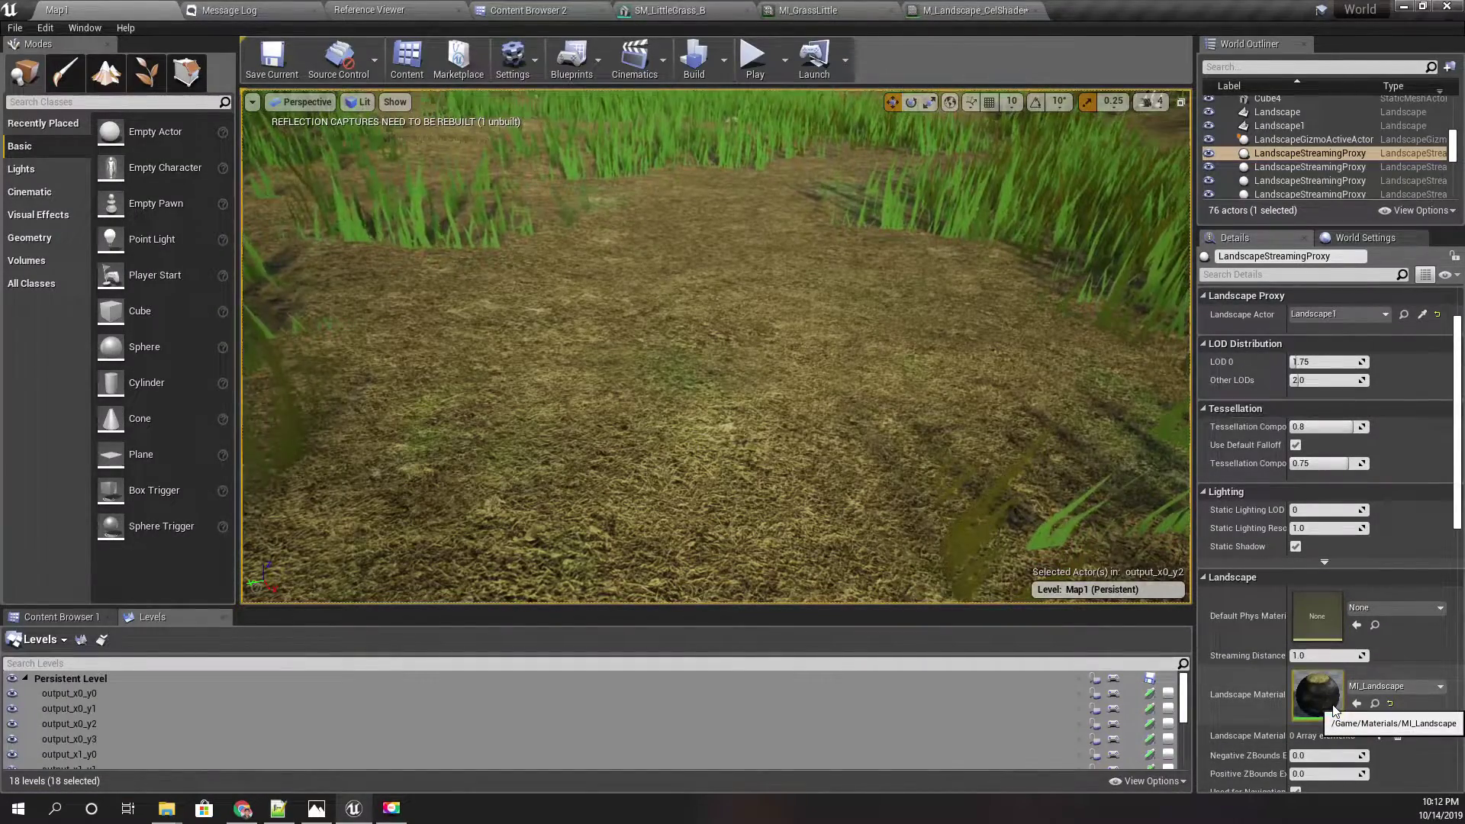
mouse_move(665, 429)
right_down()
mouse_move(665, 352)
mouse_move(664, 406)
right_up()
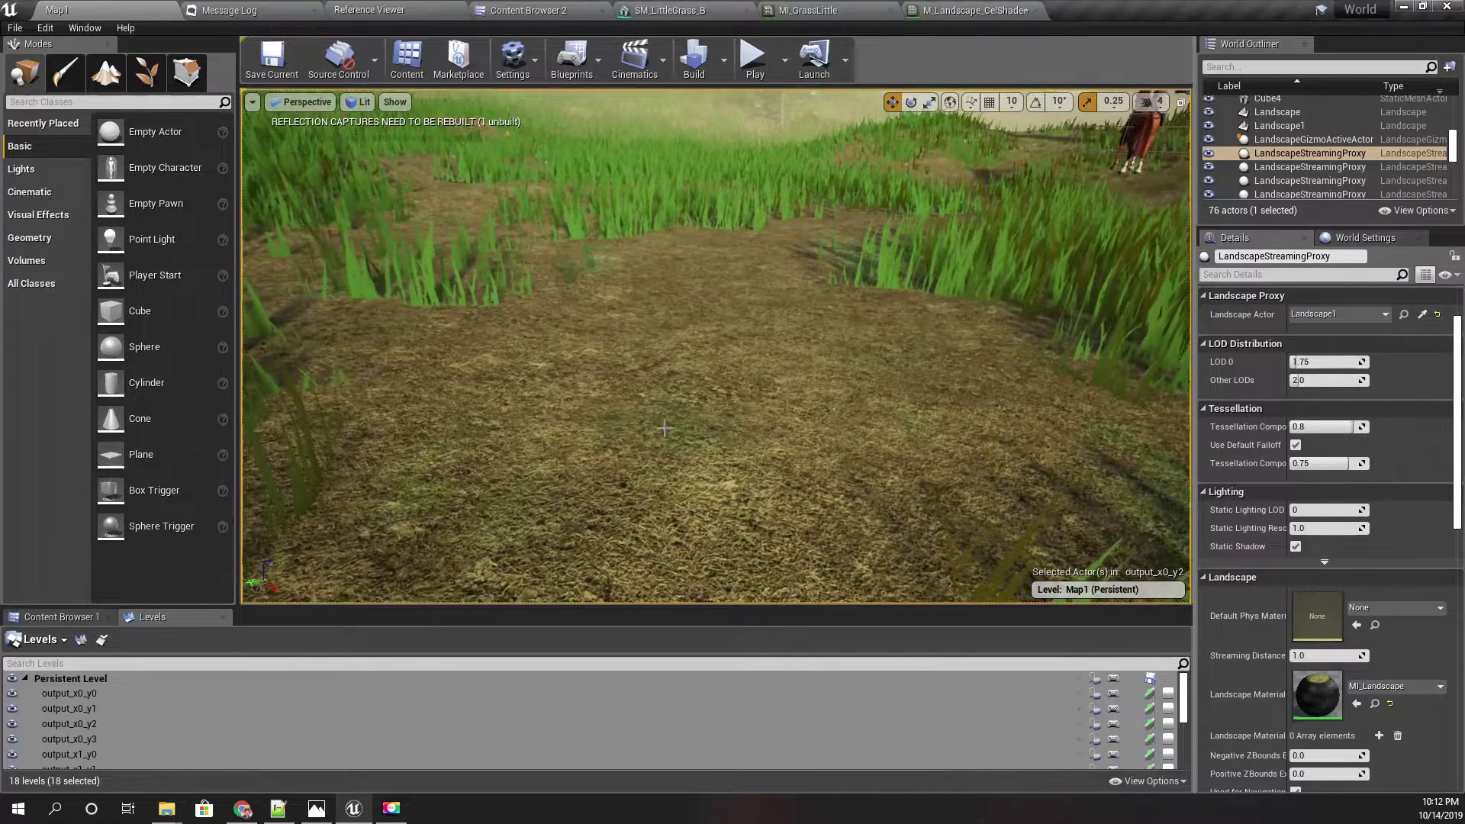
double_click(1321, 676)
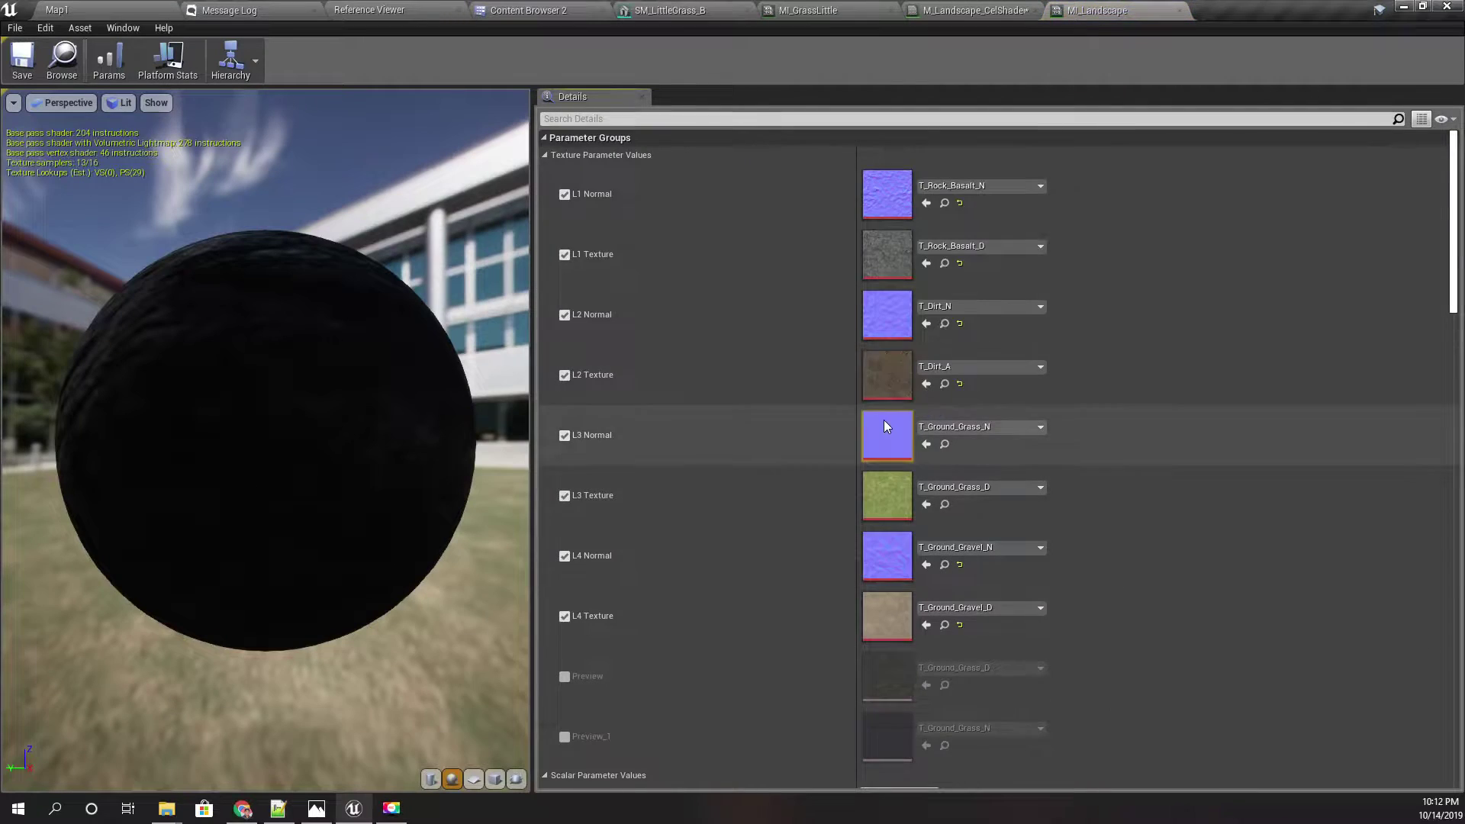
scroll(884, 426, down, 15)
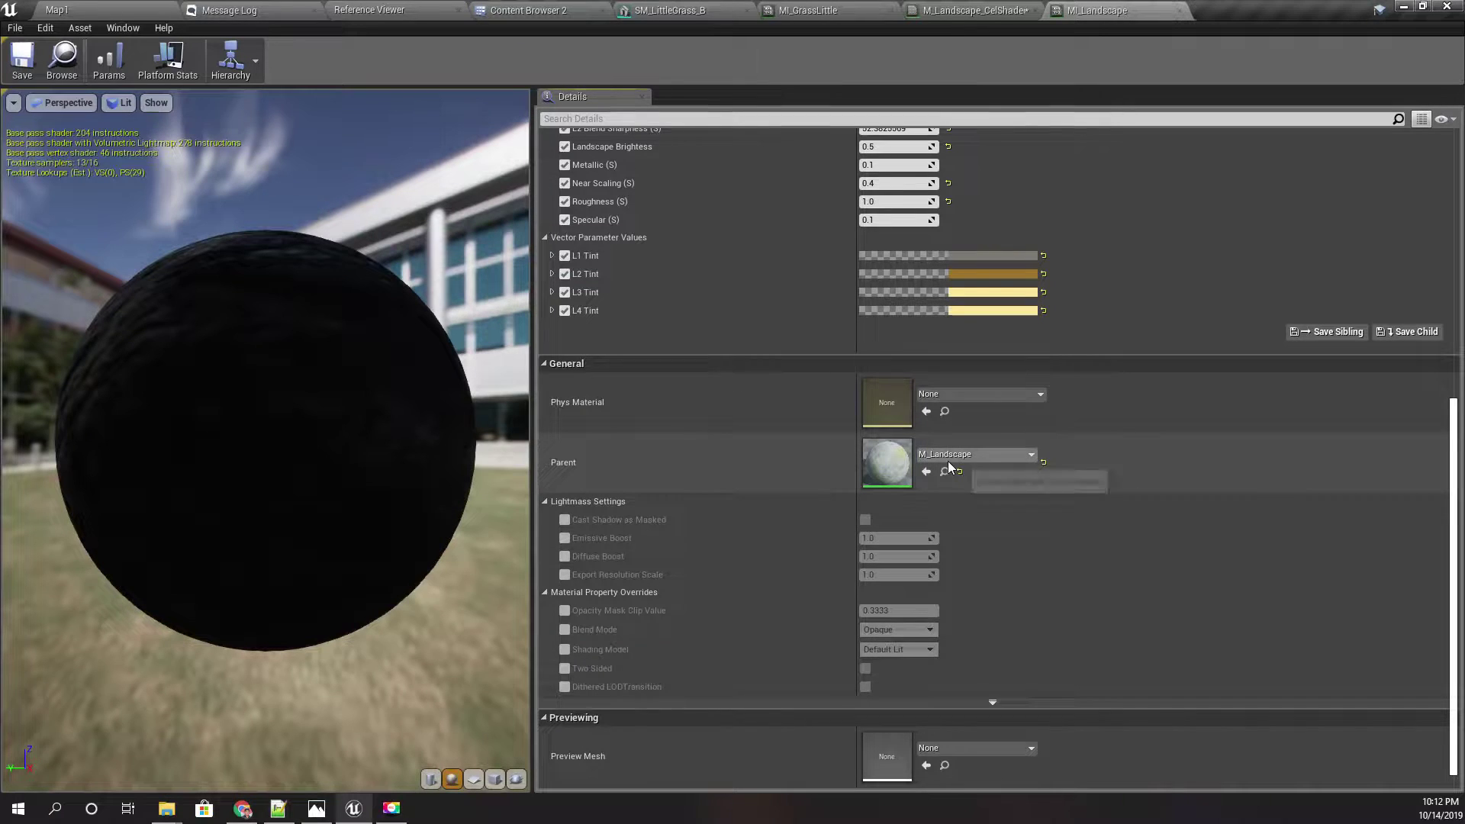
click(973, 455)
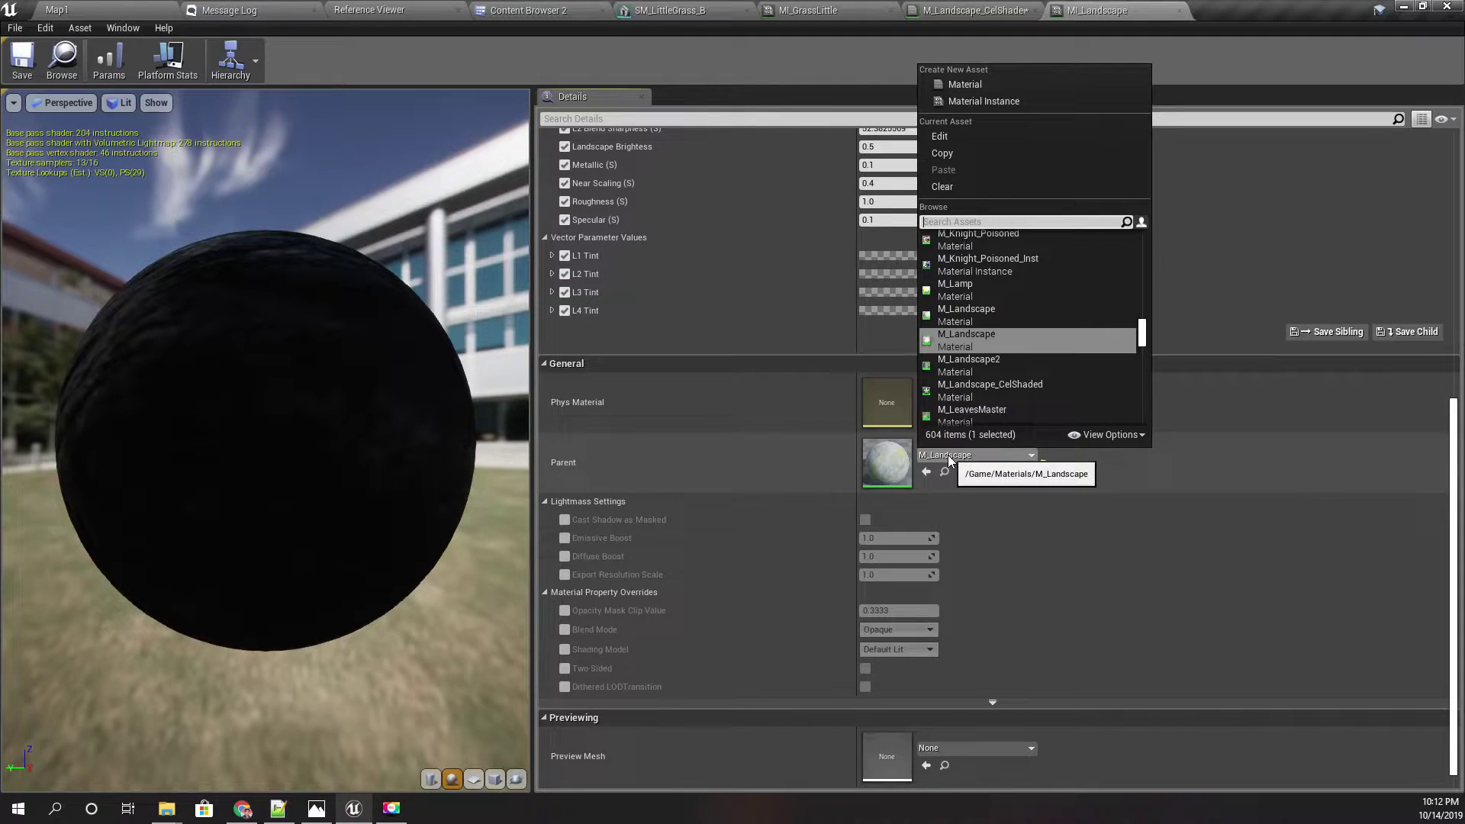
click(969, 396)
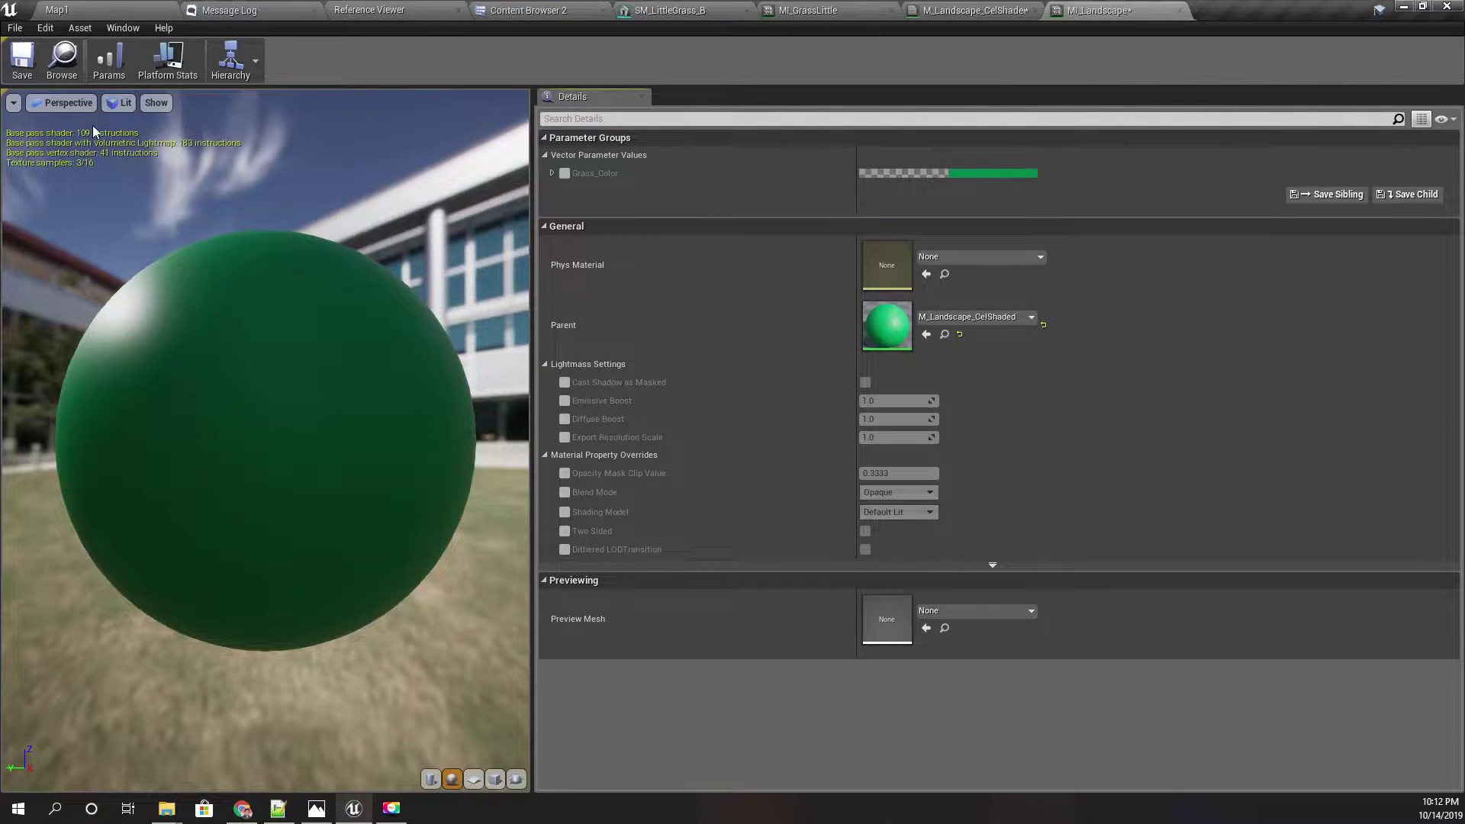
drag(252, 300, 122, 304)
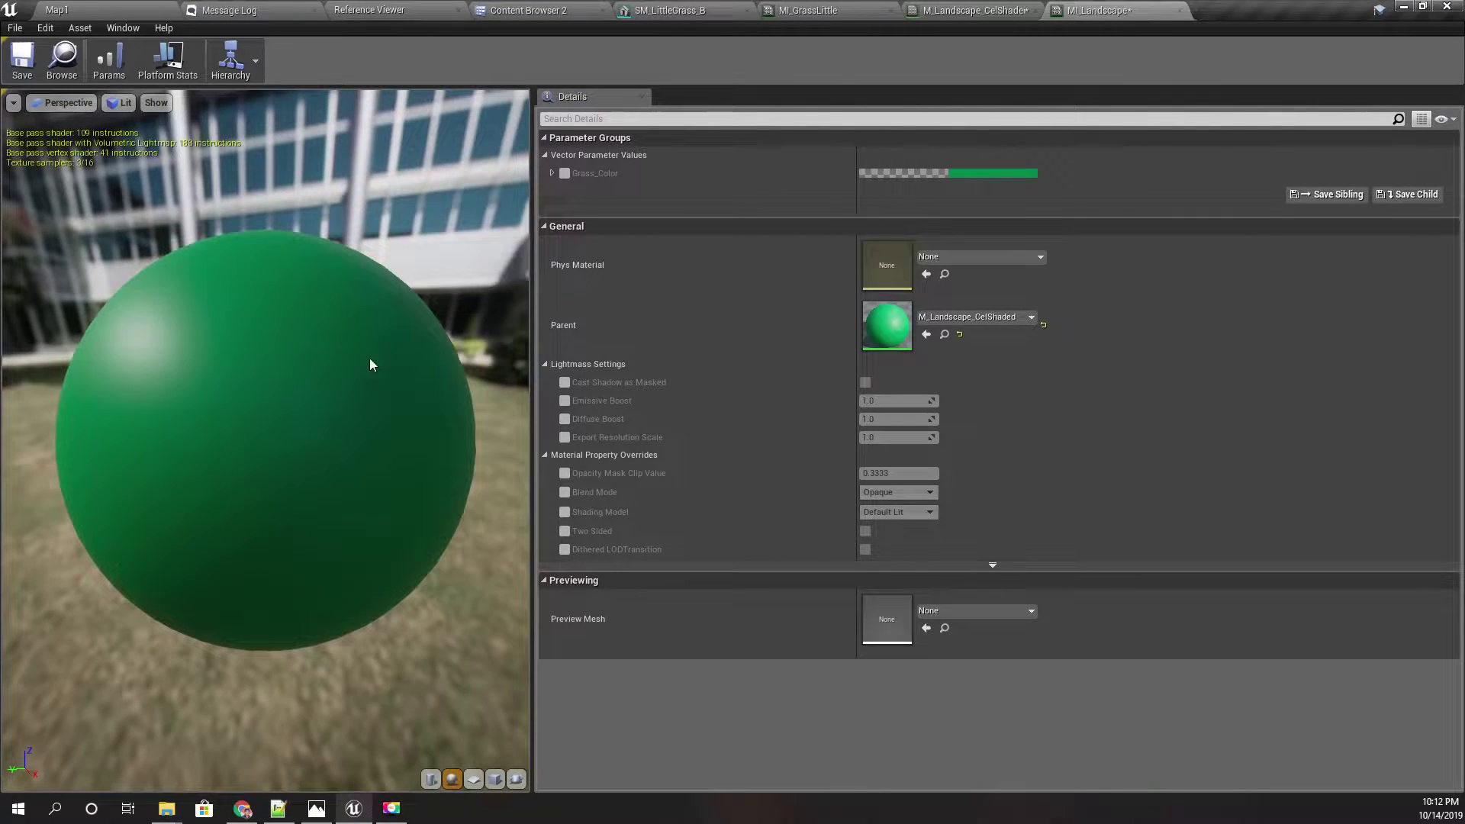
Inspect the flat green landscape in the Map1 level from several viewpoints.
click(128, 10)
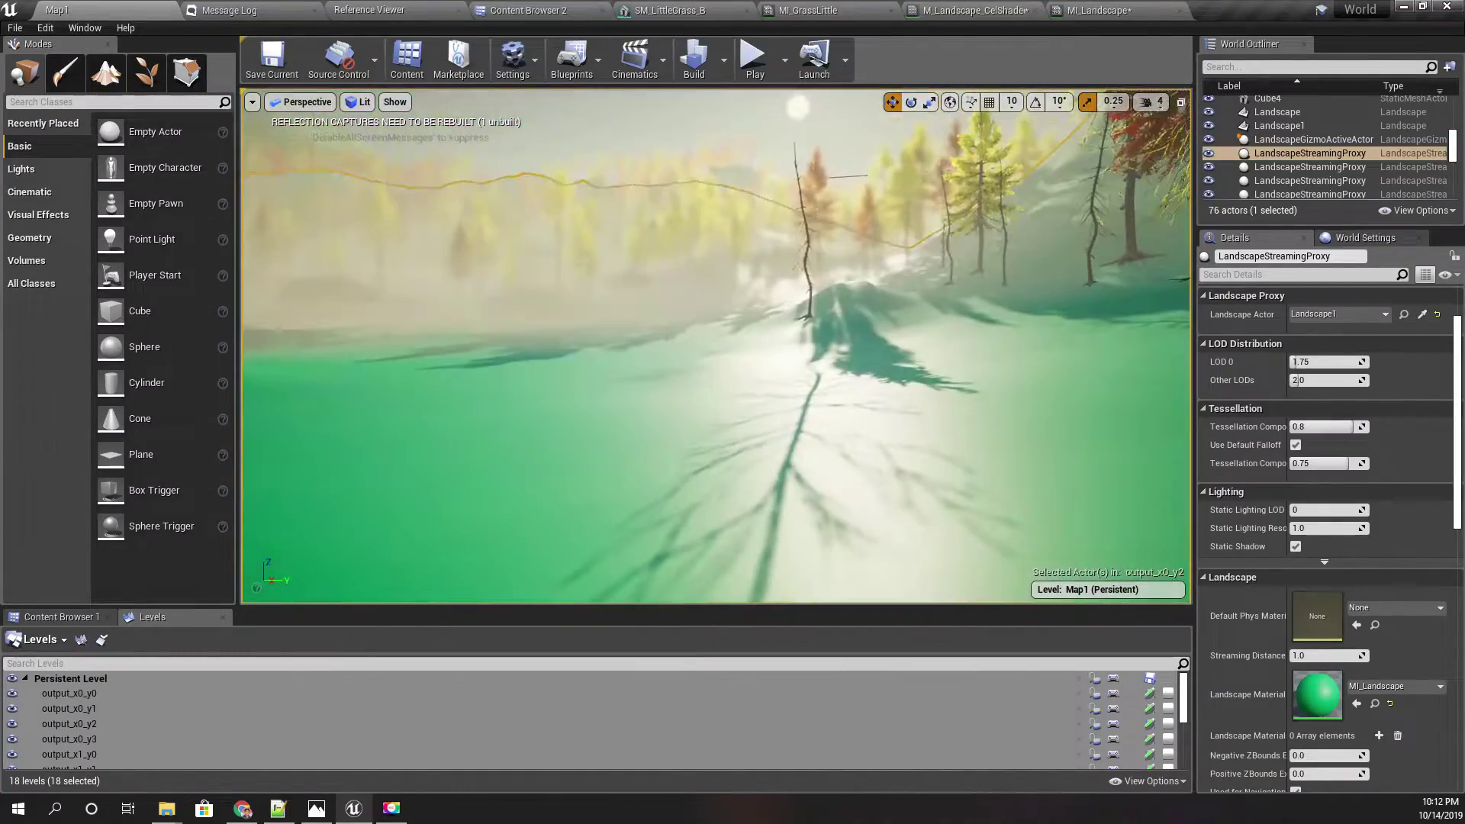
key(w)
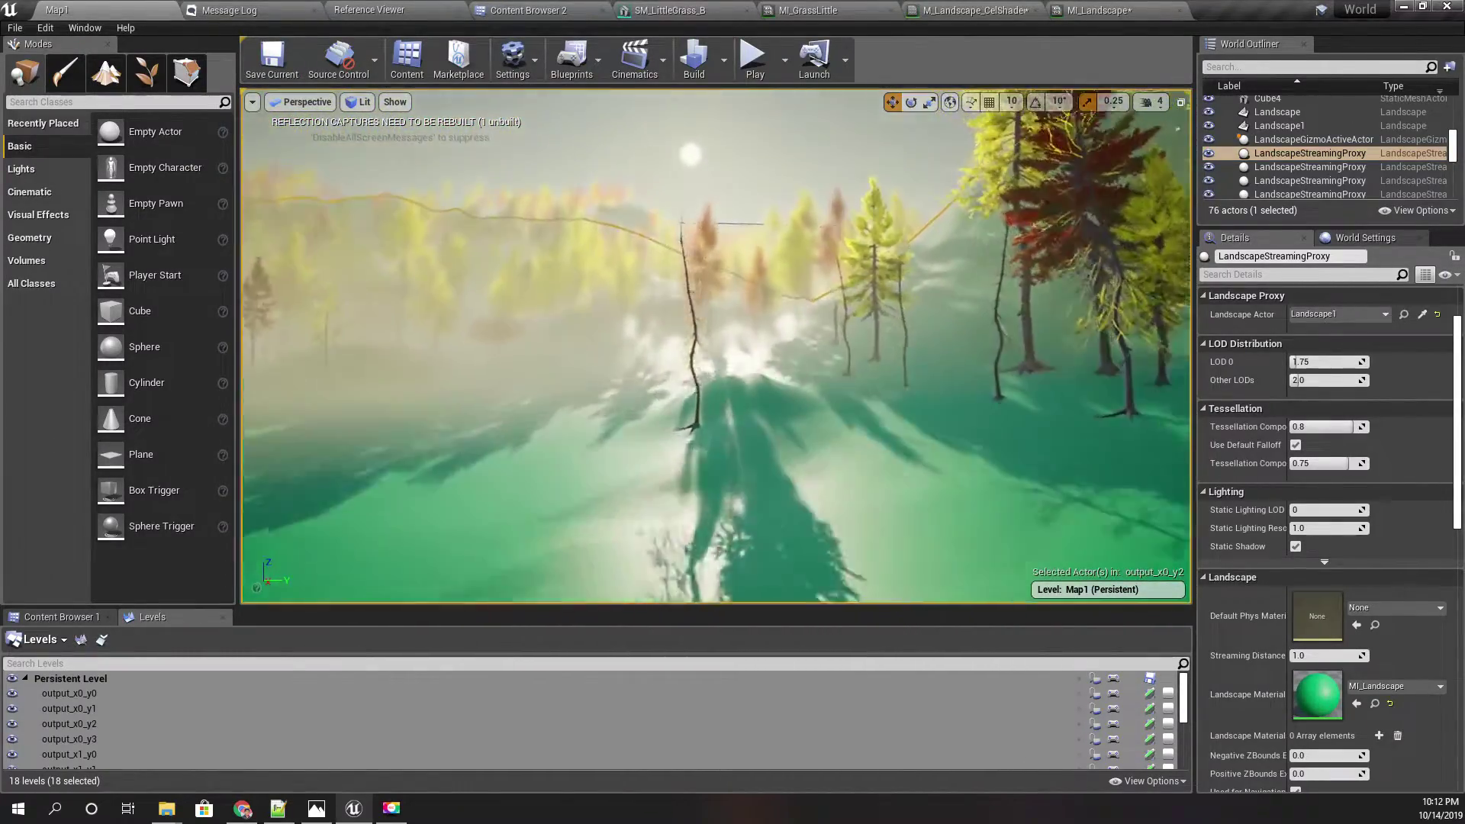
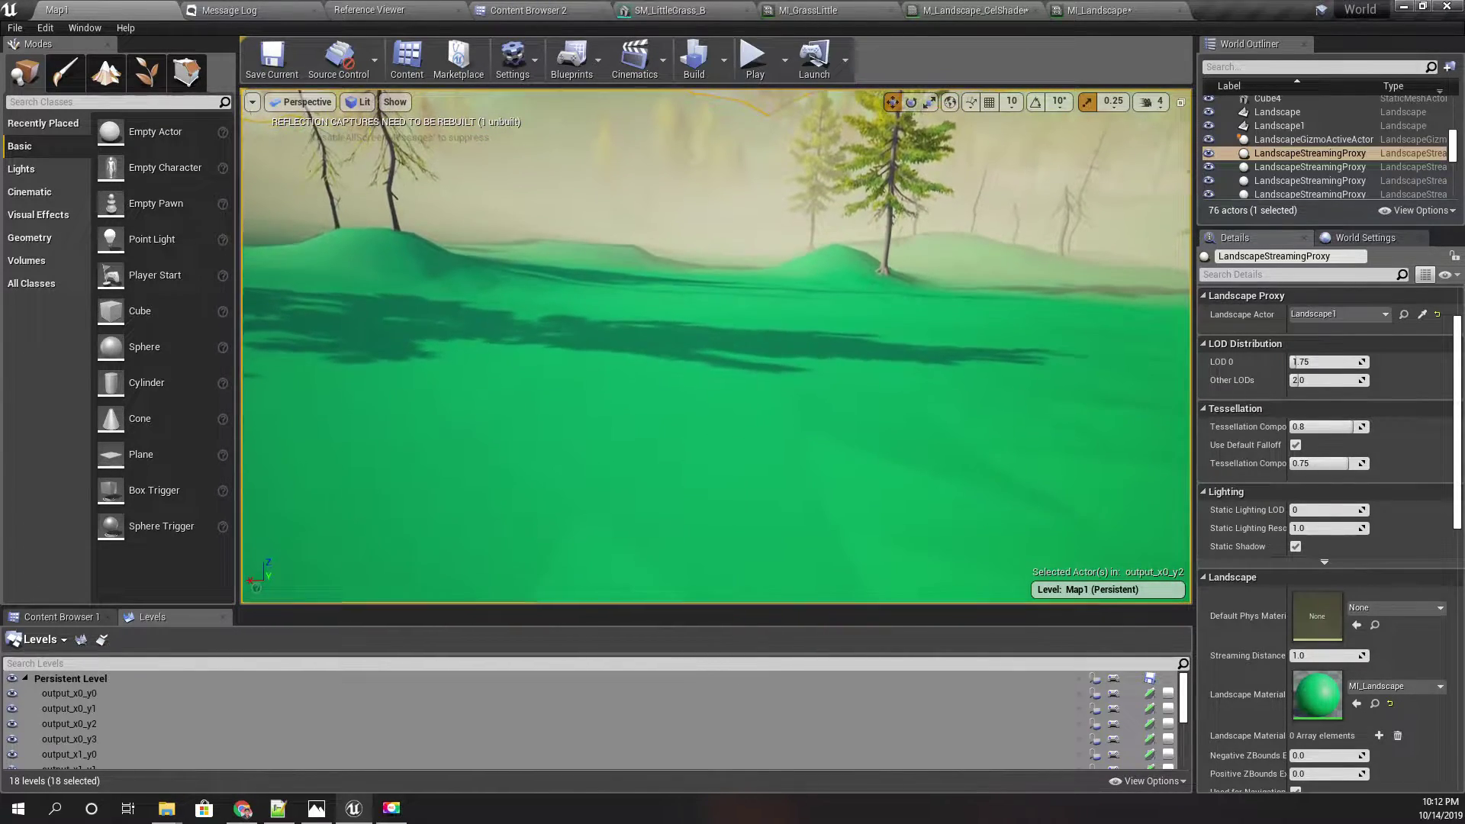
right_drag(729, 393, 800, 373)
right_drag(656, 362, 489, 410)
key(Left)
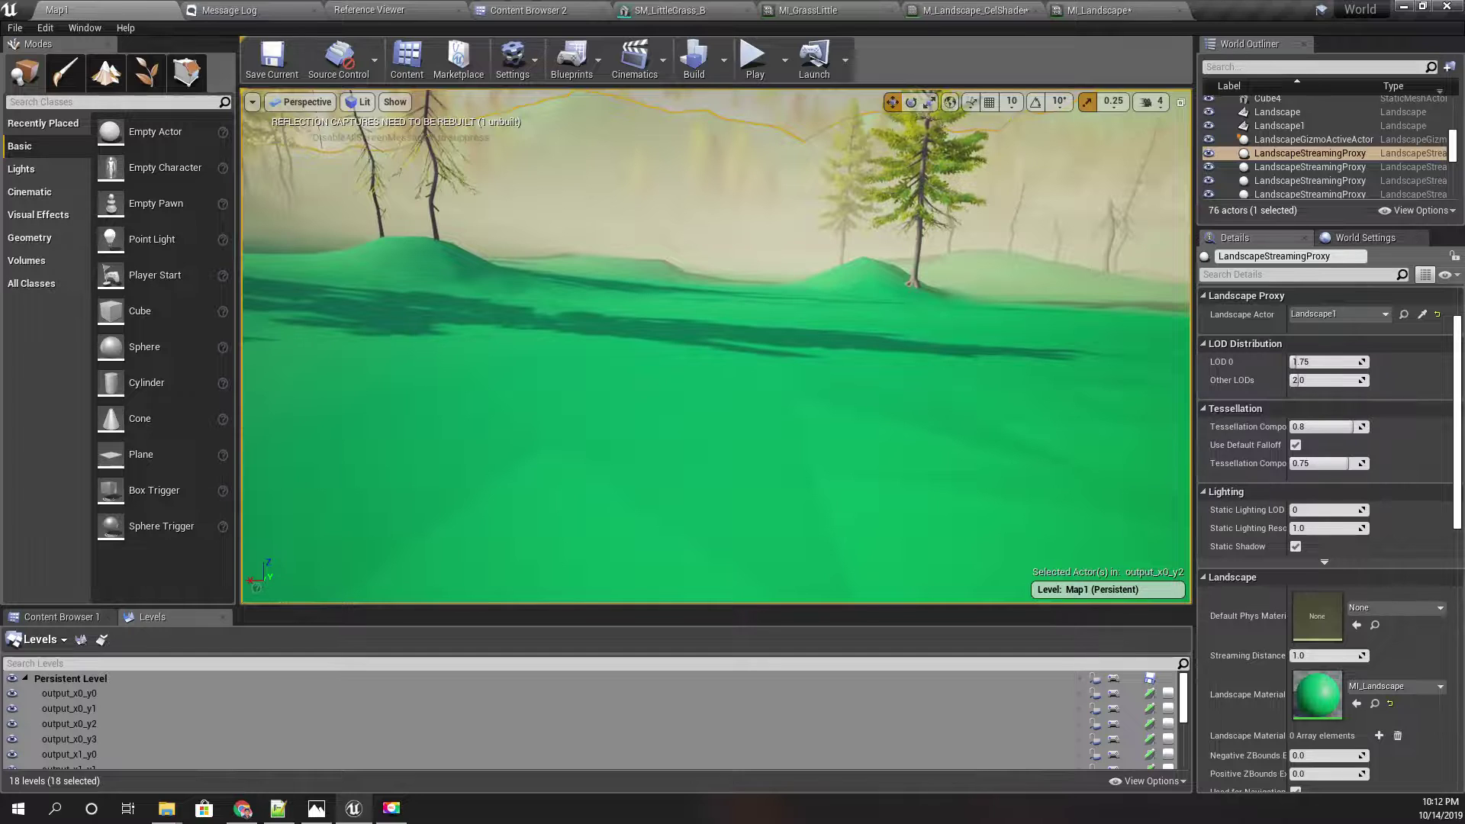
right_drag(633, 355, 690, 362)
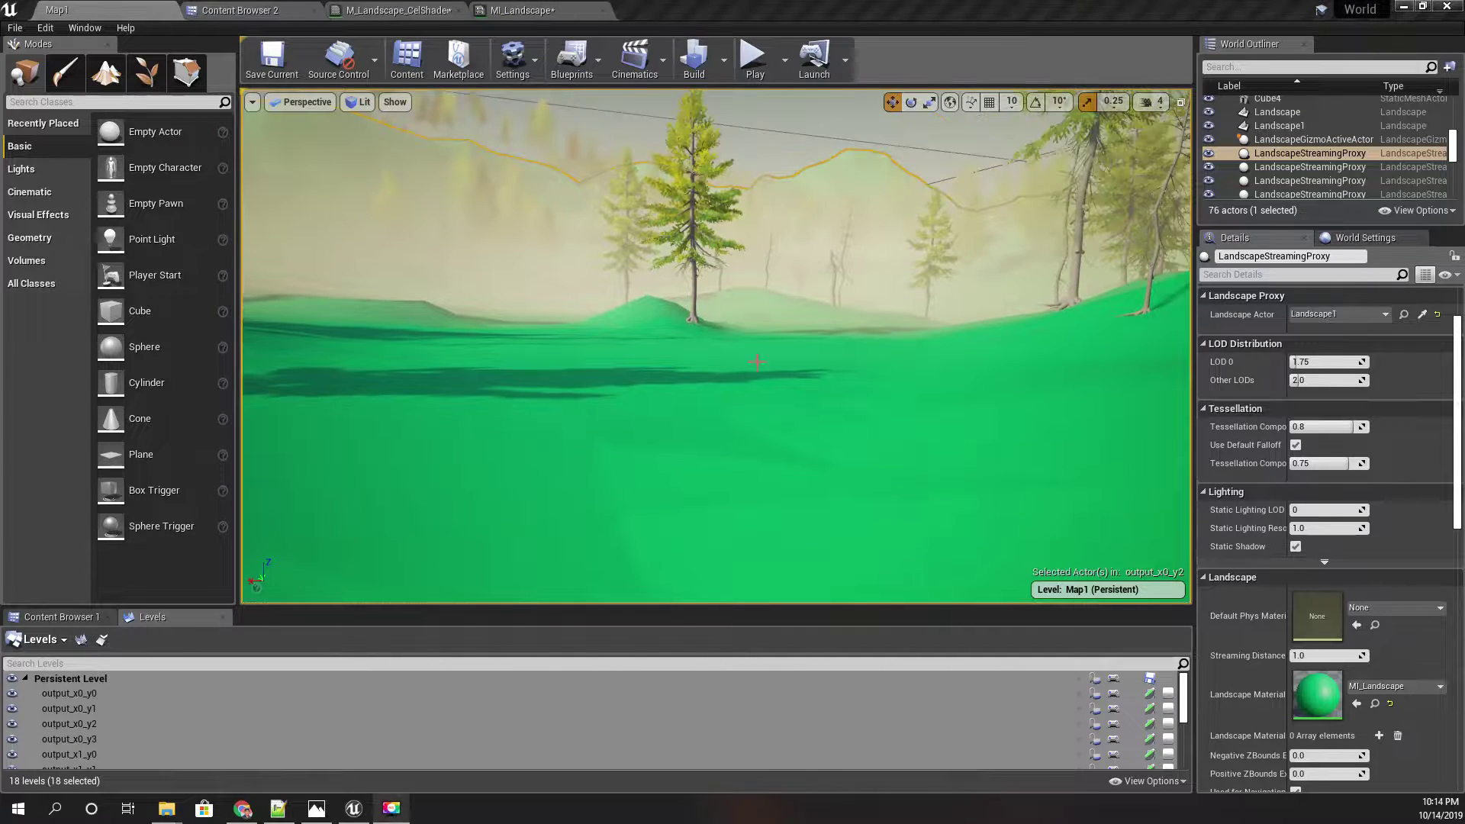
right_drag(715, 344, 608, 384)
Return to the M_Landscape_CelShaded material graph and move the Grass_Color node farther from the output node.
click(526, 6)
click(393, 9)
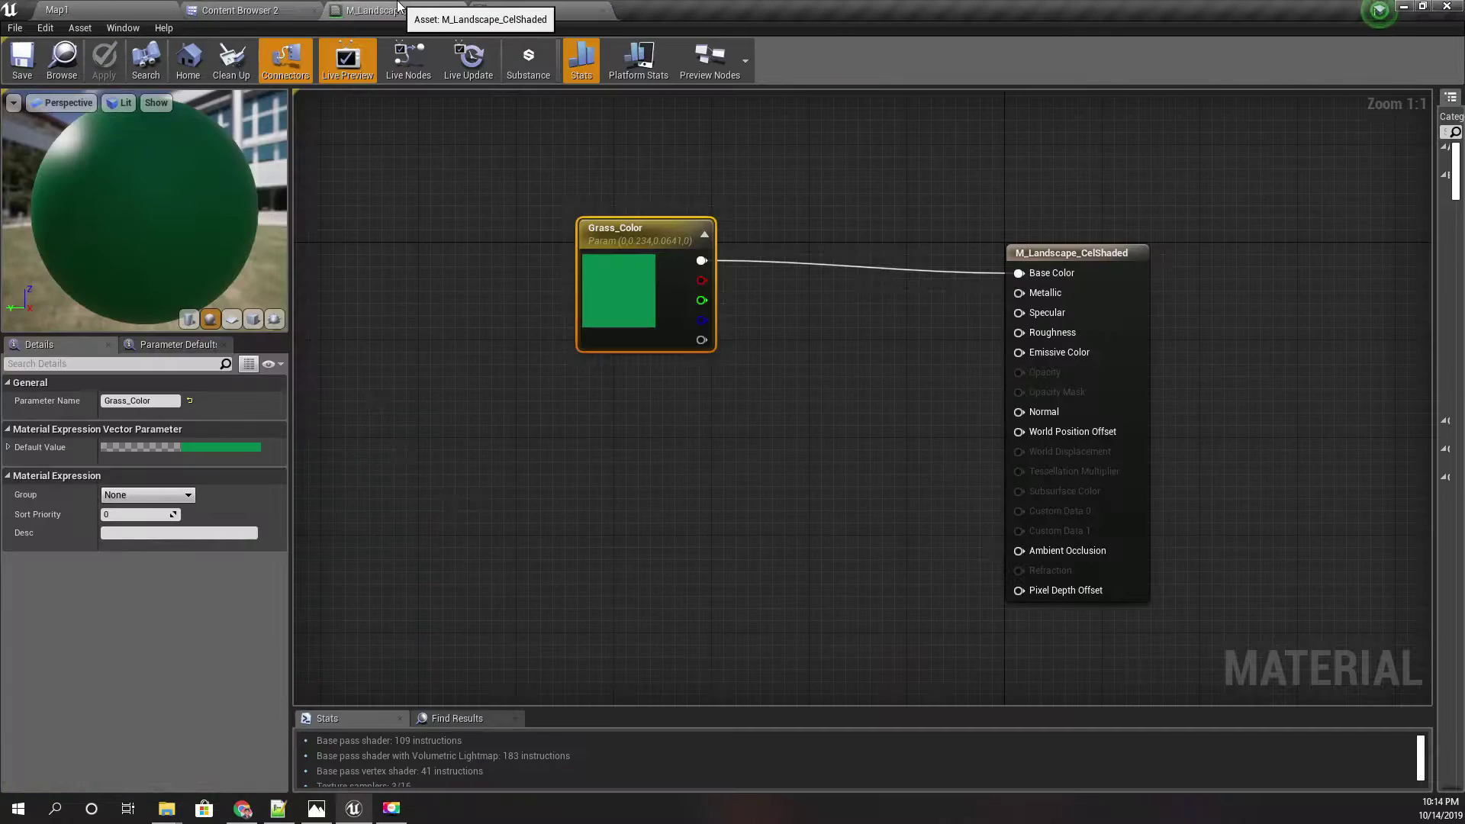
drag(612, 221, 478, 186)
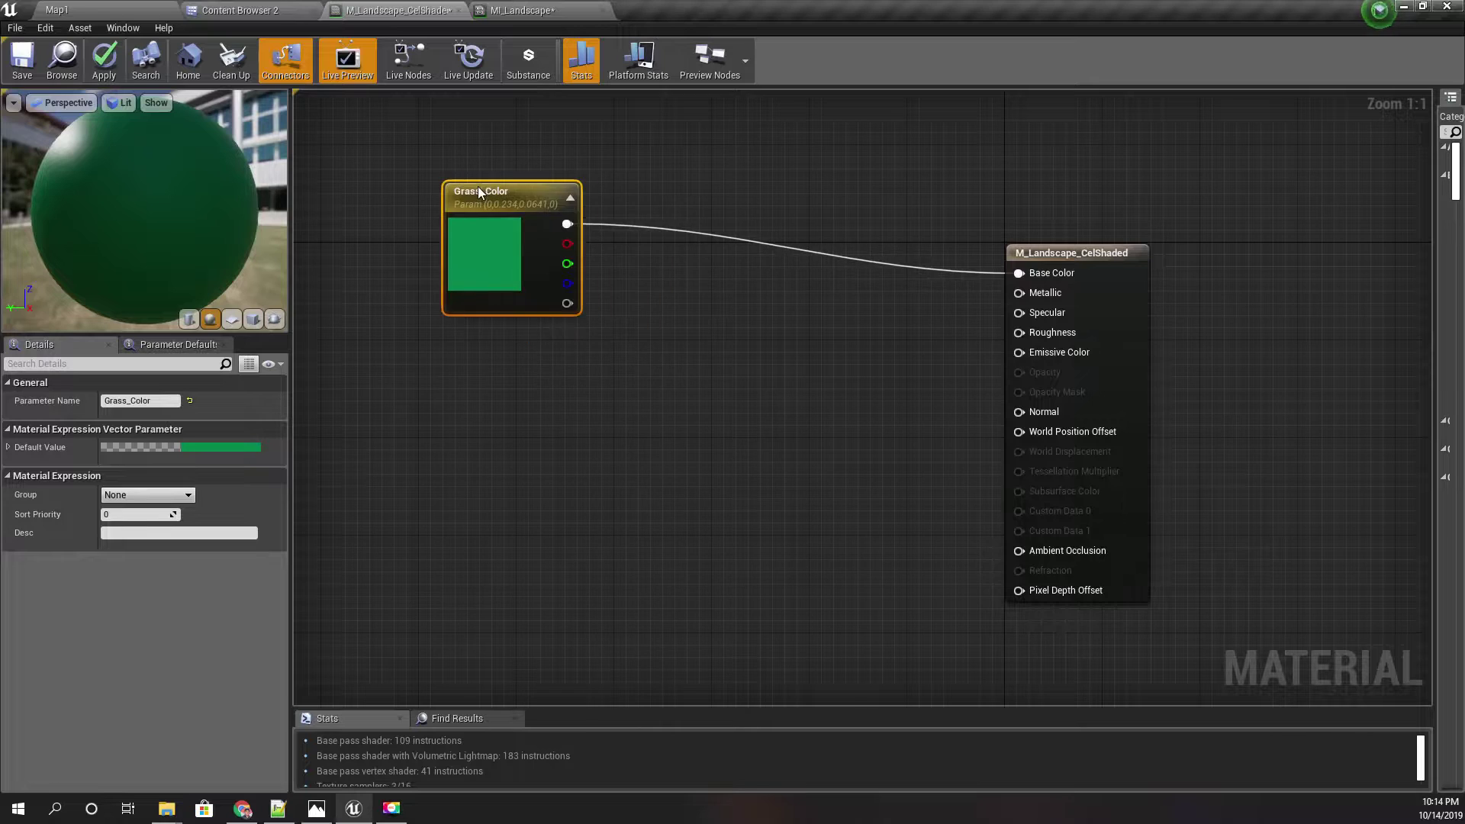
key(ctrl+w)
drag(570, 219, 536, 366)
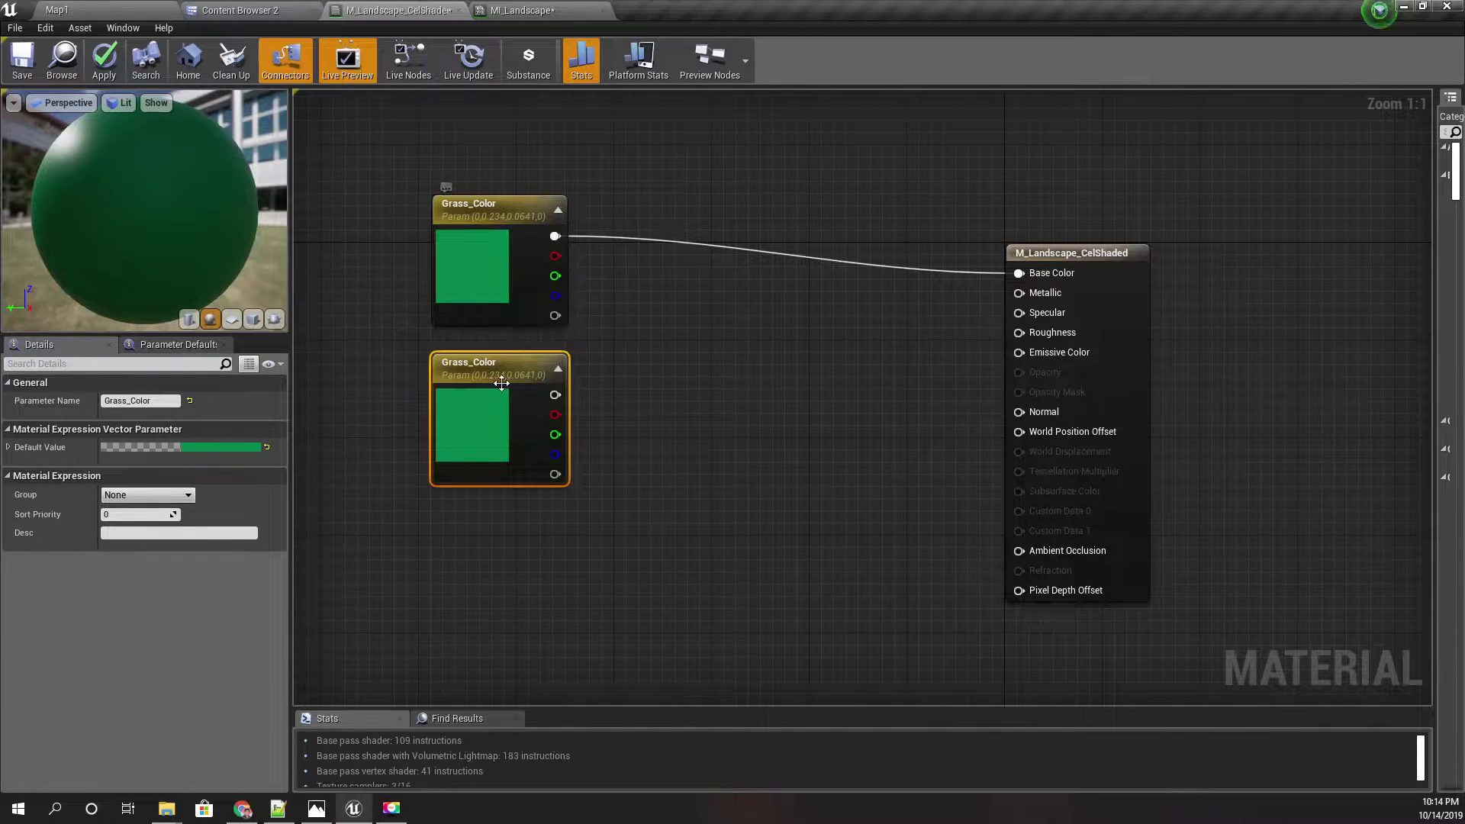
key(Delete)
Duplicate the Grass_Color parameter node below the original and rename the copy Soil_Color.
right_click(466, 203)
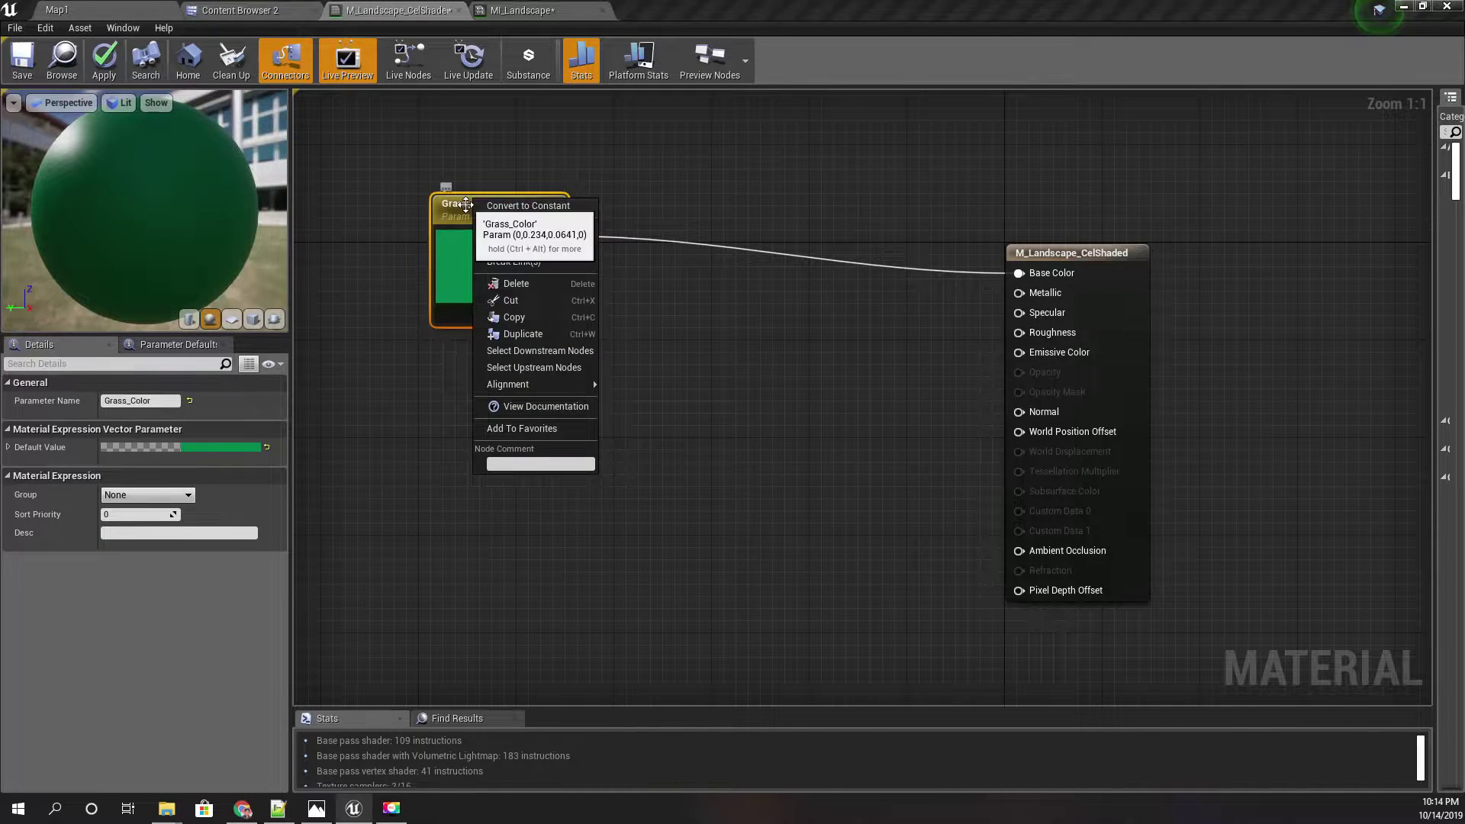
click(542, 334)
drag(571, 254, 536, 412)
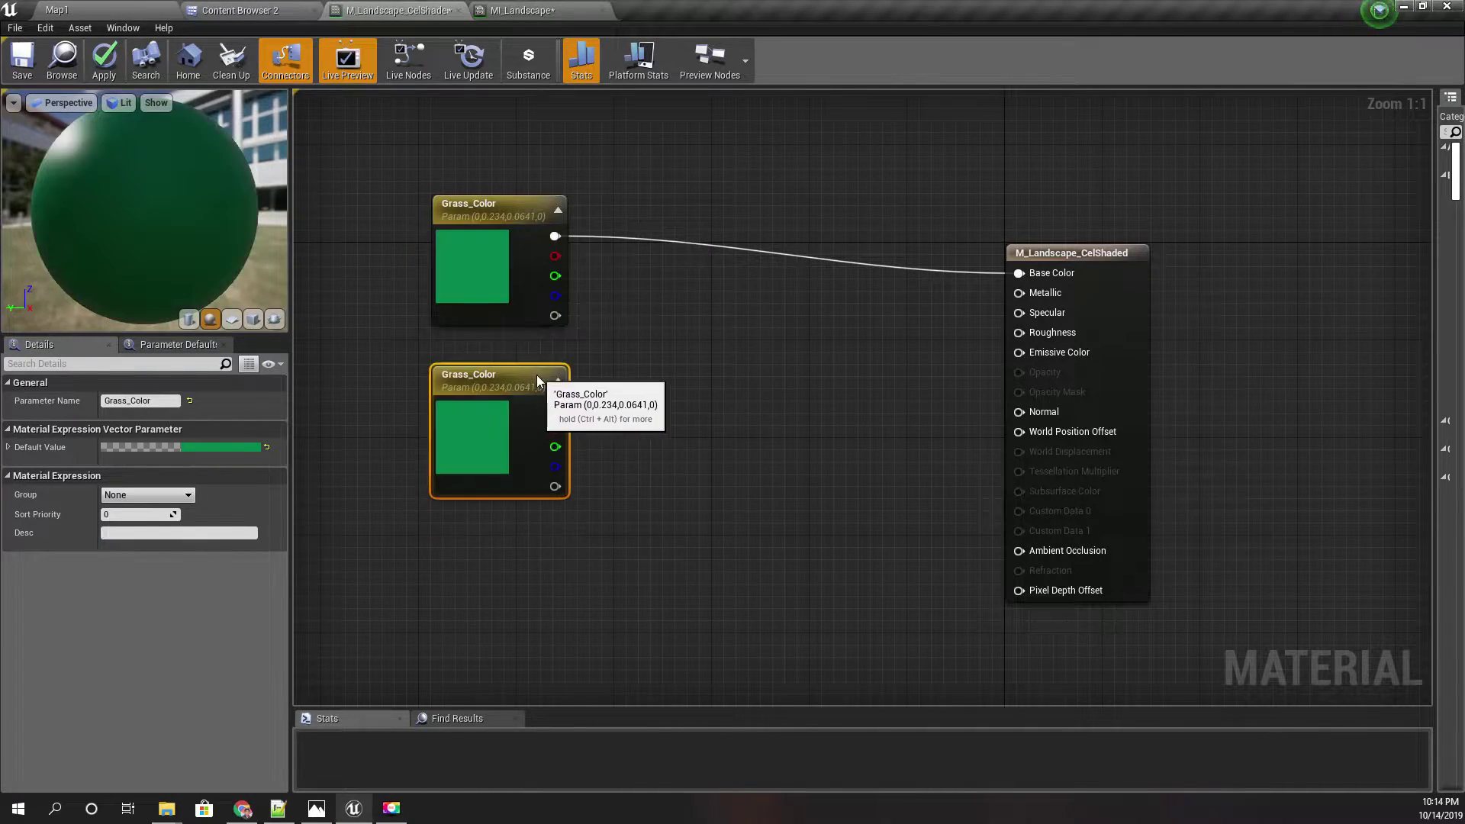
click(137, 401)
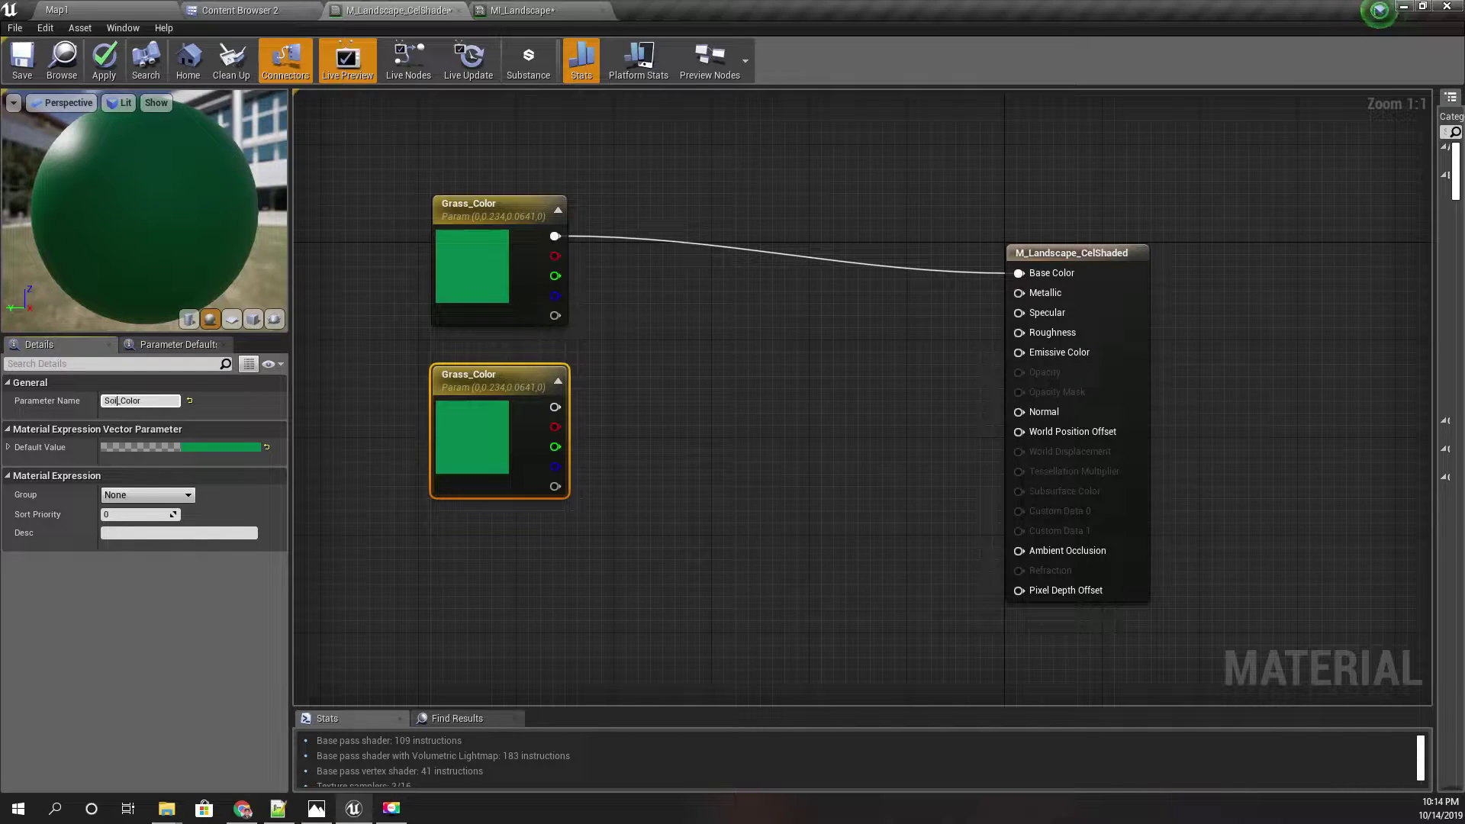
text(Soil_Color)
key(Return)
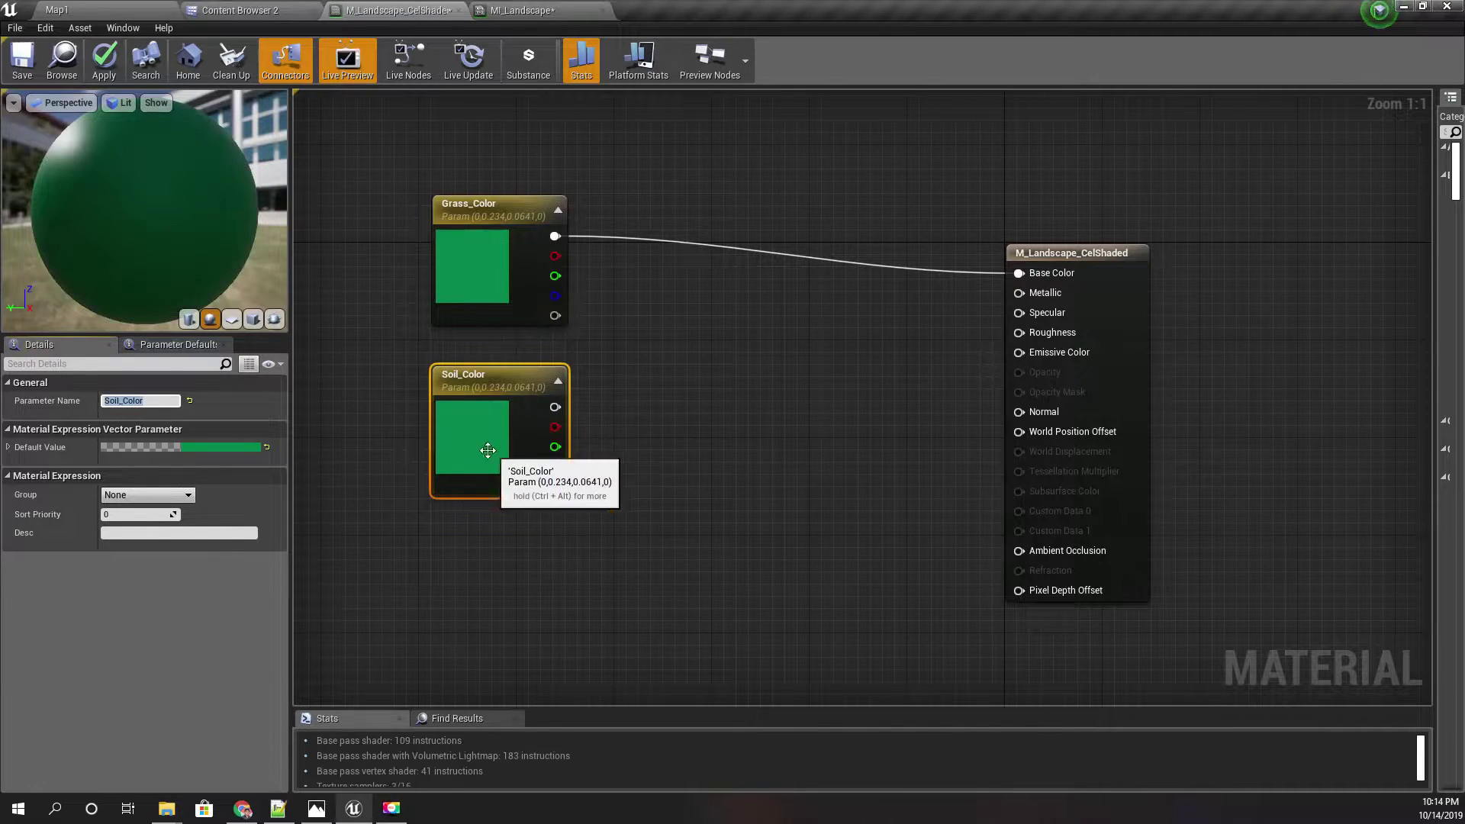
Set Soil_Color's default value to a brown with about R 0.234, G 0.113, B 0.00832.
click(210, 450)
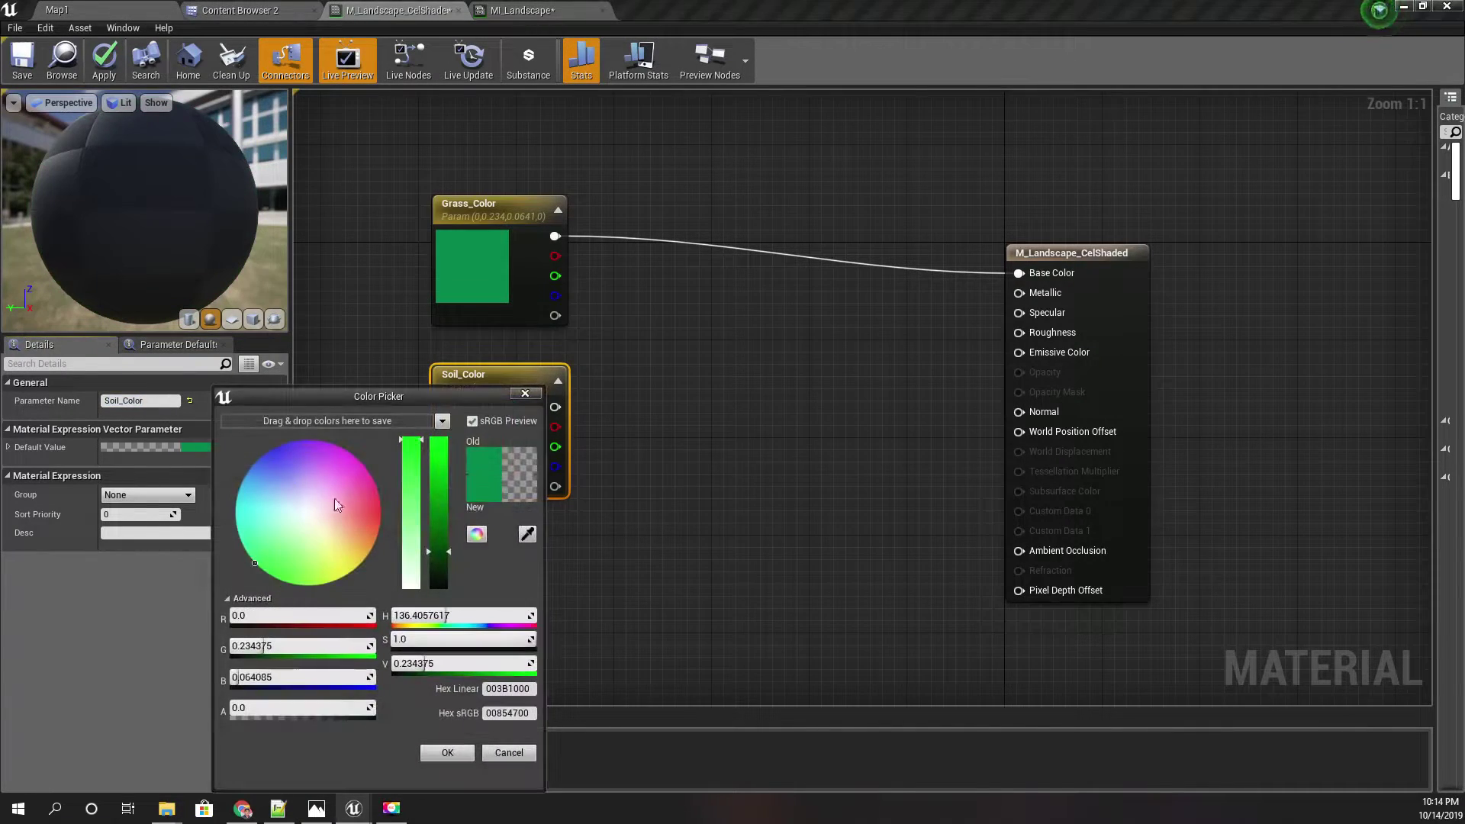
drag(364, 562, 354, 538)
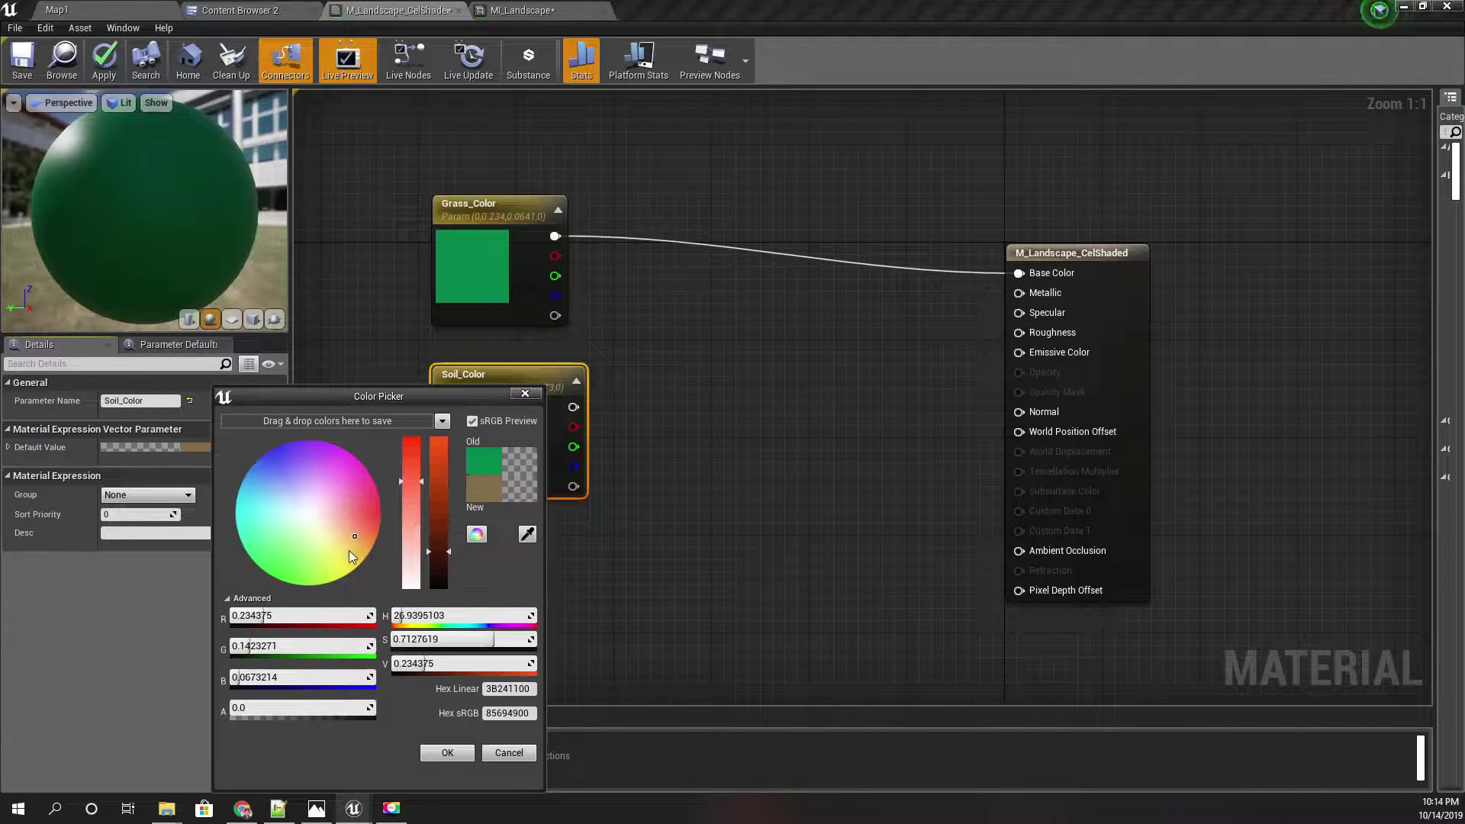
drag(349, 550, 374, 547)
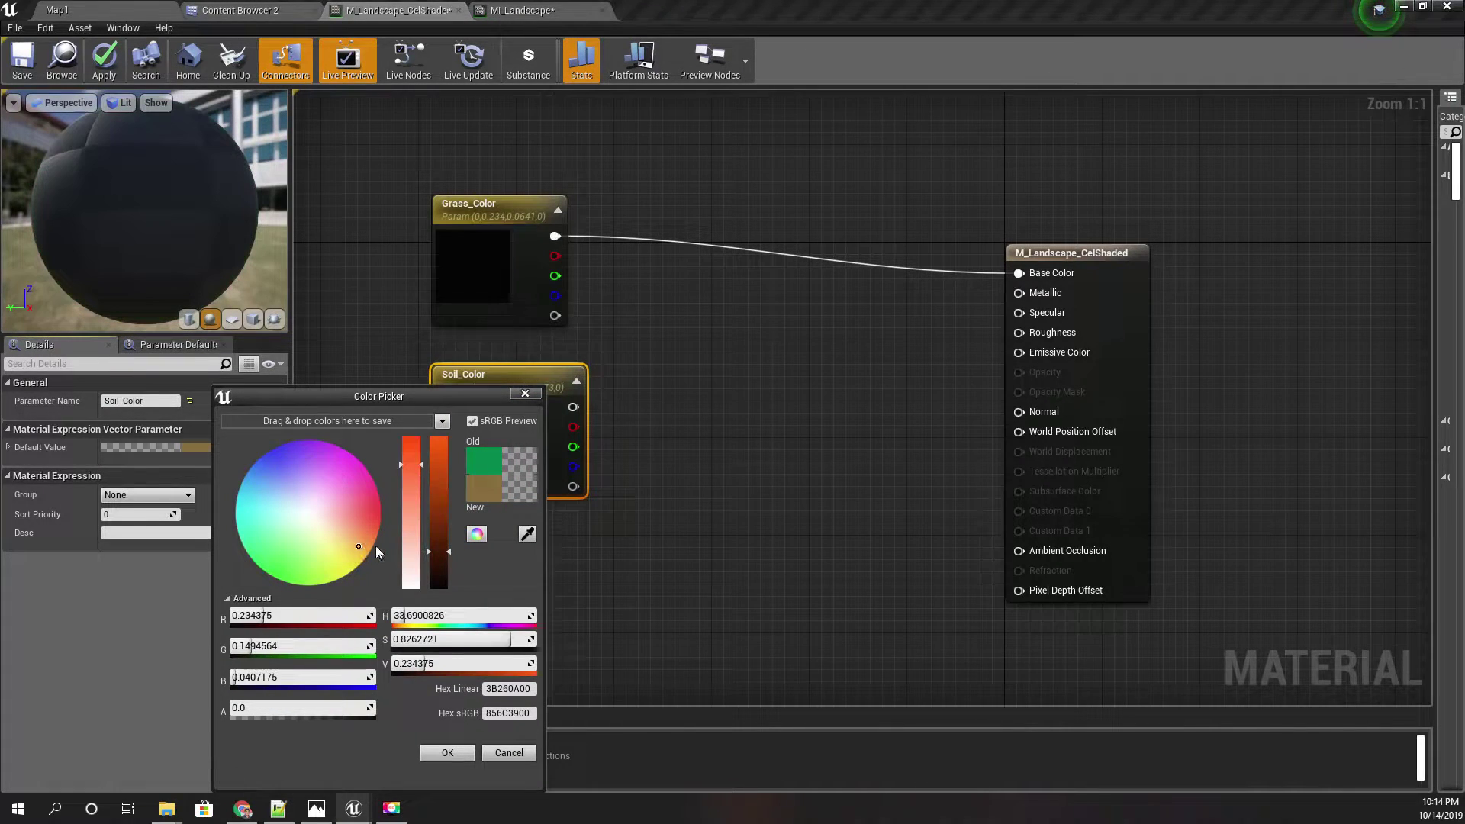
click(455, 753)
Lighten Grass_Color's default value to a soft green with about R 0.162, G 0.495, B 0.253.
double_click(481, 268)
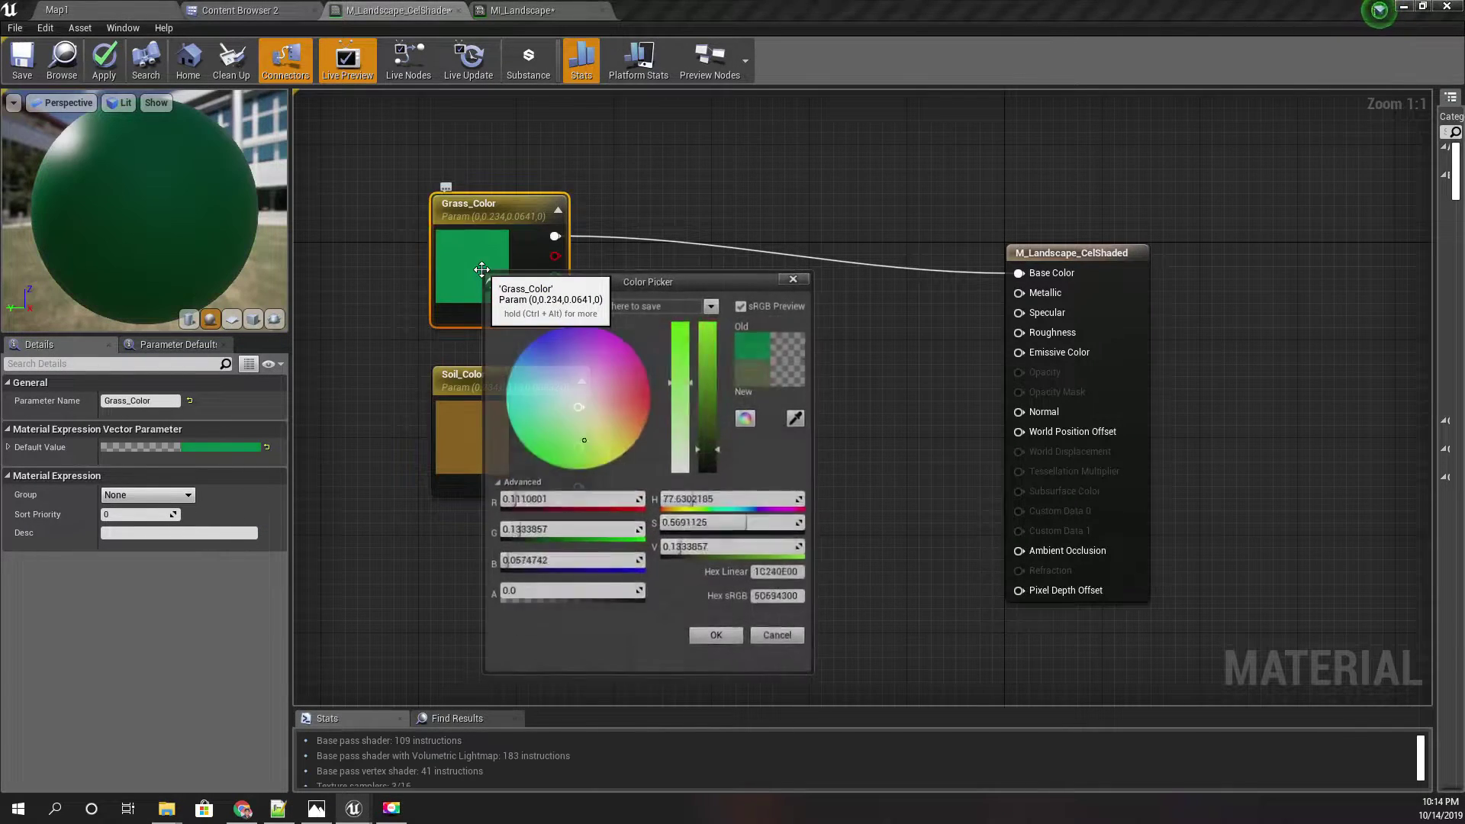
drag(709, 438, 709, 398)
drag(681, 325, 681, 379)
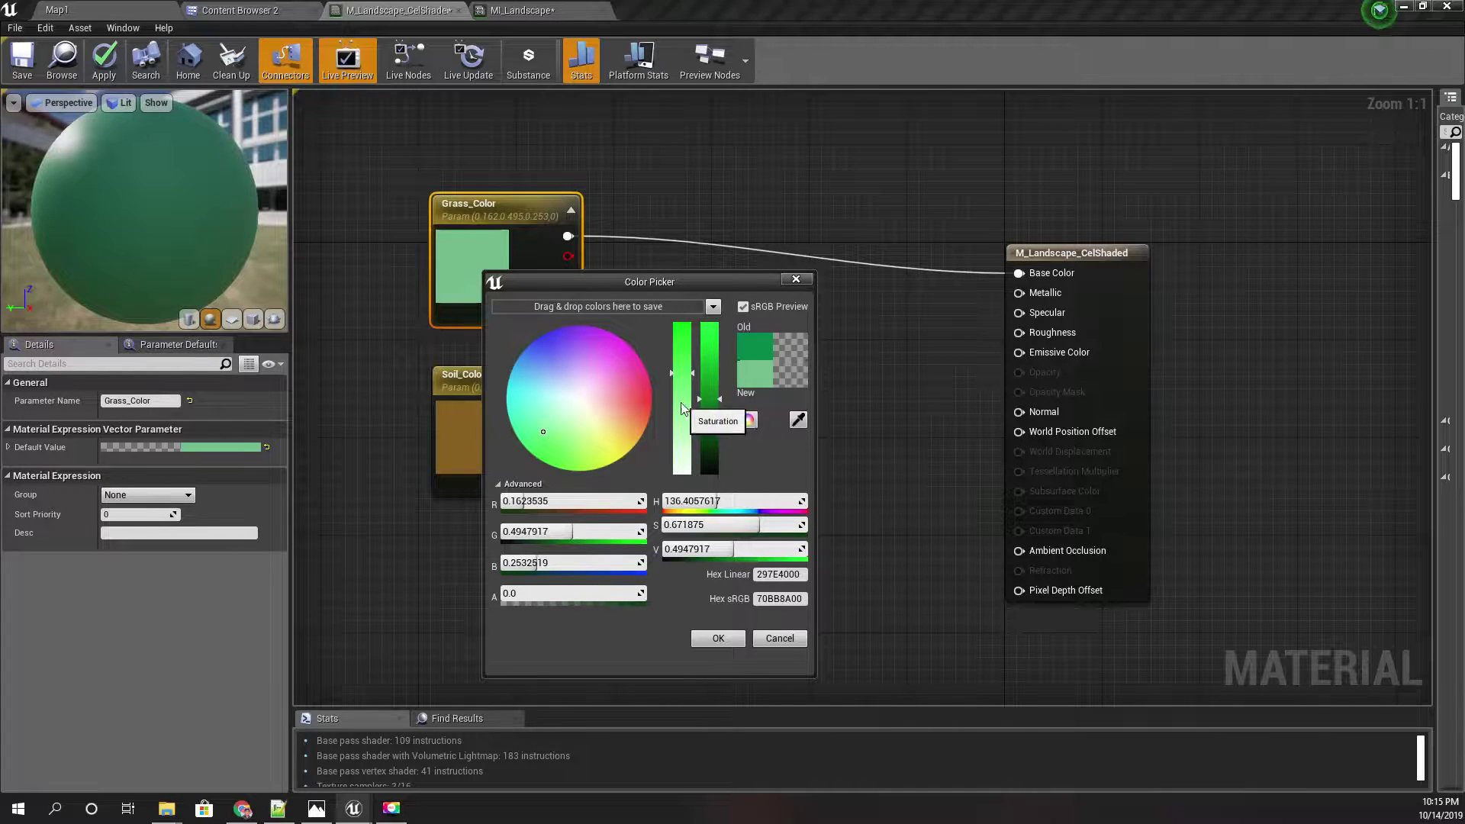
click(718, 638)
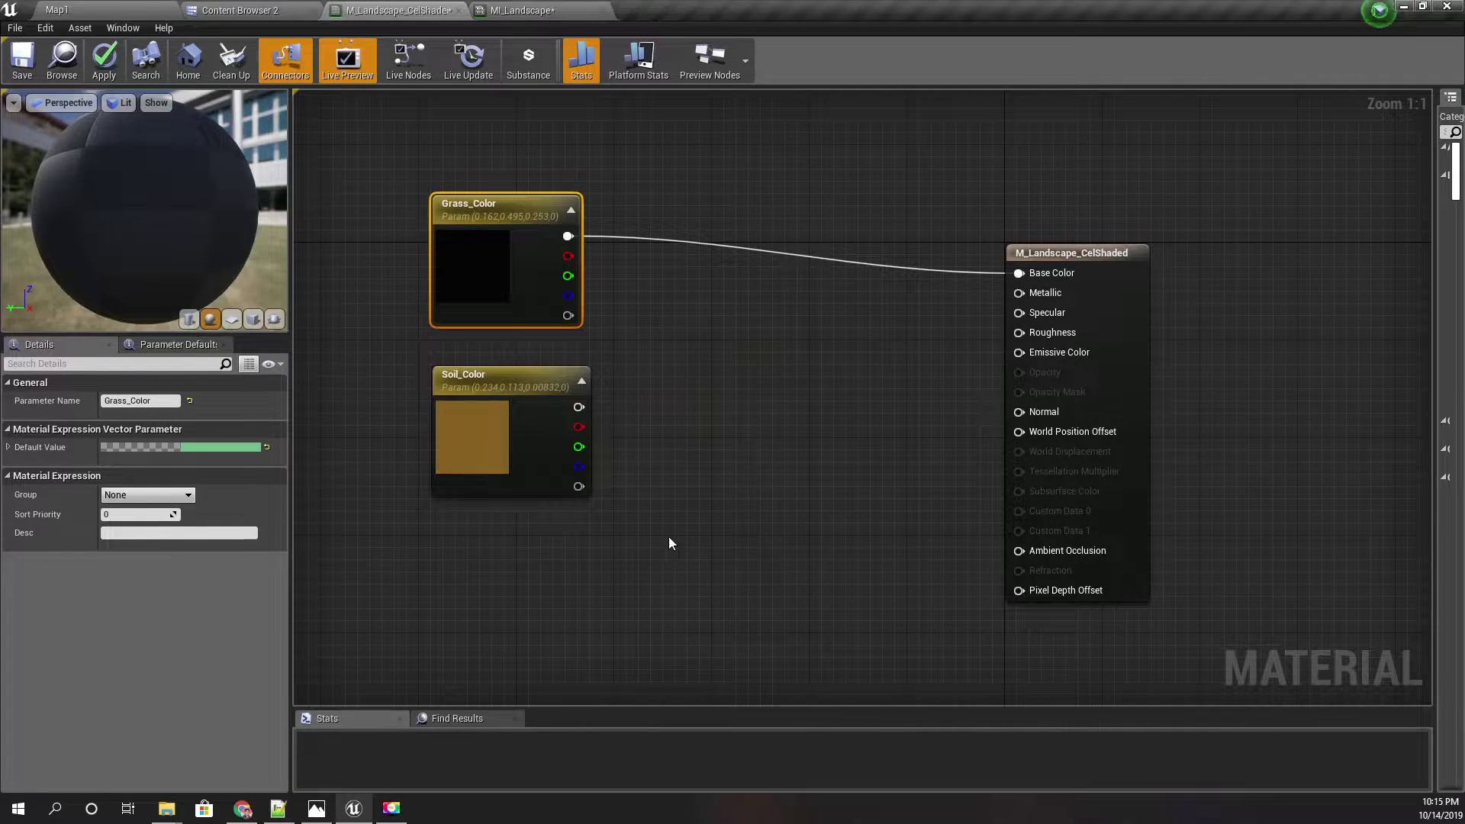
Move the material output node farther from the two color nodes to make room between them.
drag(1075, 253, 1246, 252)
right_drag(446, 356, 621, 350)
drag(520, 228, 563, 373)
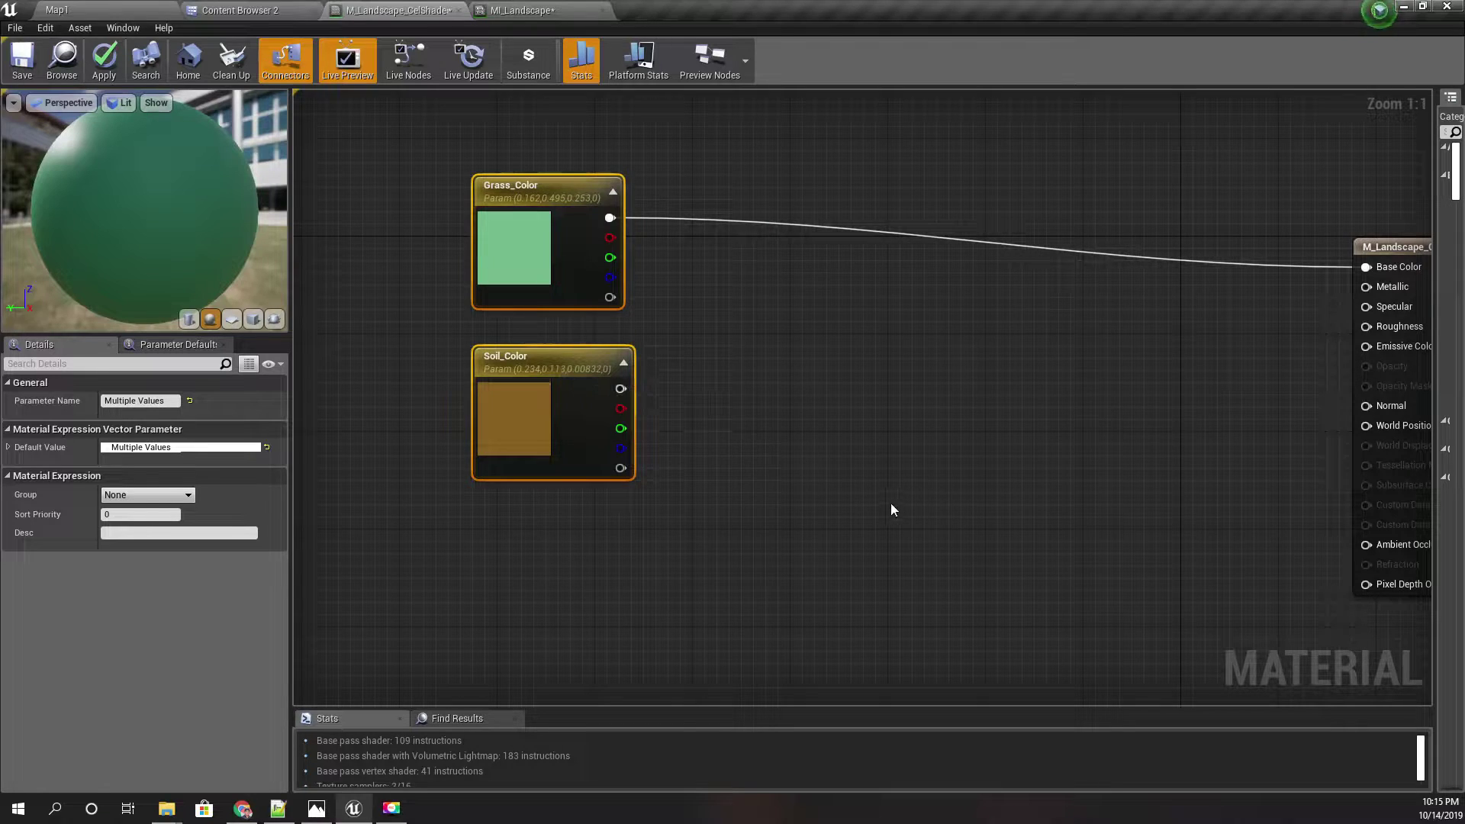
click(729, 328)
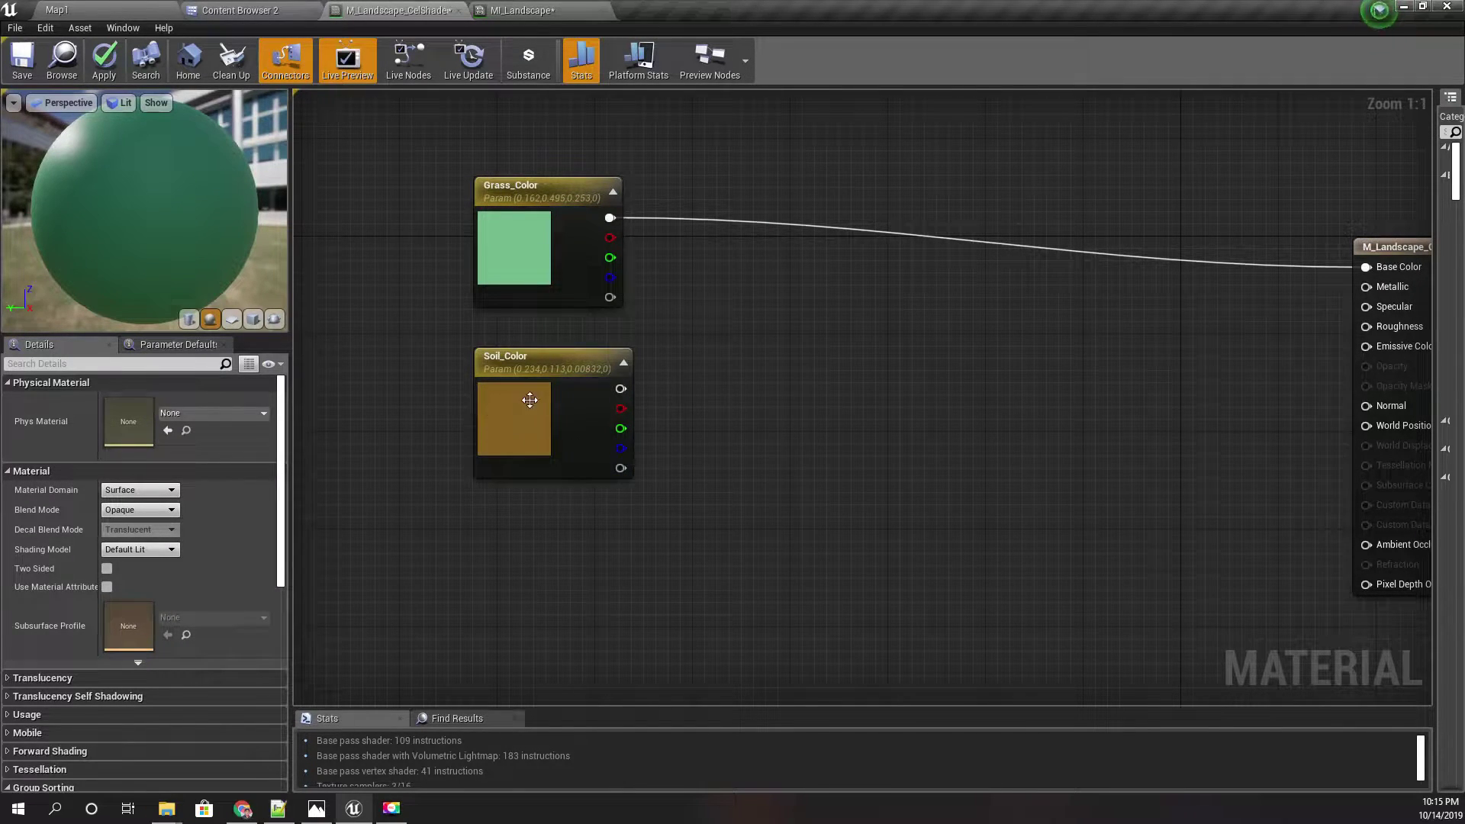
mouse_move(810, 450)
right_down()
mouse_move(838, 451)
mouse_move(793, 447)
right_up()
Add a LinearInterpolate node with Grass_Color's output feeding its A input.
drag(554, 223, 736, 387)
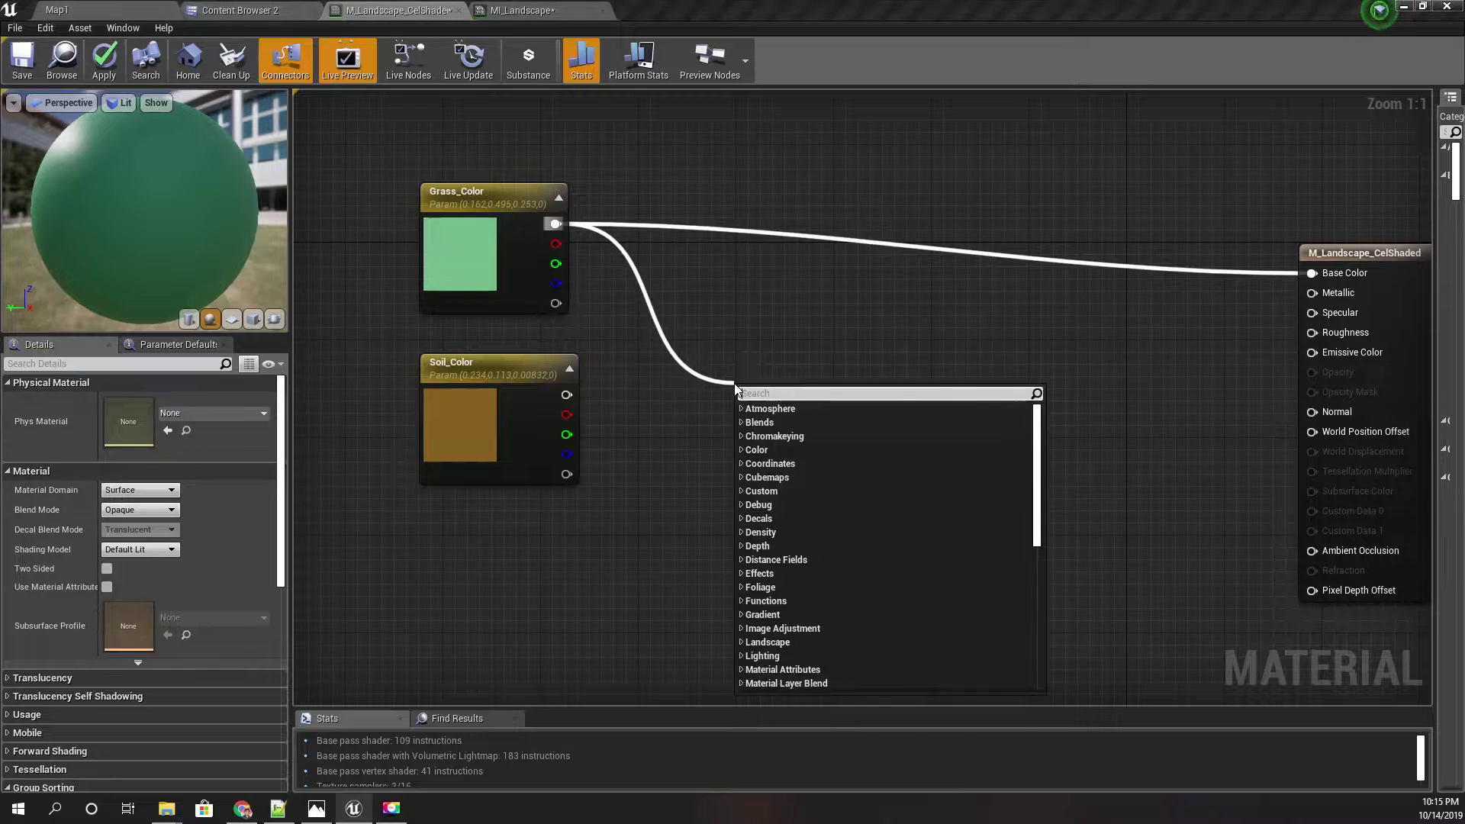
text(lerp)
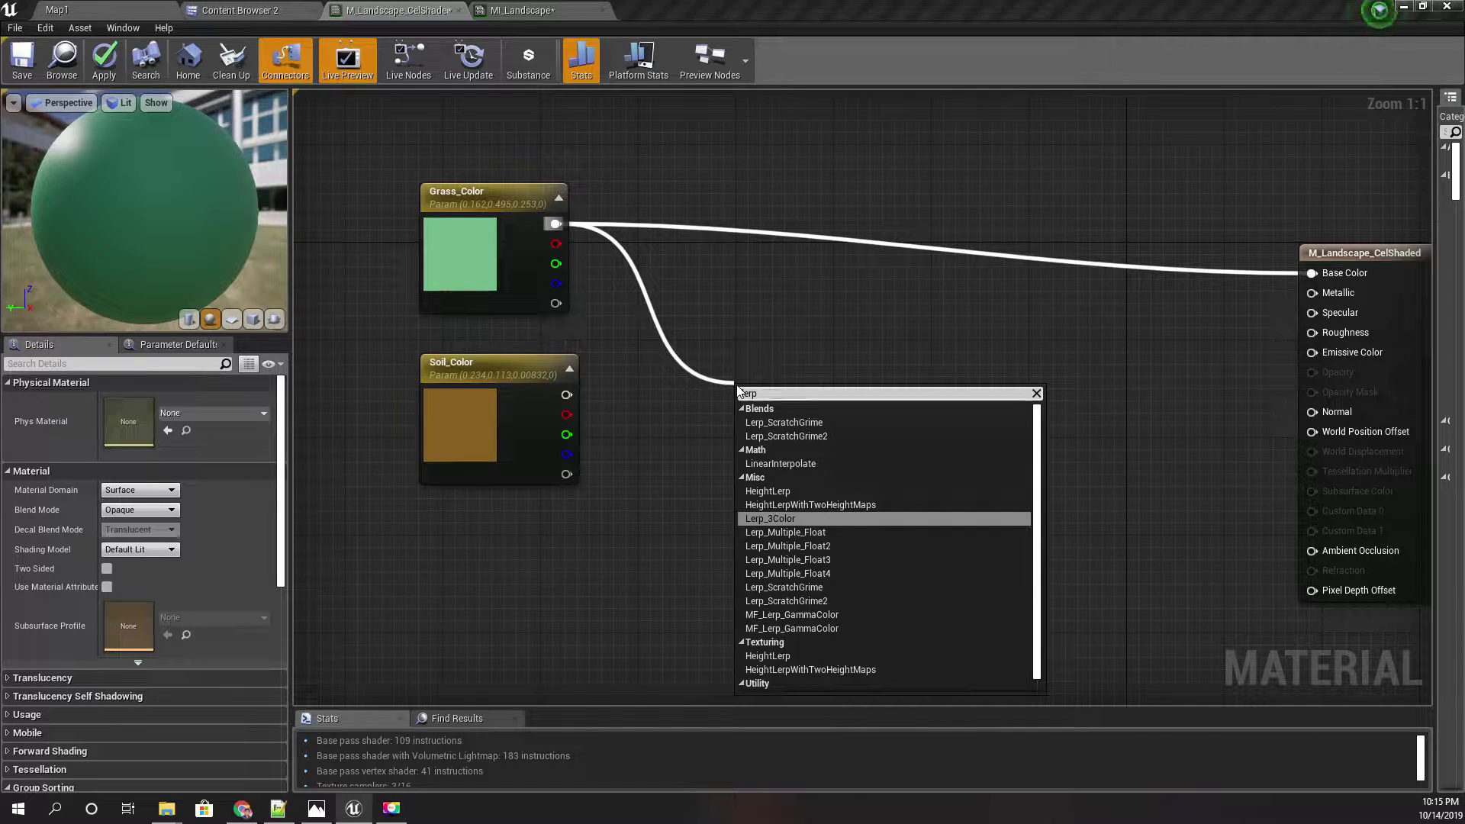
key(Up)
key(Up)
key(Up)
key(Up)
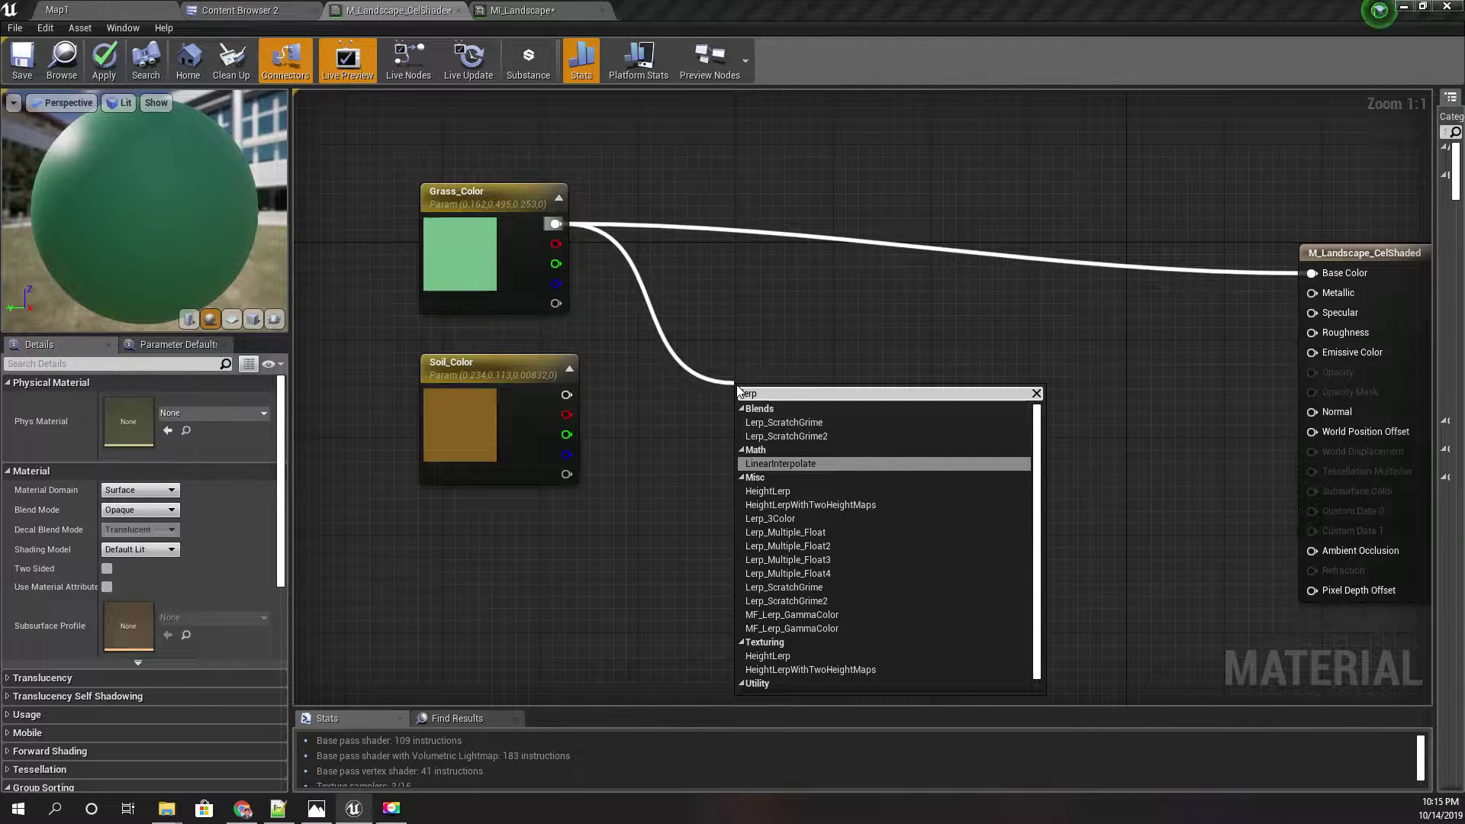
key(Return)
Connect Soil_Color to the Lerp's B input and the Lerp's output to the material's Base Color.
drag(764, 393, 566, 394)
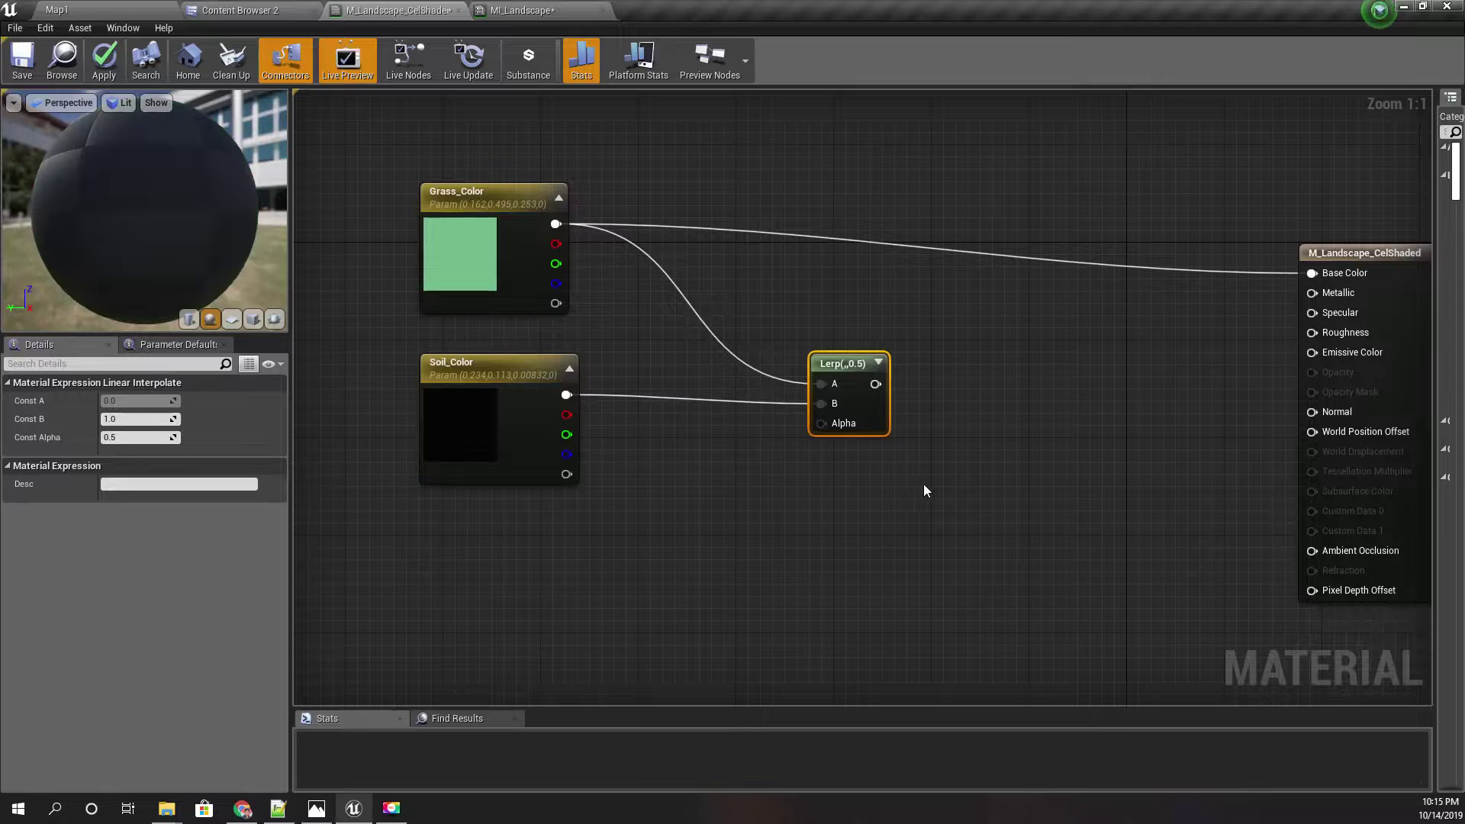
right_drag(922, 484, 817, 419)
drag(783, 391, 1220, 279)
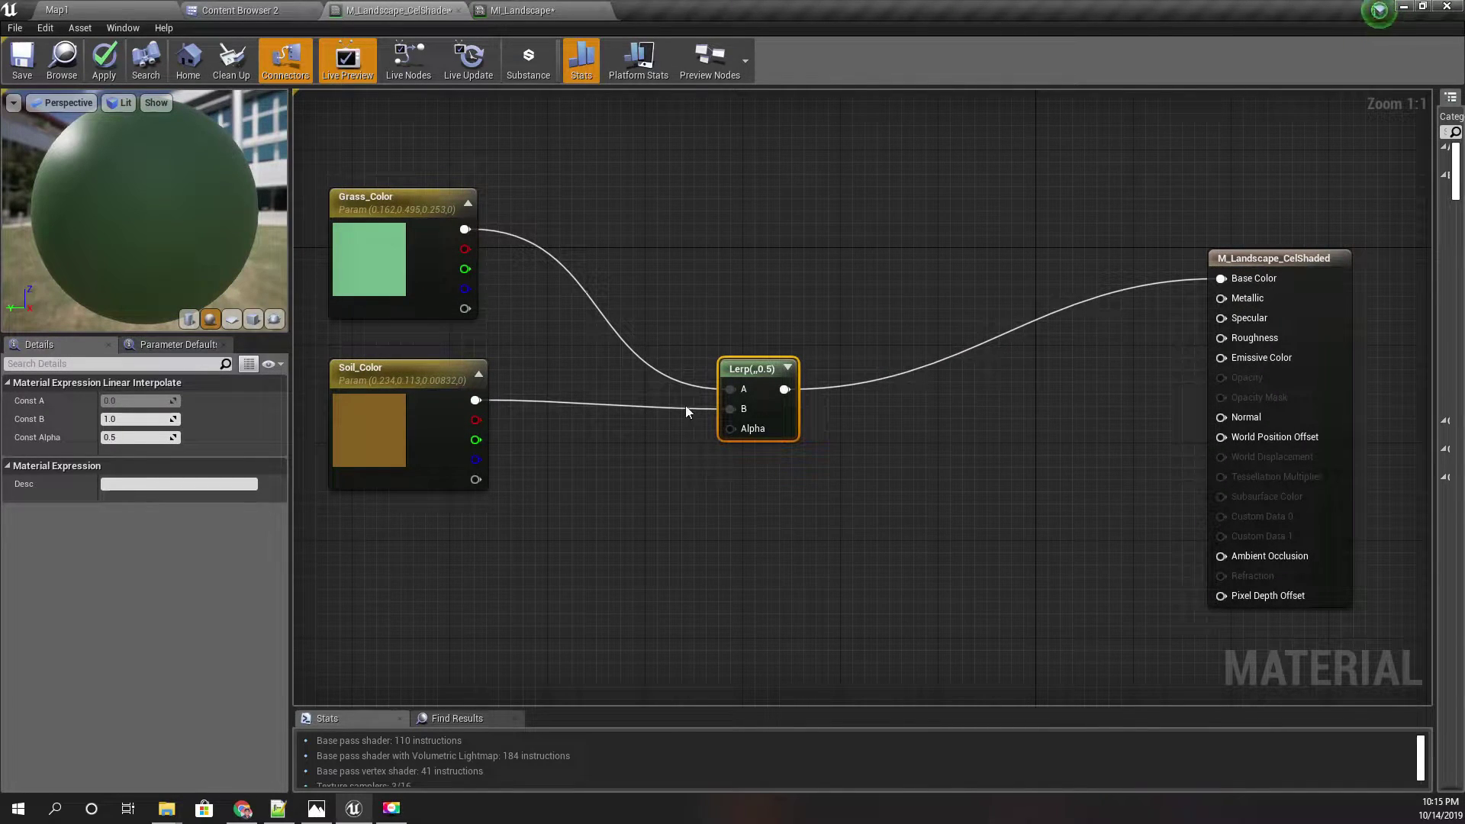
Set the Lerp node's Const Alpha to 1.
click(127, 438)
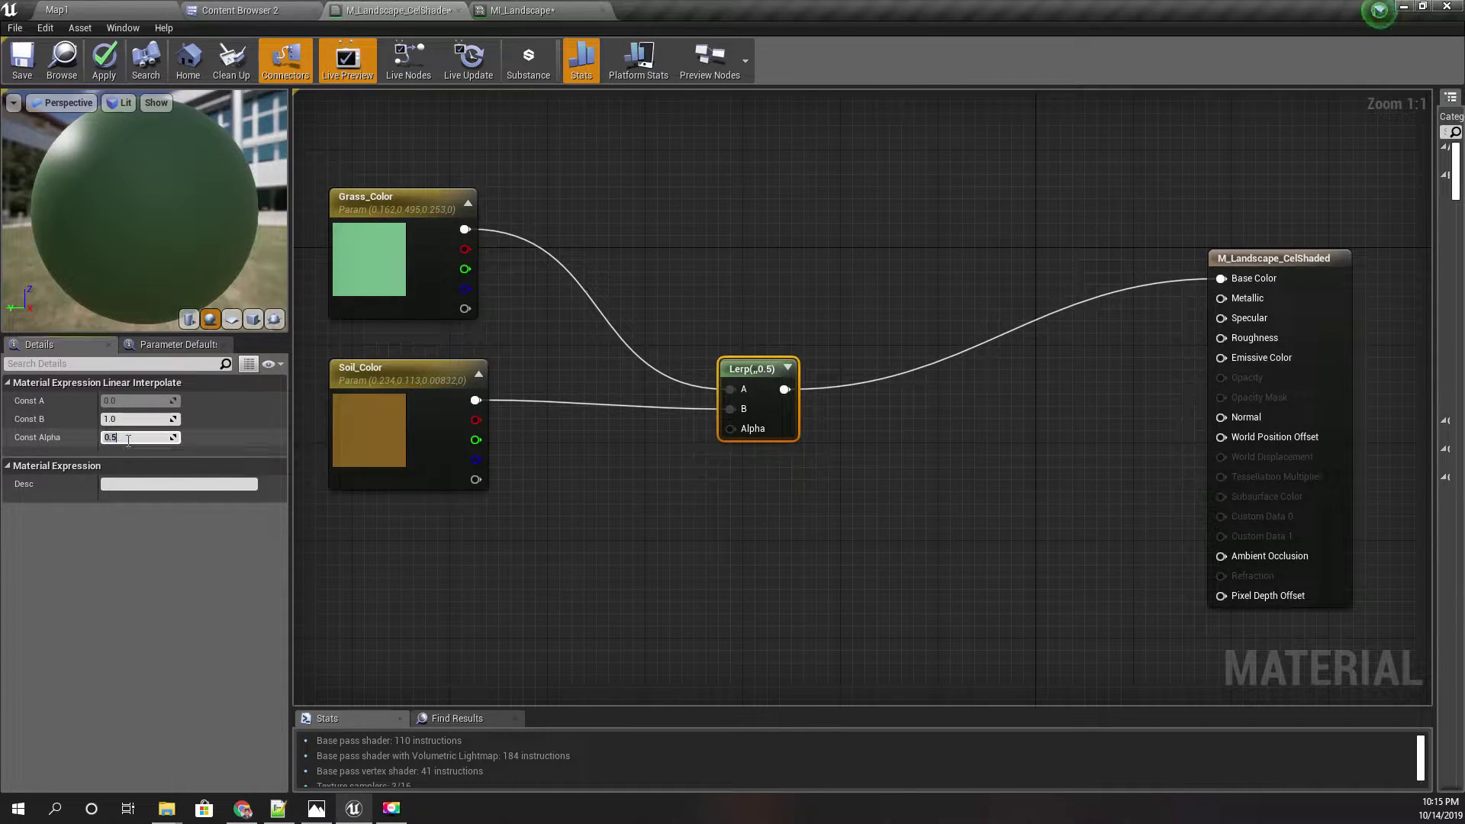
text(1)
key(Return)
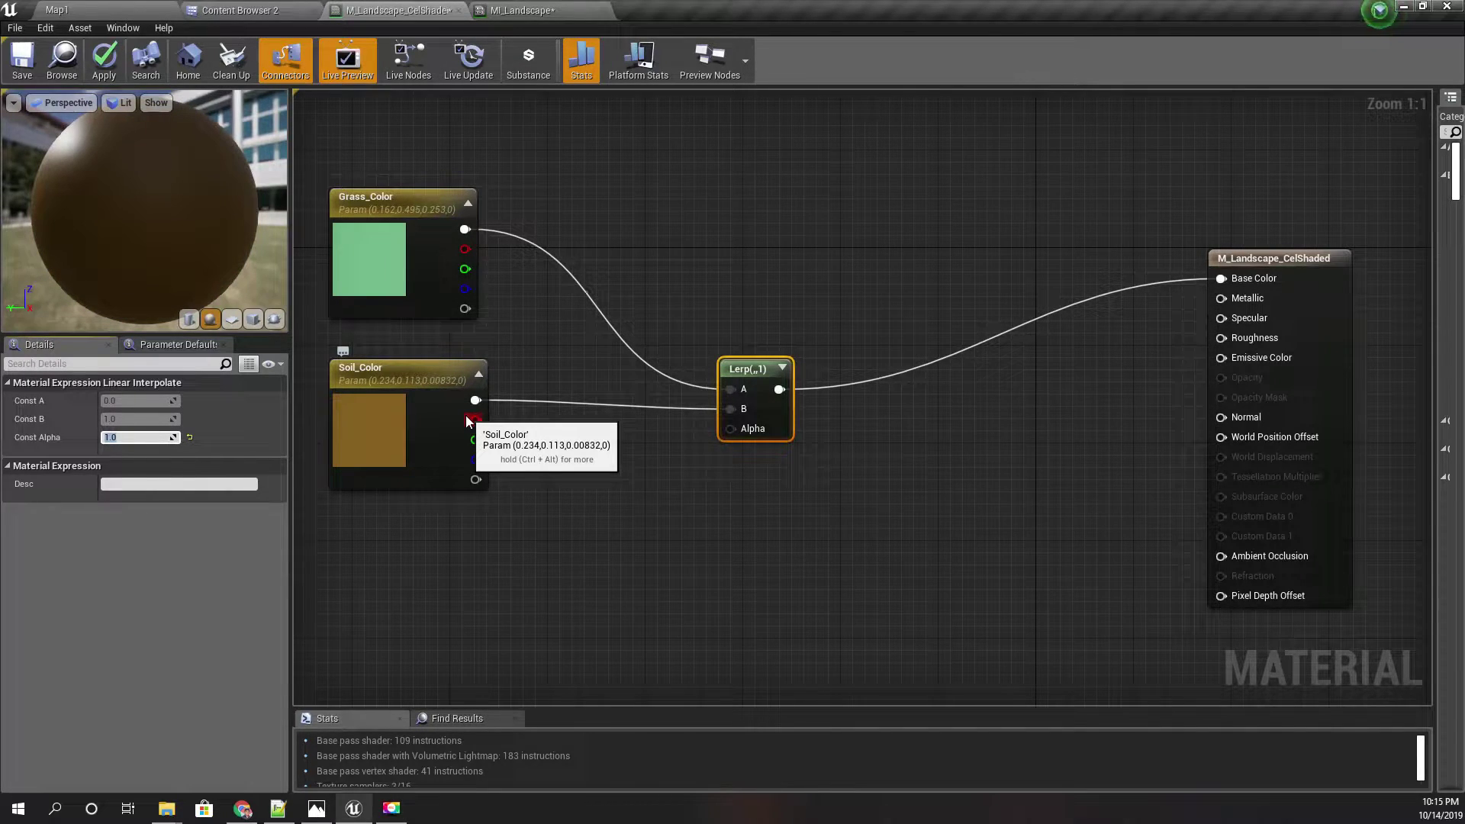
Rewire the Lerp so Soil_Color feeds A and Grass_Color feeds B, and place Soil_Color above Grass_Color.
drag(393, 217, 472, 401)
right_drag(551, 433, 616, 390)
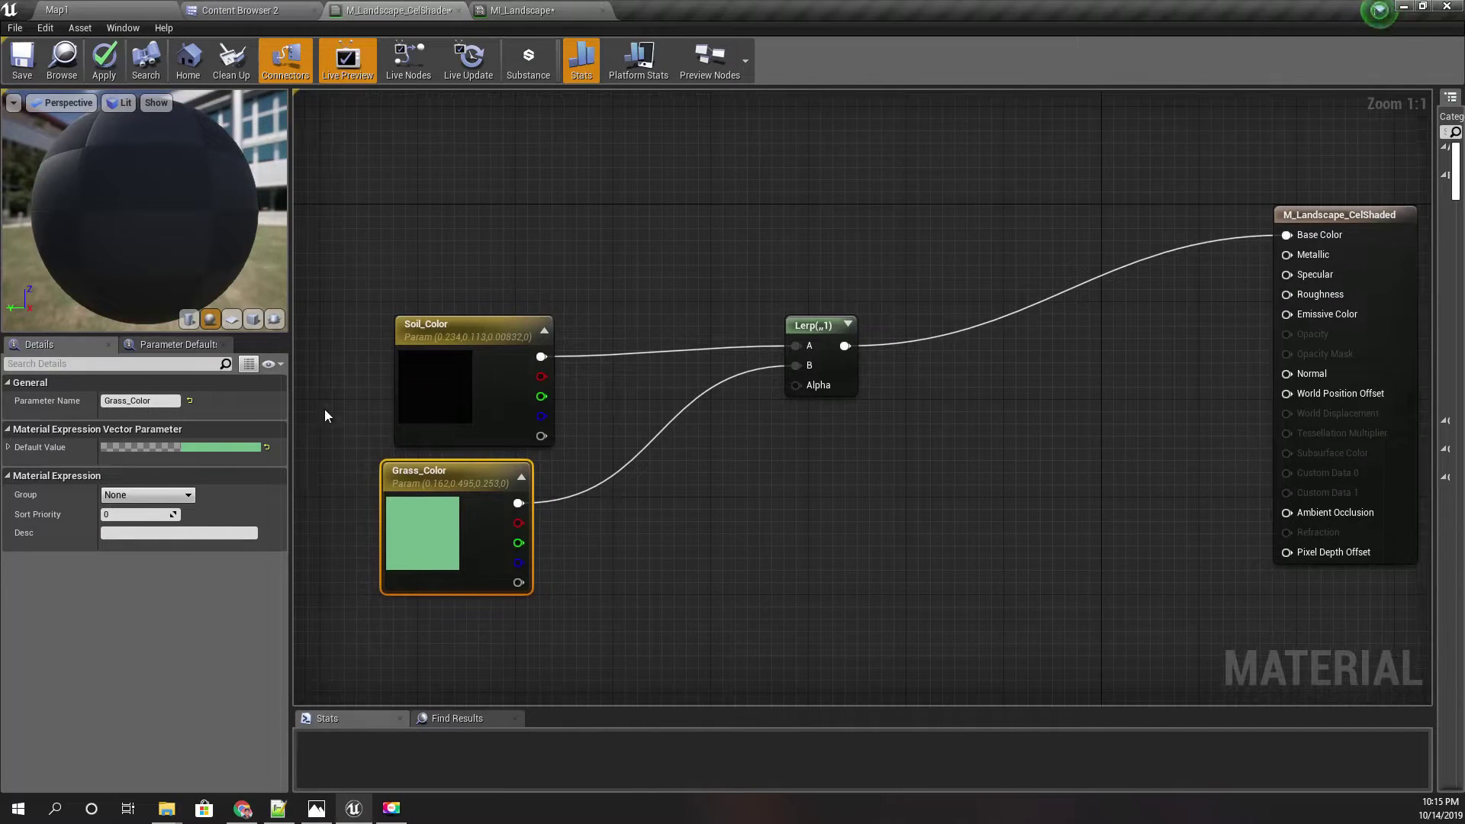
drag(366, 389, 526, 359)
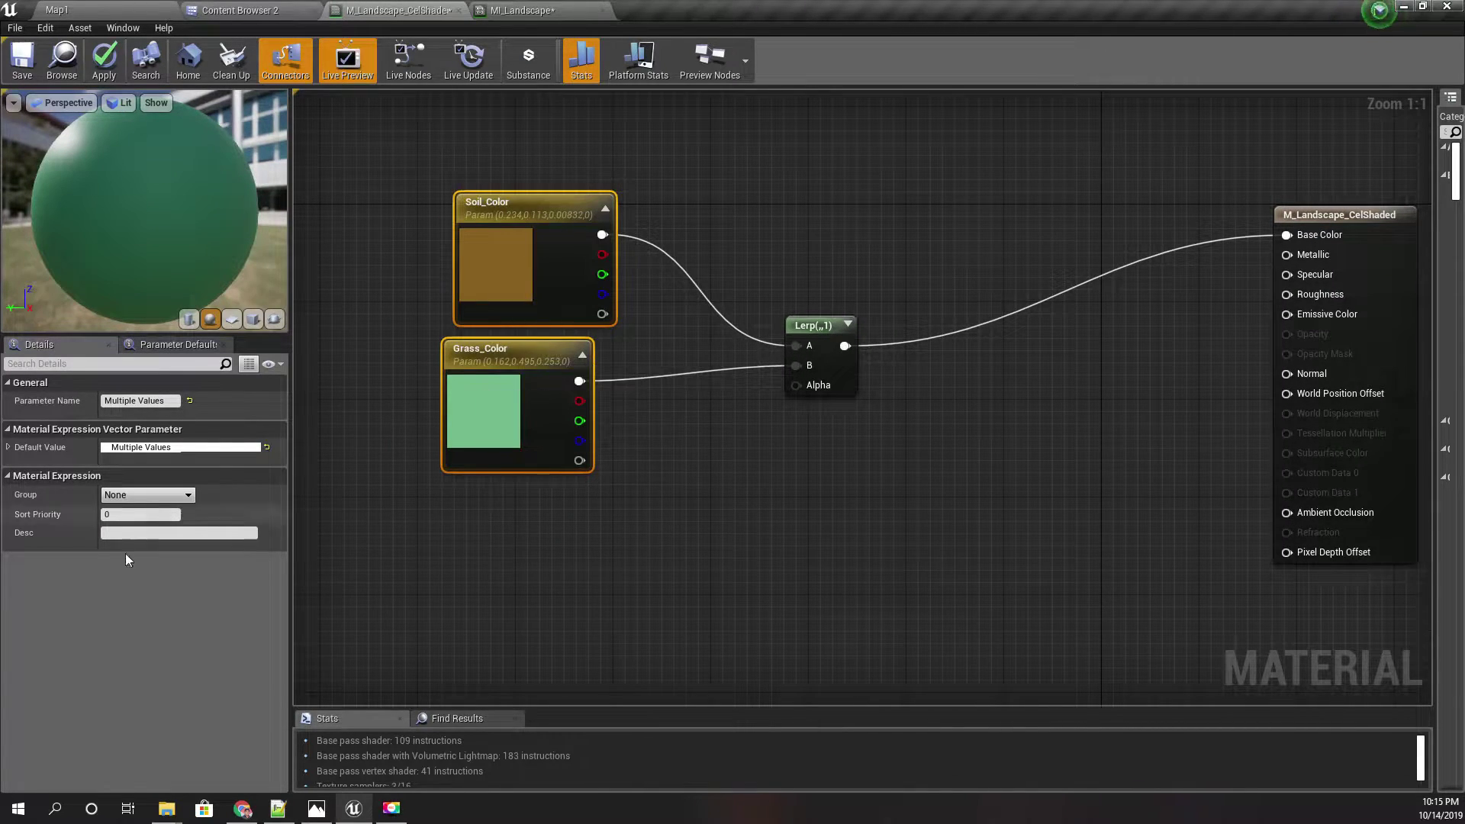
Enlarge the material preview area and set the Lerp node's Const Alpha to 0.
click(839, 340)
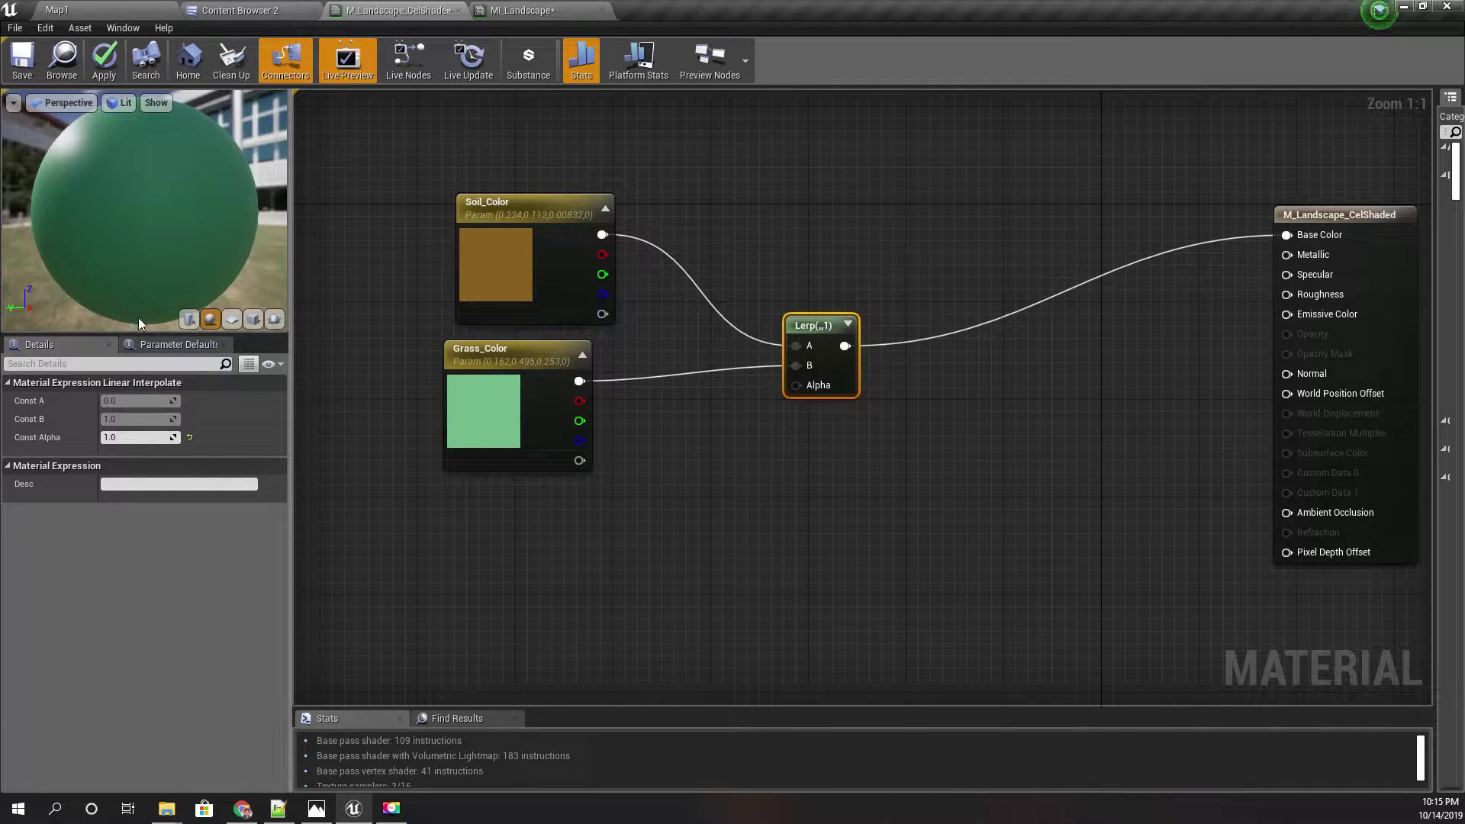
drag(139, 335, 153, 396)
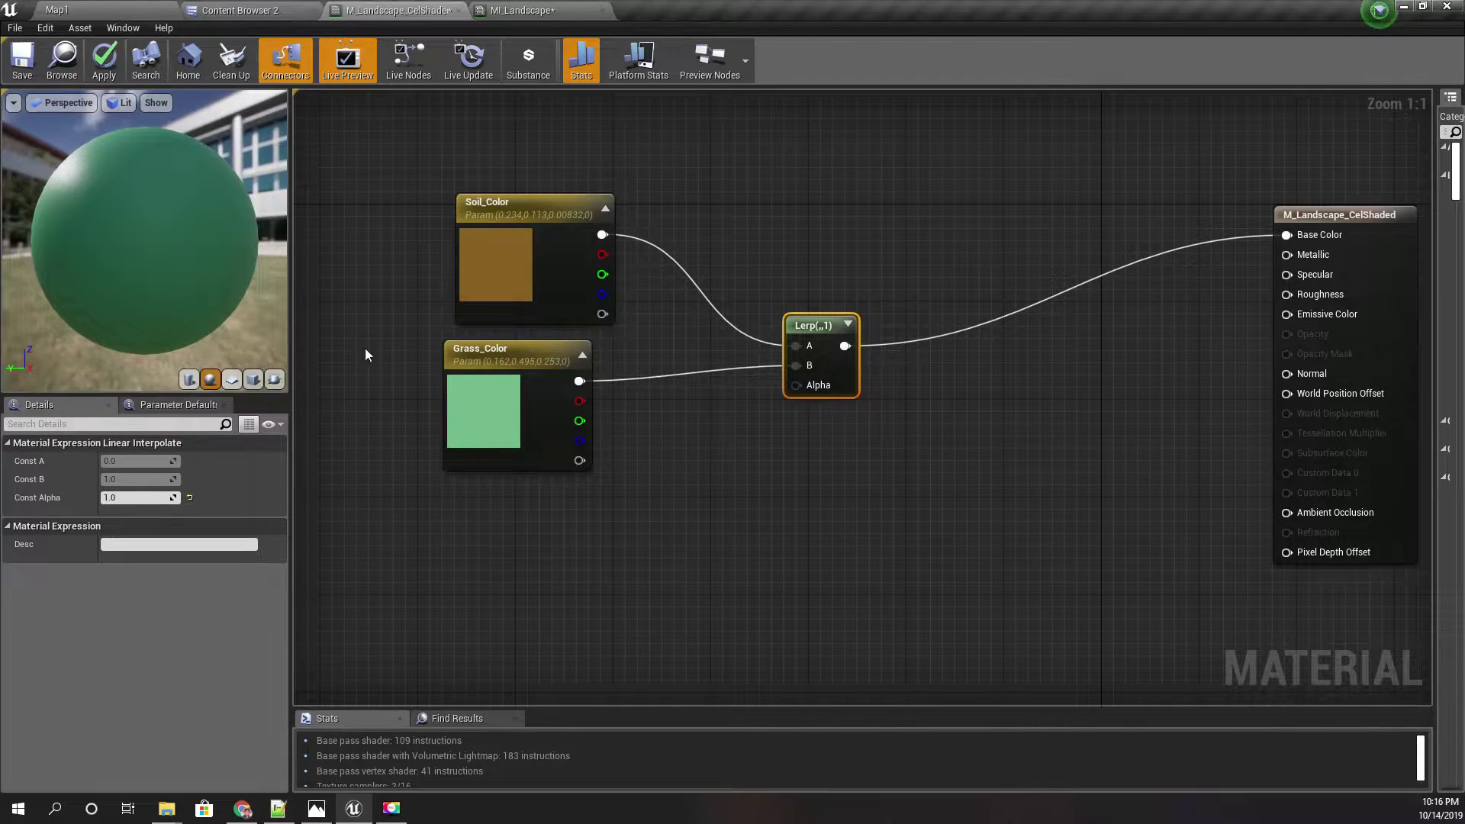
click(176, 497)
text(0)
key(Return)
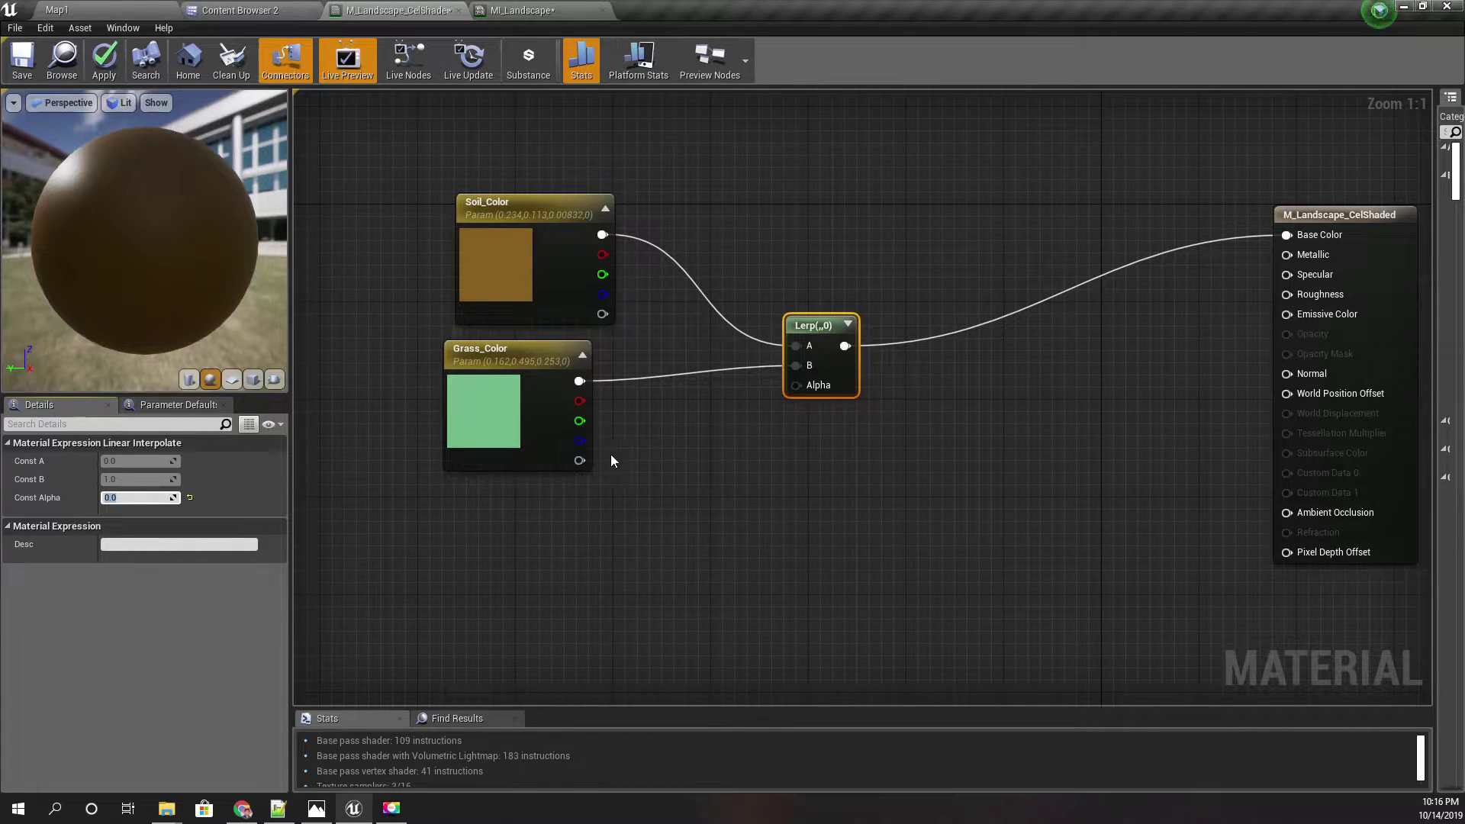
Align the Grass_Color node directly beneath the Soil_Color node.
right_drag(779, 492, 816, 494)
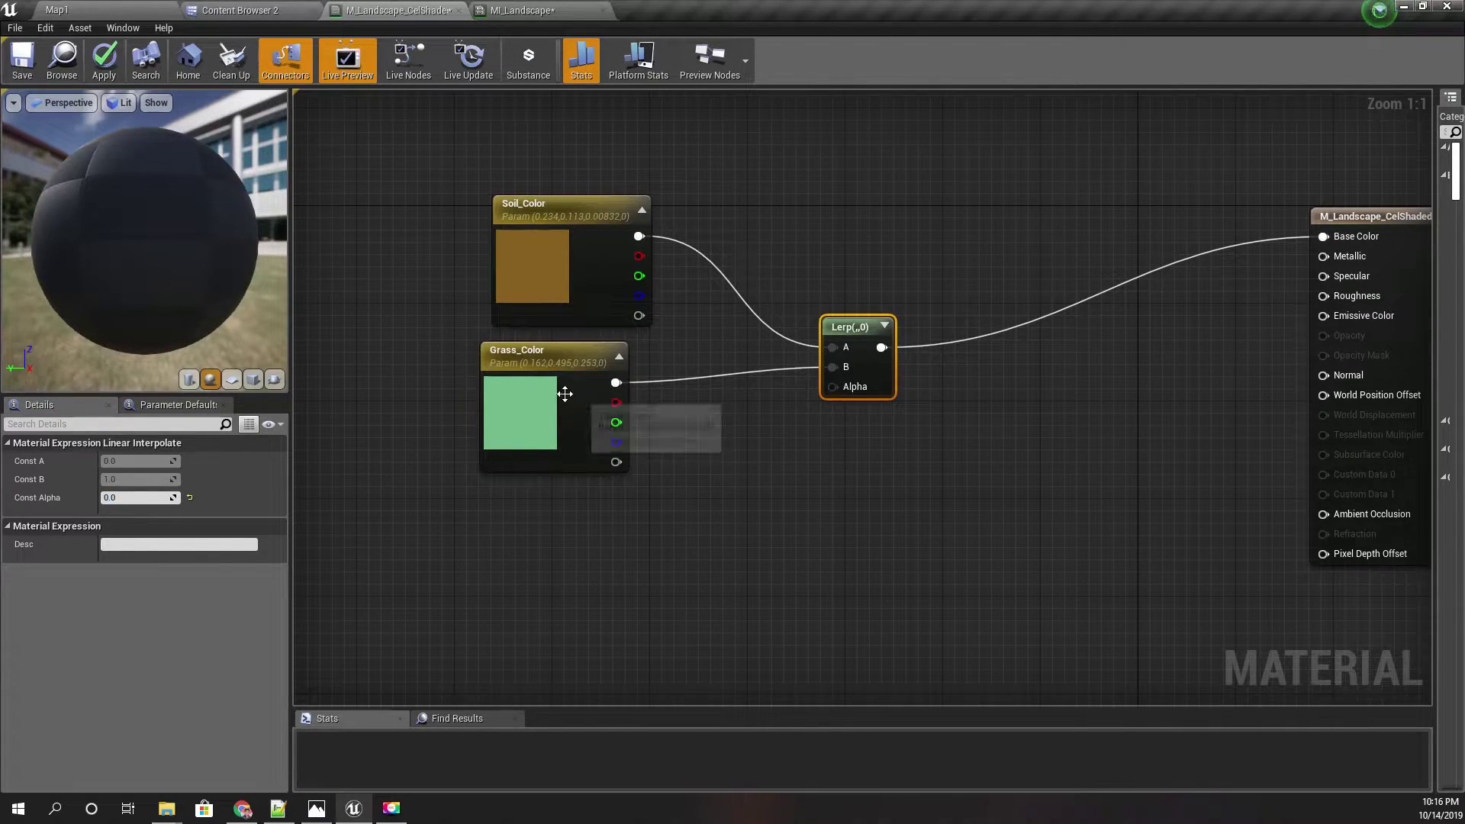
drag(567, 394, 555, 356)
click(755, 543)
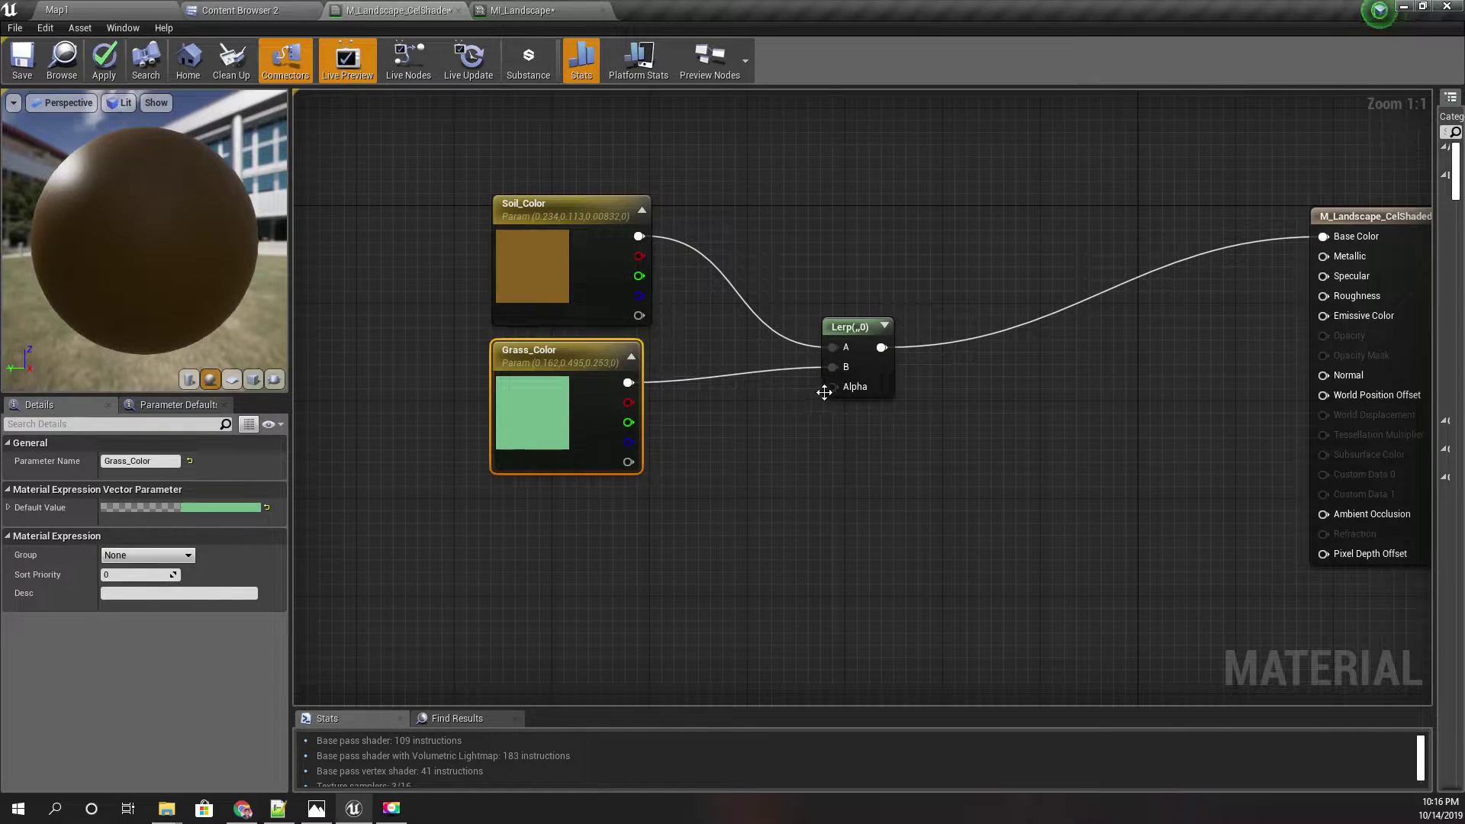
Apply the changes to M_Landscape_CelShaded and check the landscape's color in Map1.
drag(833, 387, 792, 538)
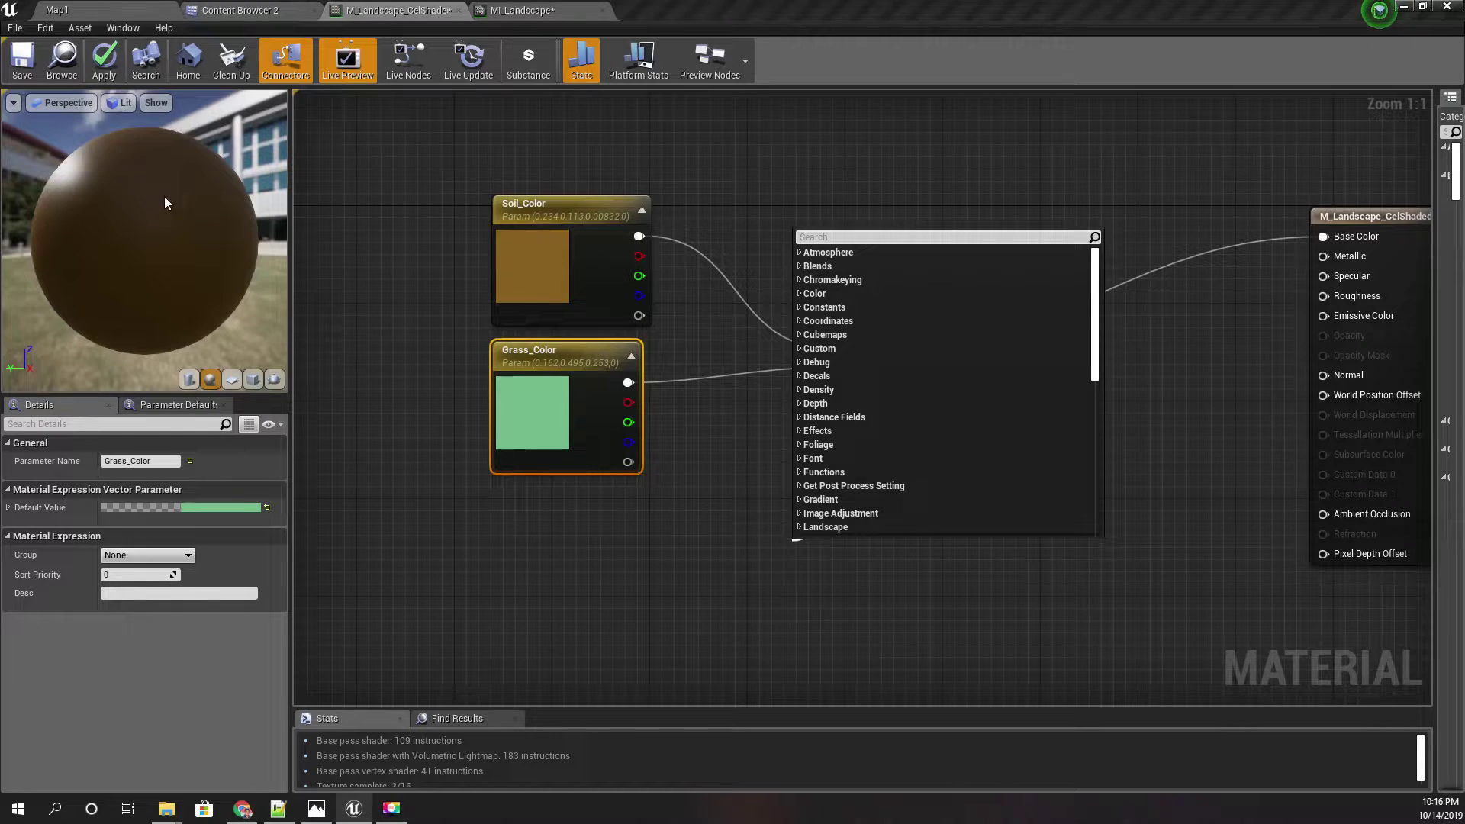
click(116, 51)
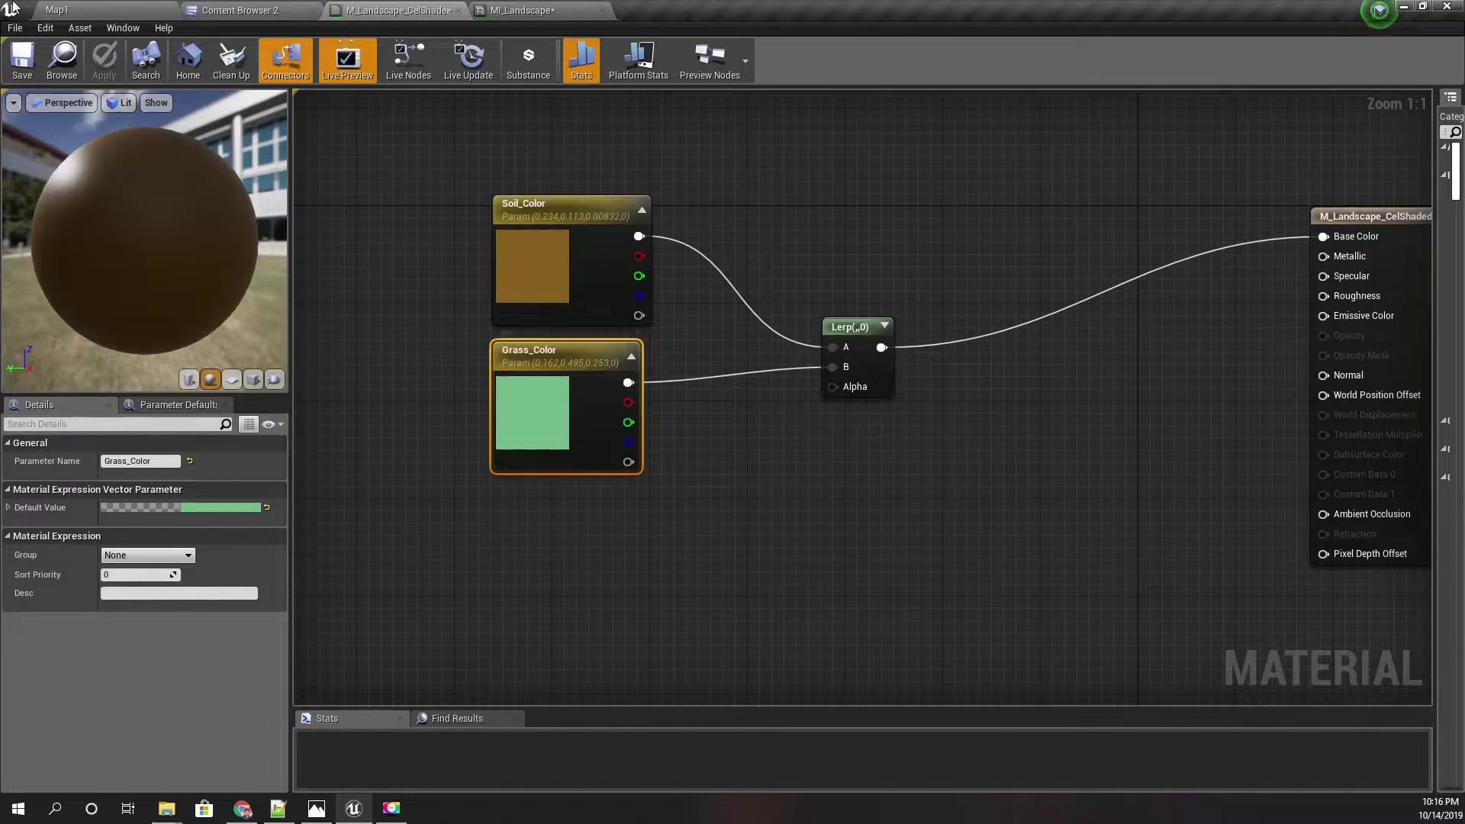
click(104, 10)
right_drag(564, 244, 588, 250)
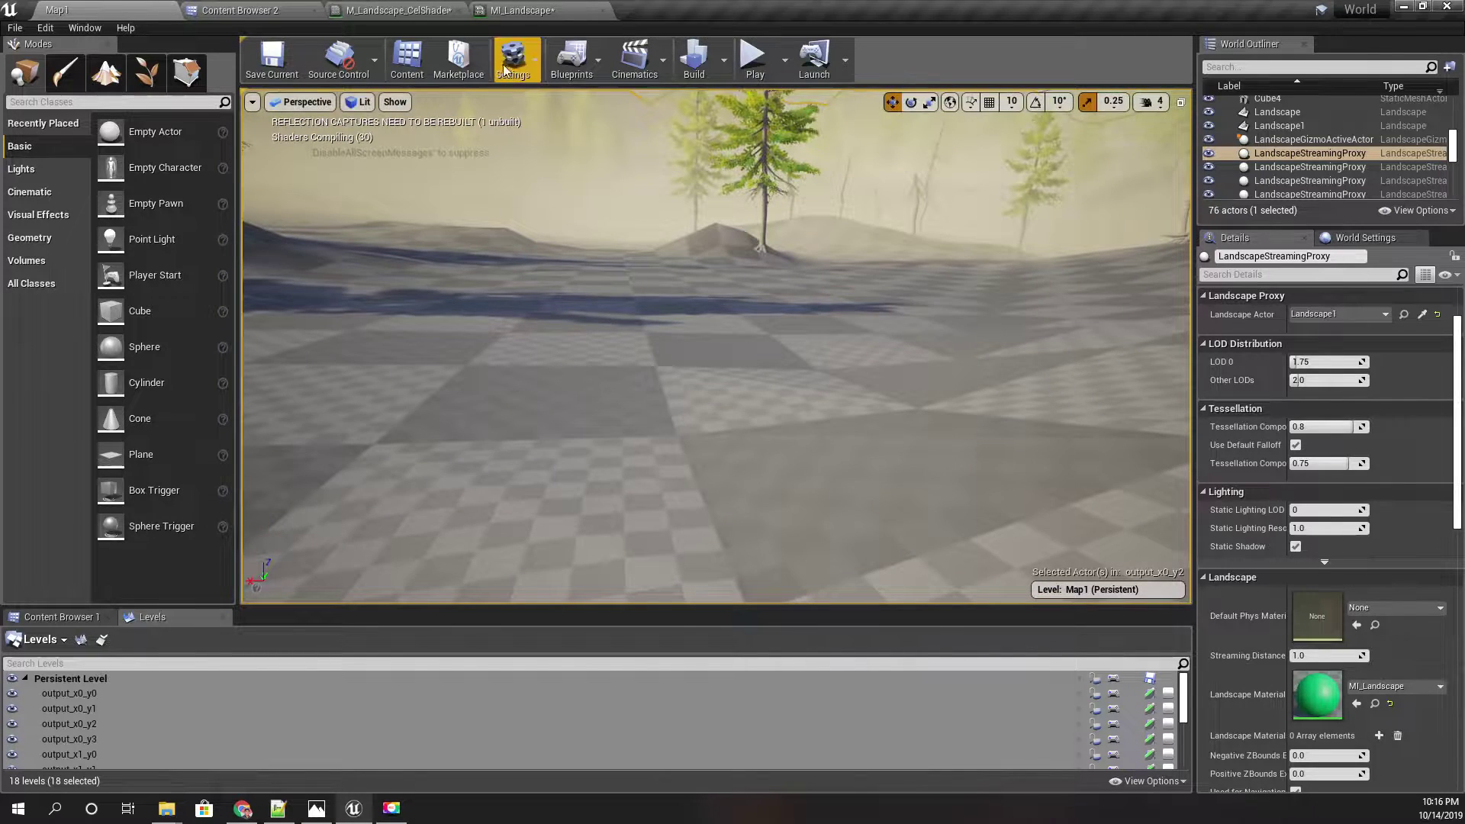
right_drag(574, 340, 507, 320)
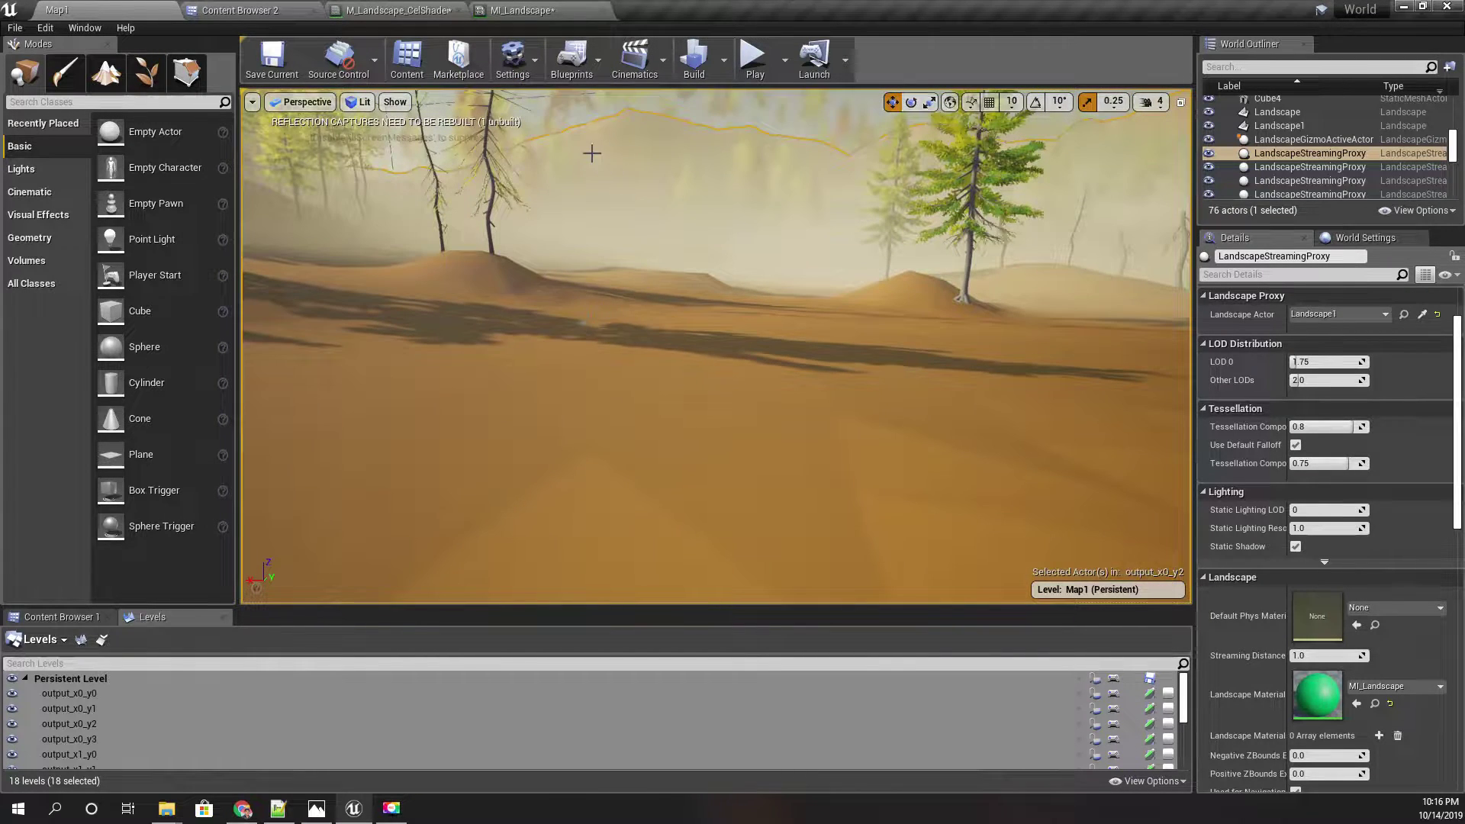
Search the project's Content folder for "noise" and narrow the search to the StarterContent folder.
click(543, 11)
click(398, 10)
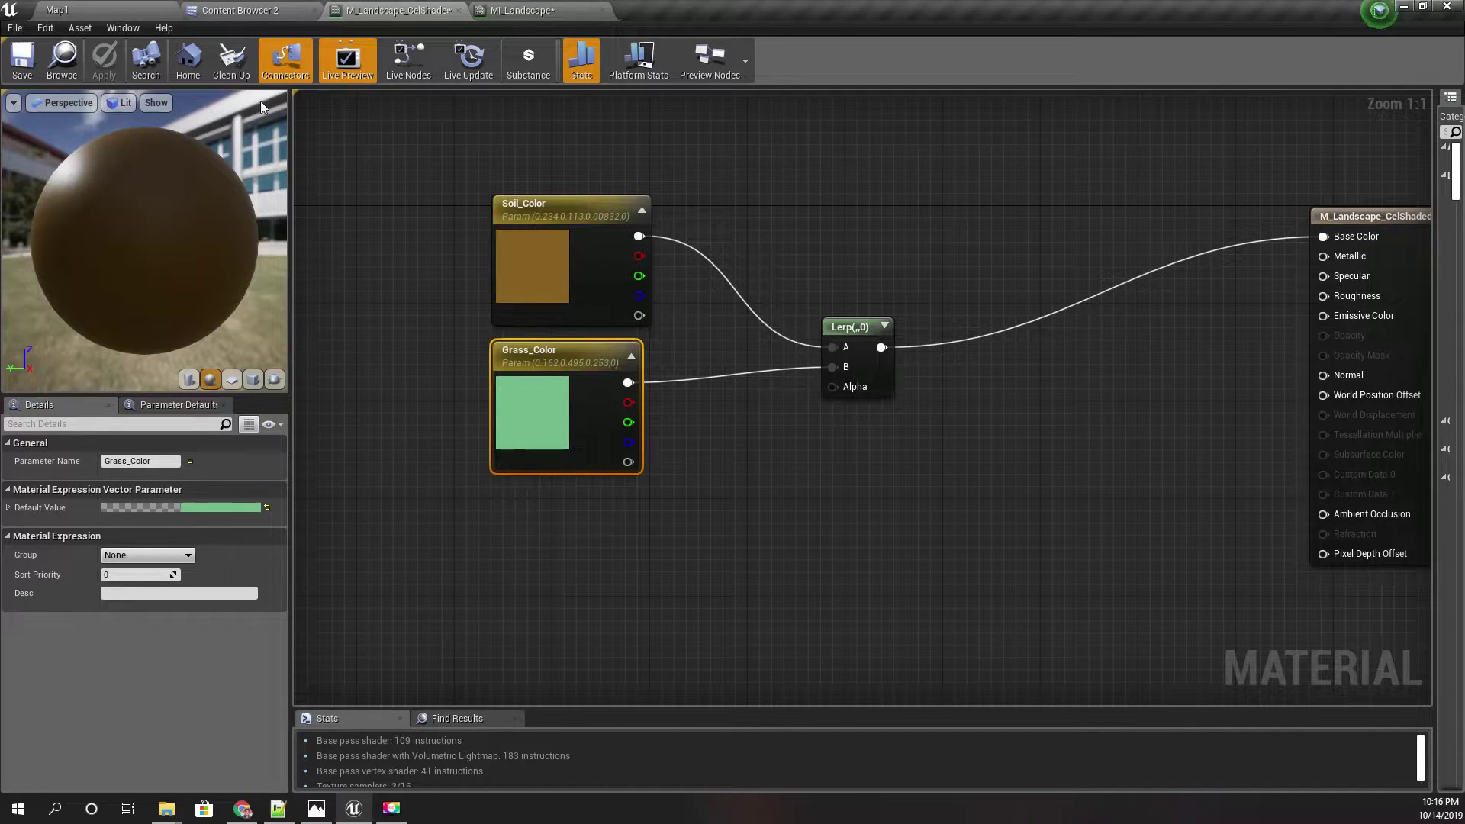
click(238, 10)
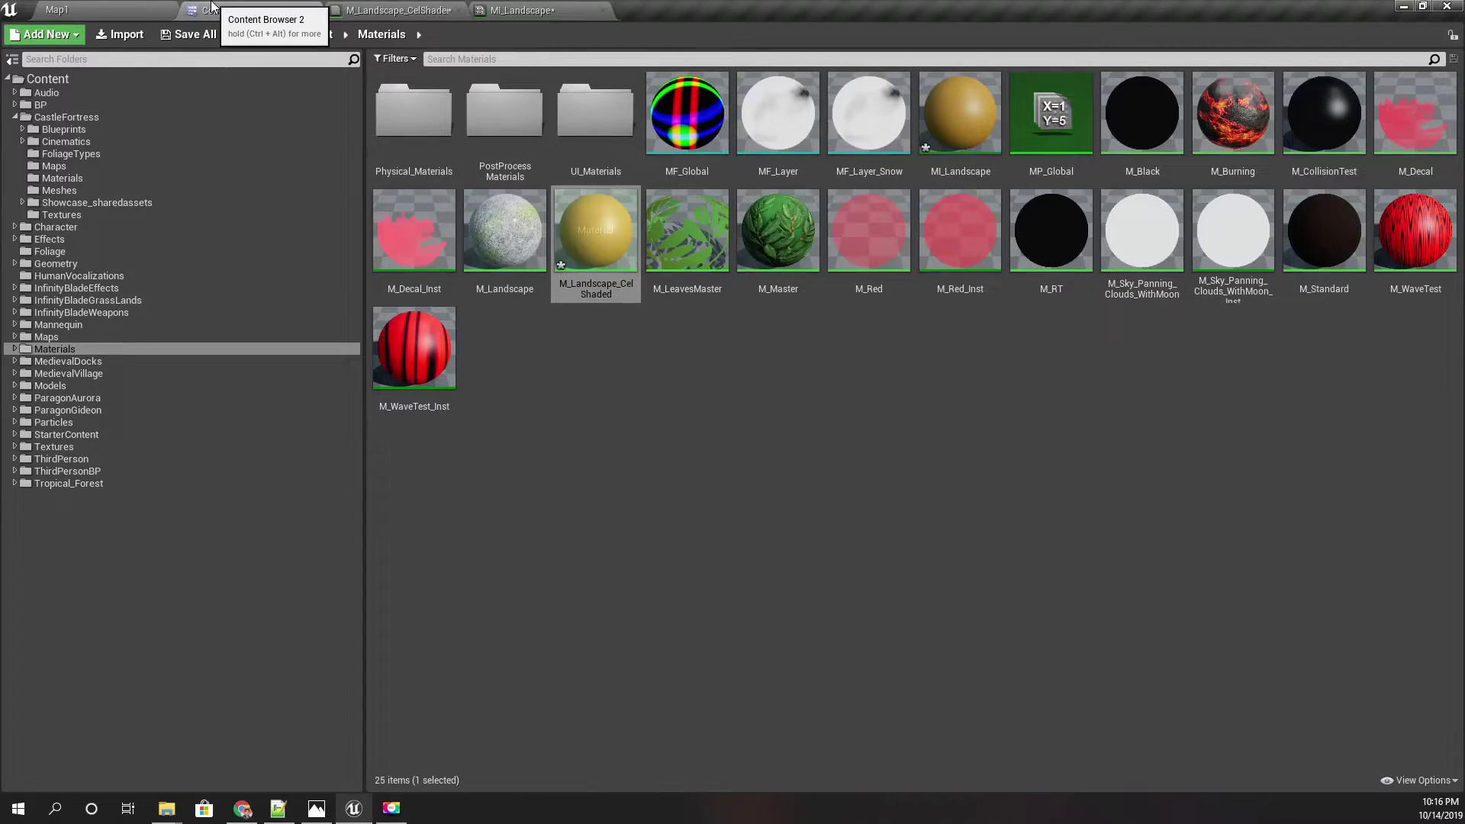
click(47, 79)
click(605, 58)
text(noise)
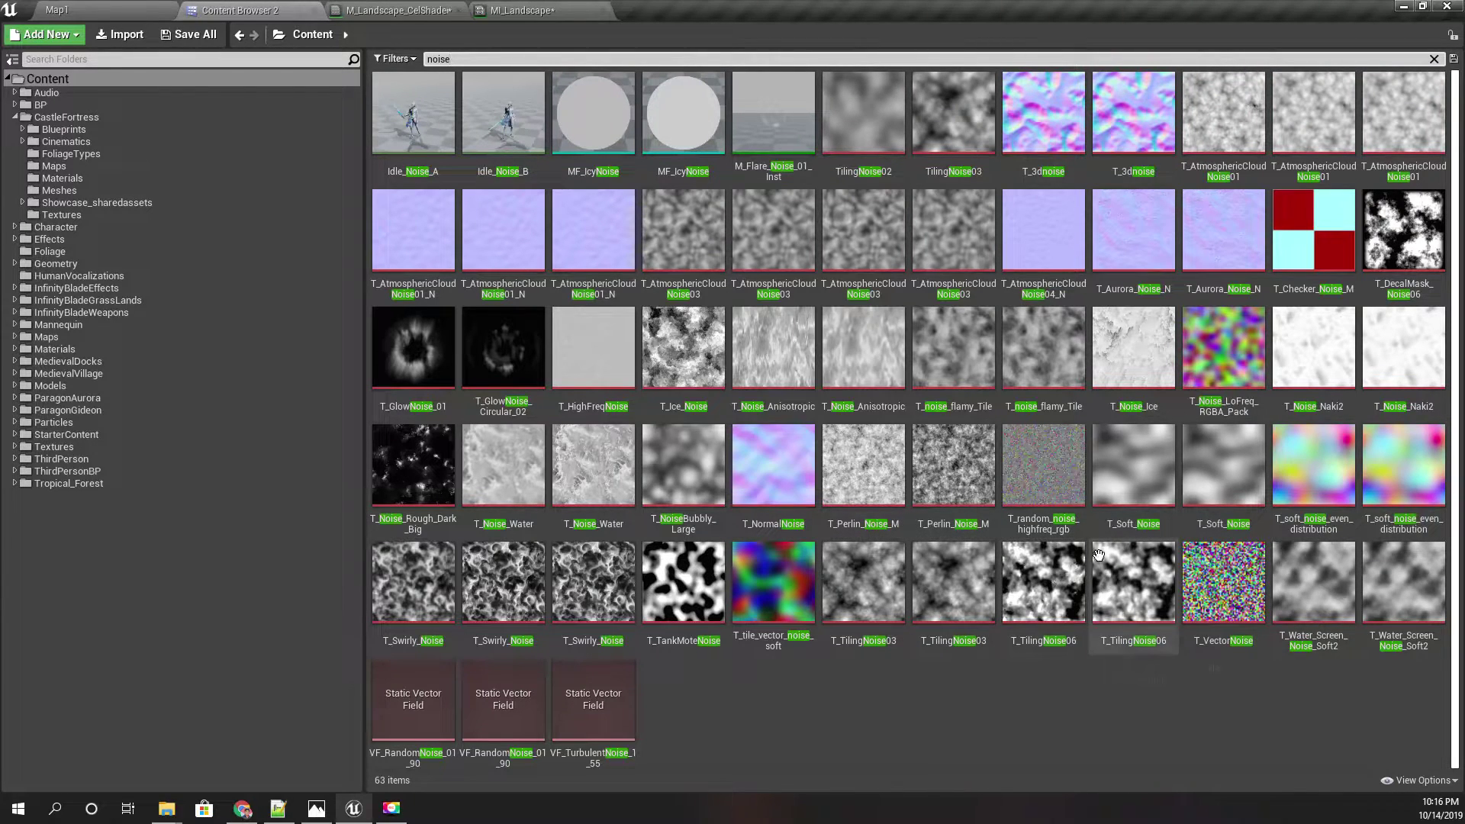
mouse_move(1132, 573)
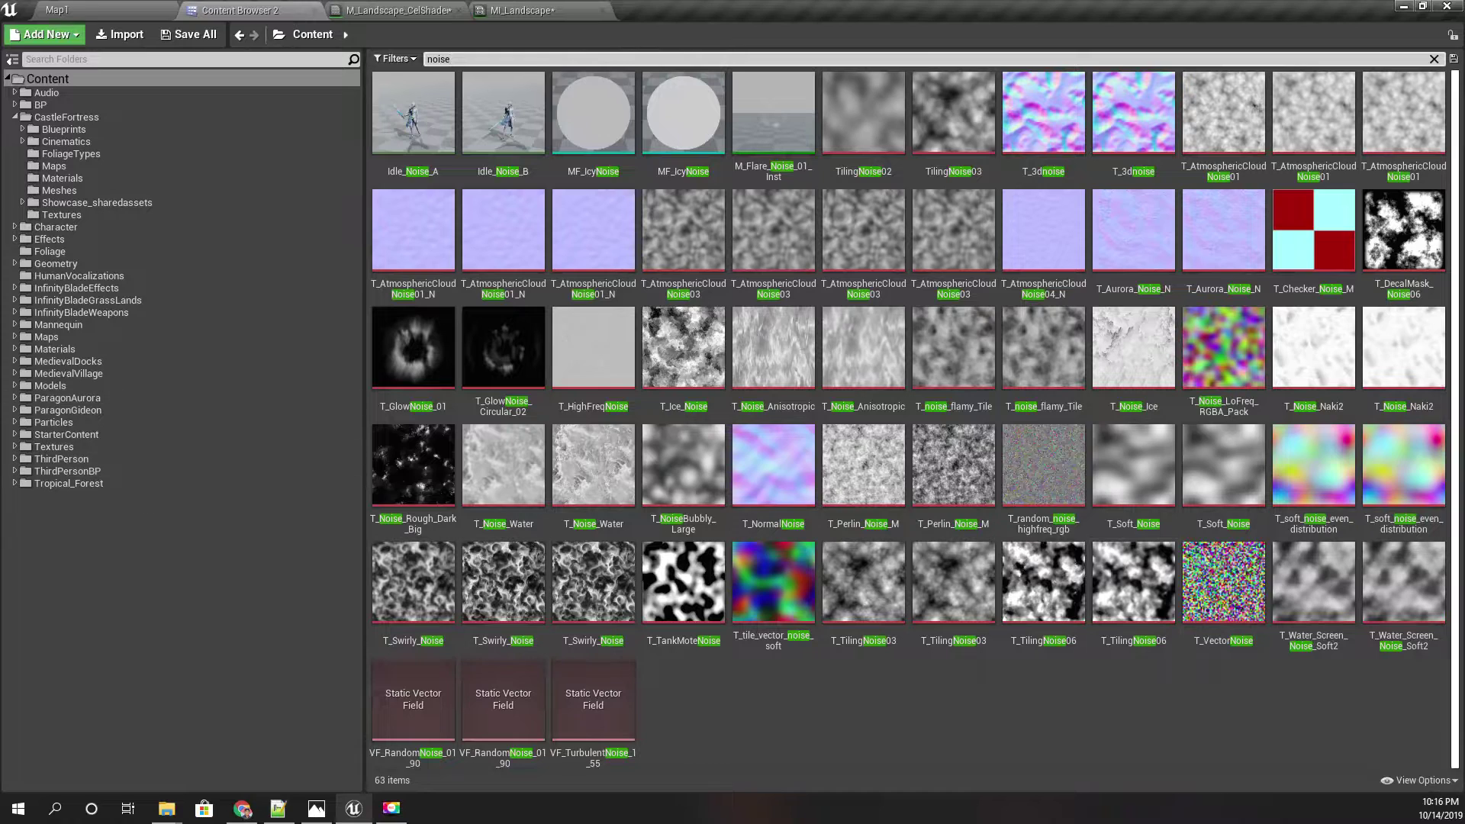
click(137, 438)
mouse_move(500, 99)
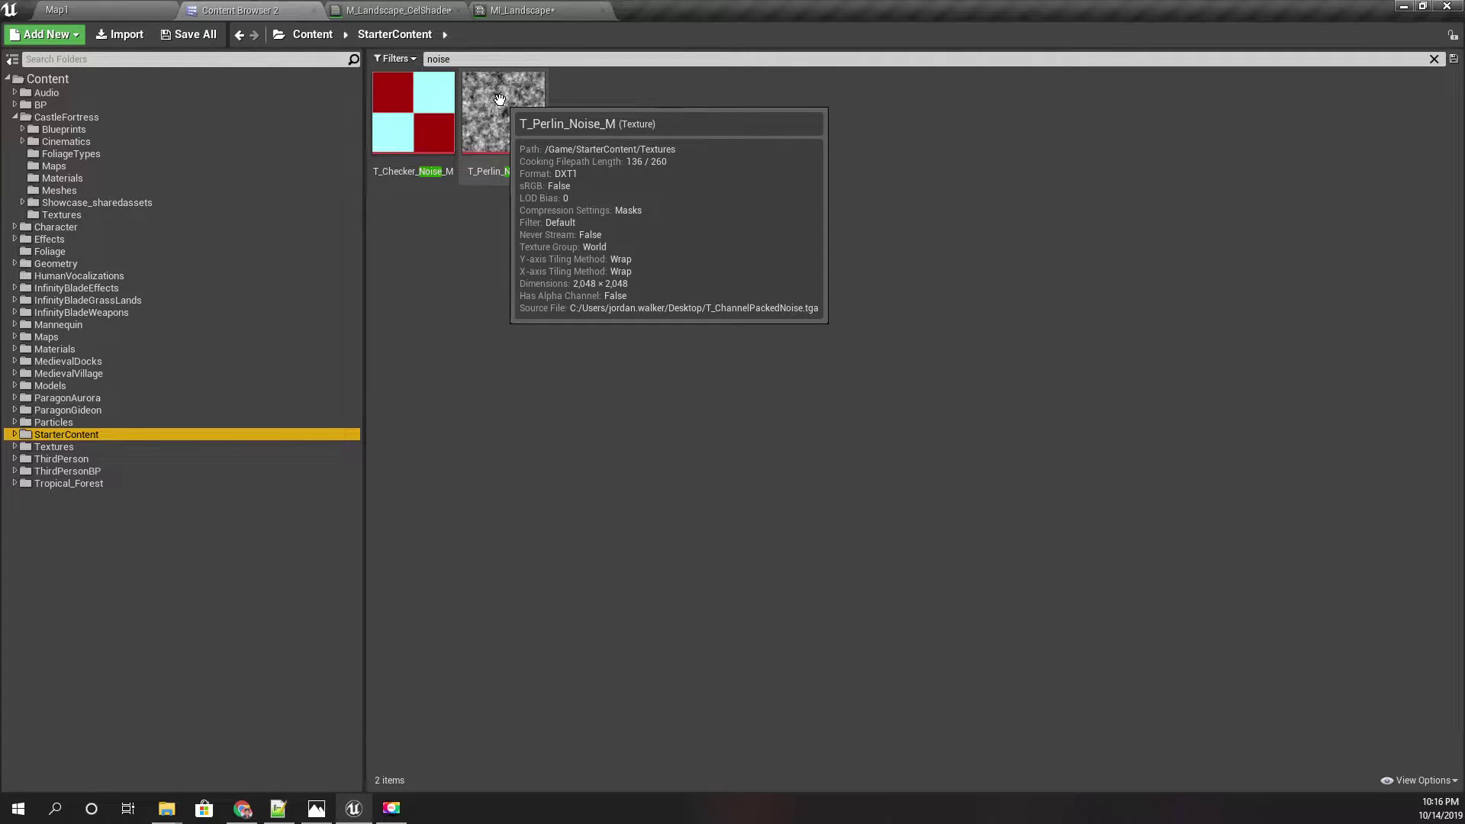
click(70, 76)
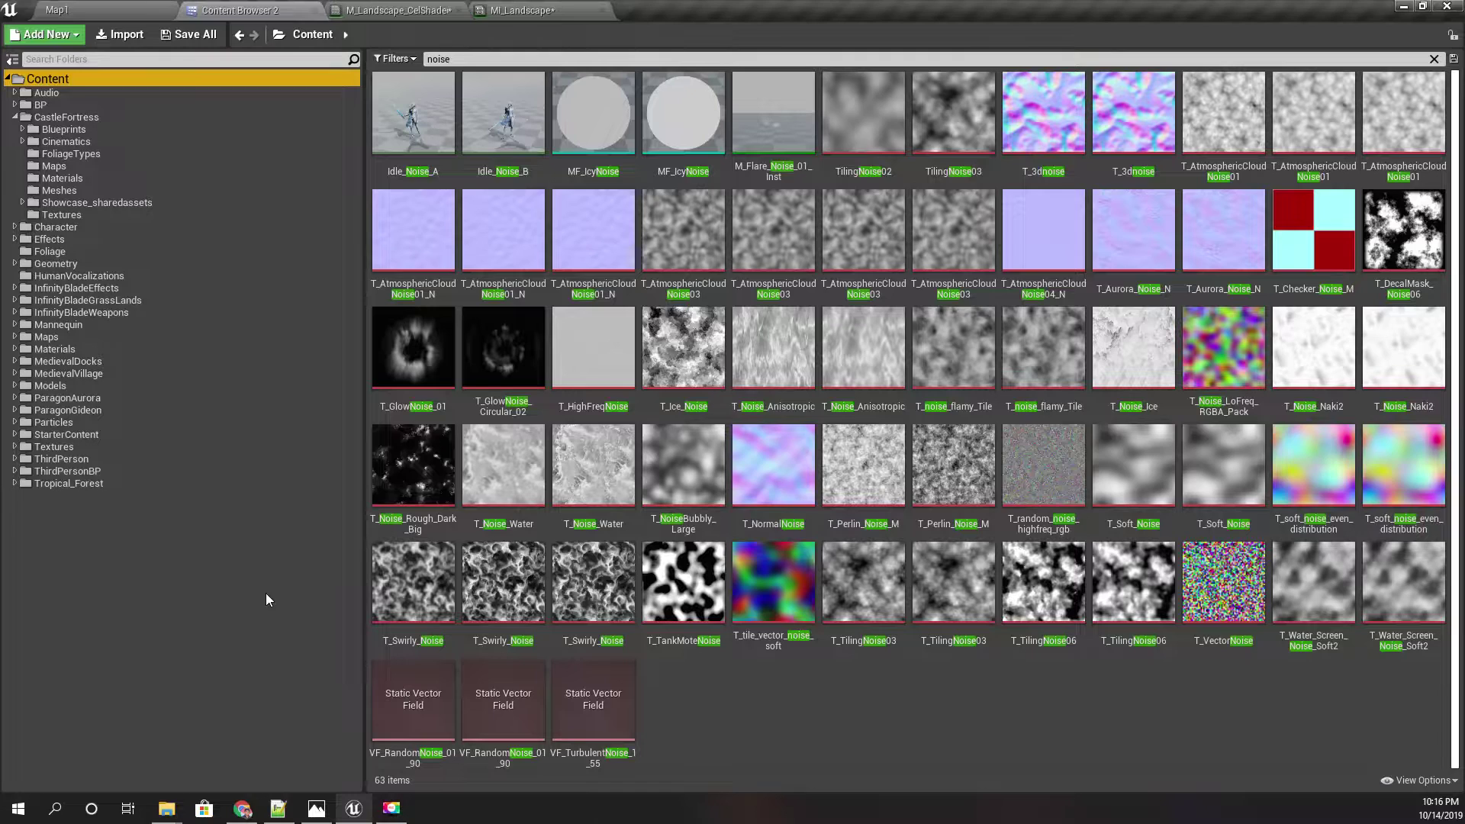
click(80, 433)
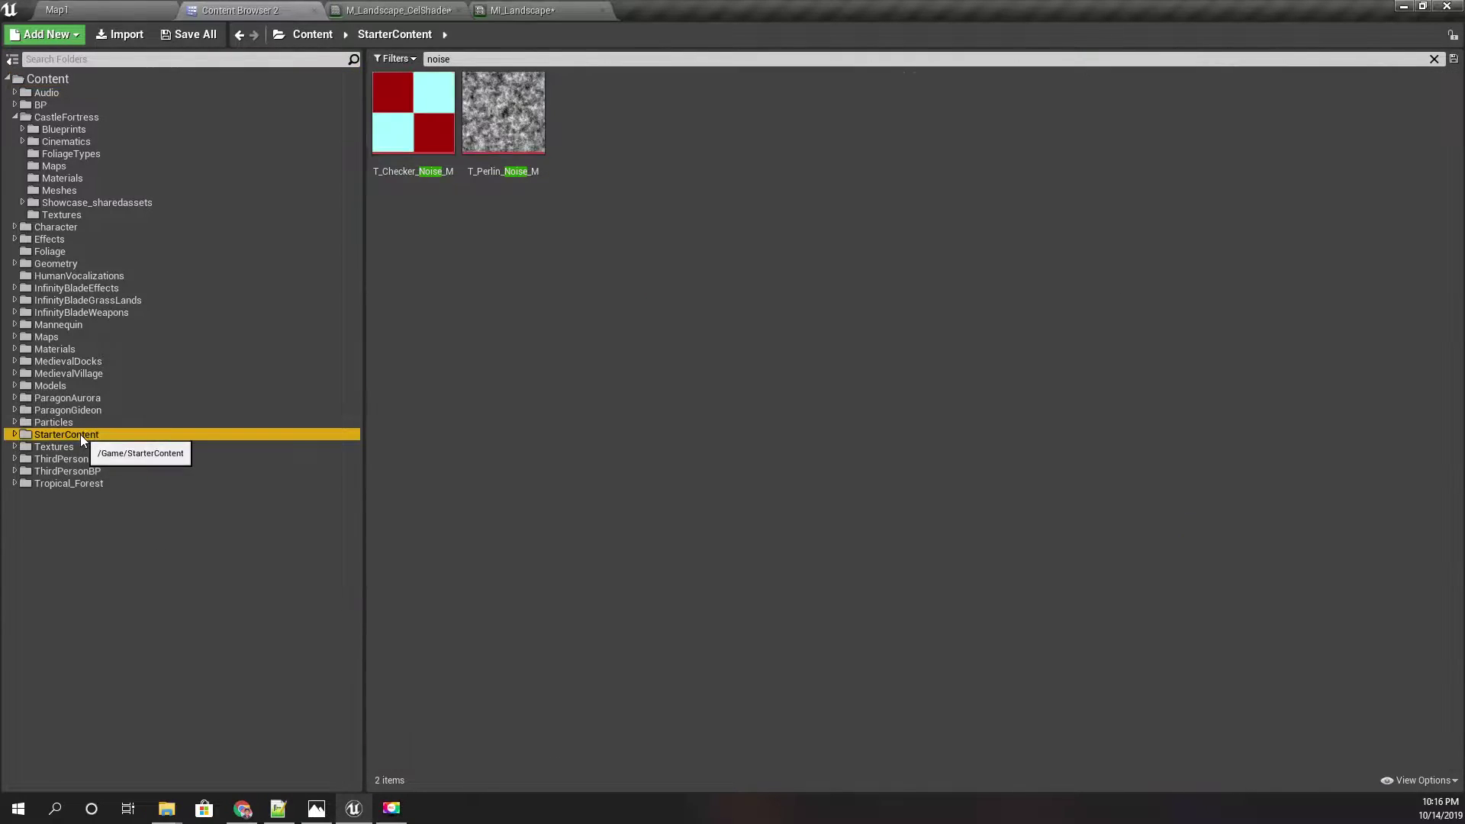
Add T_Perlin_Noise_M as a Texture Sample below Grass_Color in the material graph and connect its RGB output to the Lerp's Alpha.
click(471, 82)
drag(471, 82, 588, 589)
right_drag(588, 590, 699, 521)
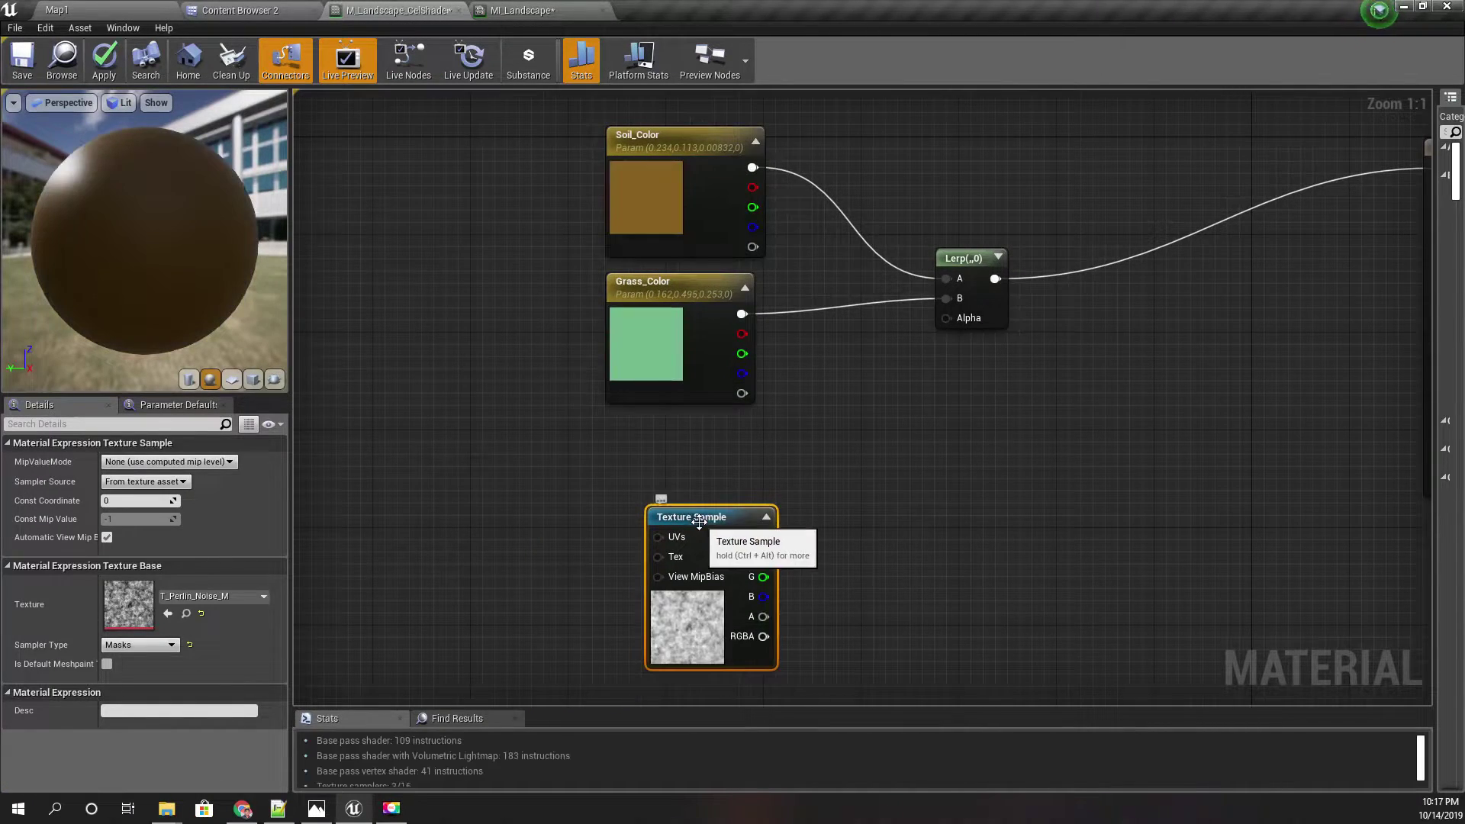
right_drag(909, 528, 830, 564)
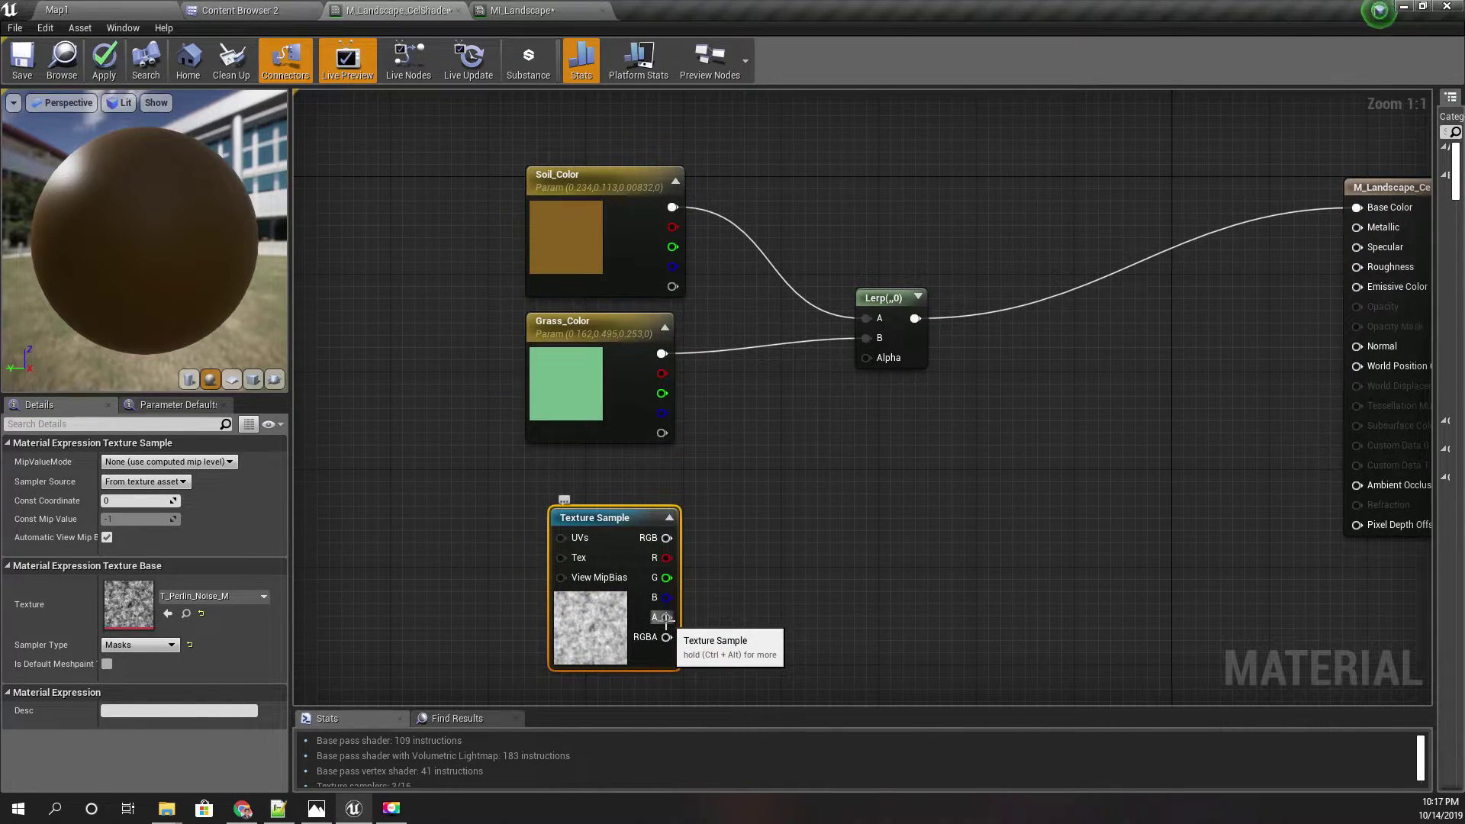
drag(668, 537, 874, 361)
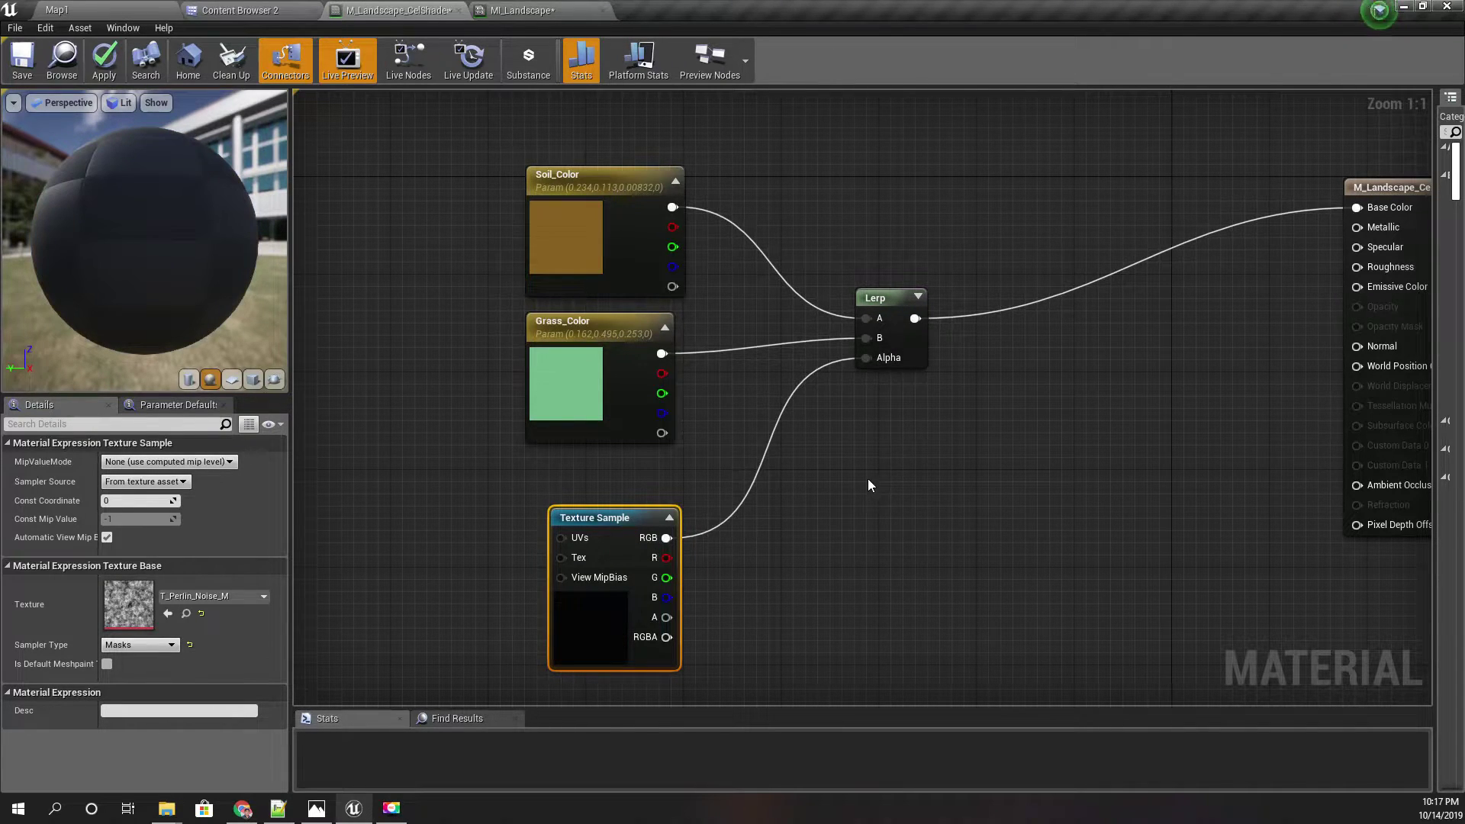
Inspect the soil and grass blend around the preview sphere and apply the material changes.
drag(145, 227, 256, 231)
drag(154, 247, 175, 320)
drag(186, 195, 150, 231)
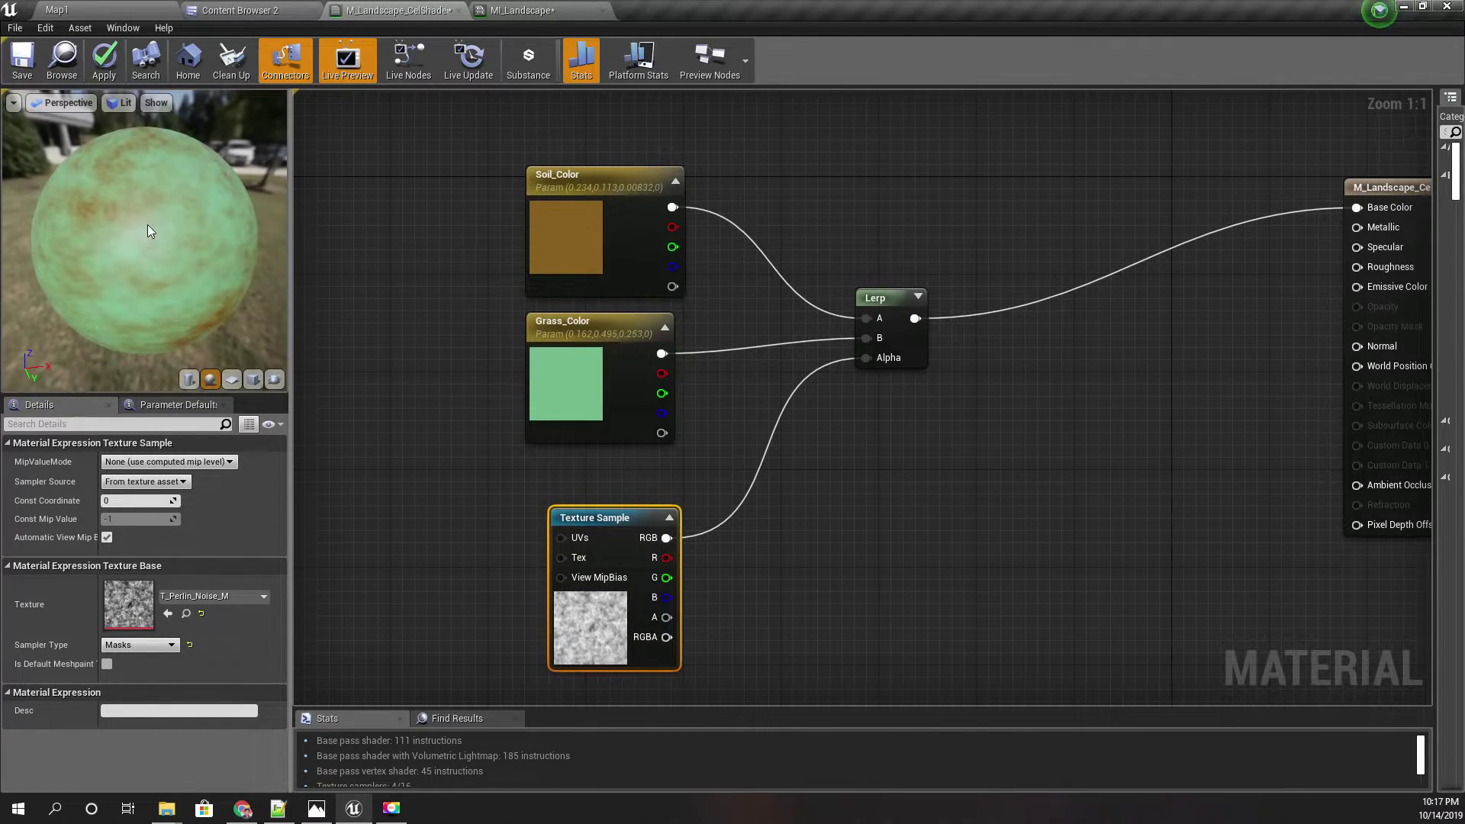
click(107, 67)
Examine the Perlin noise blend across the Map1 landscape in the full-screen viewport, from a distance and close to the ground.
click(96, 7)
right_drag(449, 283, 481, 285)
key(F11)
key(w)
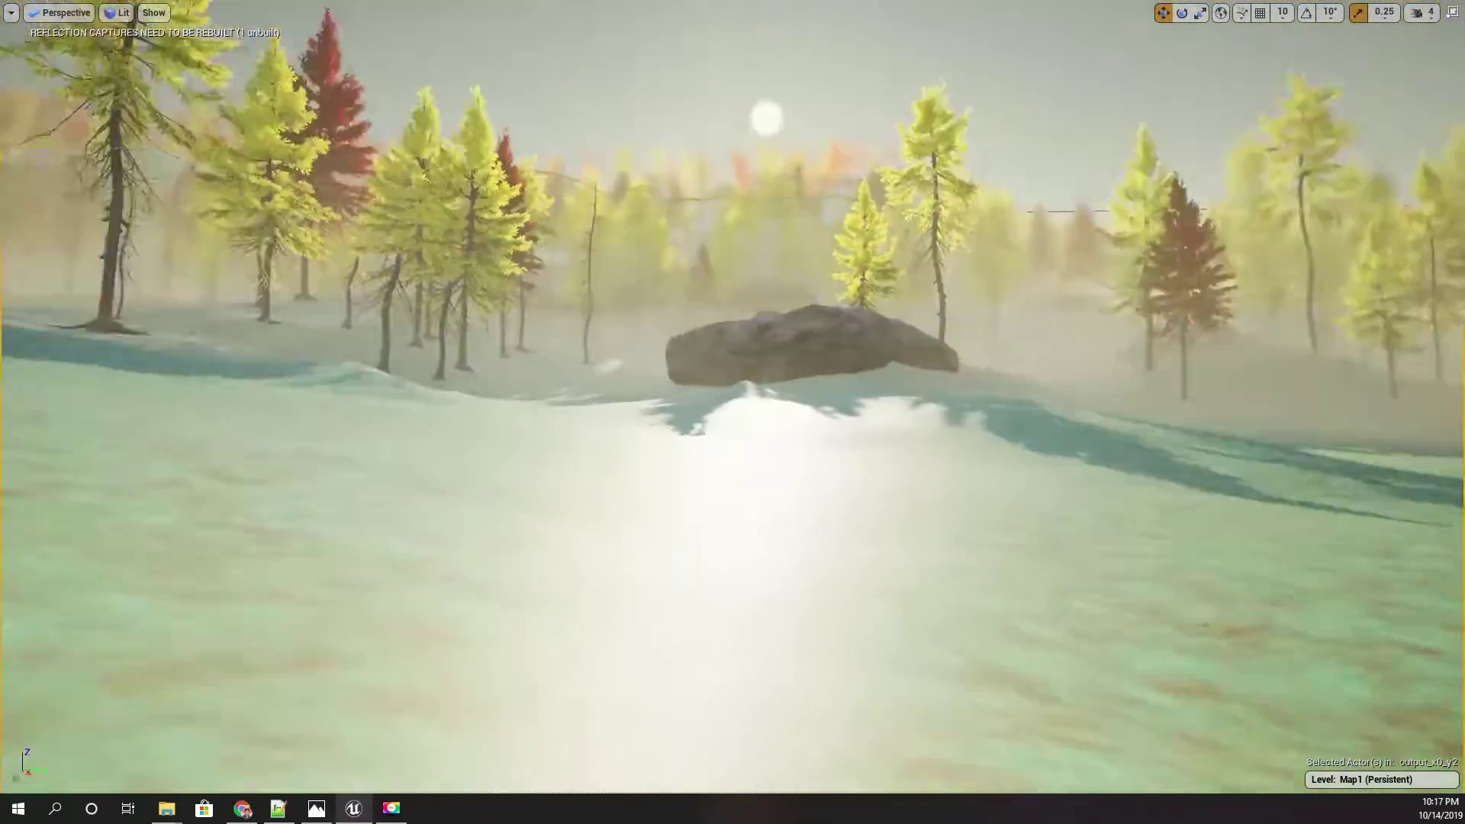
right_drag(732, 412, 206, 412)
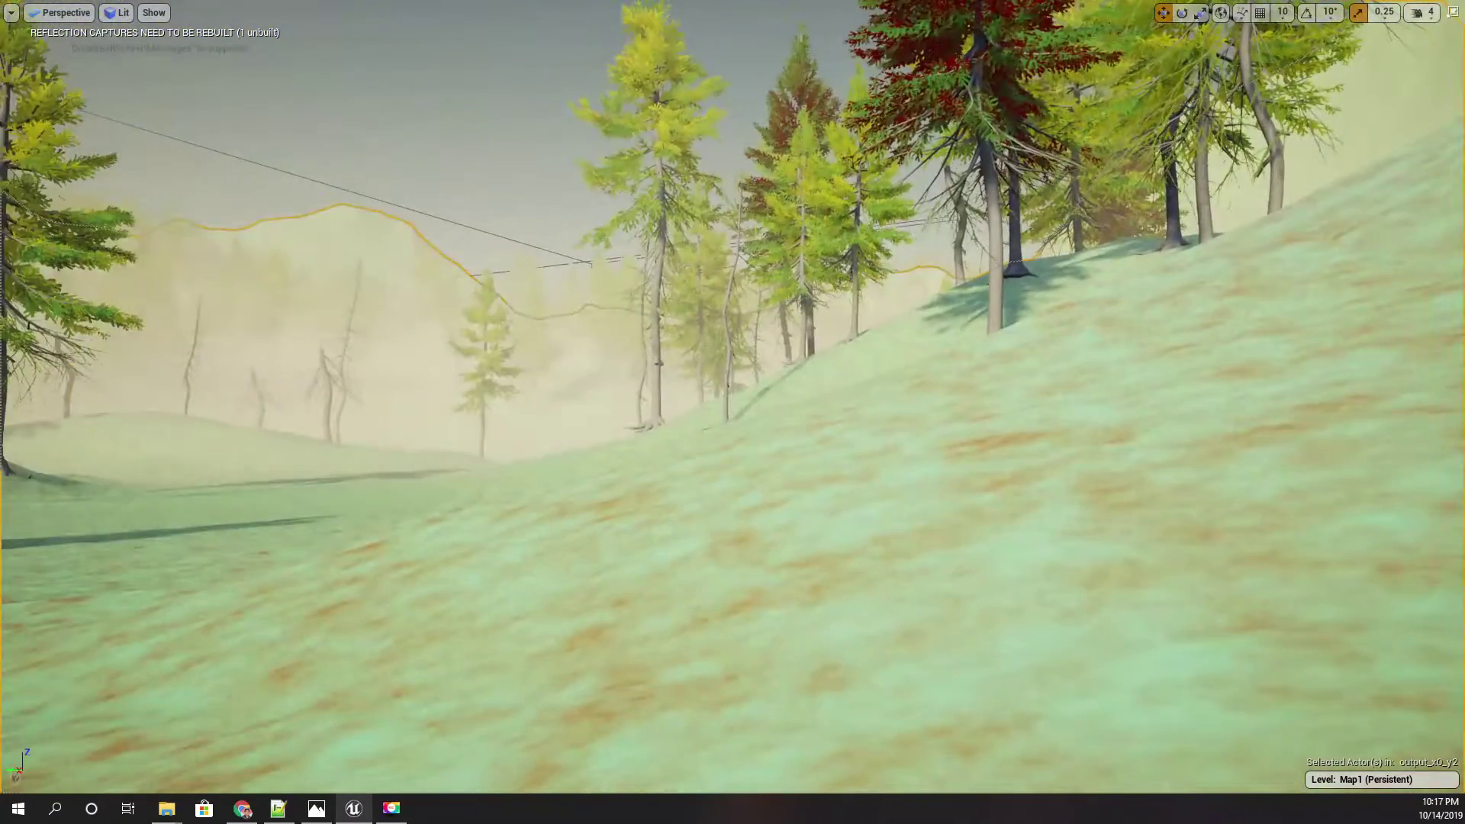
right_drag(427, 284, 404, 290)
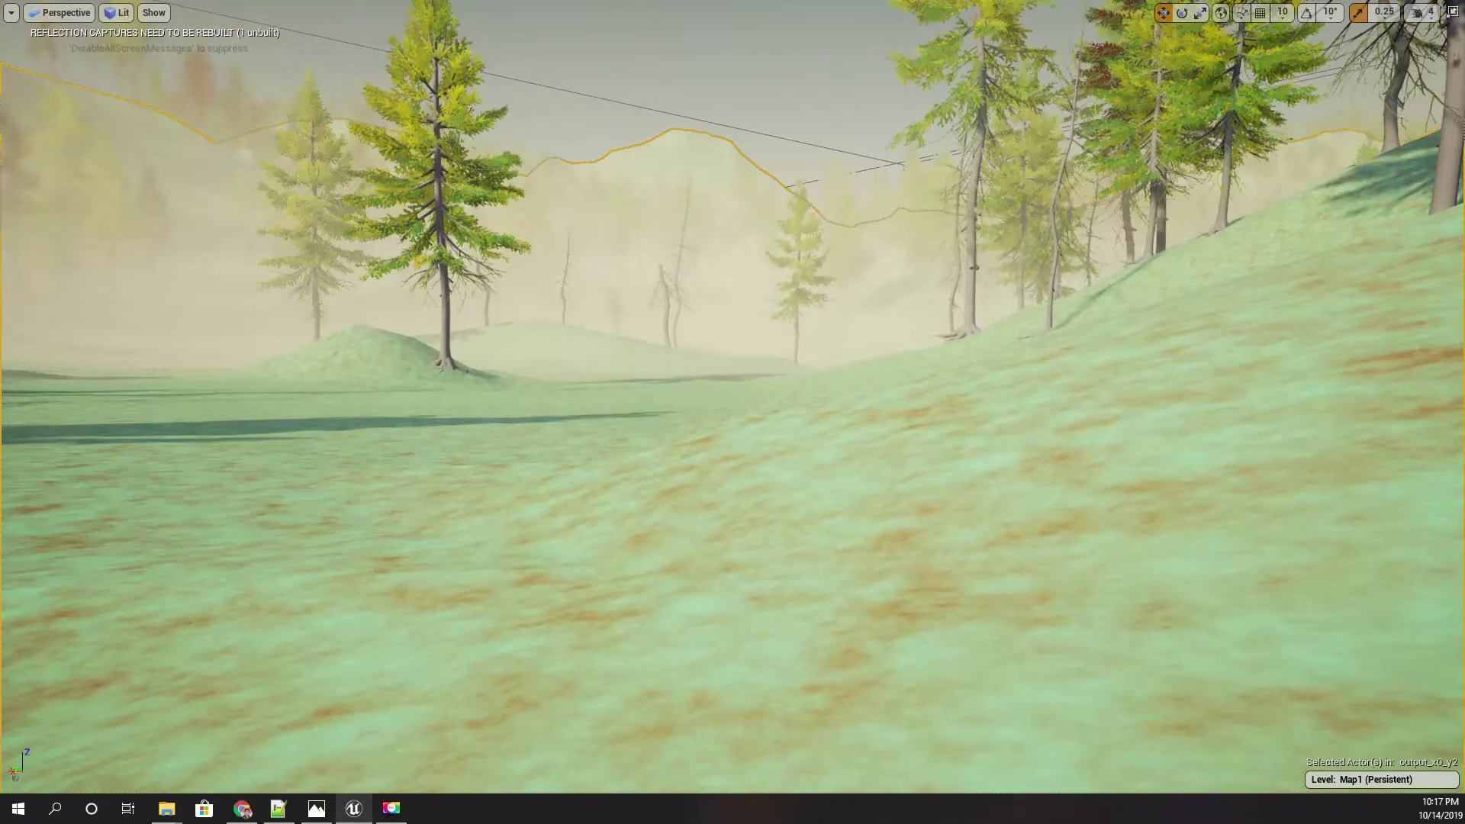
right_drag(607, 356, 501, 413)
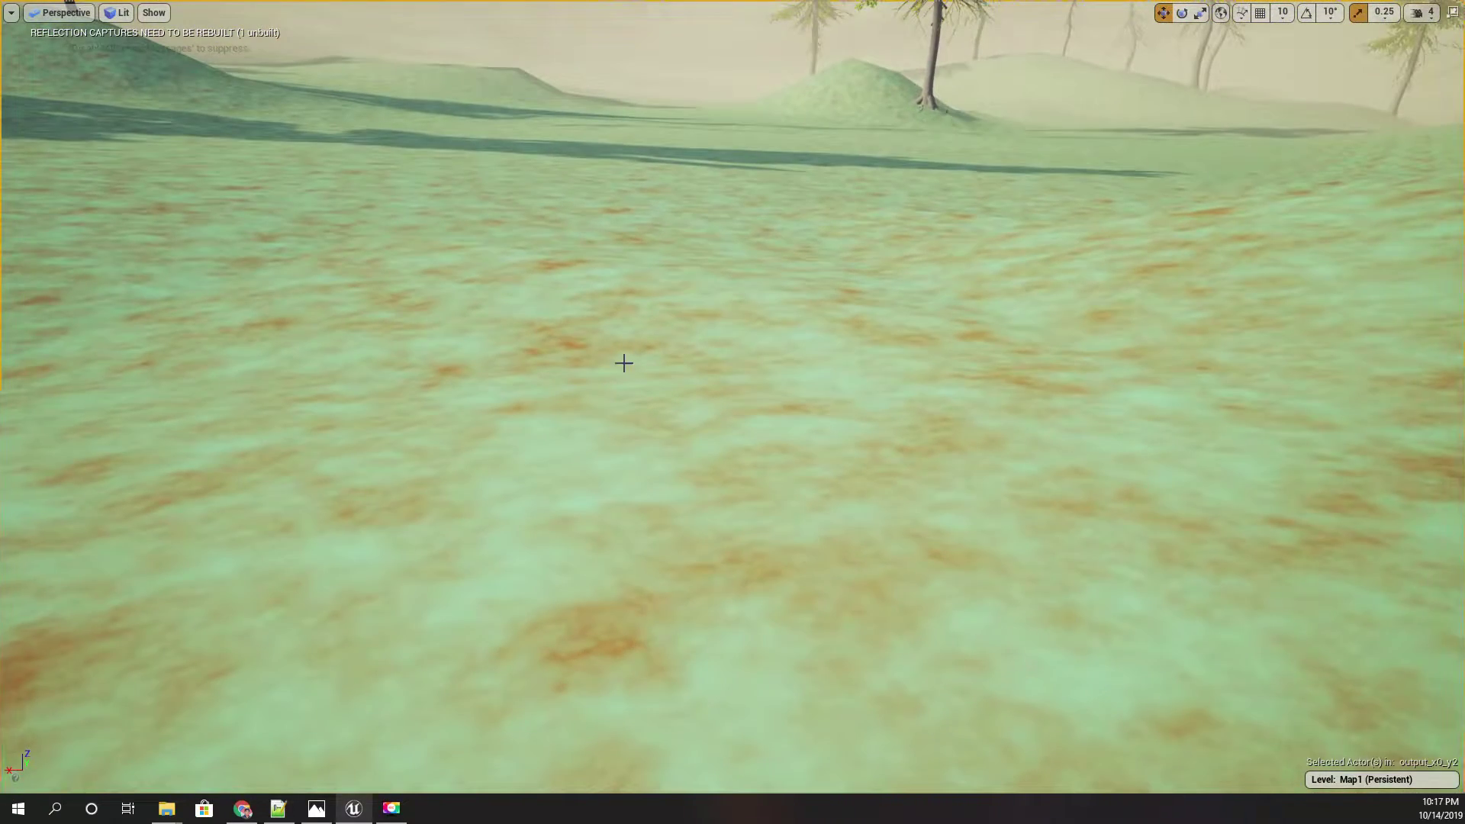
right_drag(610, 404, 595, 427)
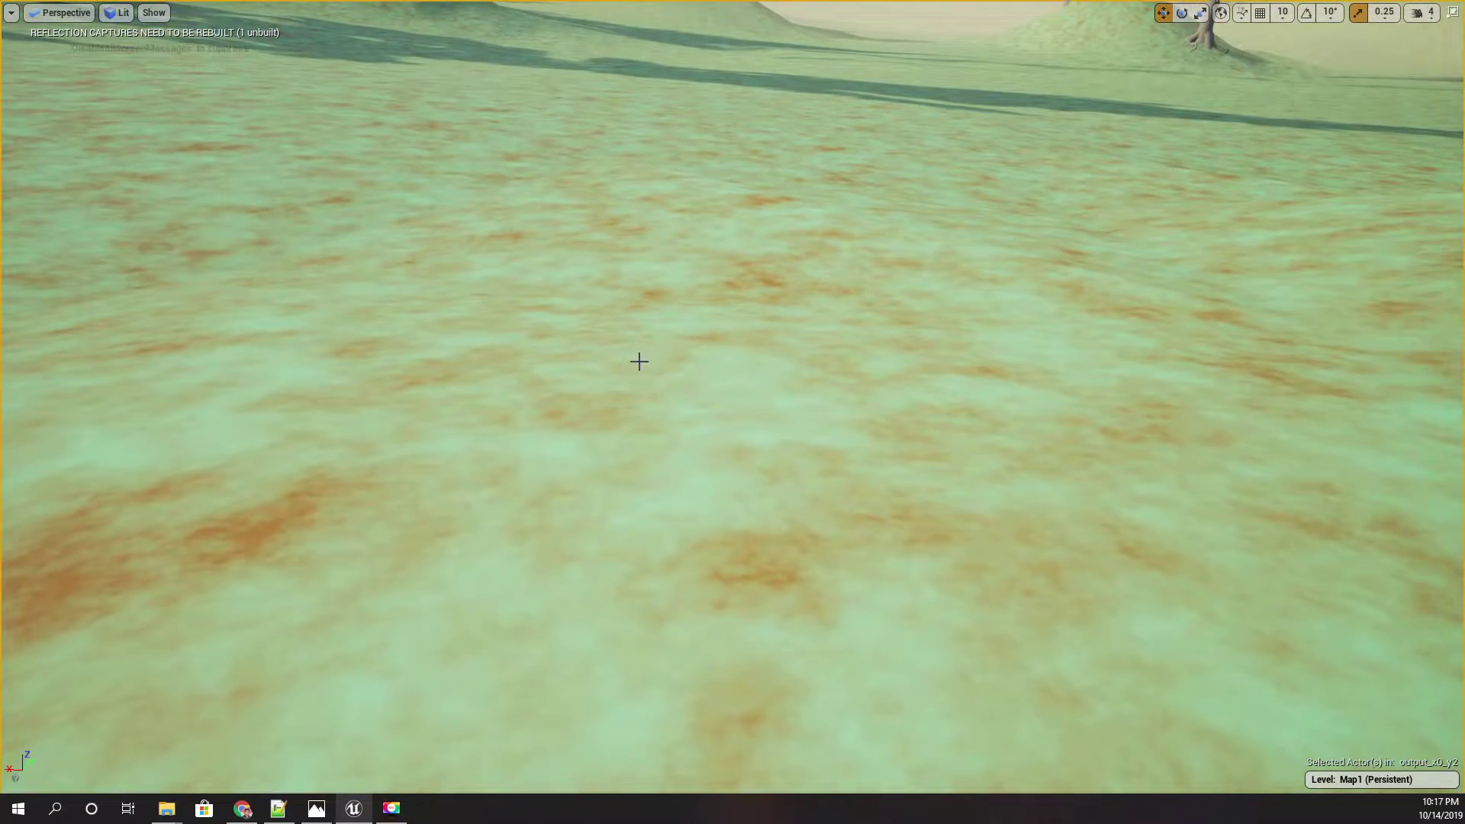
right_drag(635, 361, 633, 389)
right_drag(727, 377, 778, 385)
key(F11)
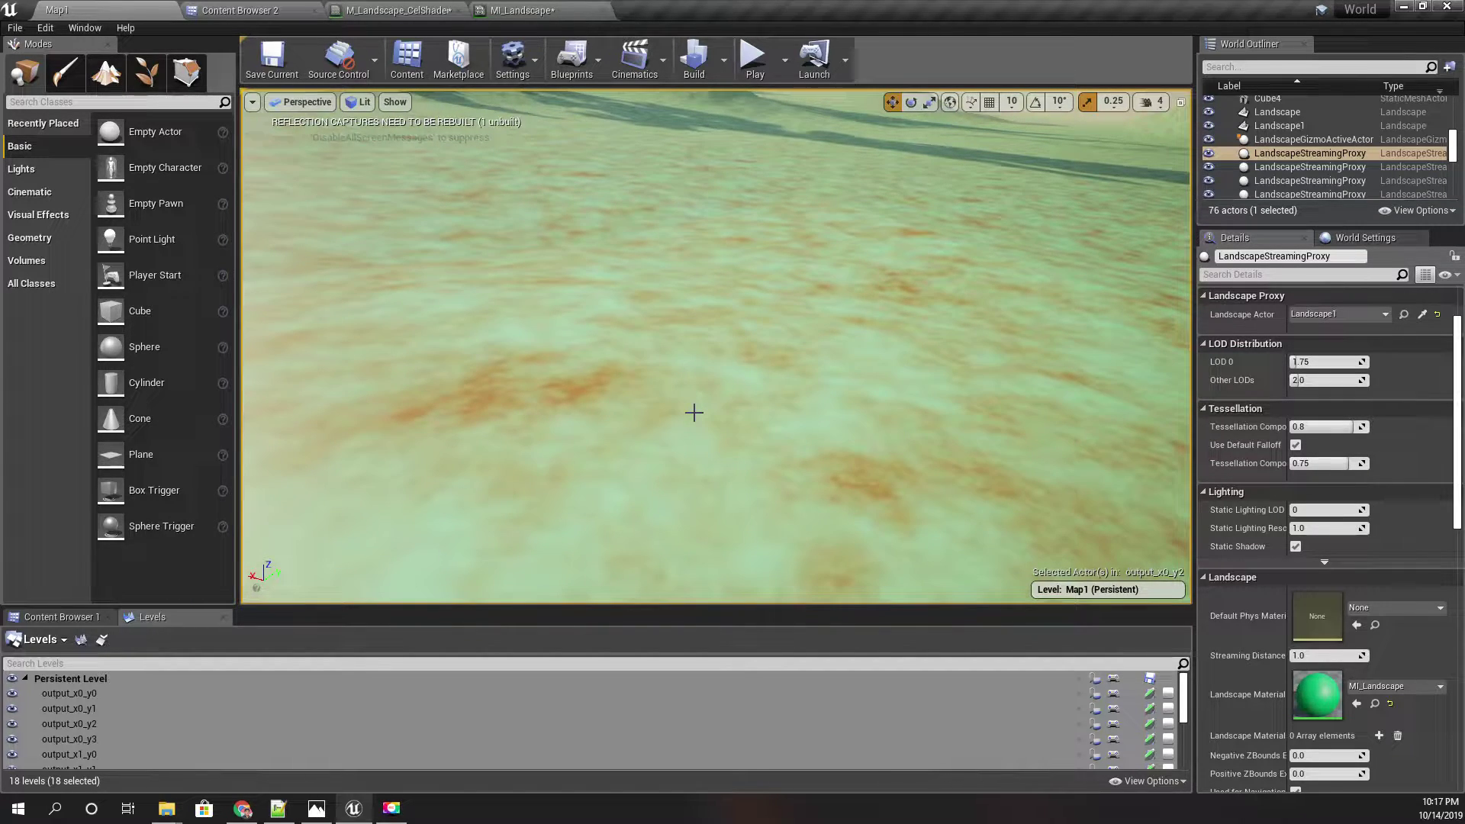
right_drag(671, 364, 658, 344)
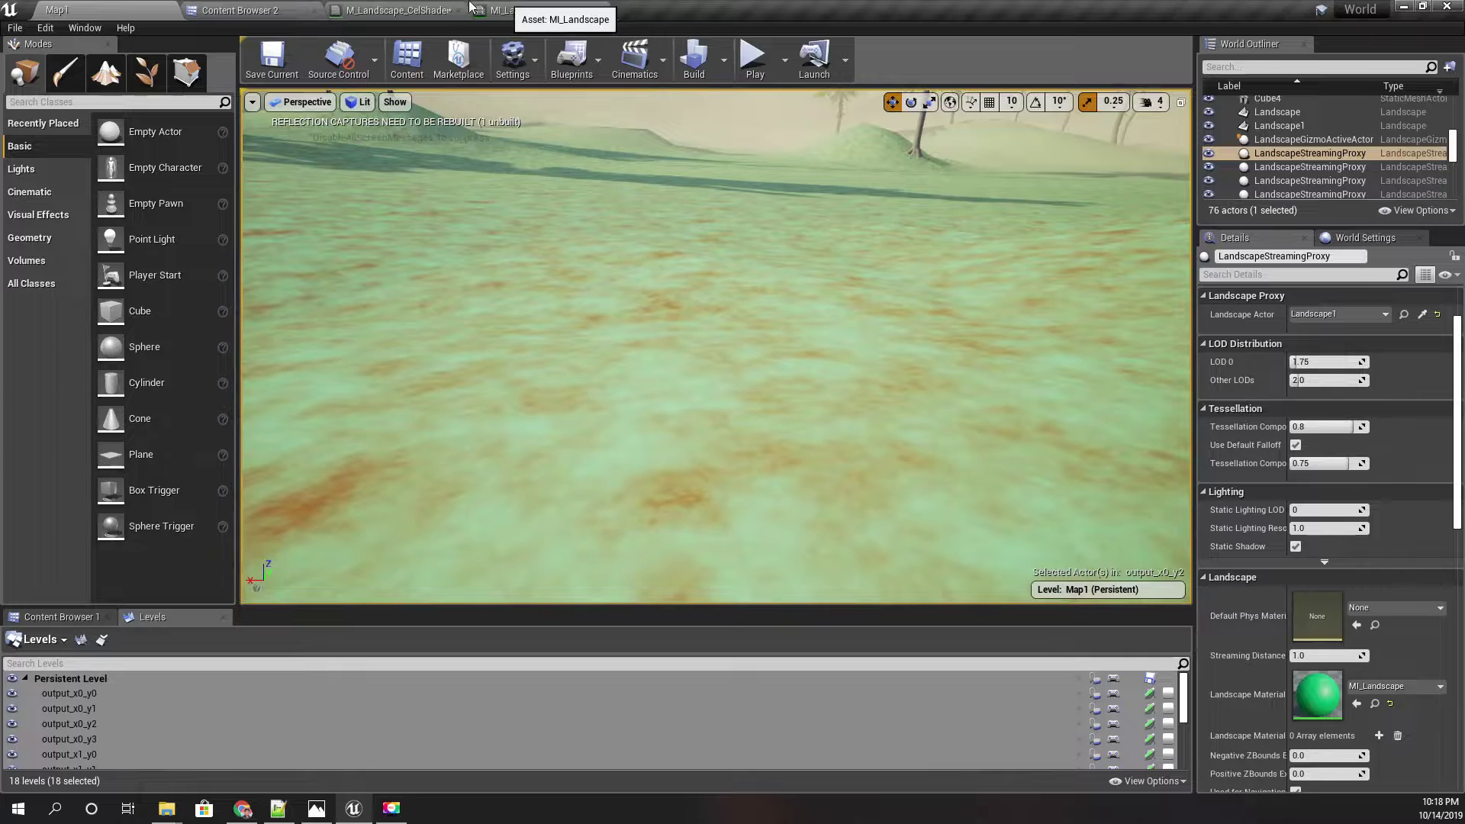
Replace the Texture Sample's texture with T_TankMoteNoise from the noise search across the whole Content folder.
click(534, 10)
click(240, 10)
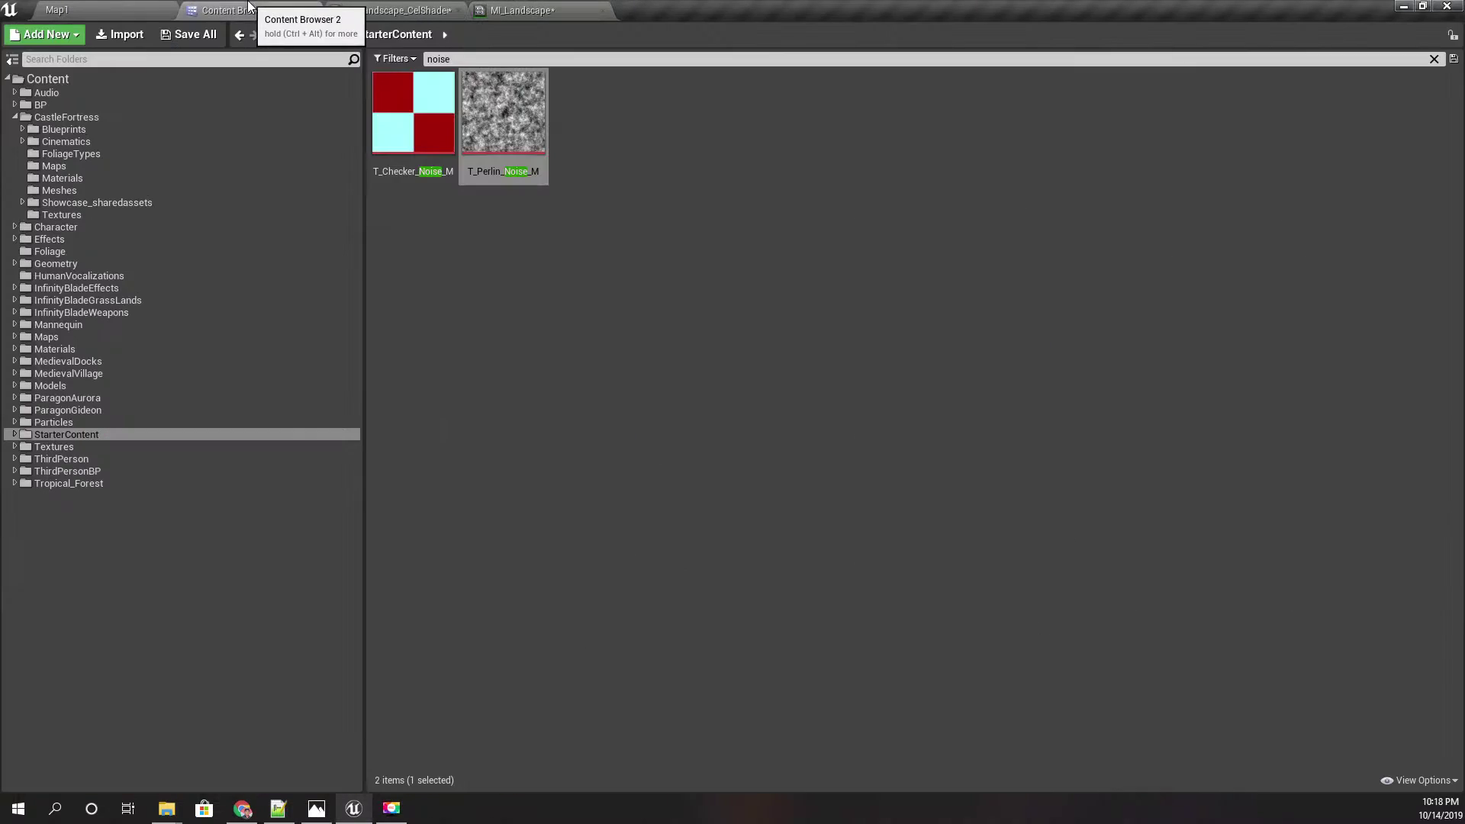
click(89, 83)
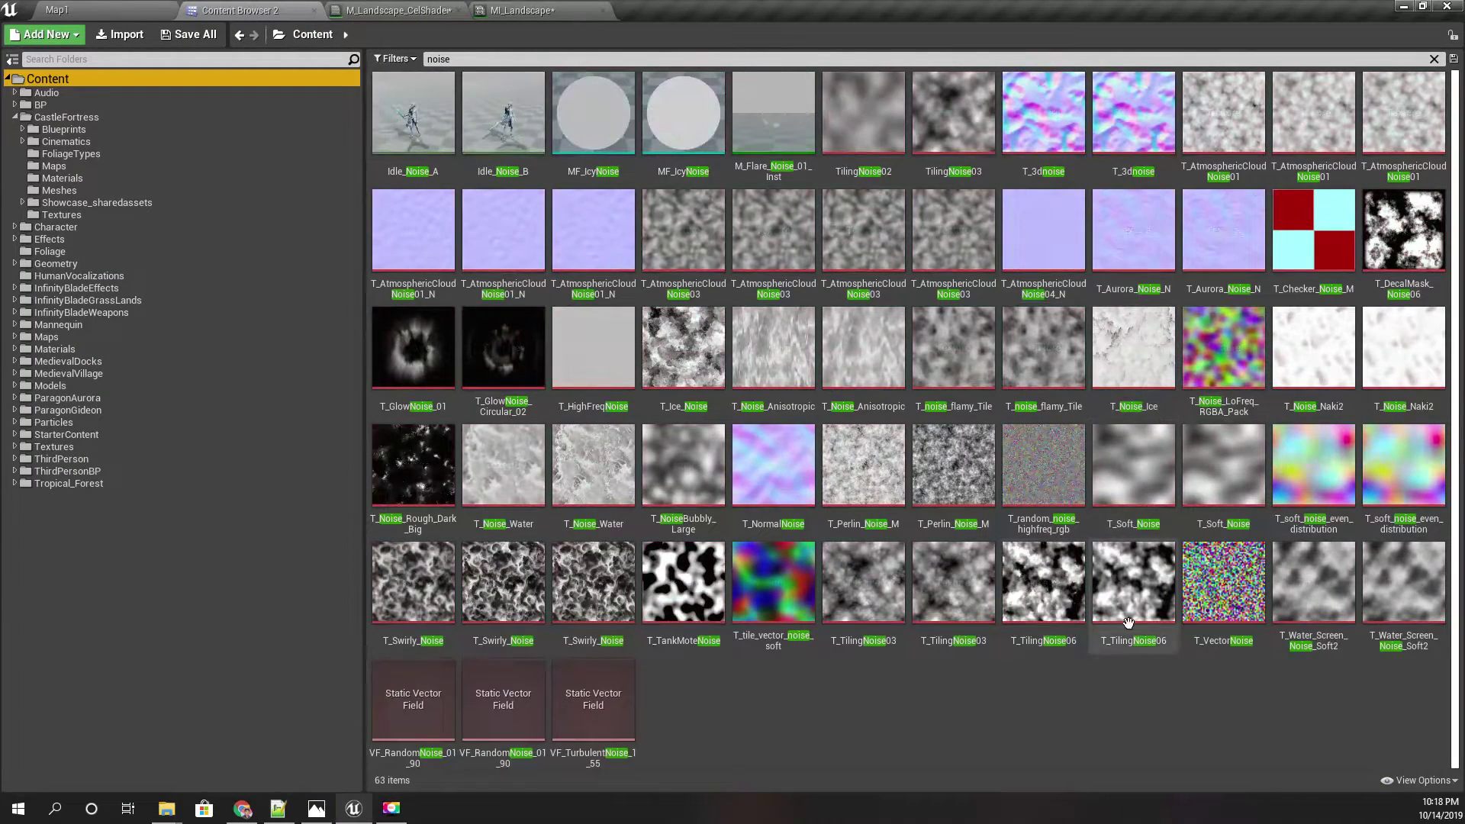
click(680, 591)
drag(680, 591, 208, 602)
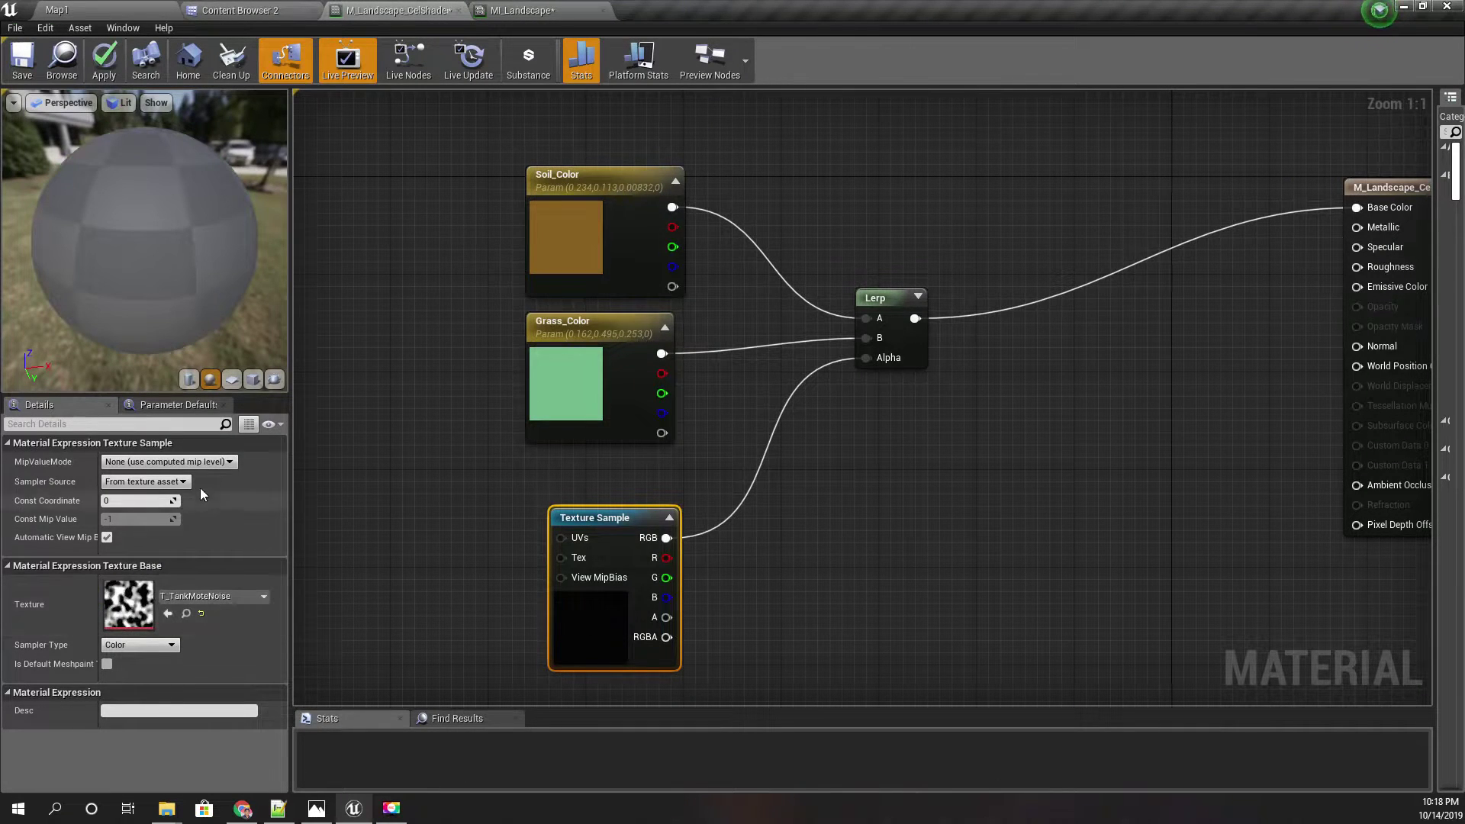
Check the new noise pattern on the preview sphere, apply the material, and view the Map1 landscape full screen.
drag(125, 294, 244, 295)
drag(125, 267, 248, 280)
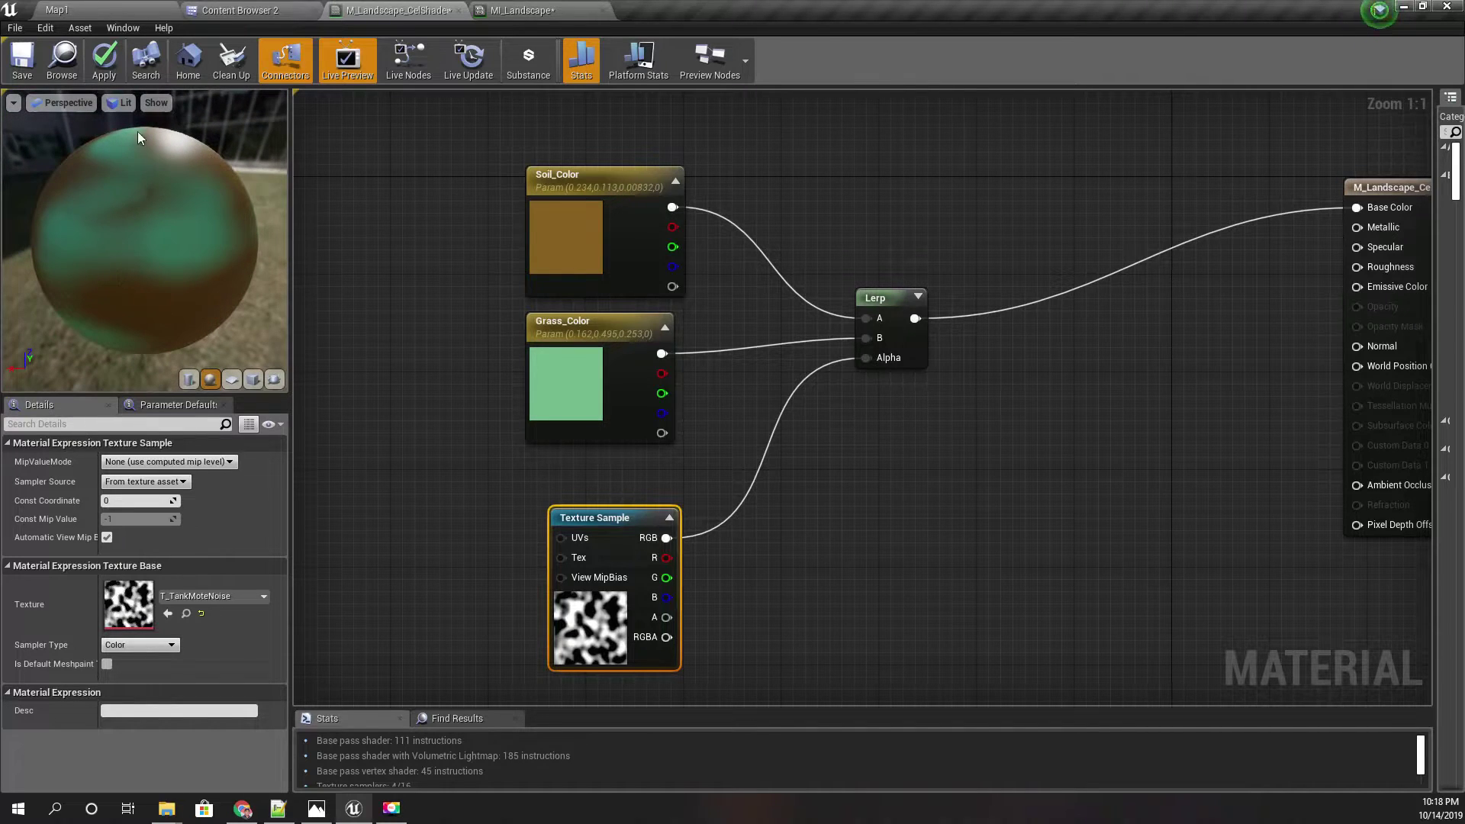
click(103, 58)
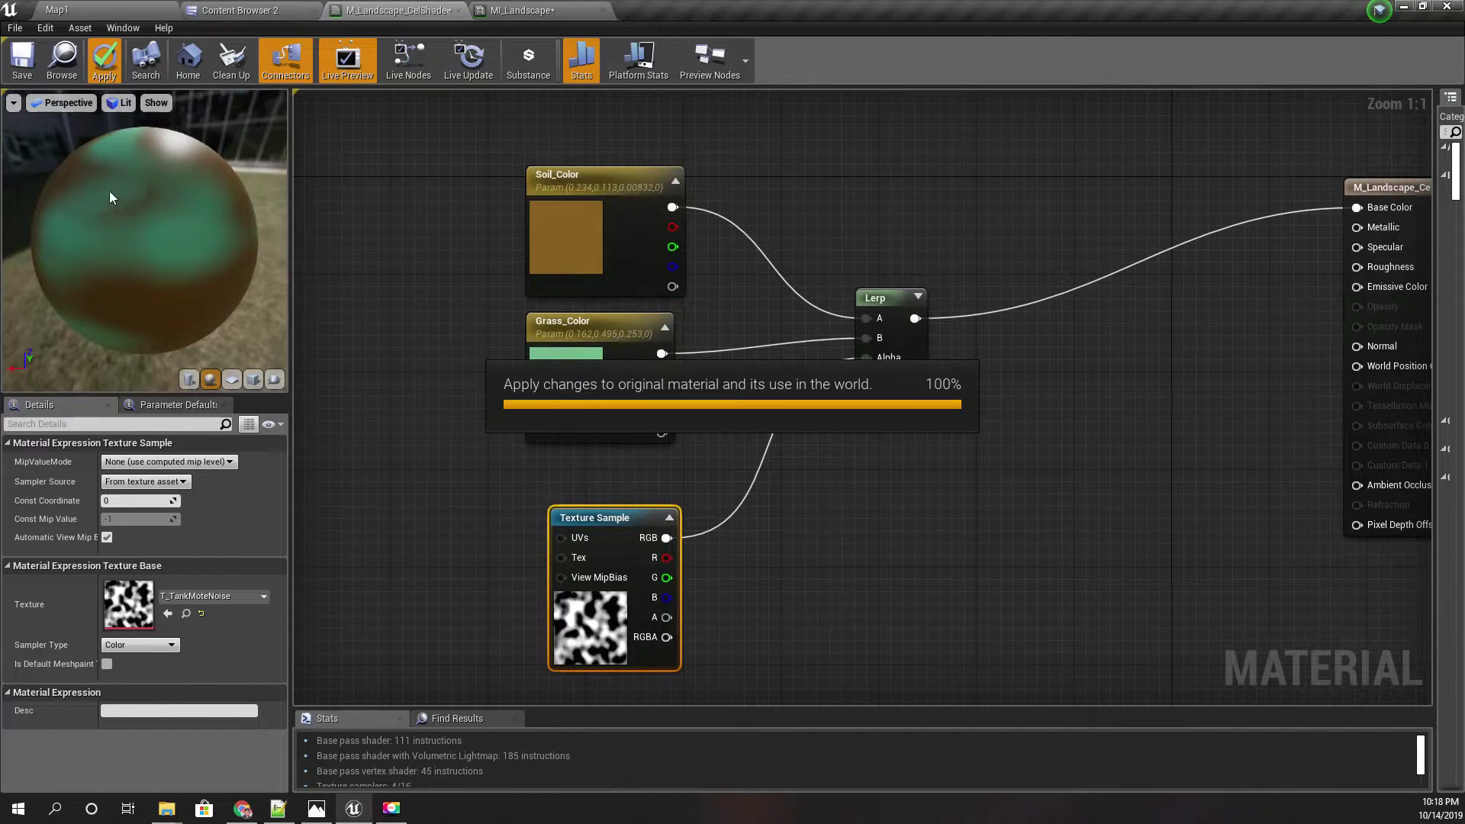
click(94, 7)
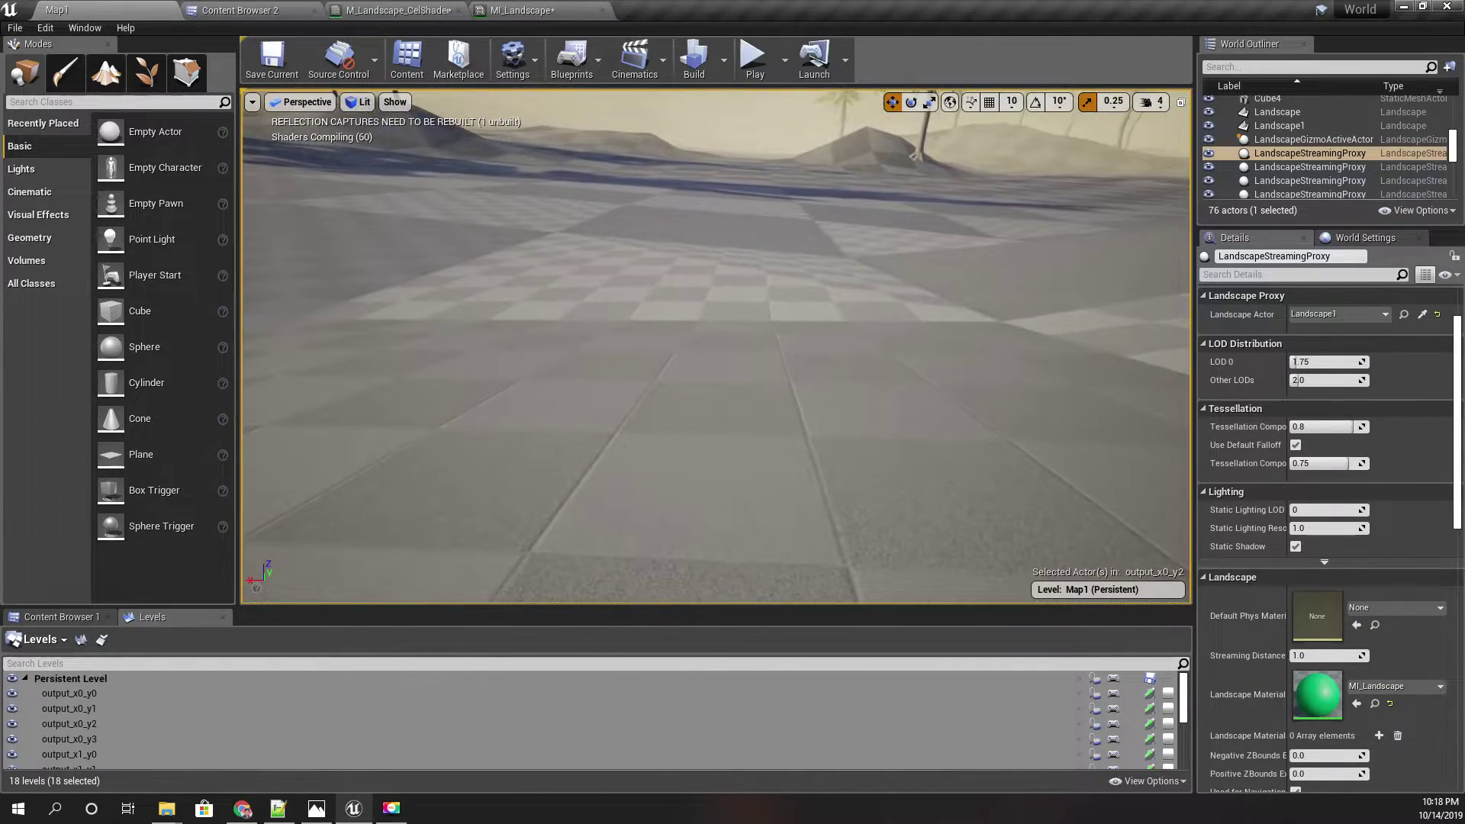
mouse_move(552, 333)
right_down()
mouse_move(507, 353)
mouse_move(568, 362)
mouse_move(555, 333)
mouse_move(538, 334)
right_up()
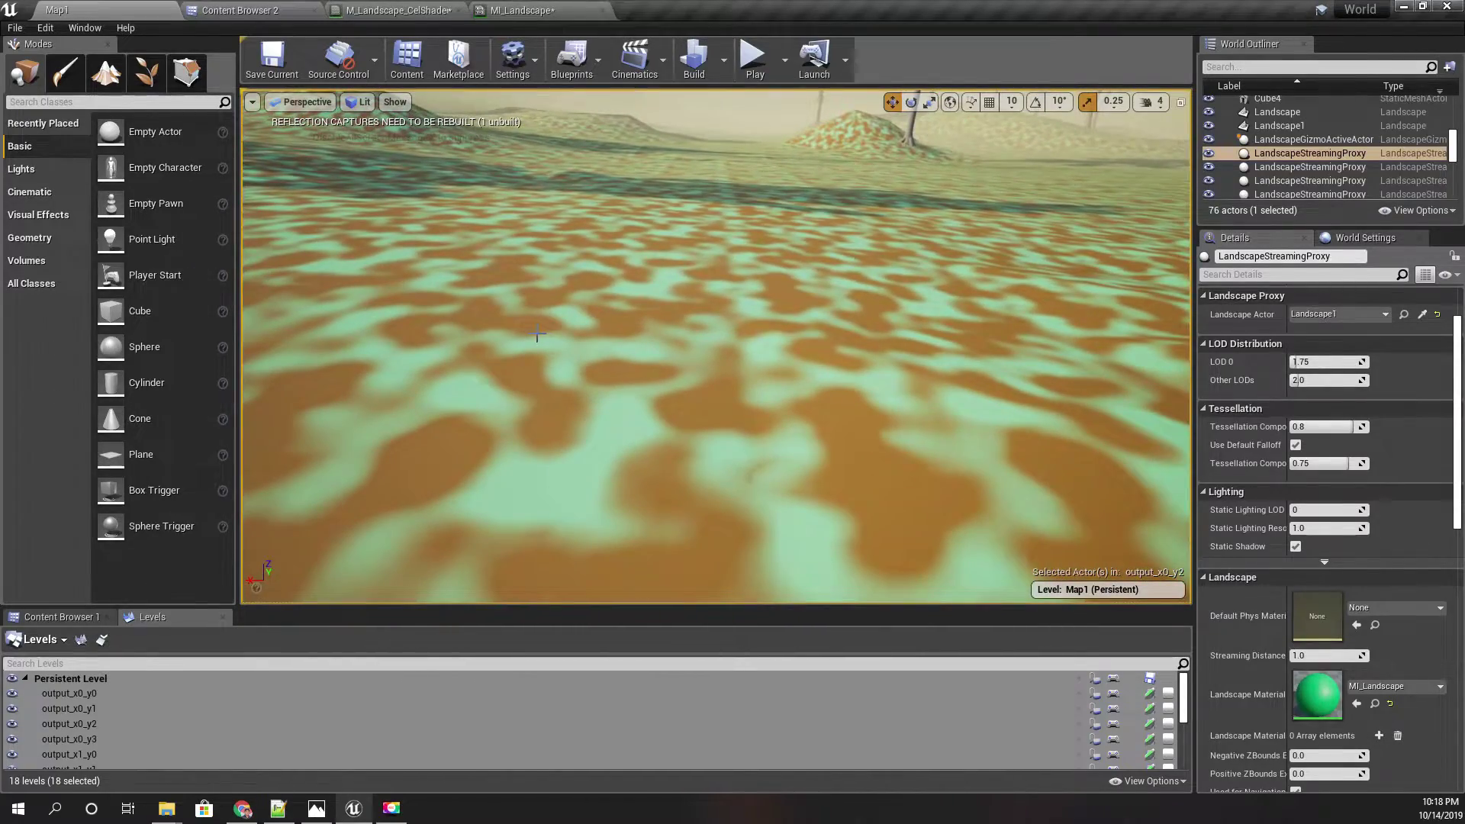
key(F11)
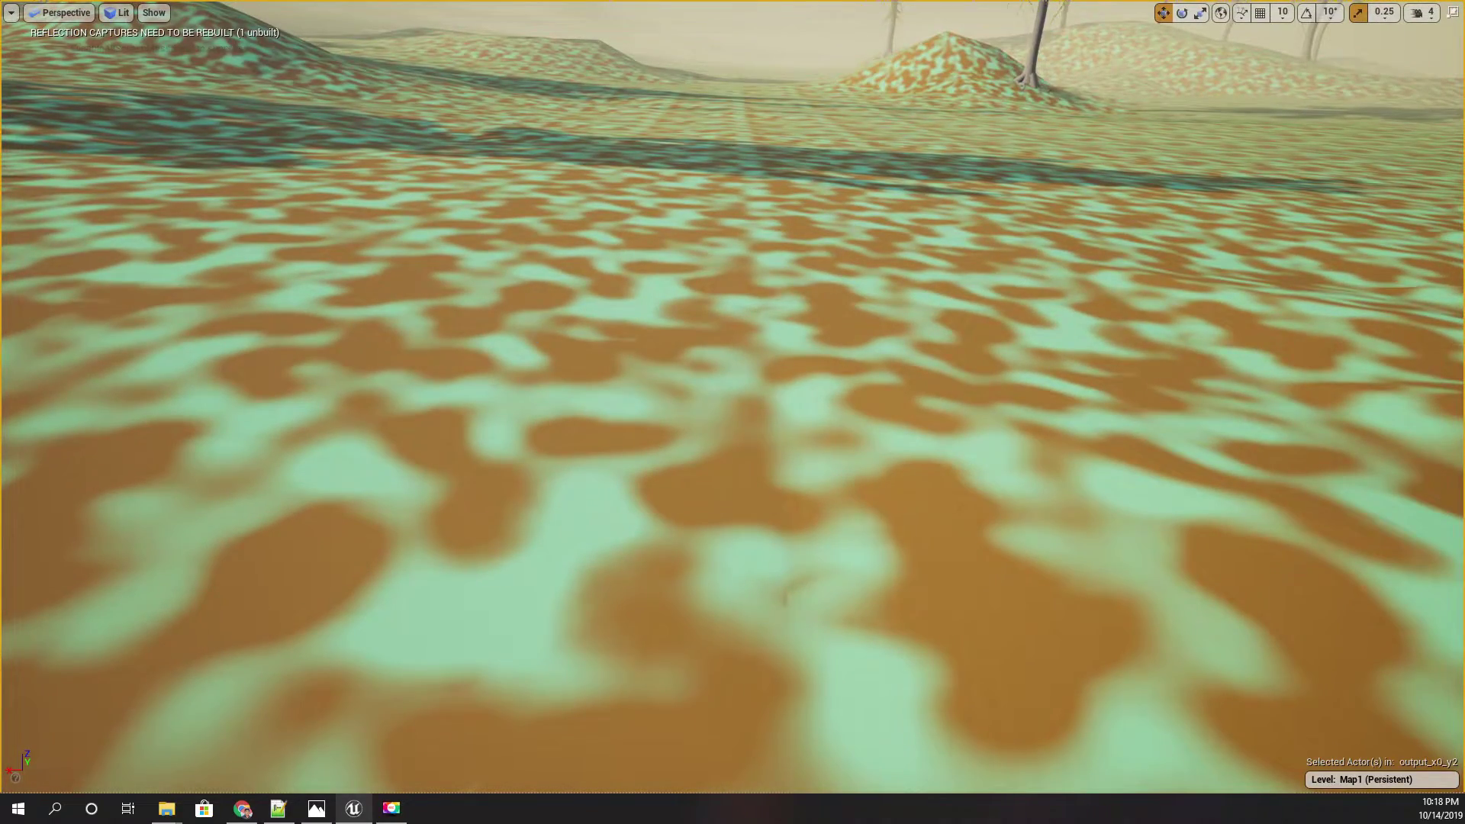
Play the level to judge the pattern's scale beside the character, then stop and restore the normal editor layout.
key(alt+p)
key(w)
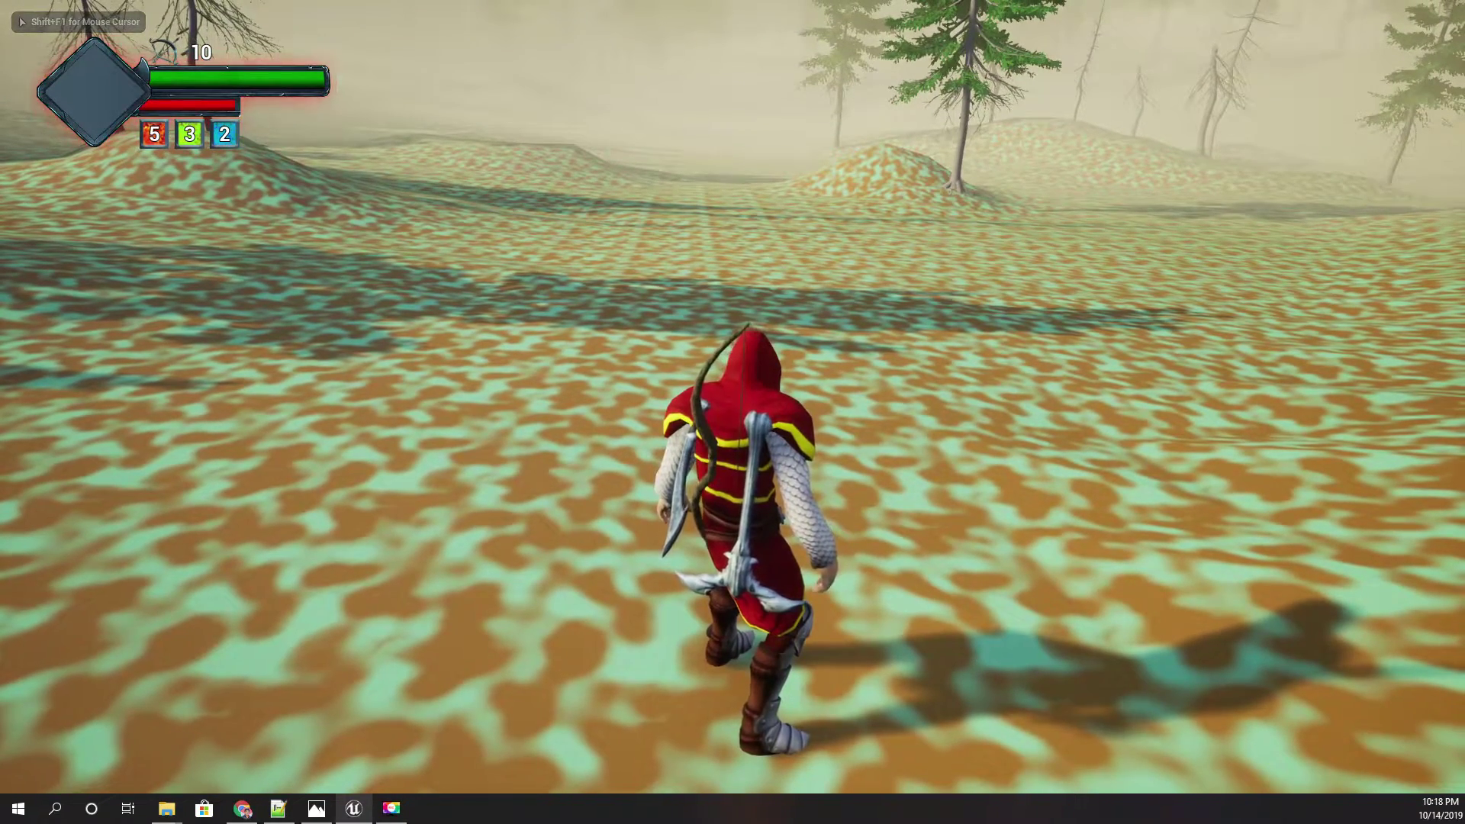
key(w)
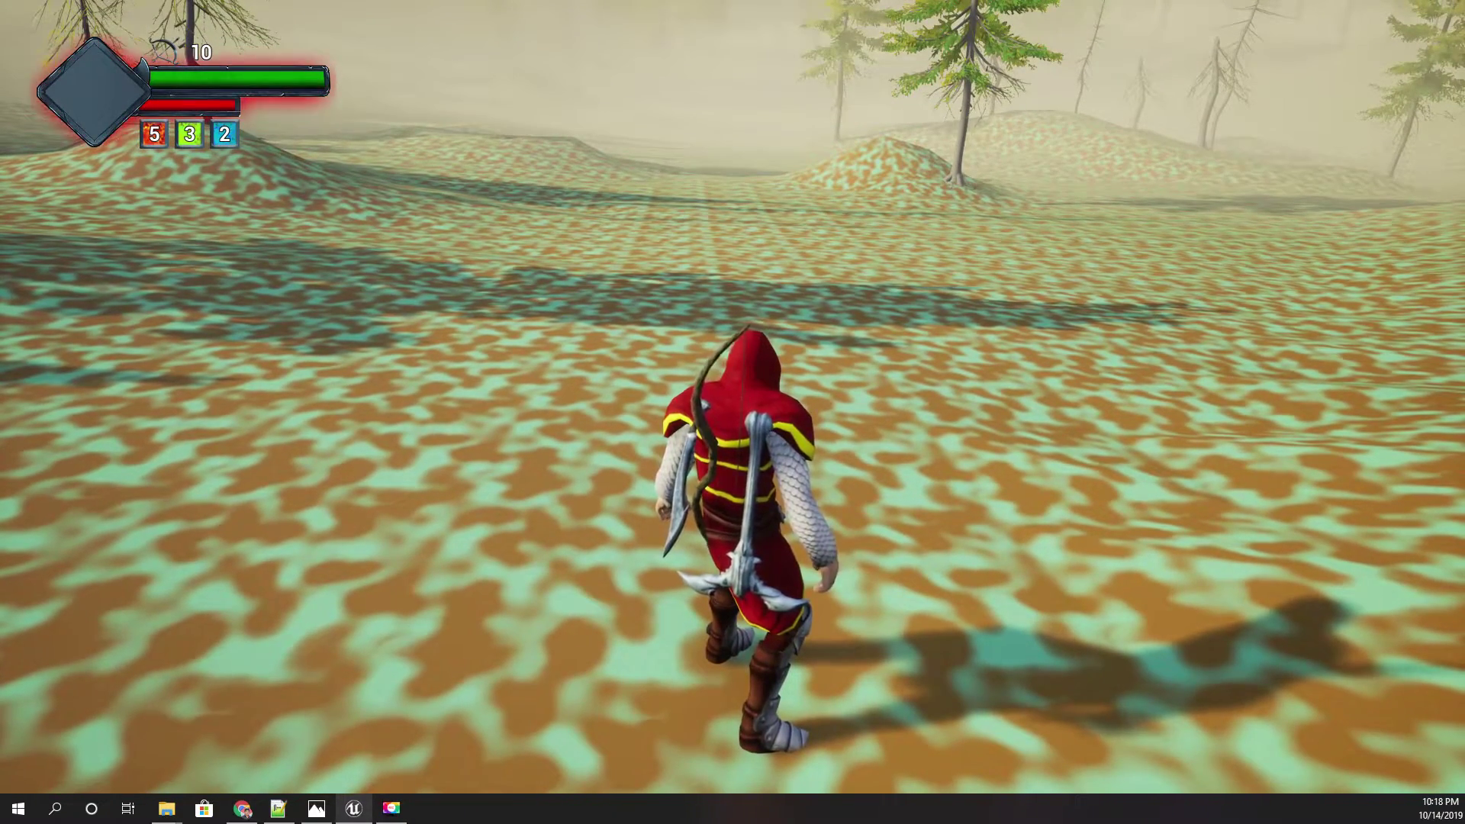
key(Escape)
right_drag(525, 315, 514, 314)
key(F11)
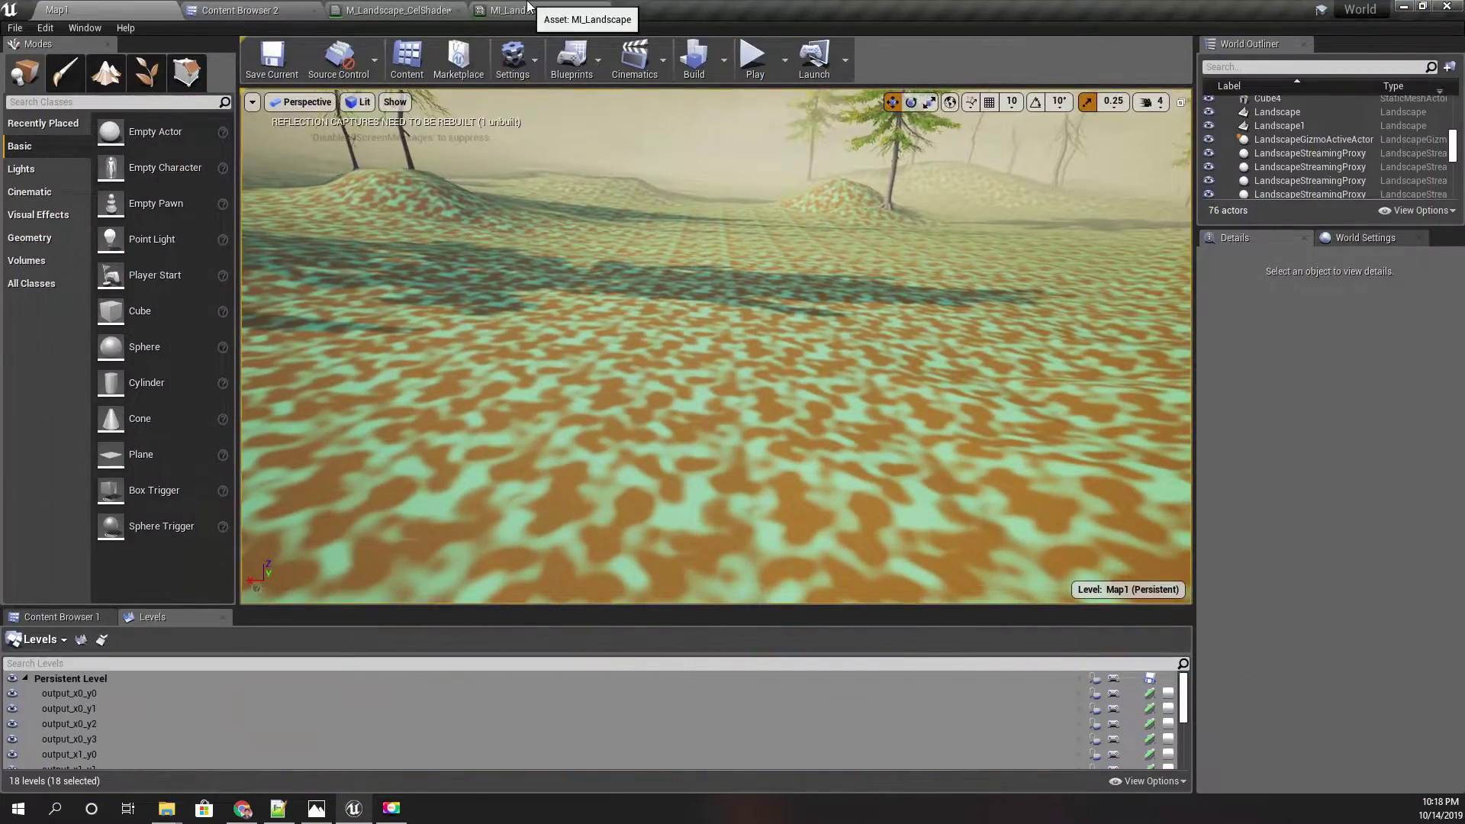
In M_Landscape_CelShaded, add a TextureCoordinate node feeding the noise Texture Sample's UVs, placed well away from it to leave wiring space.
click(528, 10)
click(397, 10)
right_drag(546, 582, 833, 464)
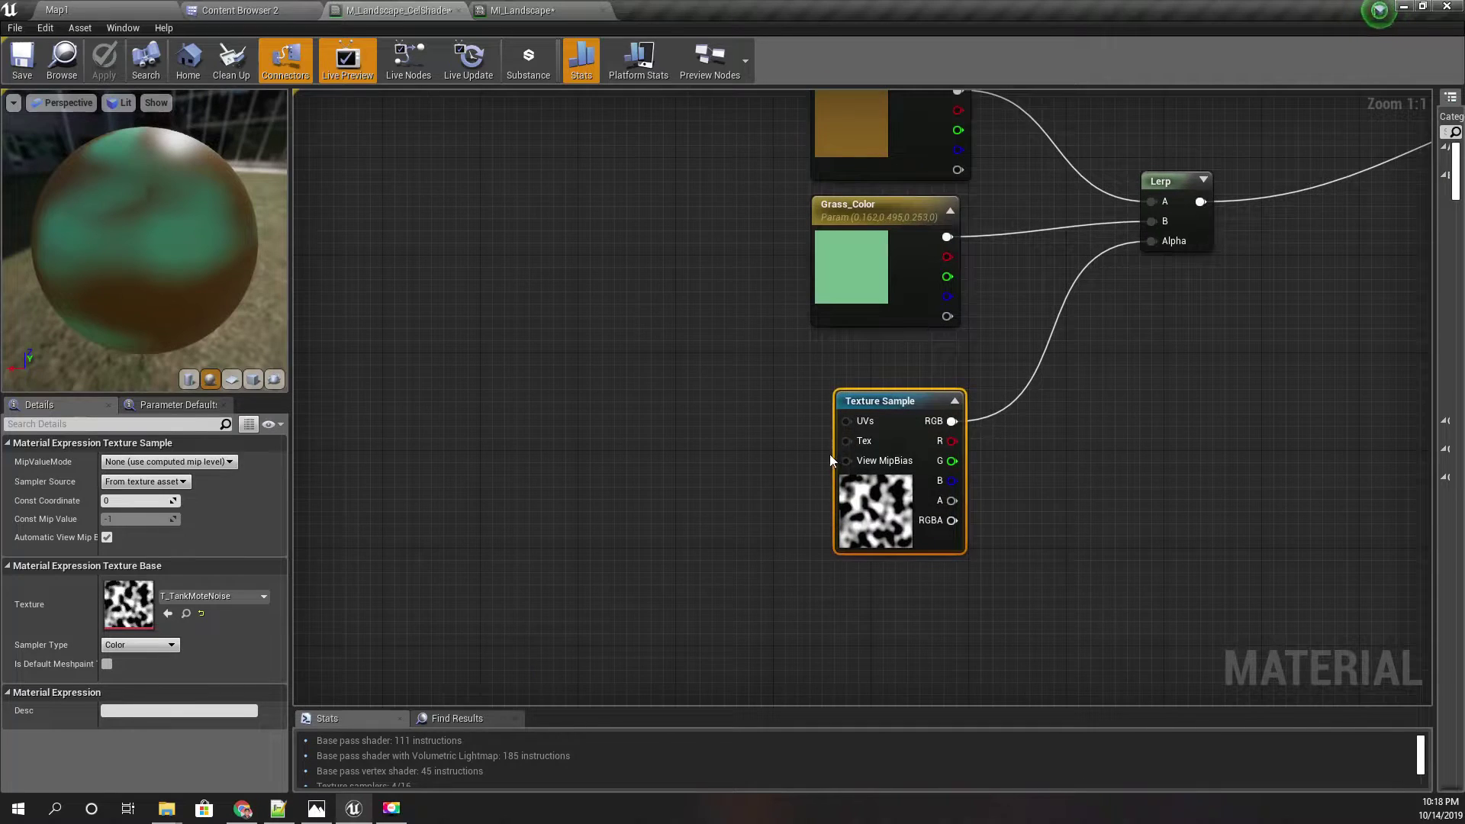
drag(850, 420, 645, 449)
text(texturec)
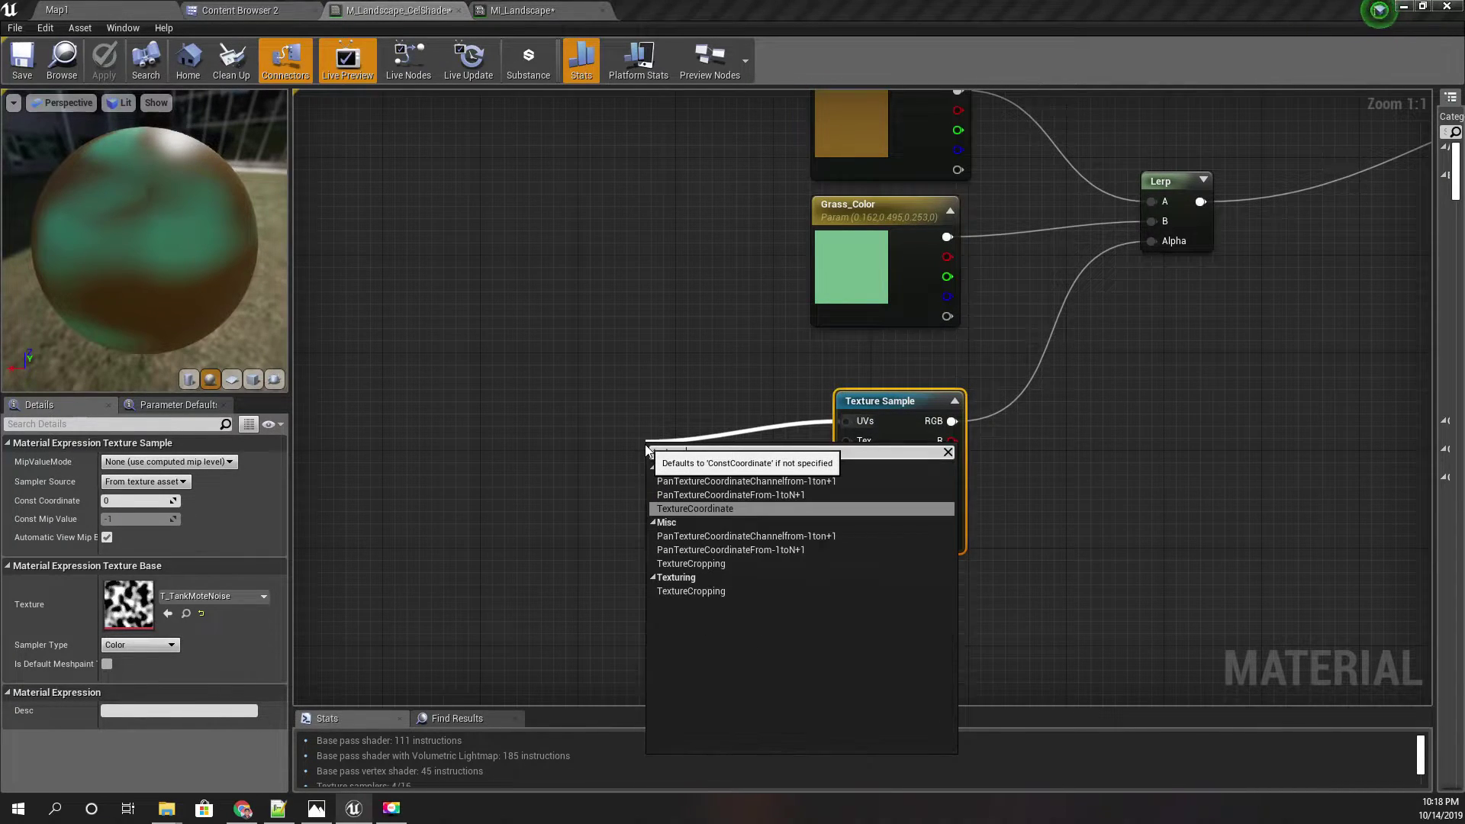
key(Return)
drag(645, 450, 456, 399)
Insert a Multiply node between the TexCoord output and the Texture Sample's UVs input.
drag(541, 421, 630, 428)
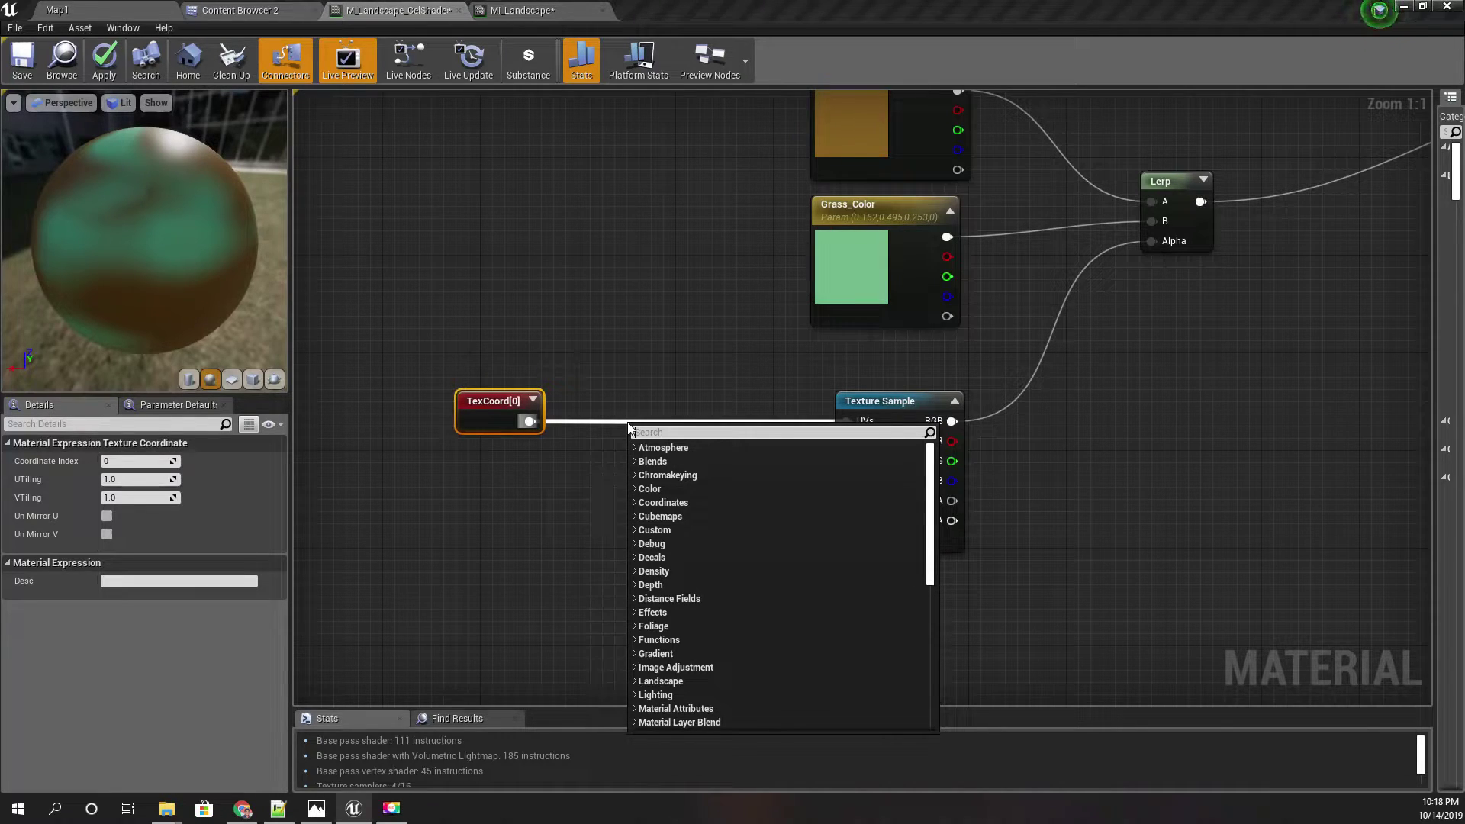
text(appe)
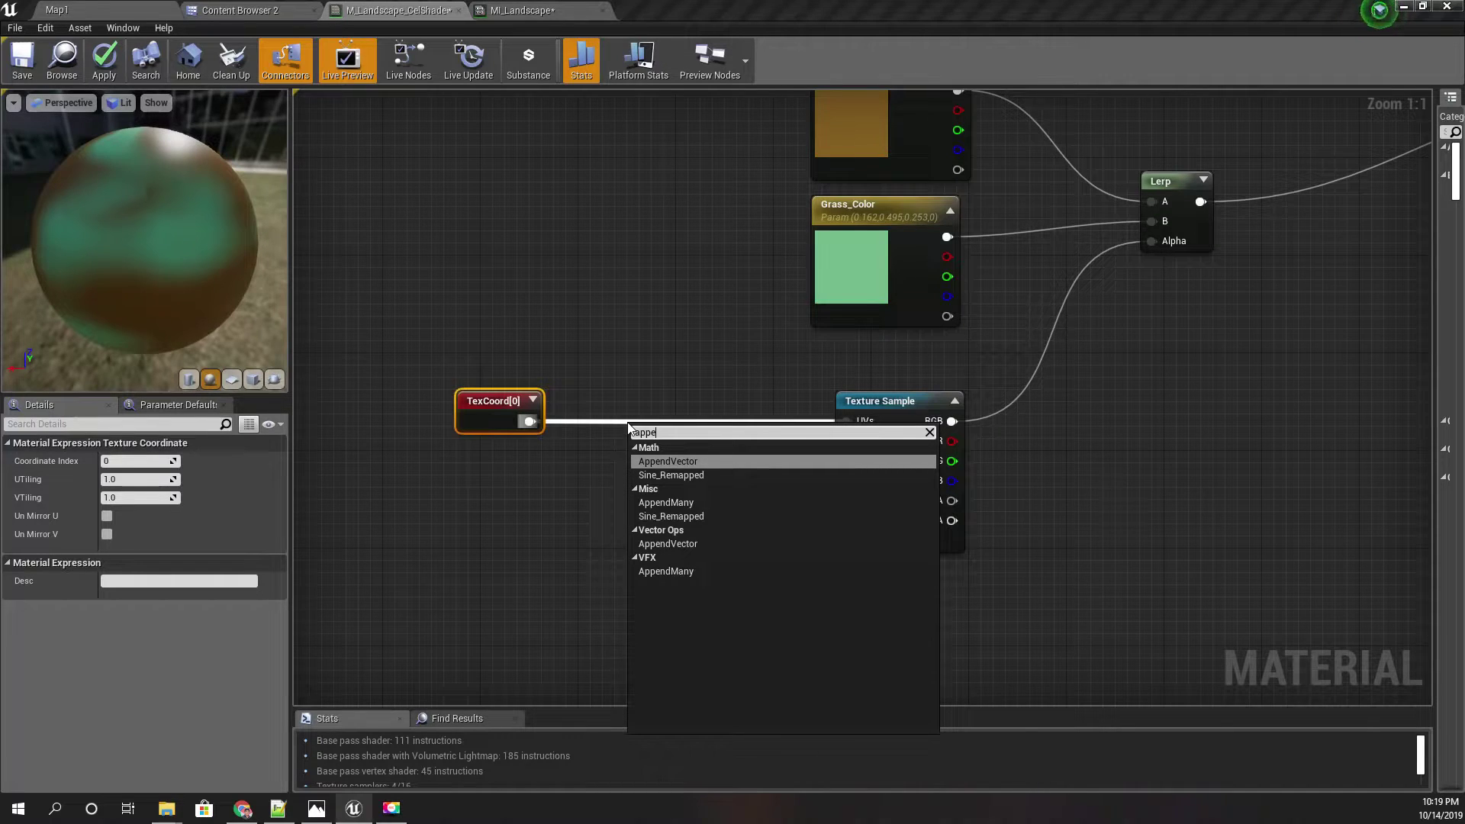
key(BackSpace)
key(BackSpace)
key(BackSpace)
key(BackSpace)
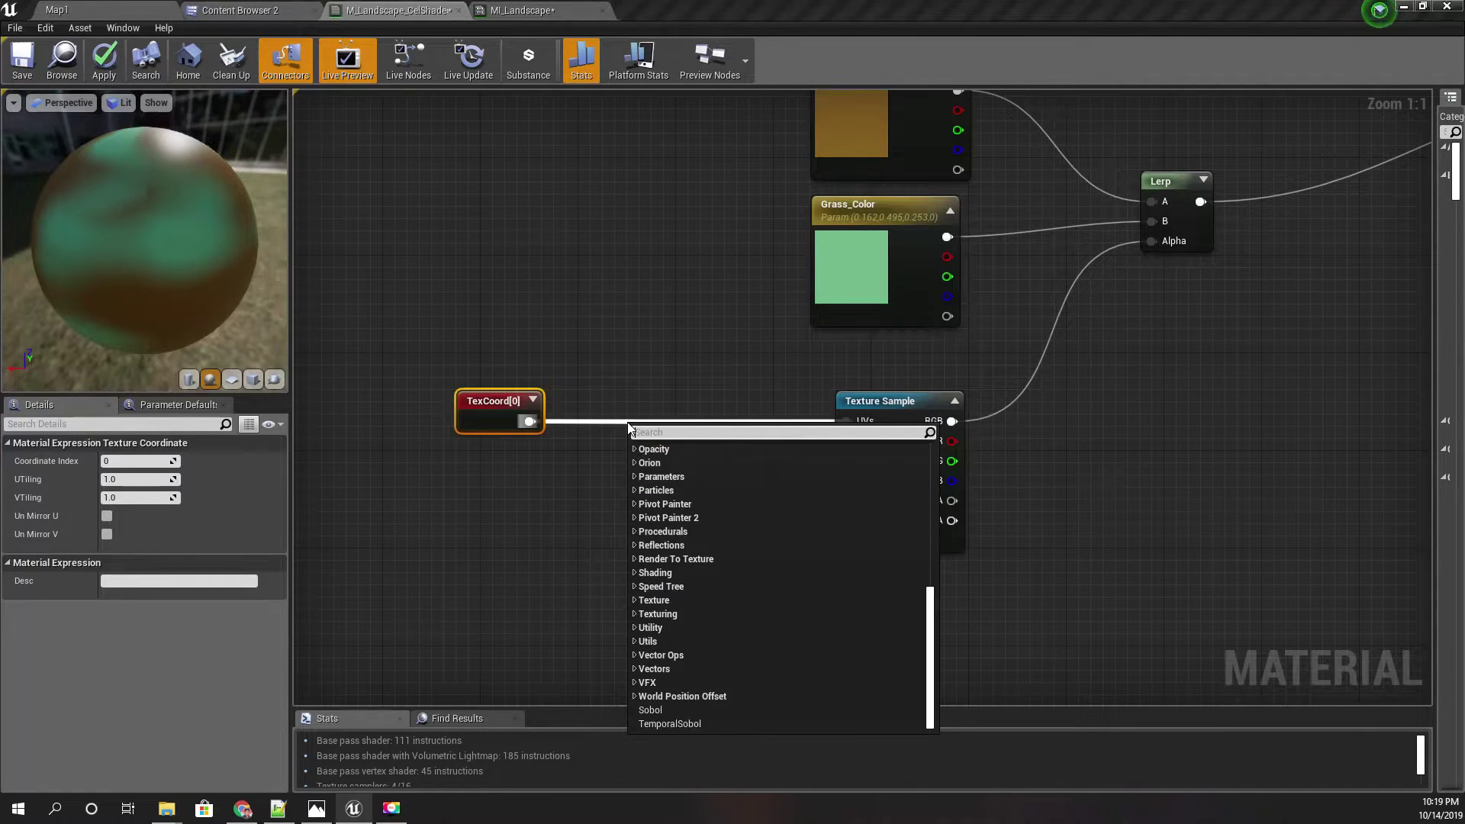
text(*)
click(715, 458)
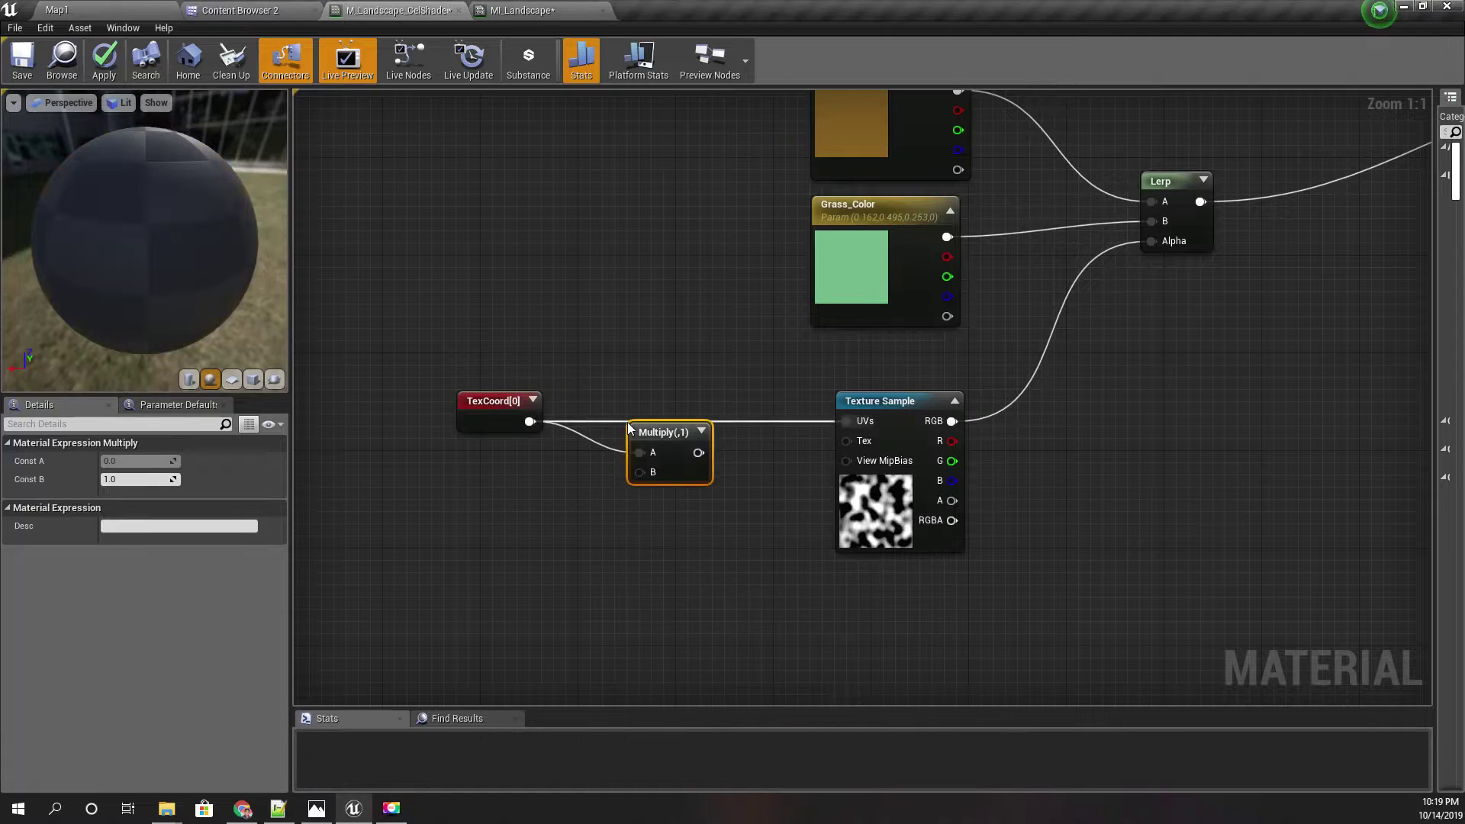
drag(715, 455, 847, 422)
Add an AppendVector node feeding the Multiply's B input and place it beneath the TexCoord node.
drag(666, 445, 619, 481)
text(appe)
key(Return)
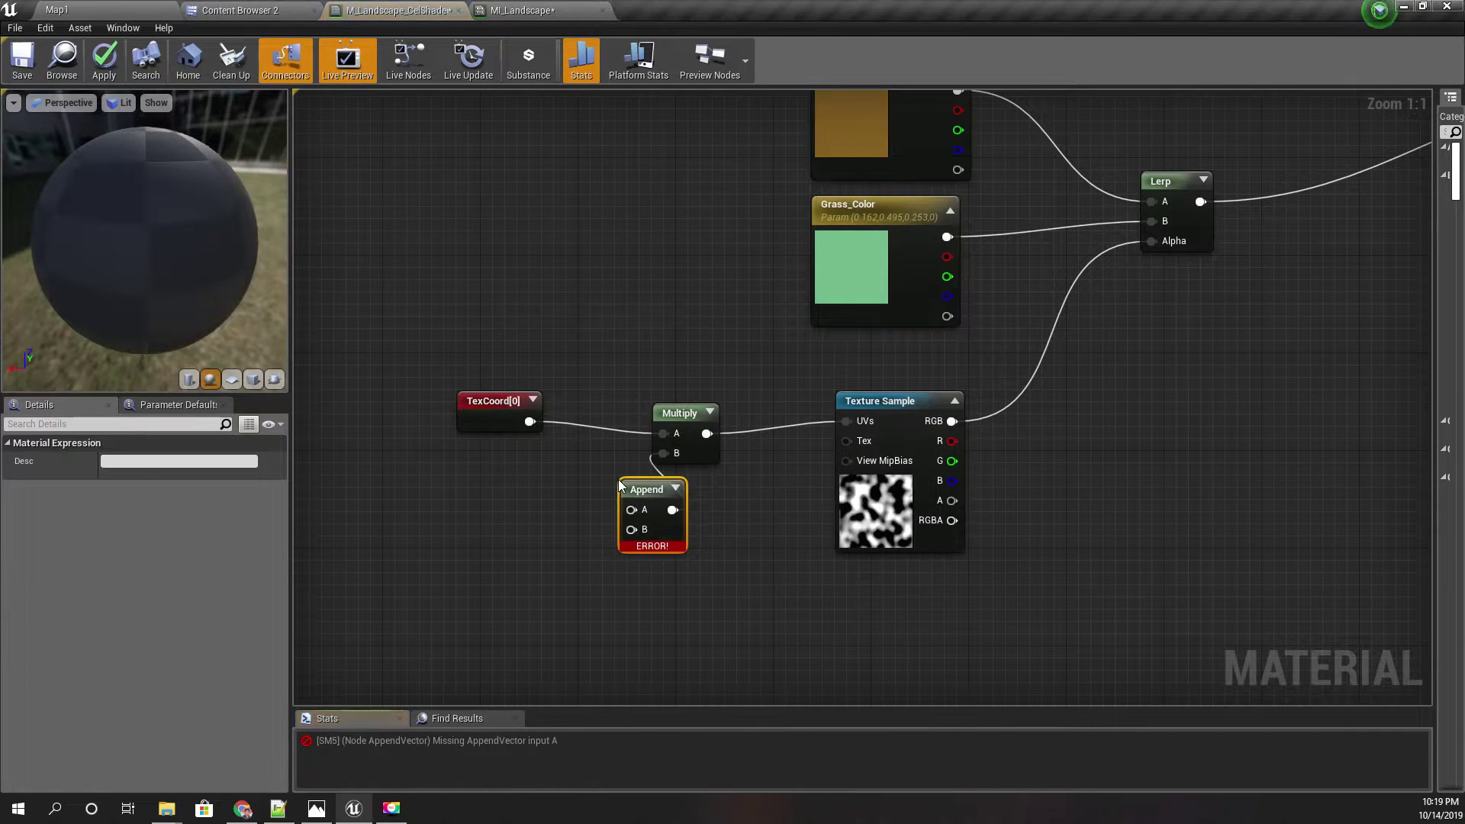
drag(641, 479, 551, 464)
Promote the Append's A input to a scalar parameter named Noise Tiling and move it clear of the Append node.
right_drag(551, 464, 639, 461)
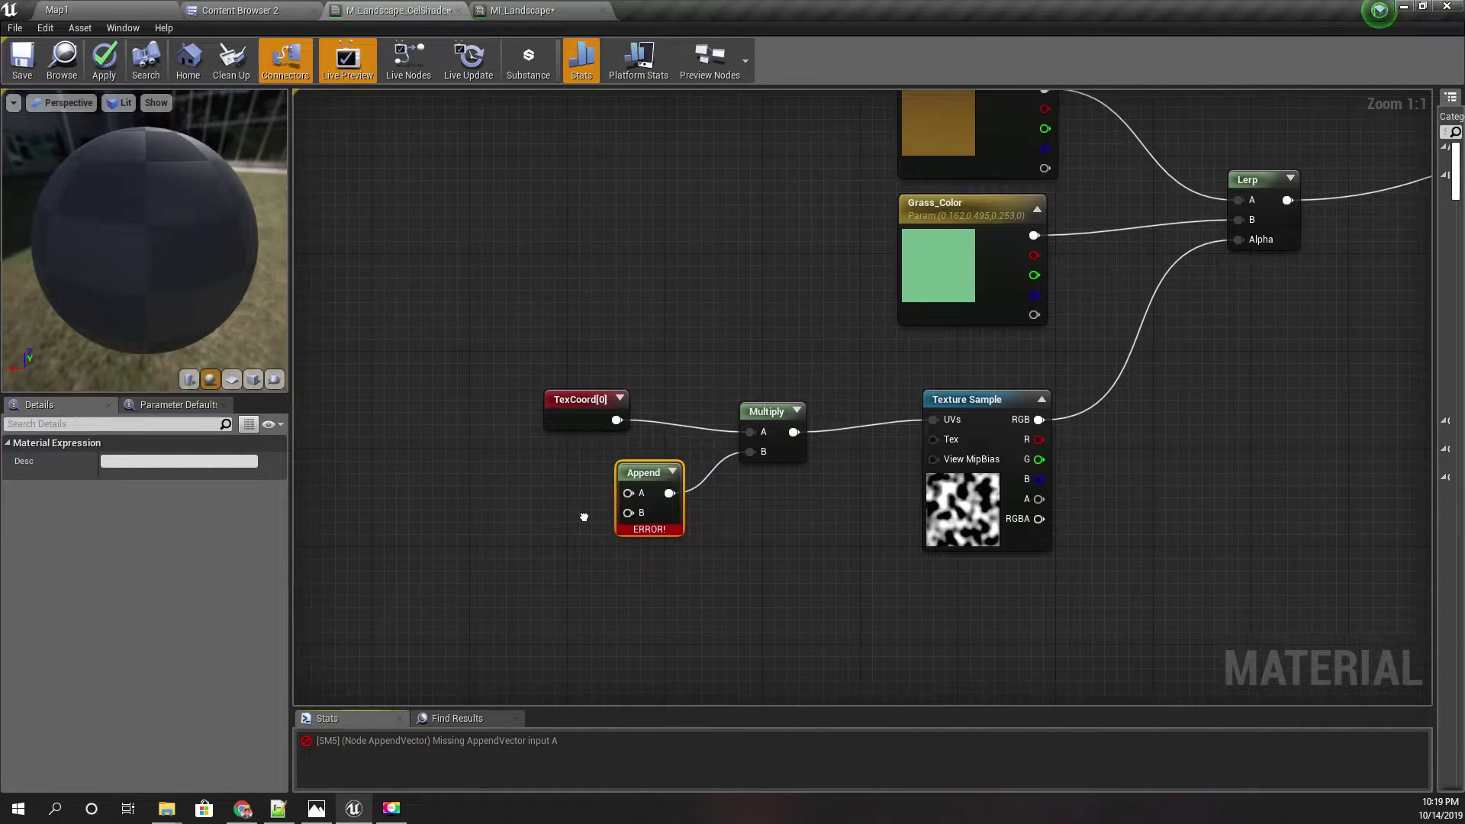
drag(628, 492, 562, 494)
click(528, 500)
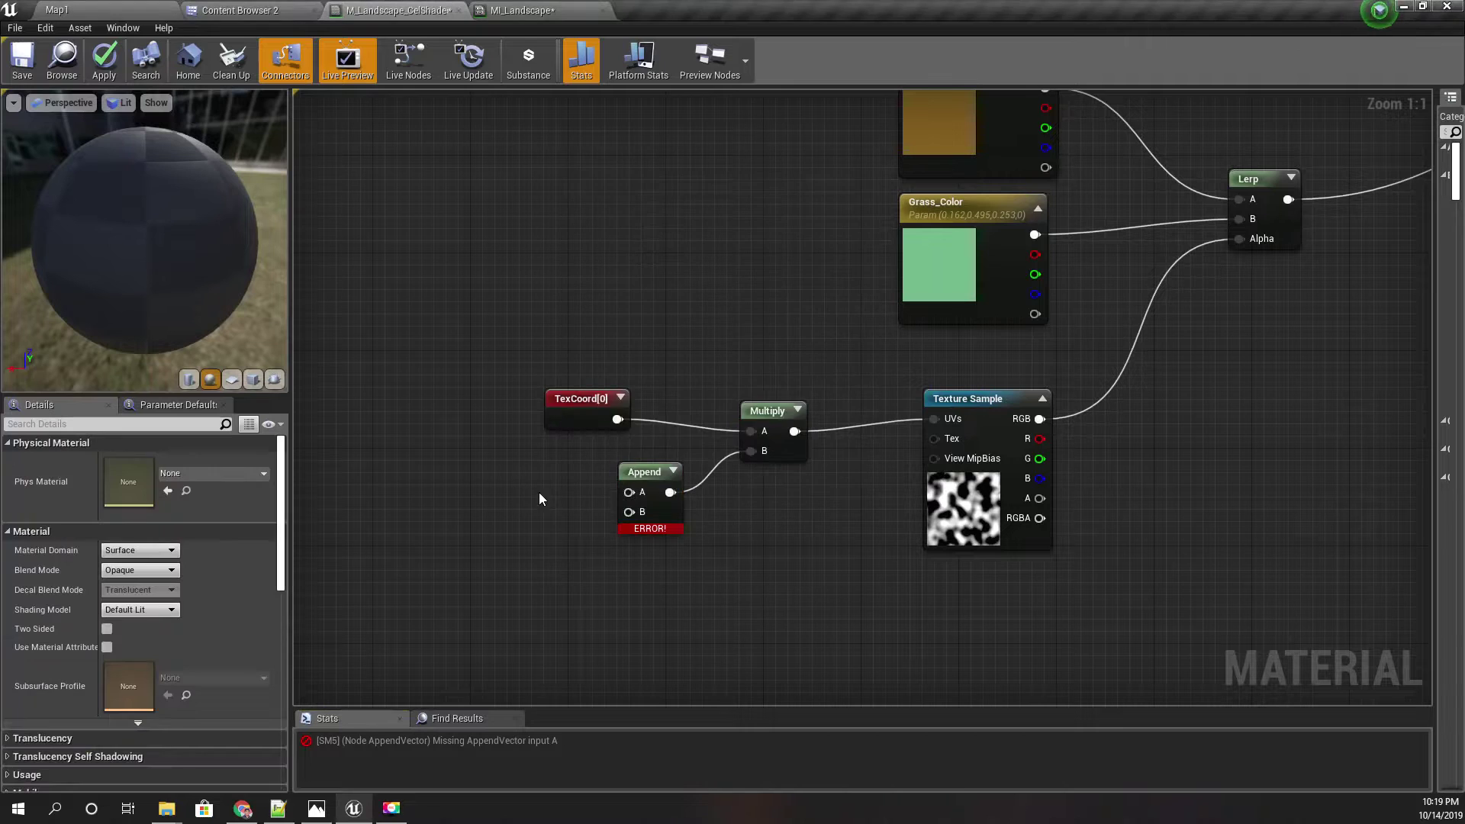
right_click(629, 492)
click(661, 505)
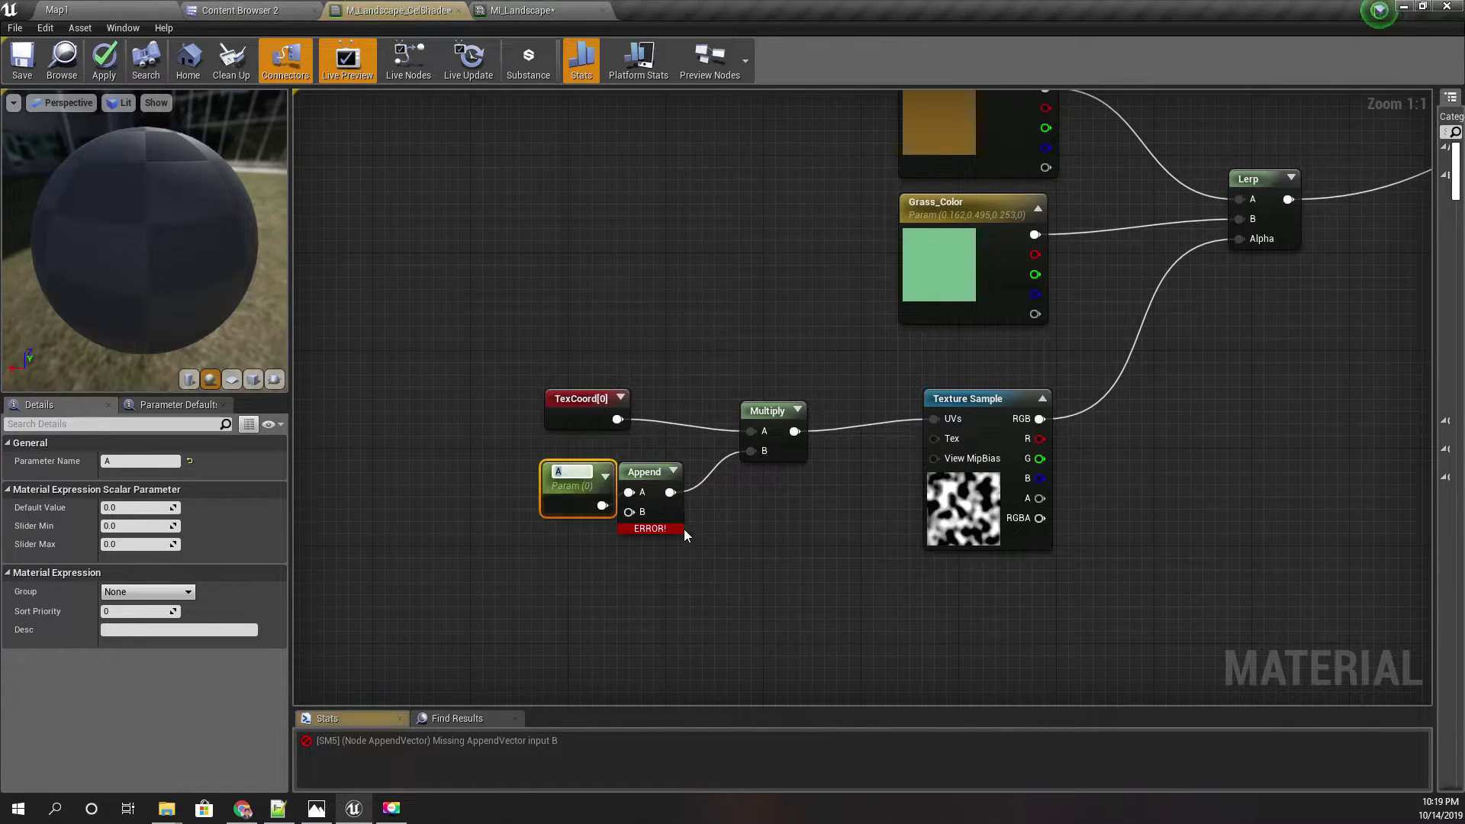
text(Tiling)
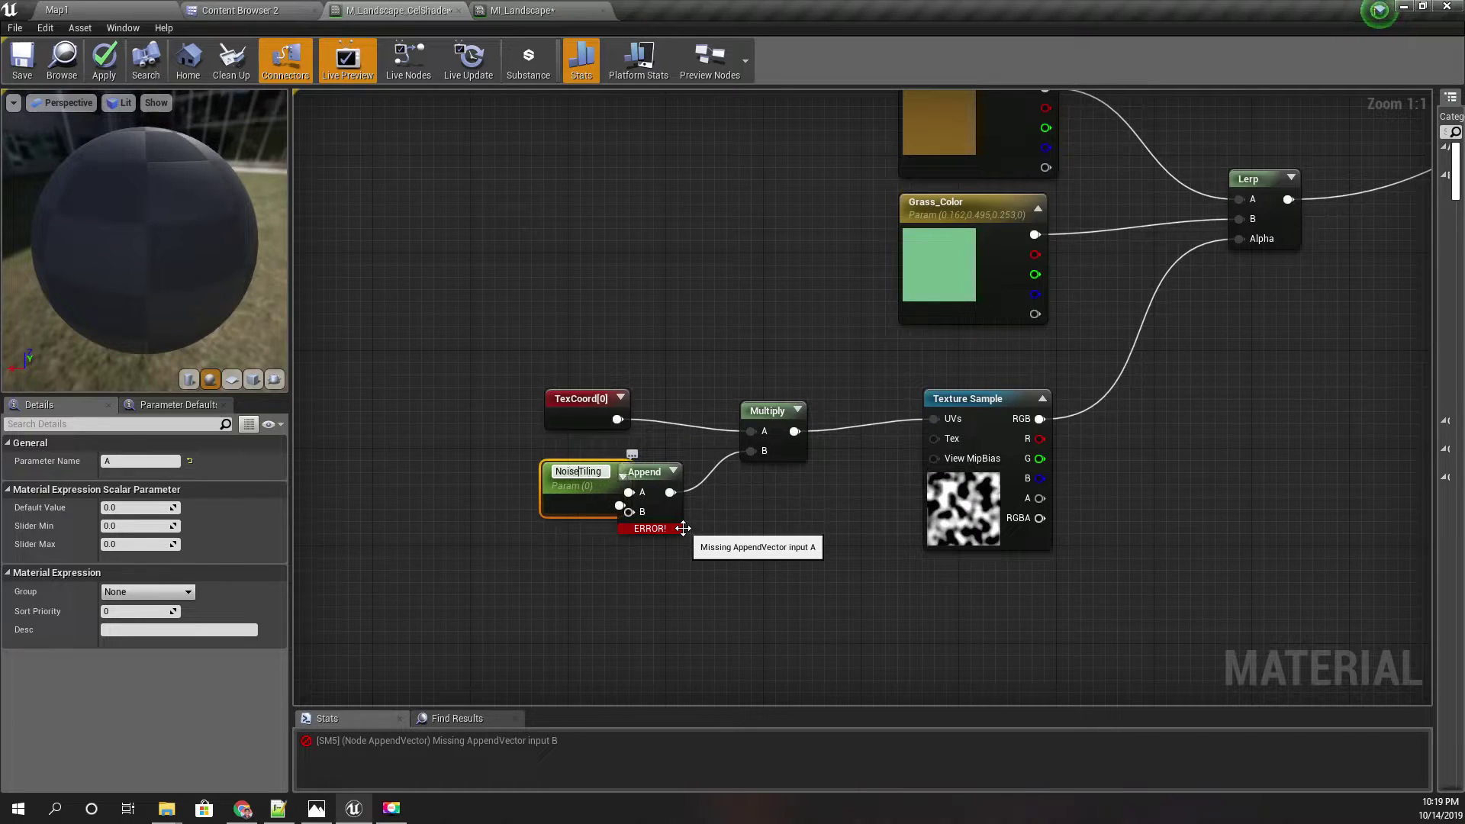
drag(545, 485, 474, 485)
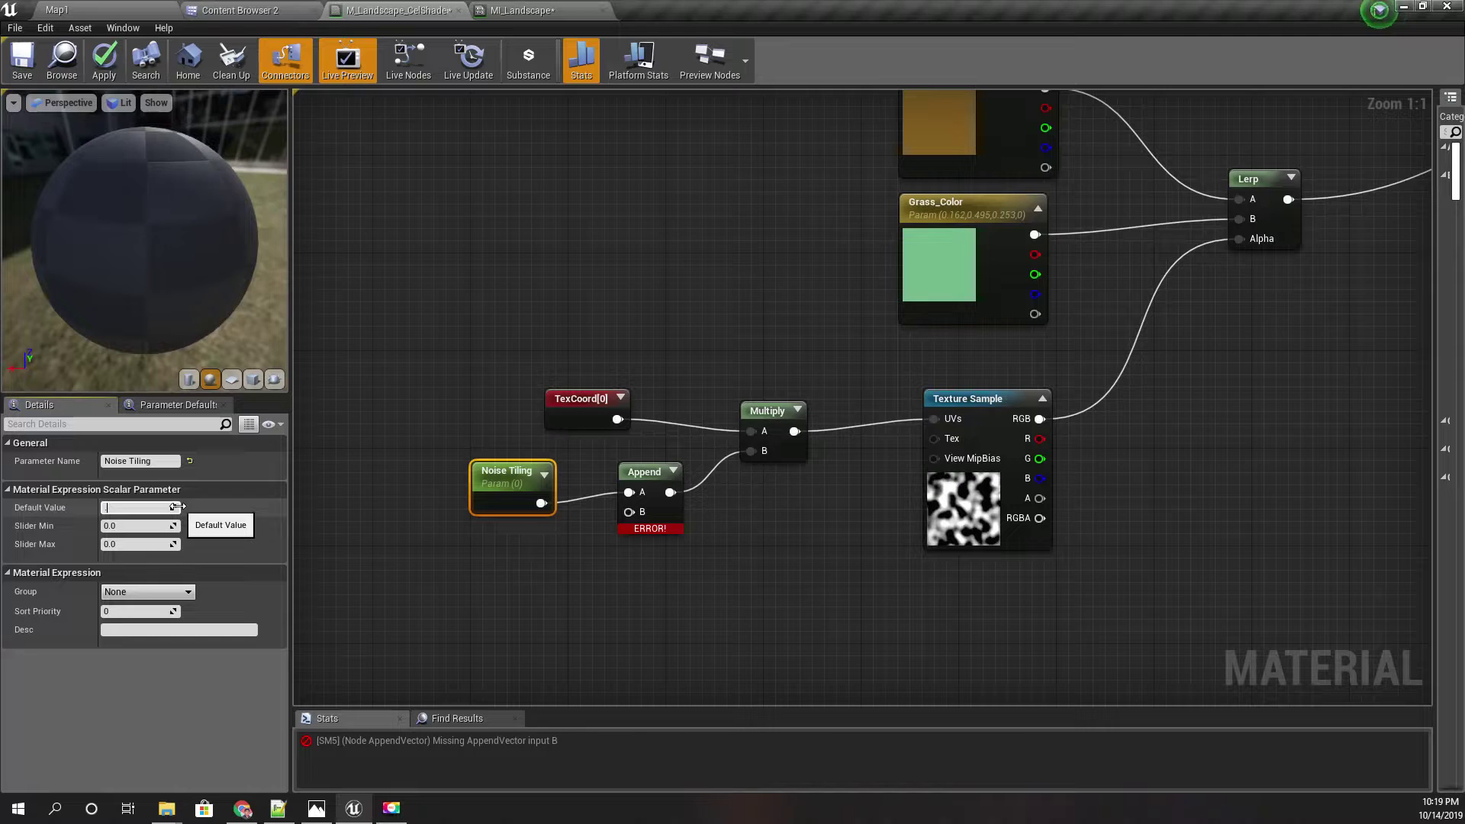
Give Noise Tiling a default of 0.2, connect it to the Append's B input too, and check the preview sphere.
drag(541, 502, 634, 512)
right_drag(785, 545, 738, 553)
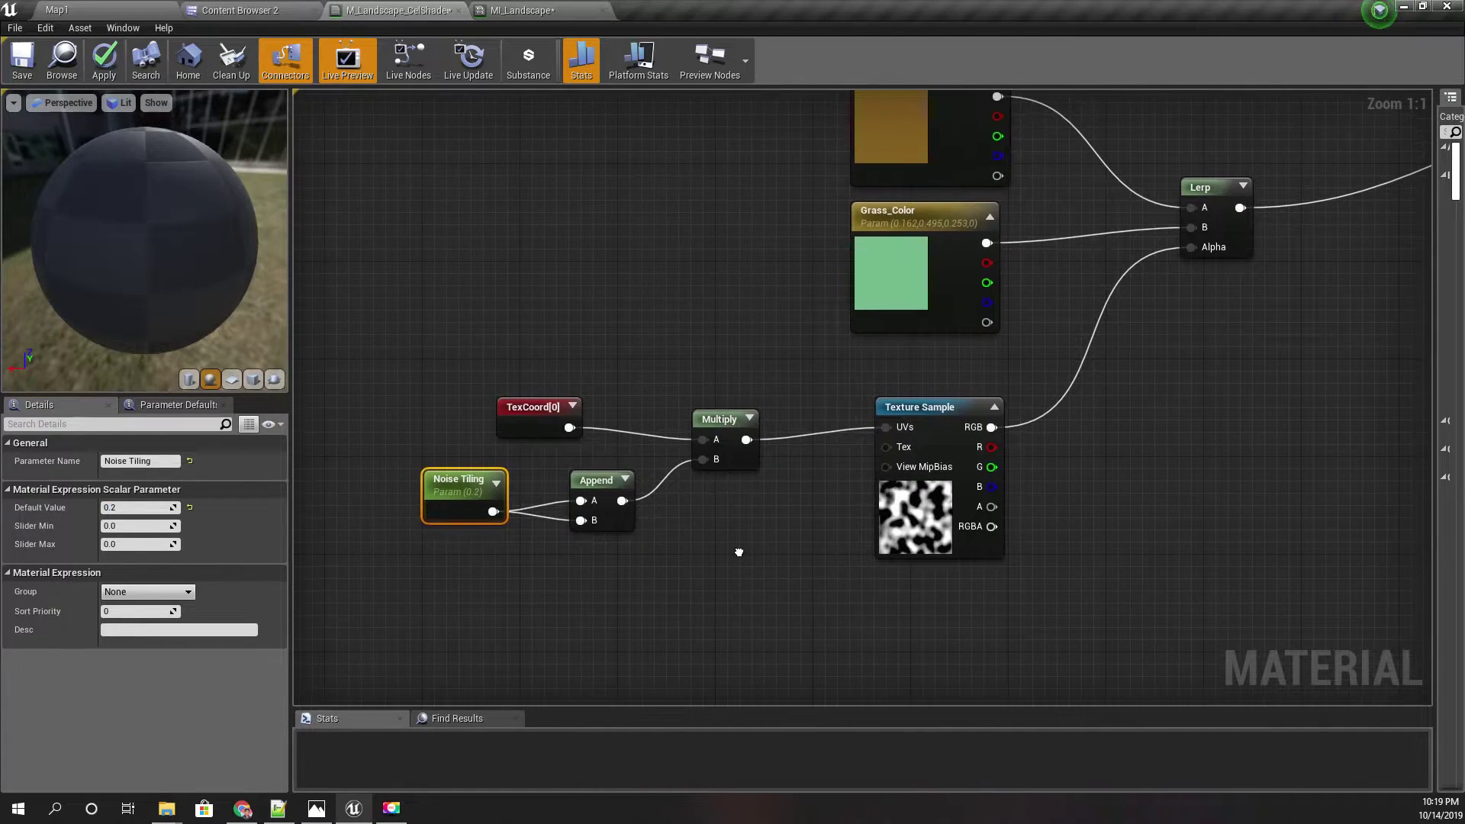
drag(143, 231, 236, 327)
scroll(146, 247, down, 4)
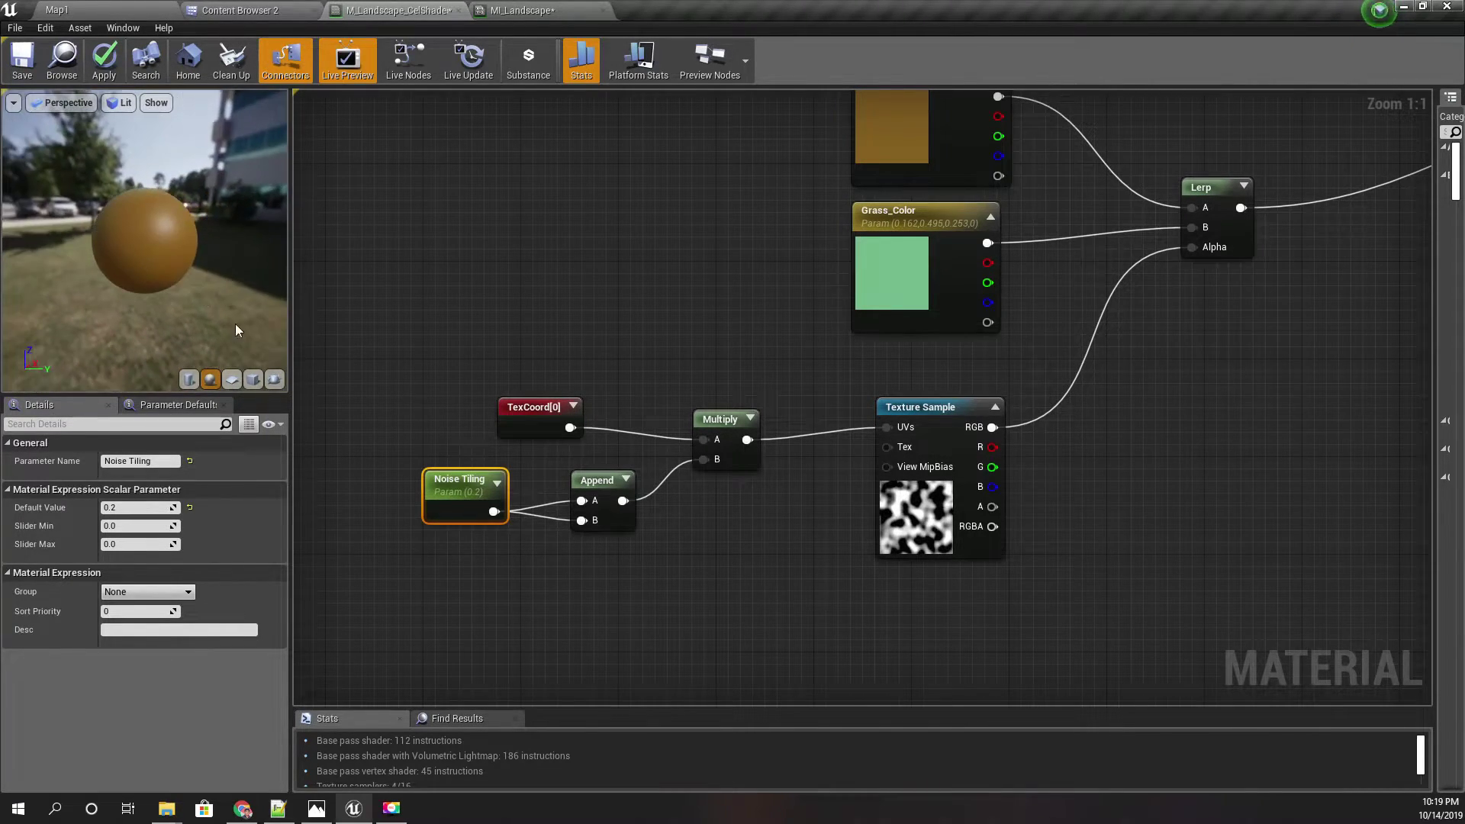
Set the Noise Tiling default value to 0.5 and apply the material.
click(132, 505)
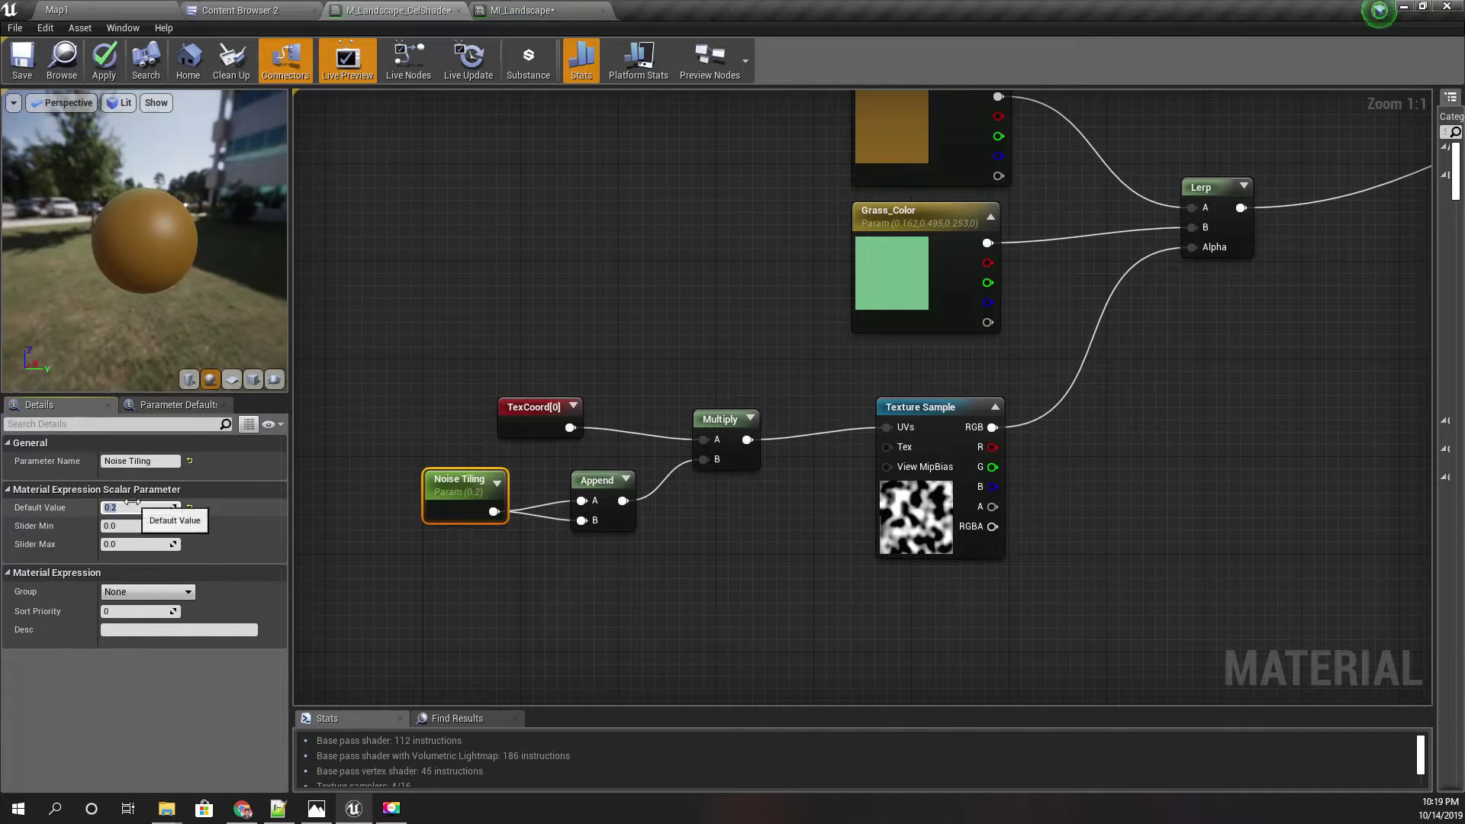
text(0.5)
key(Return)
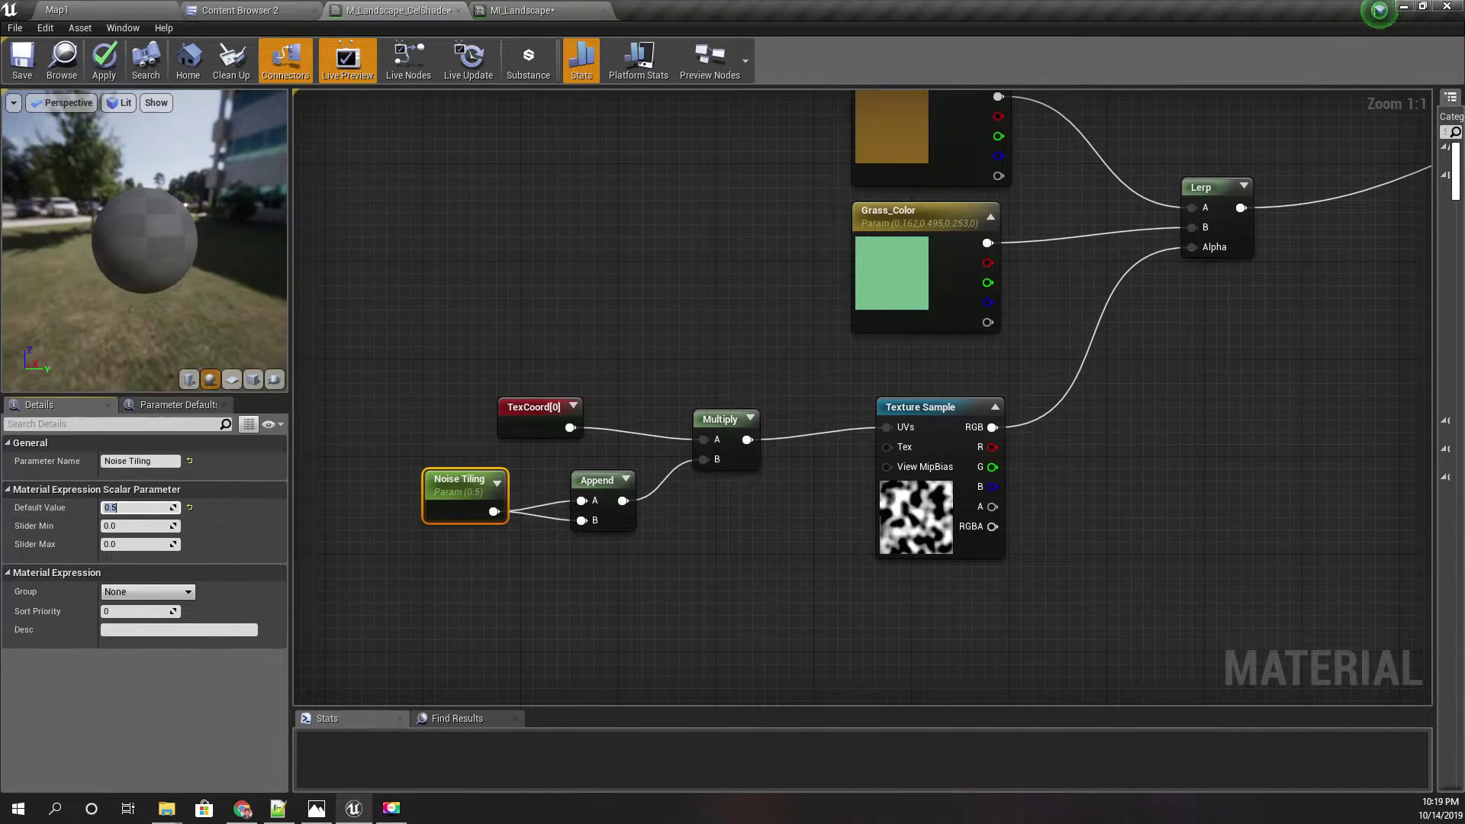
drag(230, 296, 200, 243)
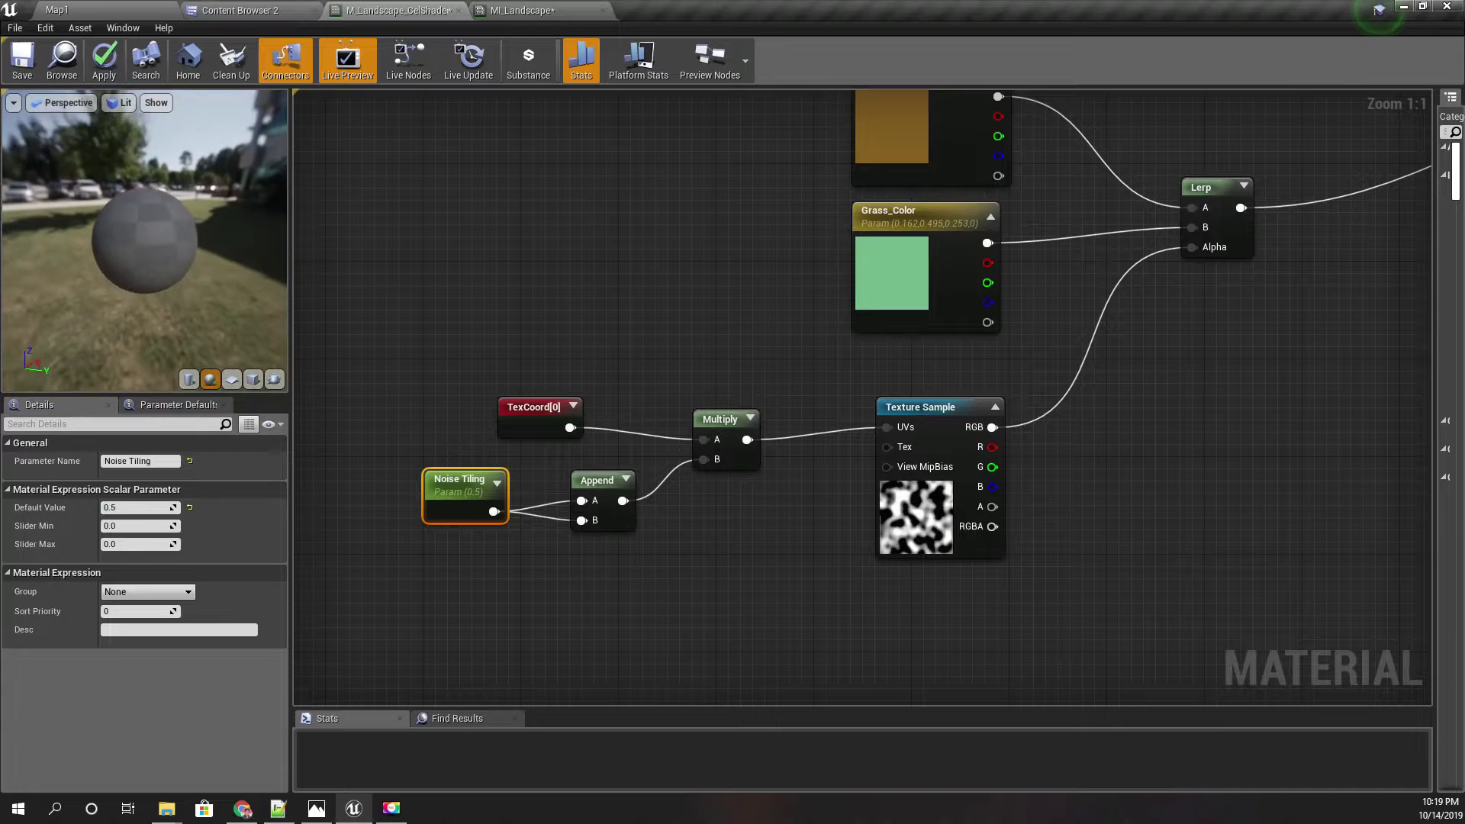
click(104, 61)
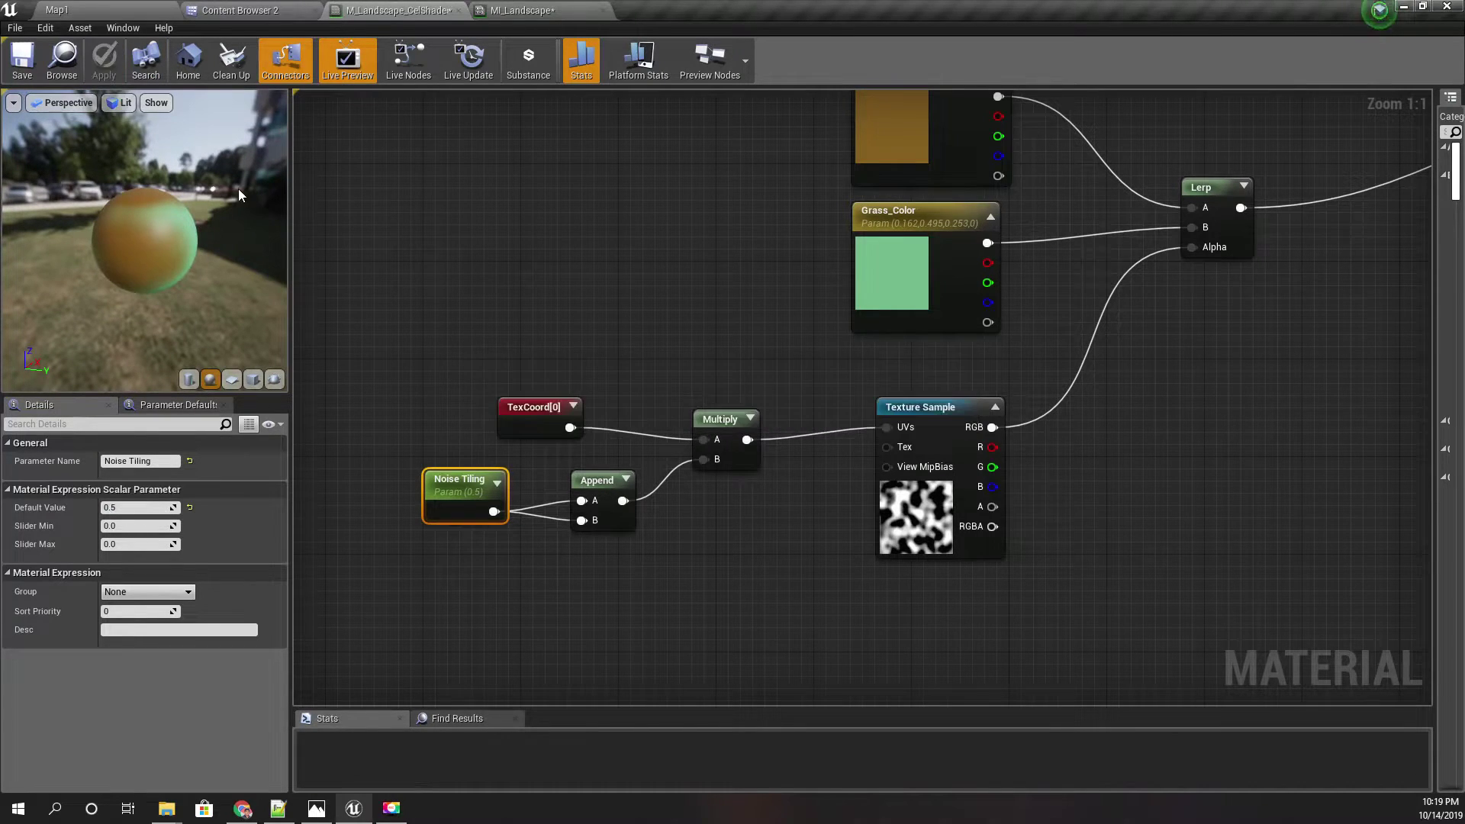
View the retiled noise pattern on the Map1 landscape, including full screen, and return to the normal layout.
click(125, 8)
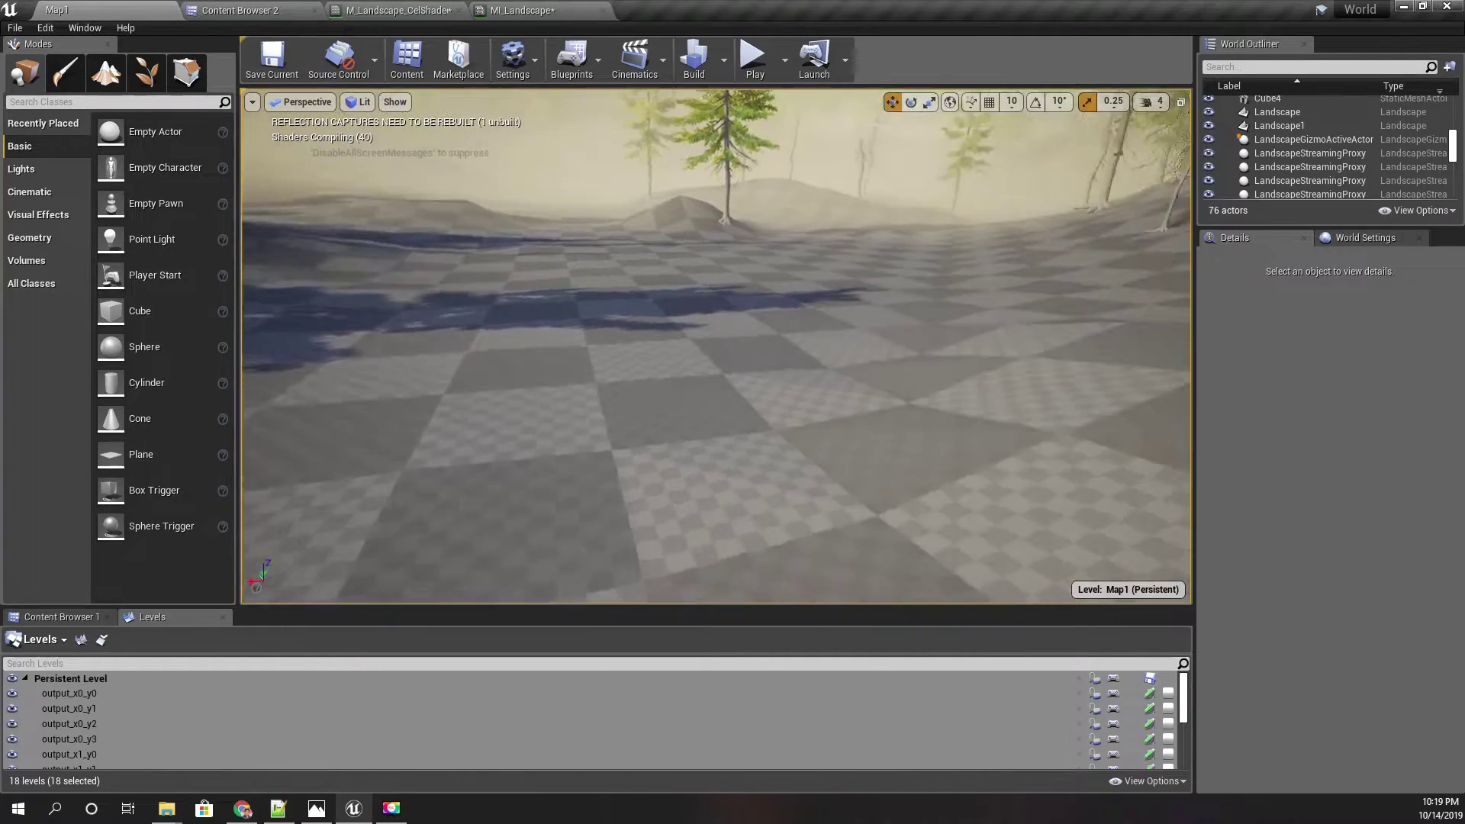
mouse_move(744, 447)
right_down()
mouse_move(698, 465)
mouse_move(740, 447)
right_up()
key(F11)
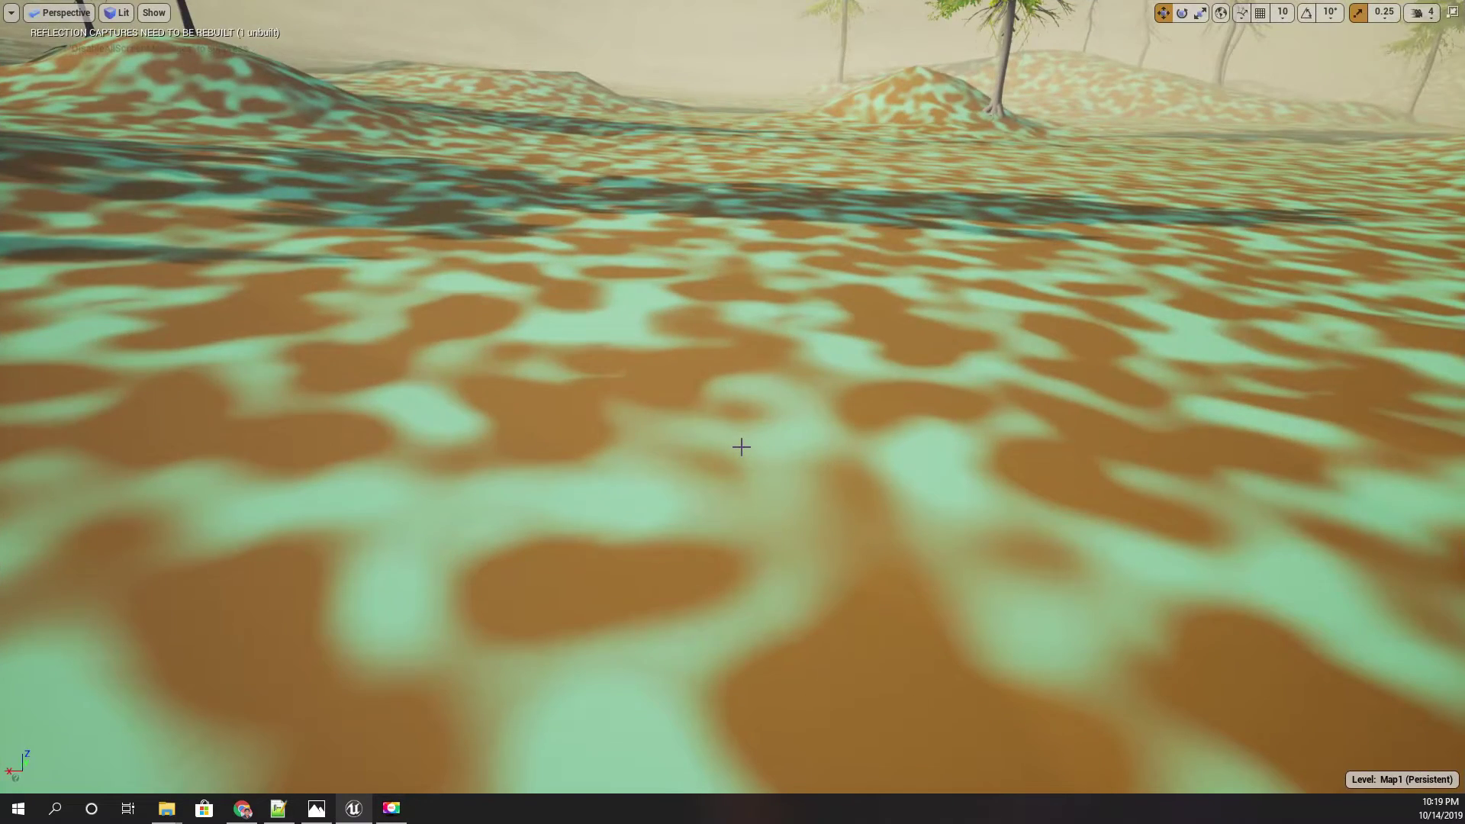
key(F11)
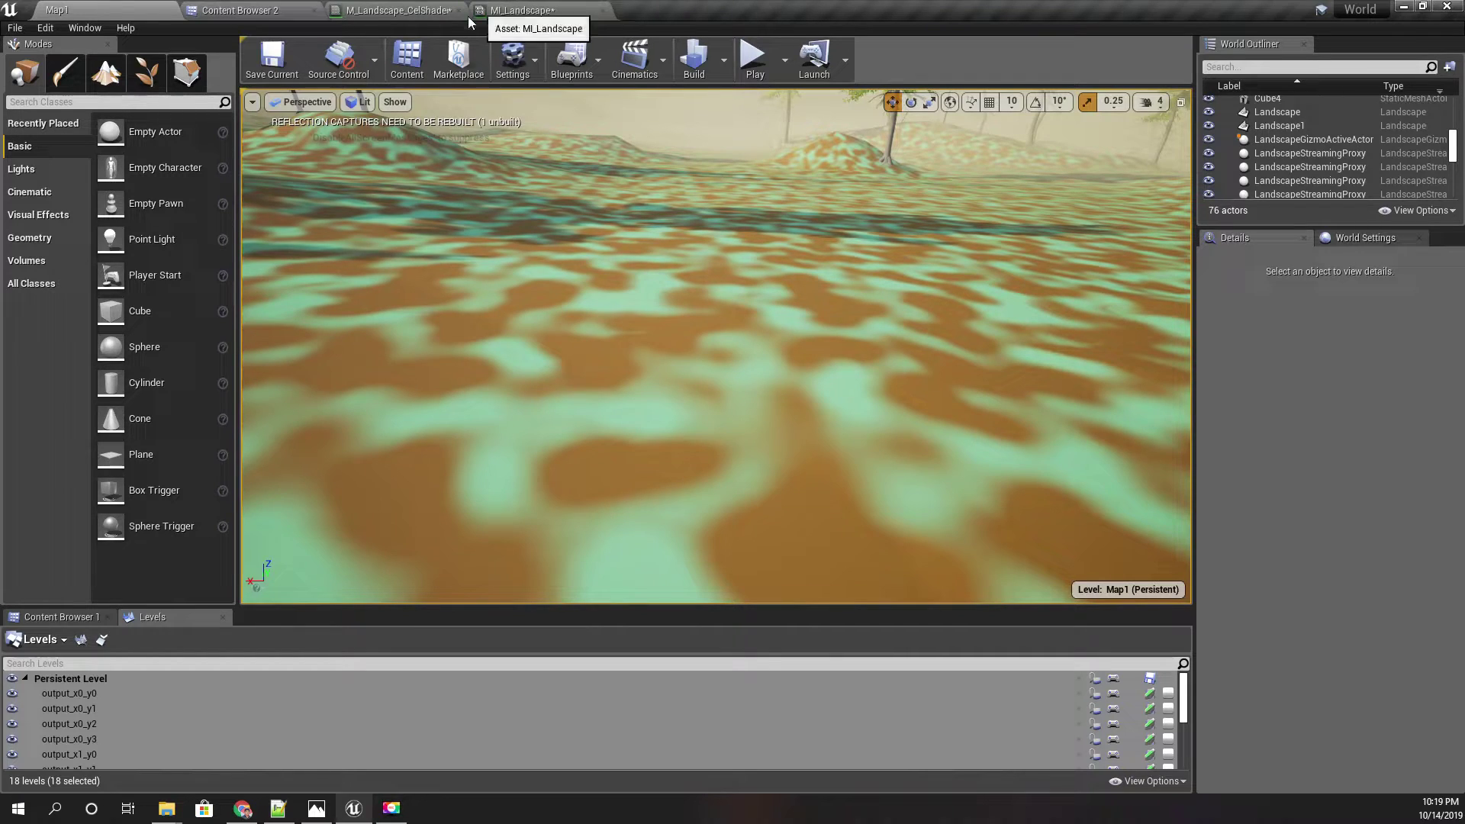
mouse_move(549, 321)
right_down()
mouse_move(543, 337)
mouse_move(427, 321)
mouse_move(540, 322)
right_up()
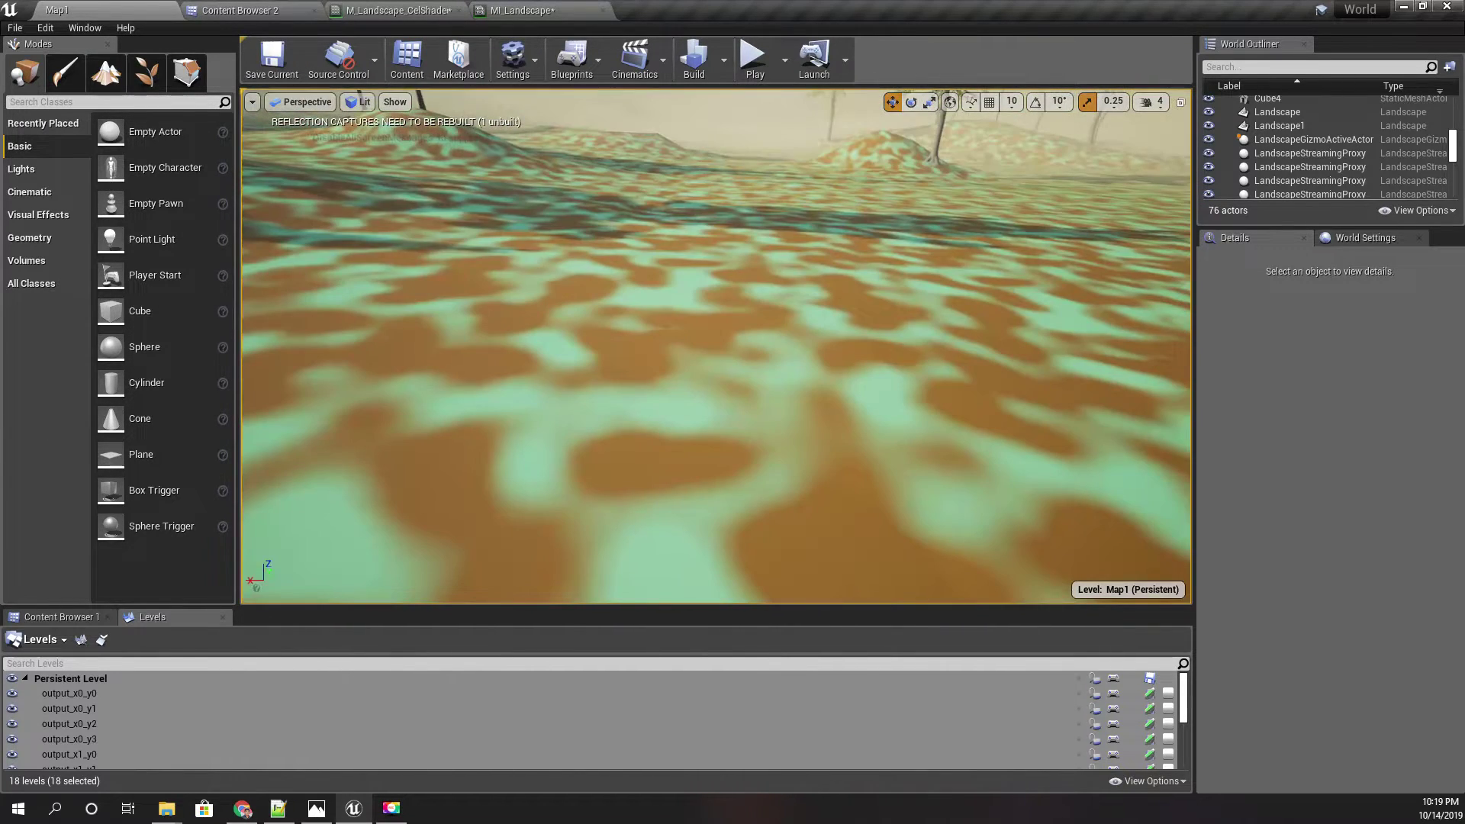
Enable the Noise Tiling override in MI_Landscape and lower it to 0.242857.
click(497, 14)
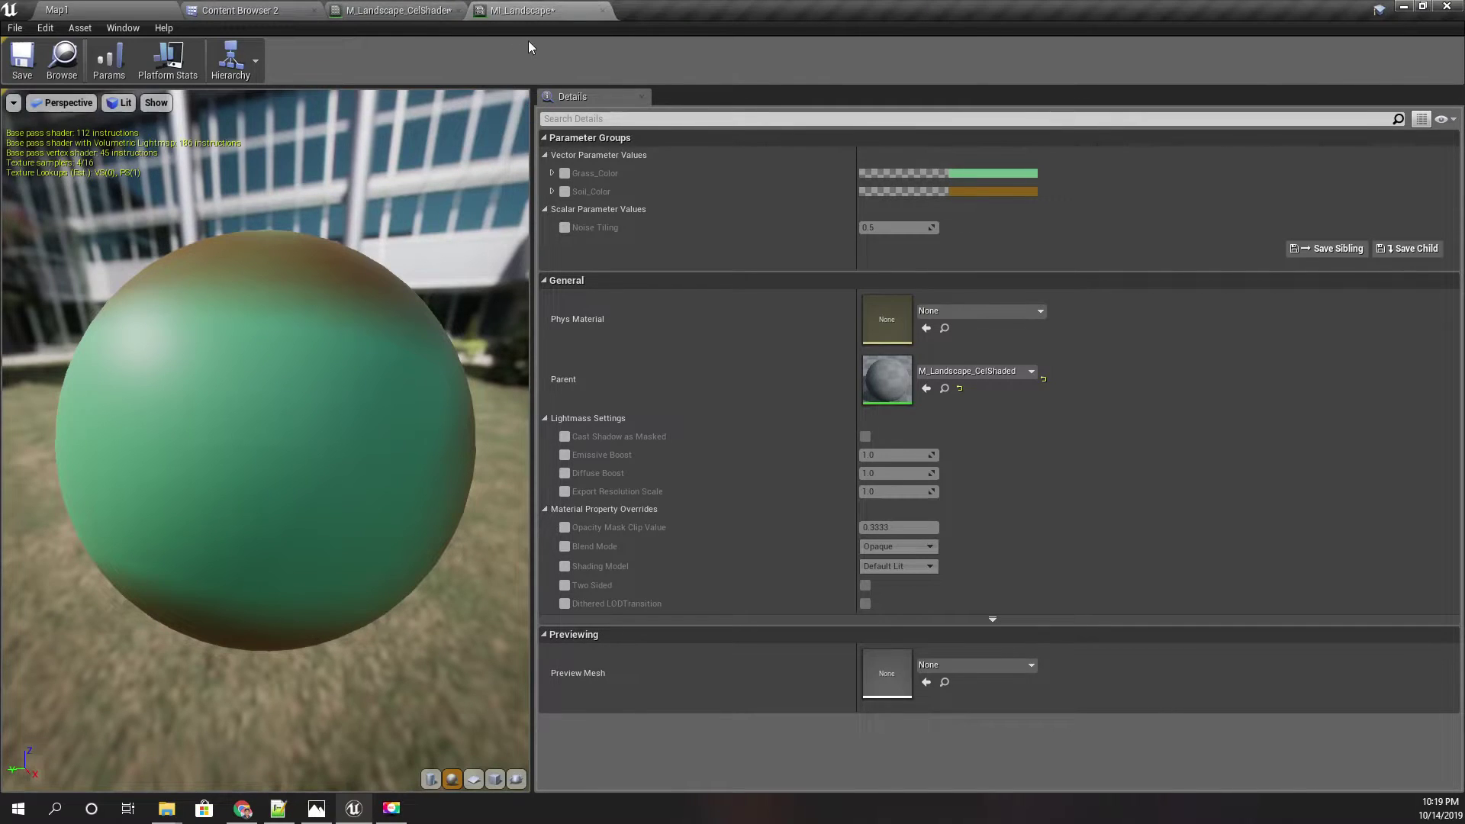
click(565, 228)
drag(198, 366, 205, 435)
scroll(203, 364, down, 8)
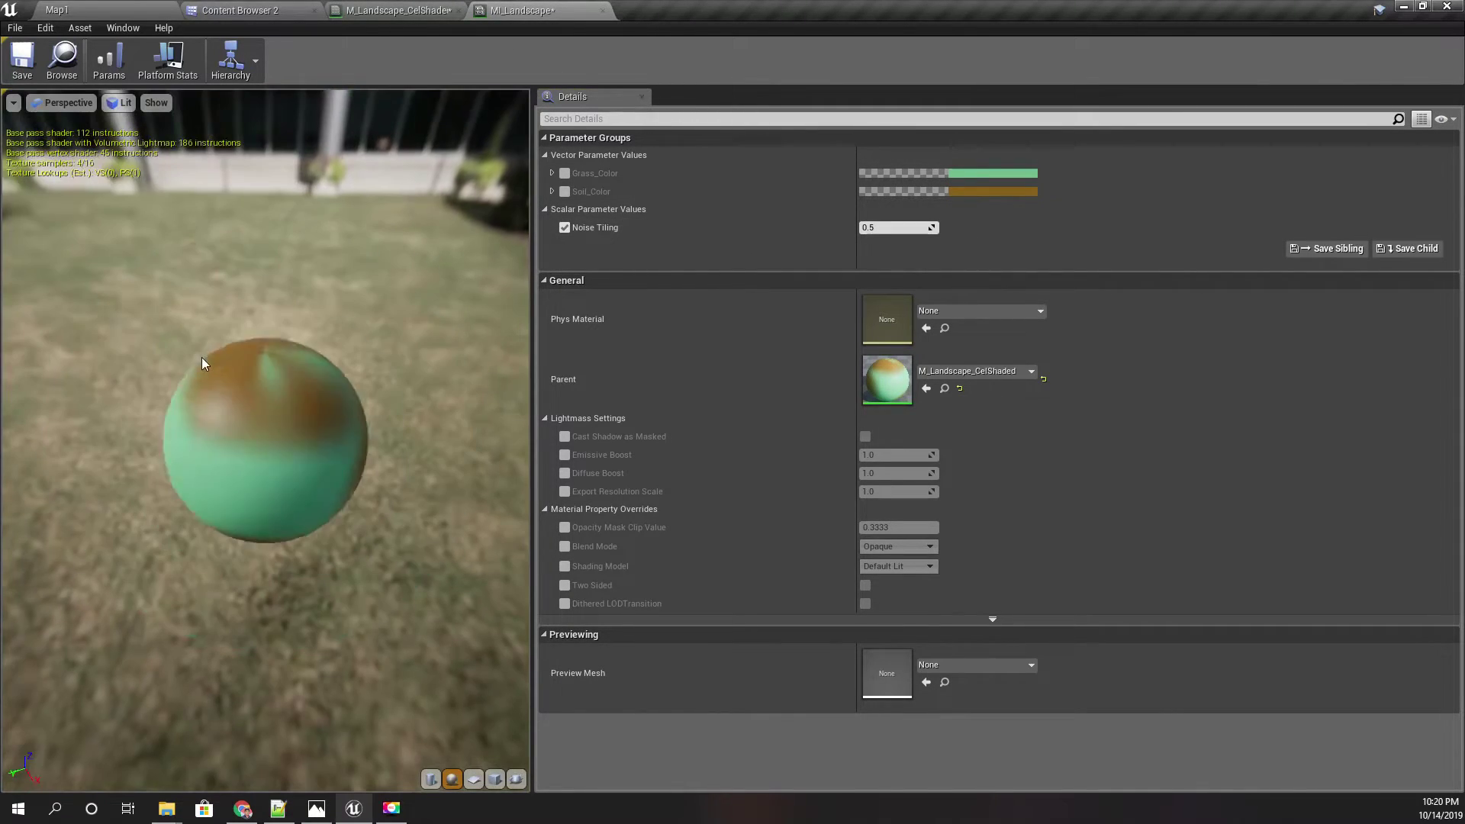
drag(896, 227, 864, 227)
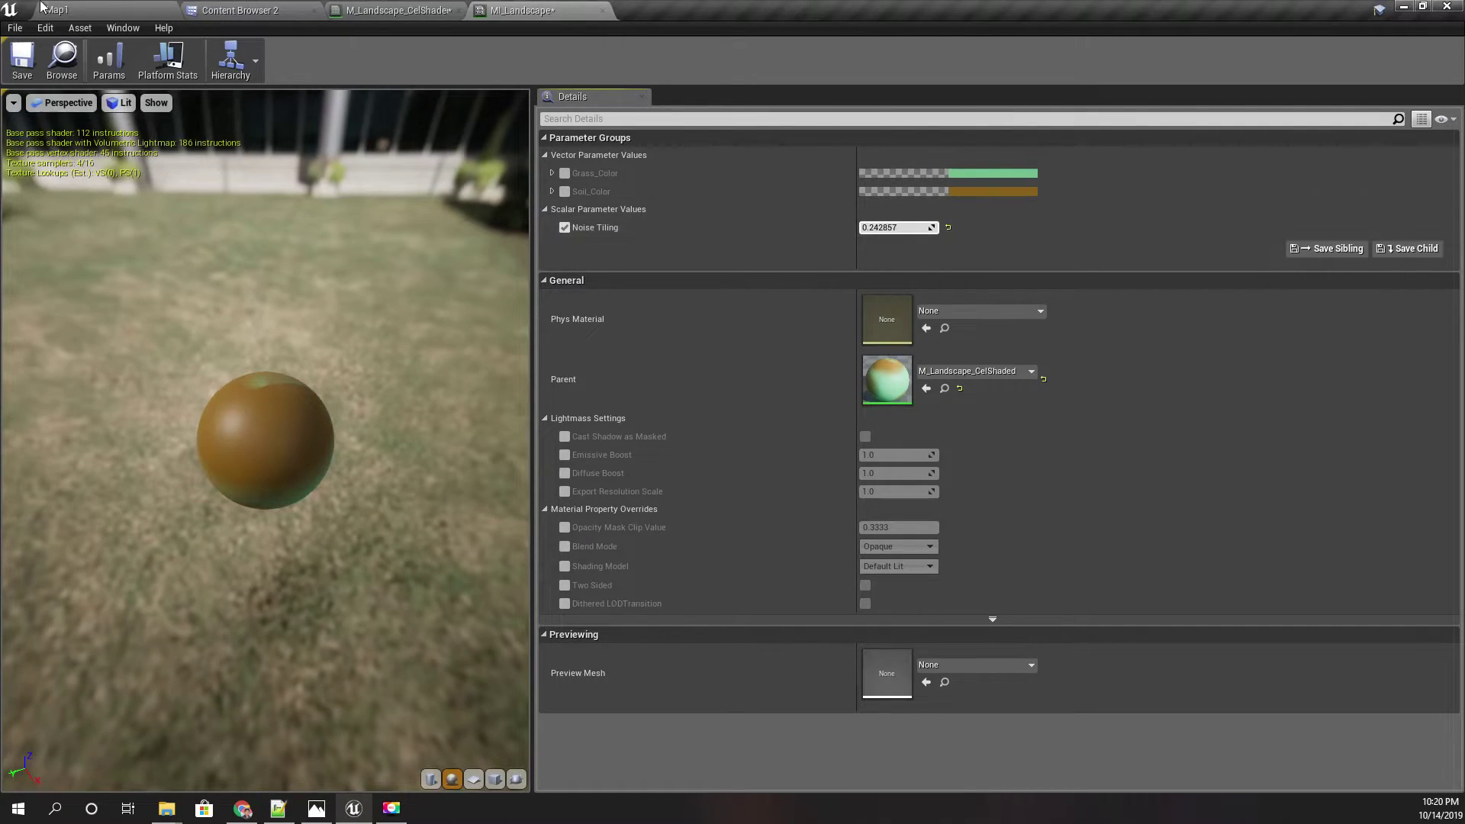
Inspect the Map1 landscape, play the level to judge the pattern's scale beside the character, and stop playing.
click(77, 10)
right_drag(713, 364, 699, 334)
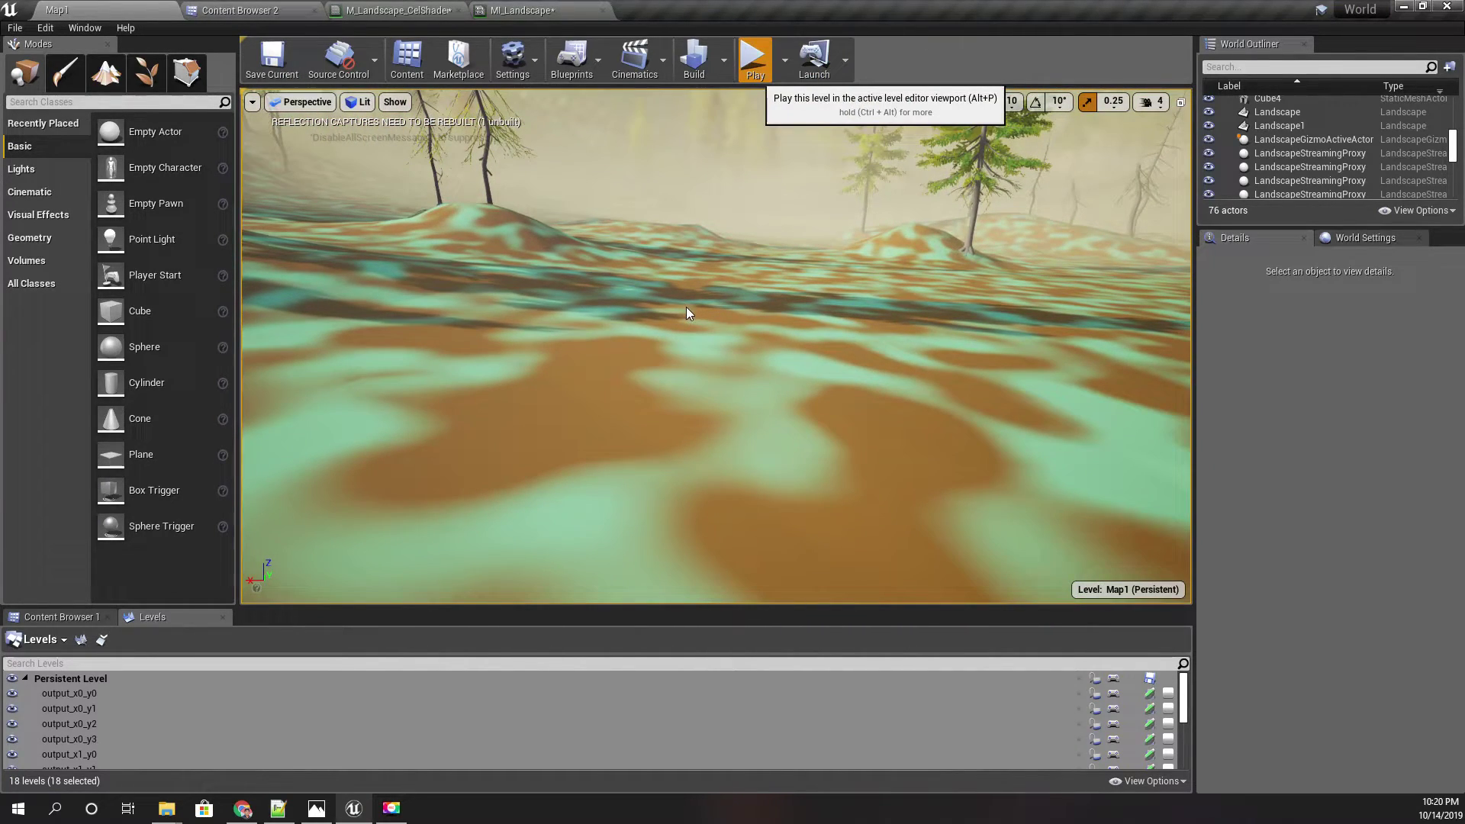
key(alt+p)
key(w)
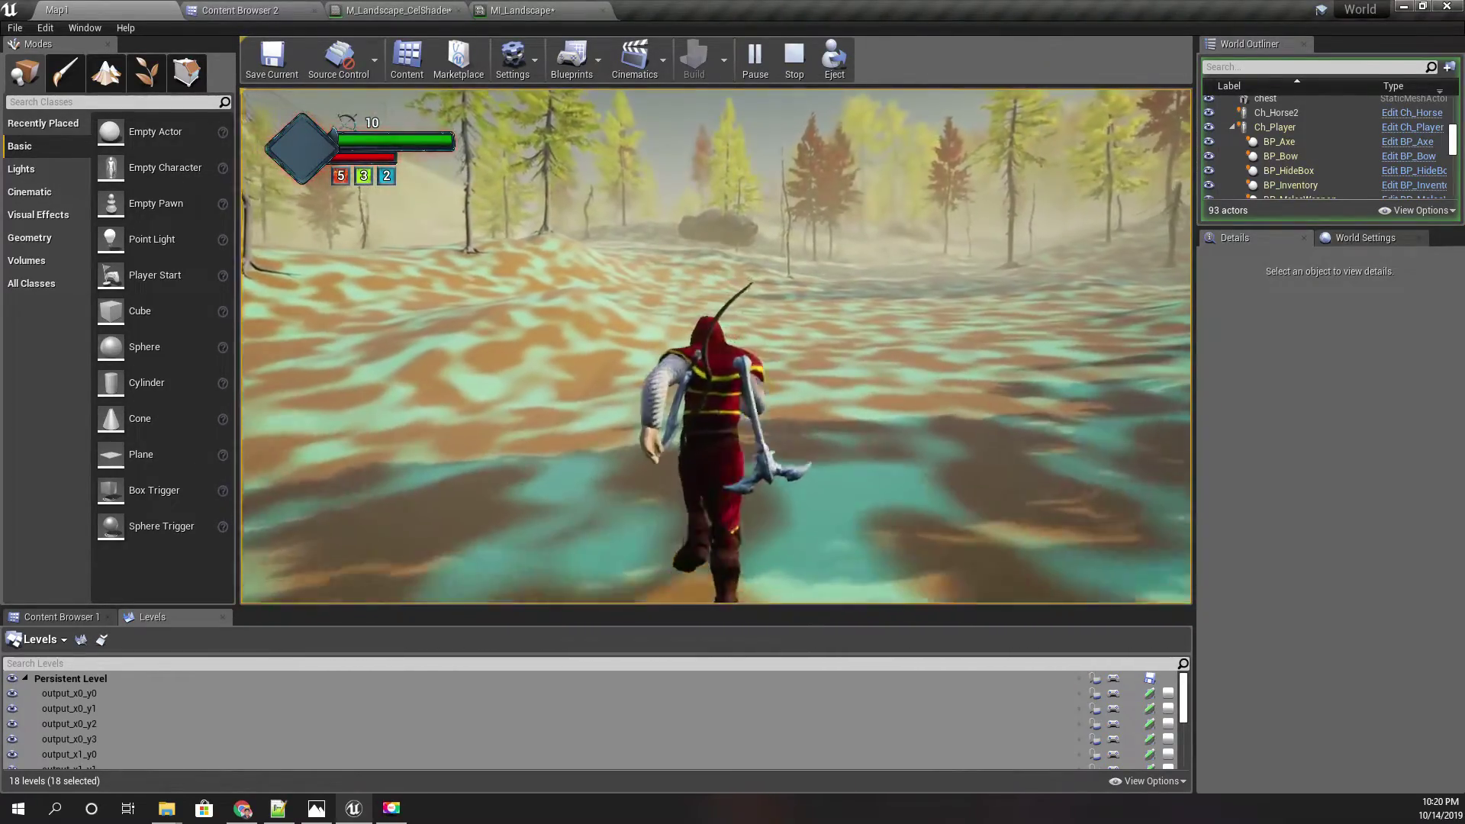
key(Escape)
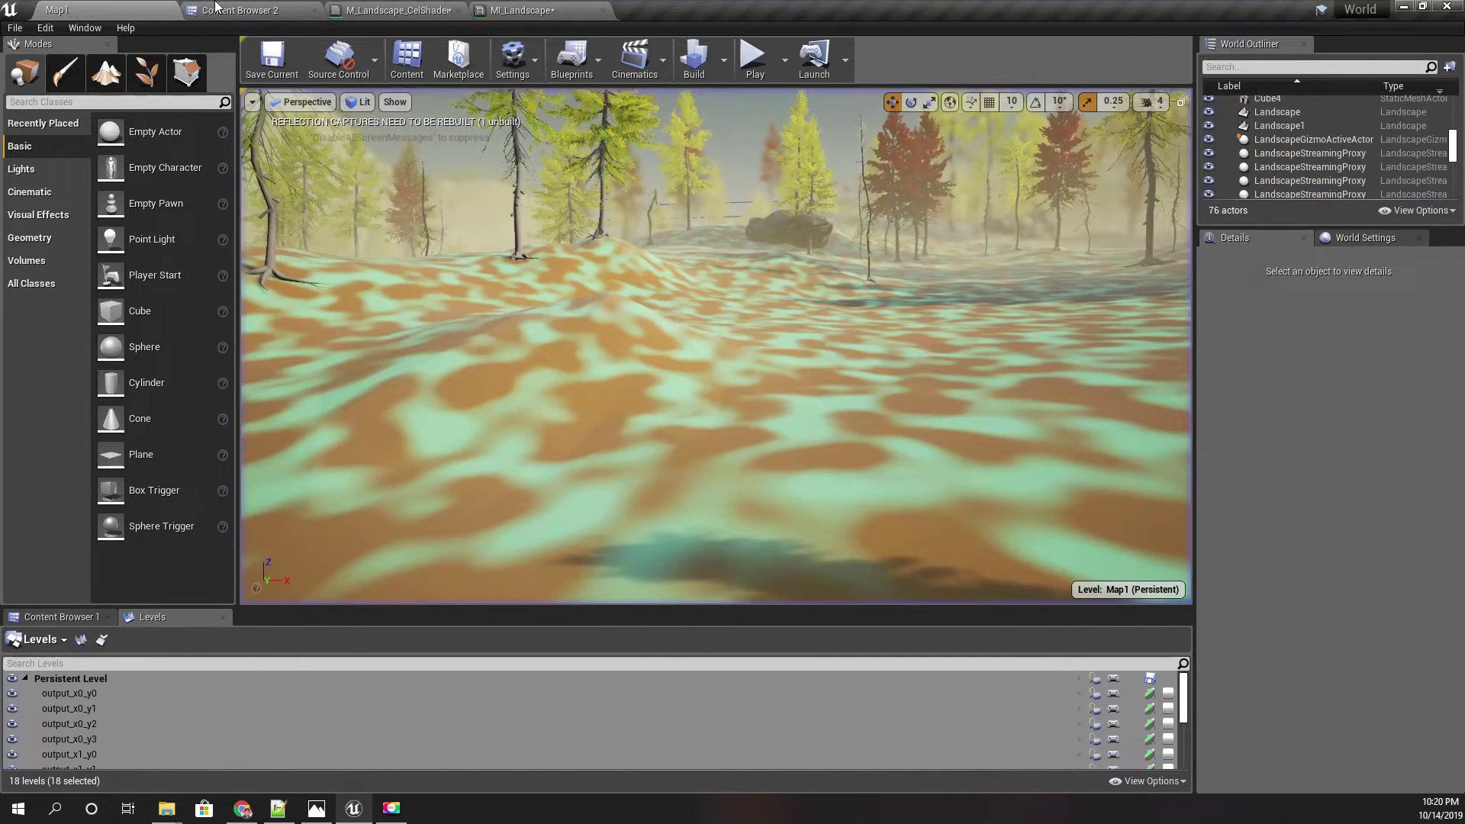
Set MI_Landscape's Noise Tiling to 3 and view the pattern on the Map1 landscape.
click(543, 10)
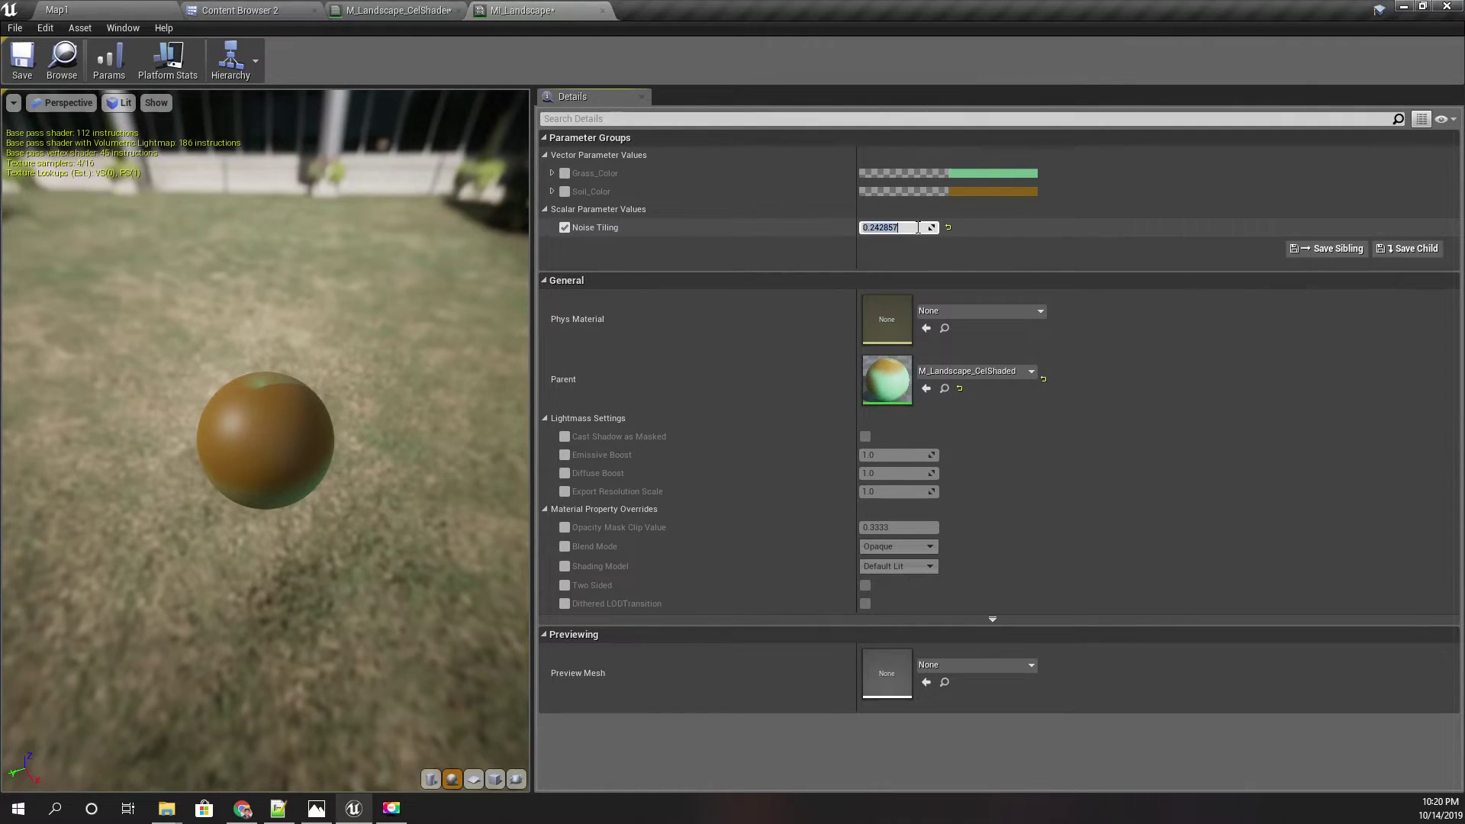
key(Delete)
key(Delete)
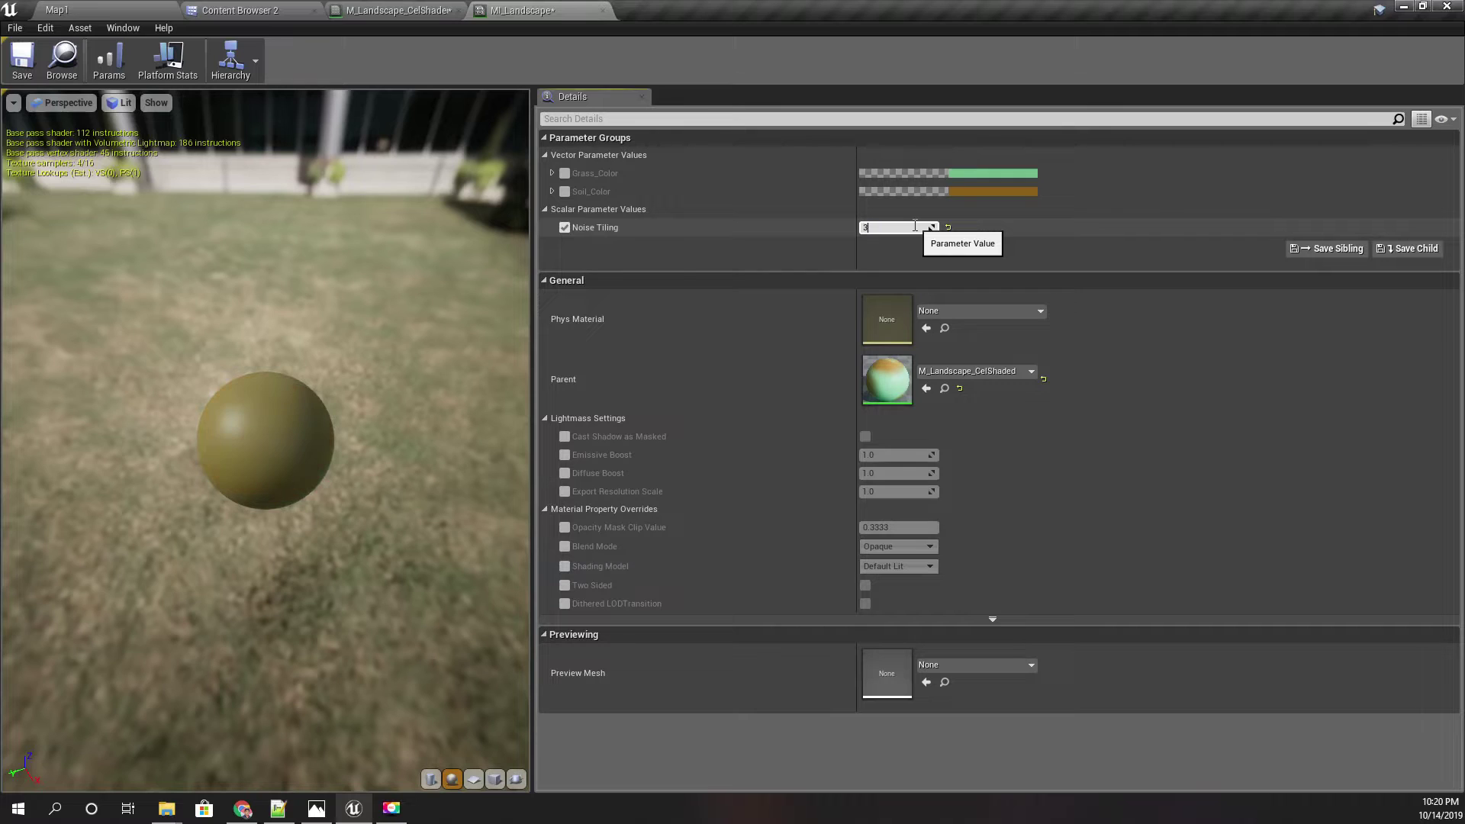
text(3)
click(77, 9)
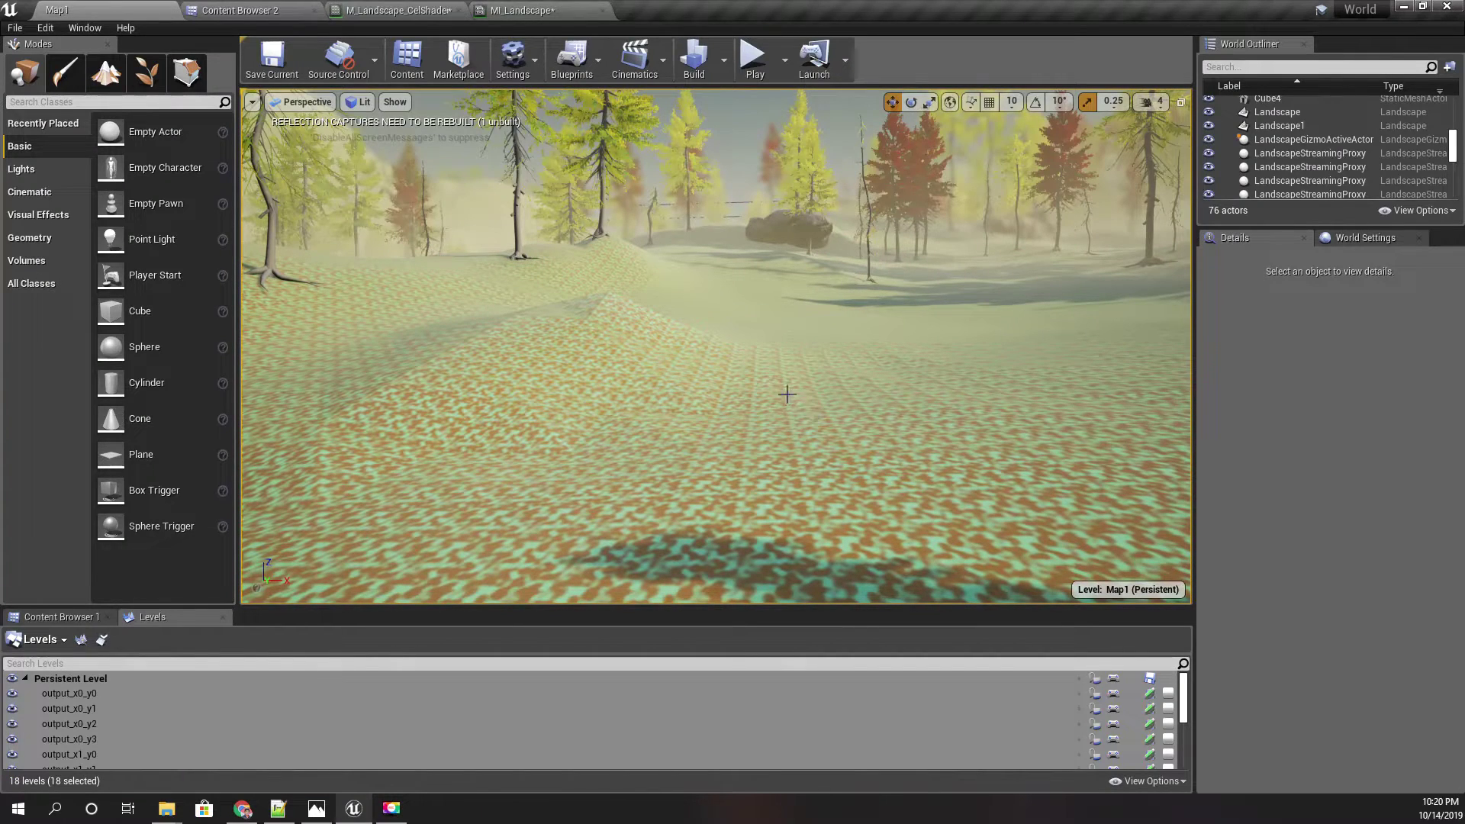
Set MI_Landscape's Noise Tiling to 0.06, judging the pattern's size against the hills and trees of the Map1 landscape.
click(523, 9)
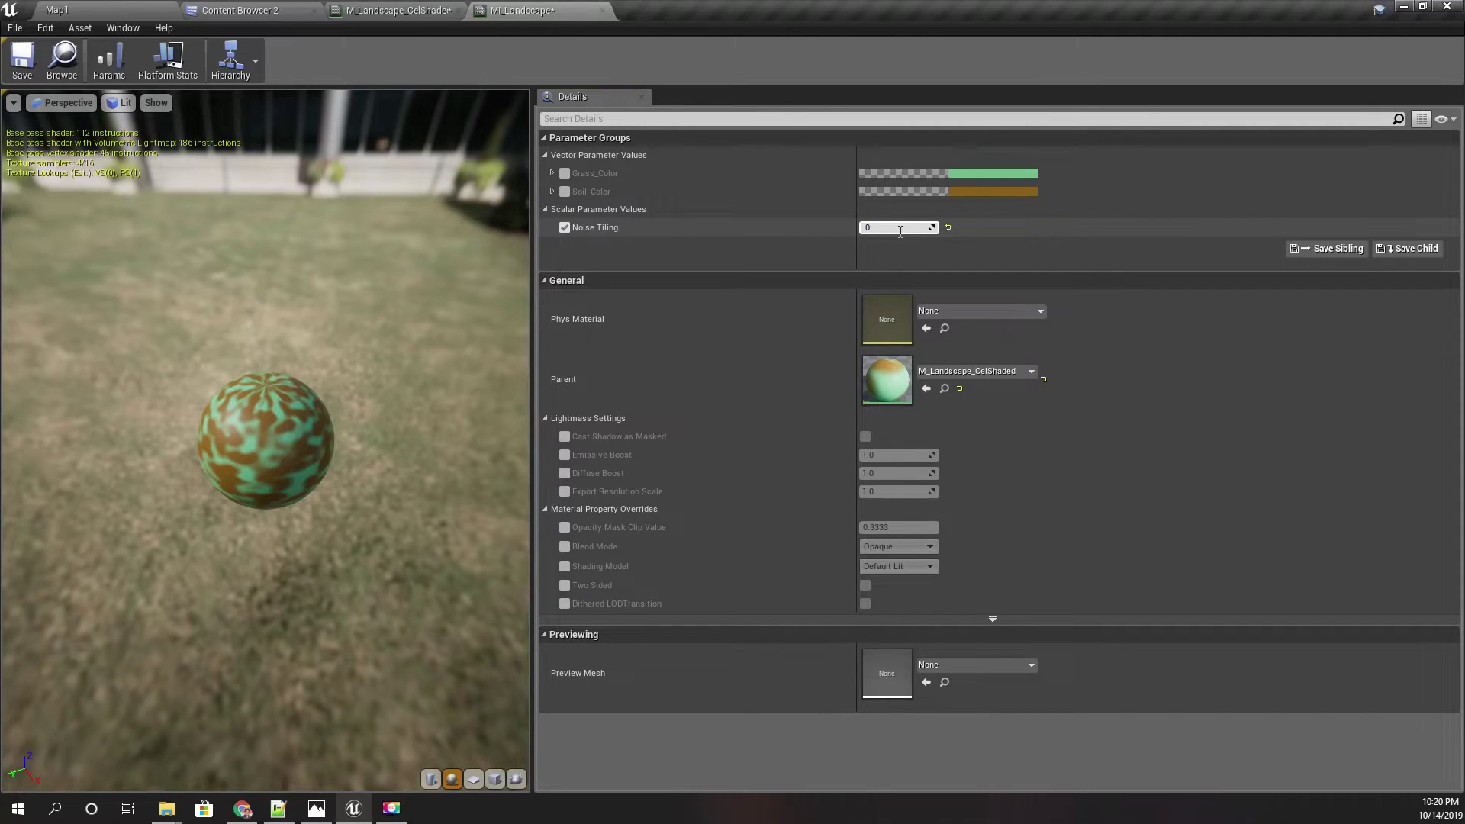
key(Return)
click(76, 10)
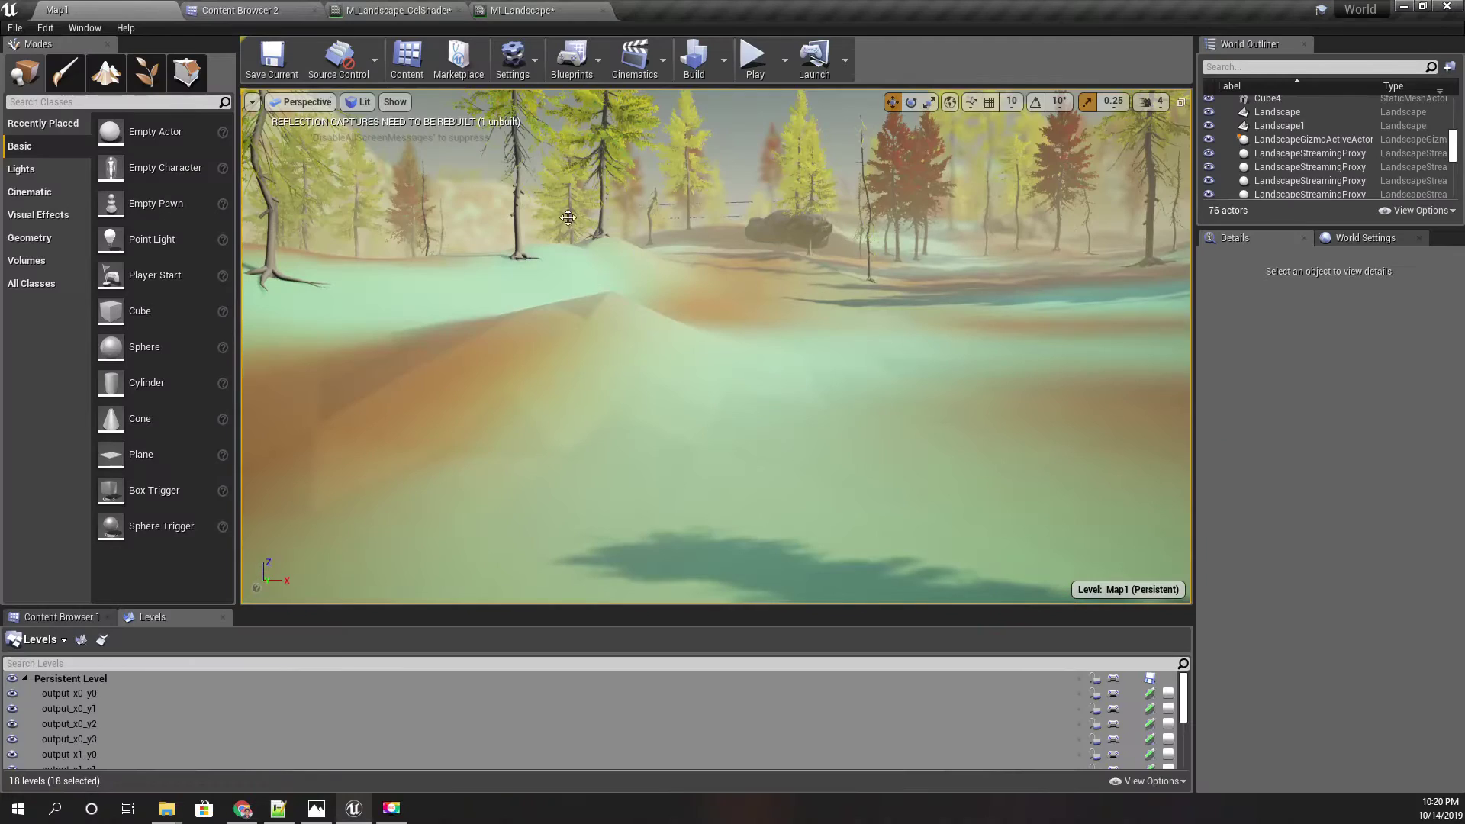
right_drag(716, 346, 808, 320)
right_drag(771, 363, 854, 309)
right_drag(920, 540, 939, 301)
click(568, 9)
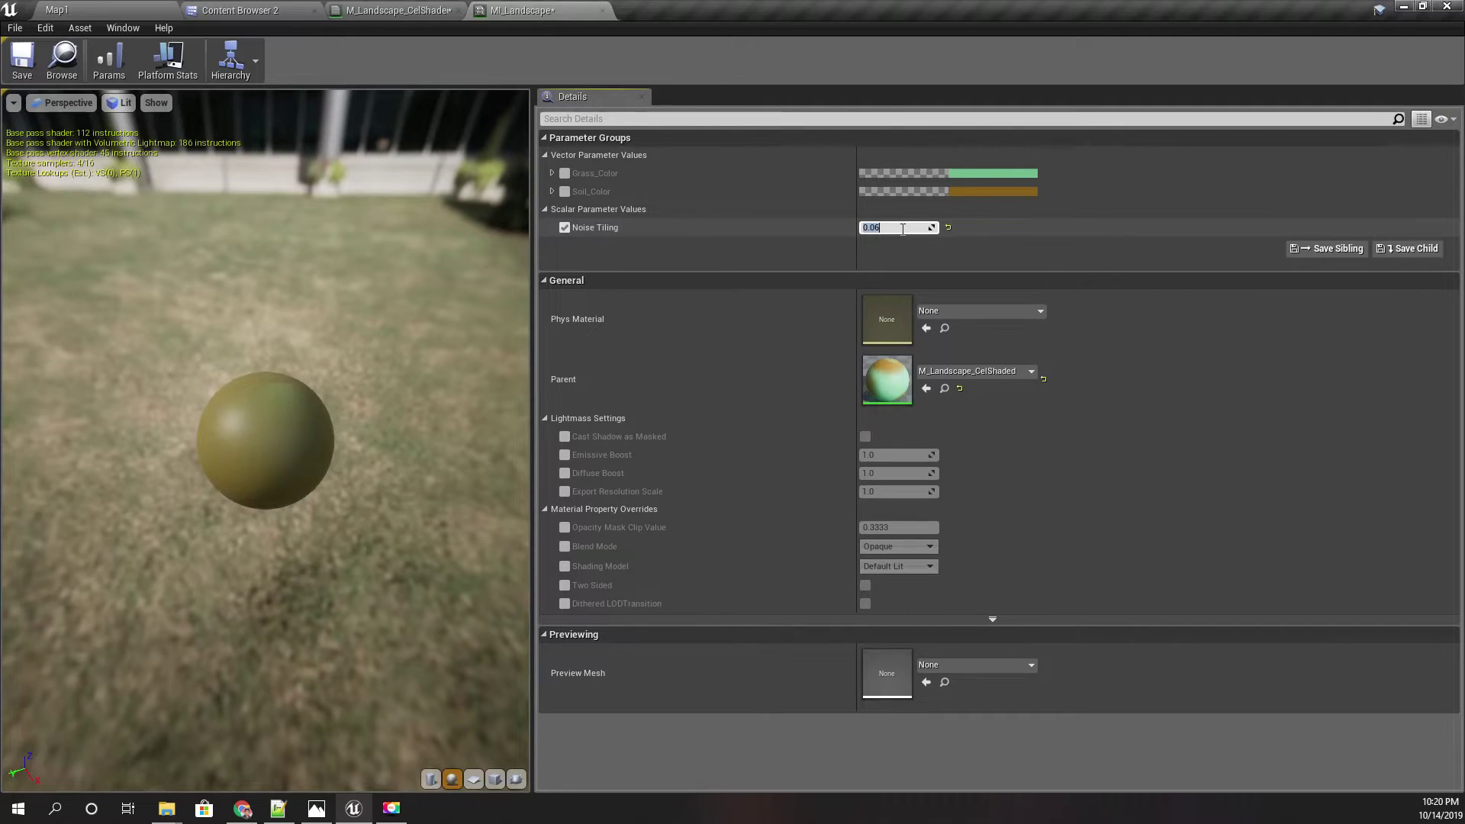
click(114, 10)
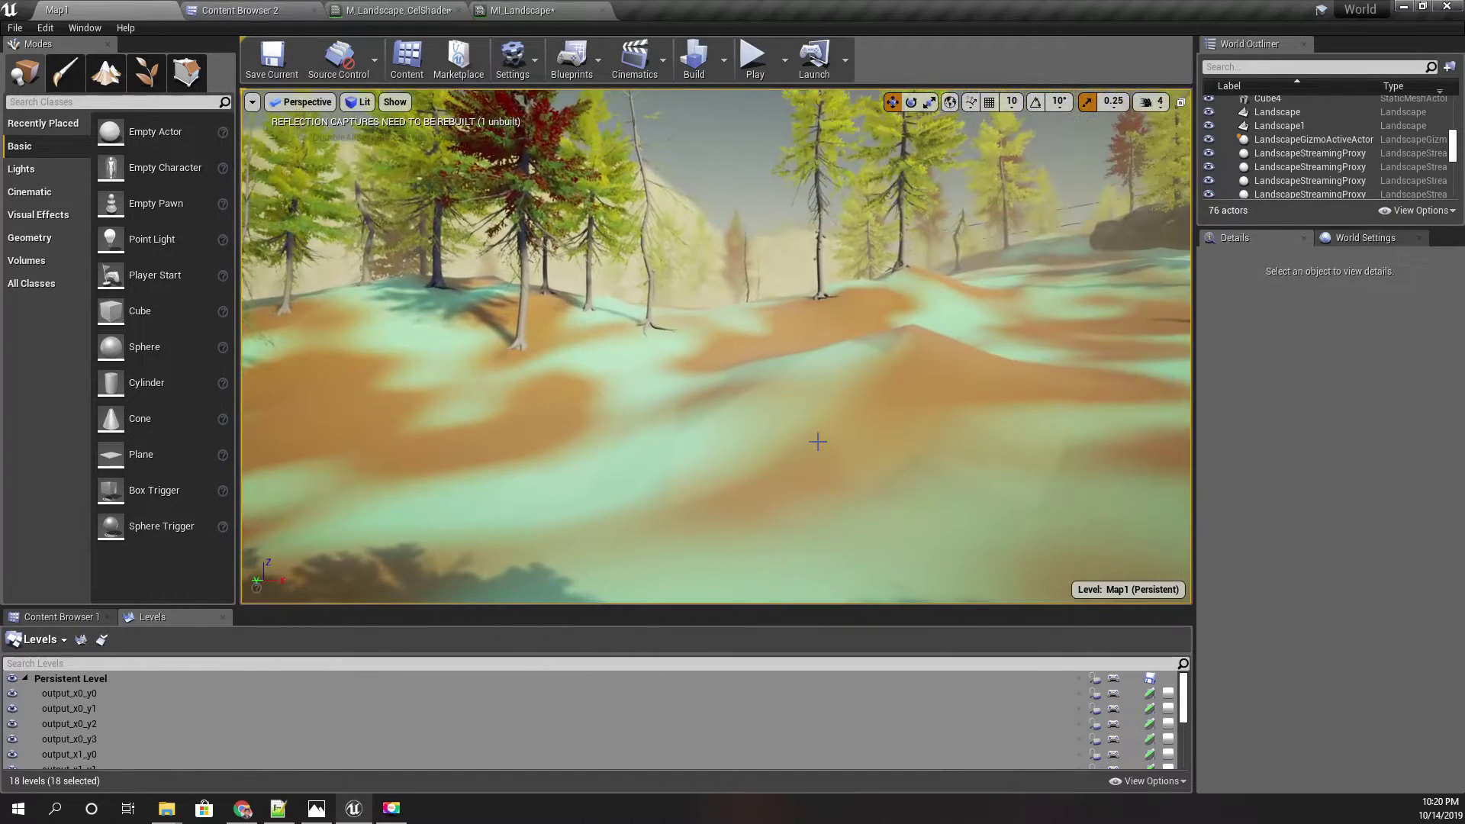
Play the Map1 level in a full-screen viewport, walk the character across the landscape to judge the noise pattern, and stop playing.
key(F11)
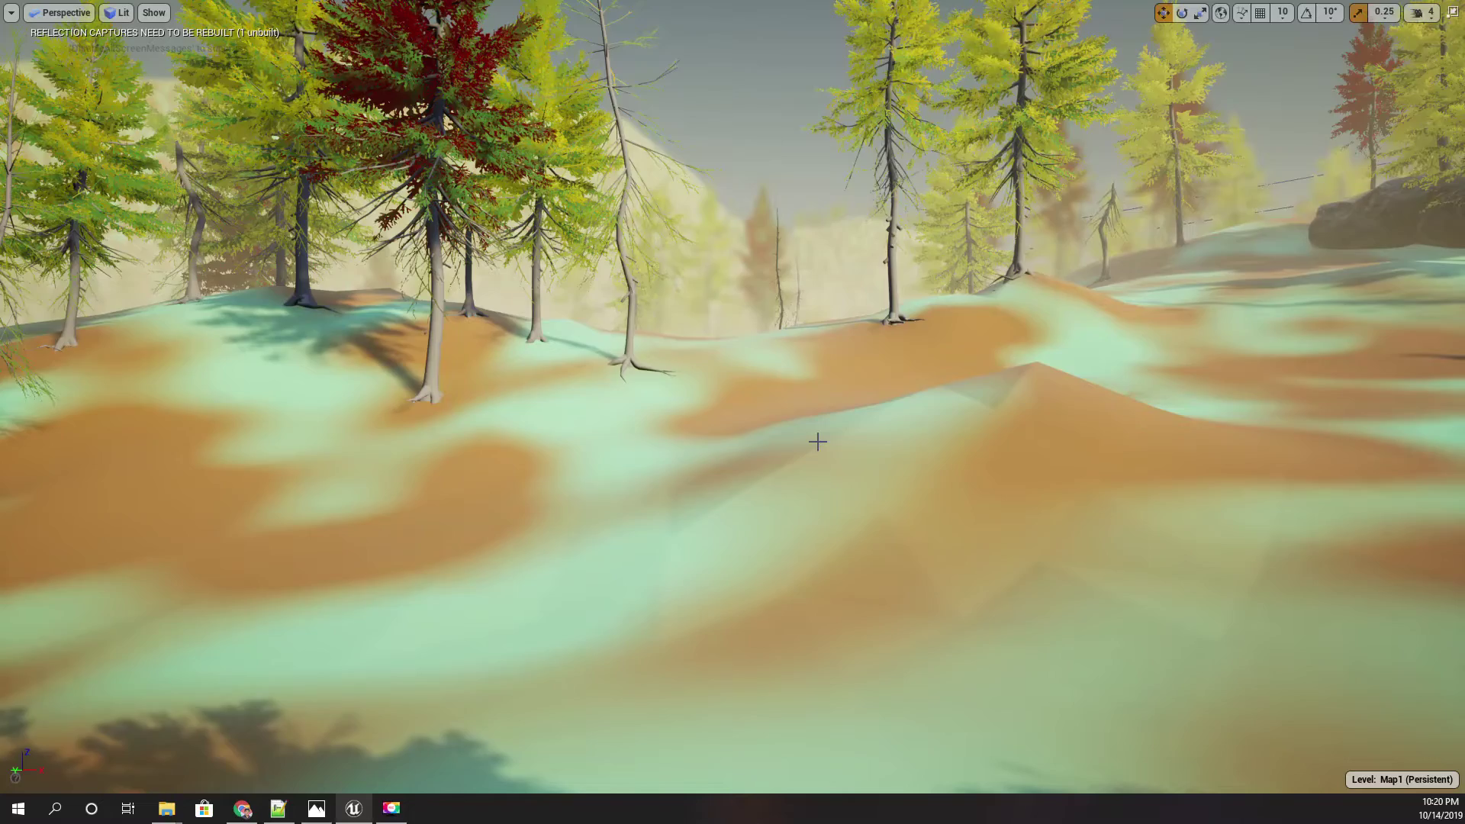
key(alt+p)
key(w)
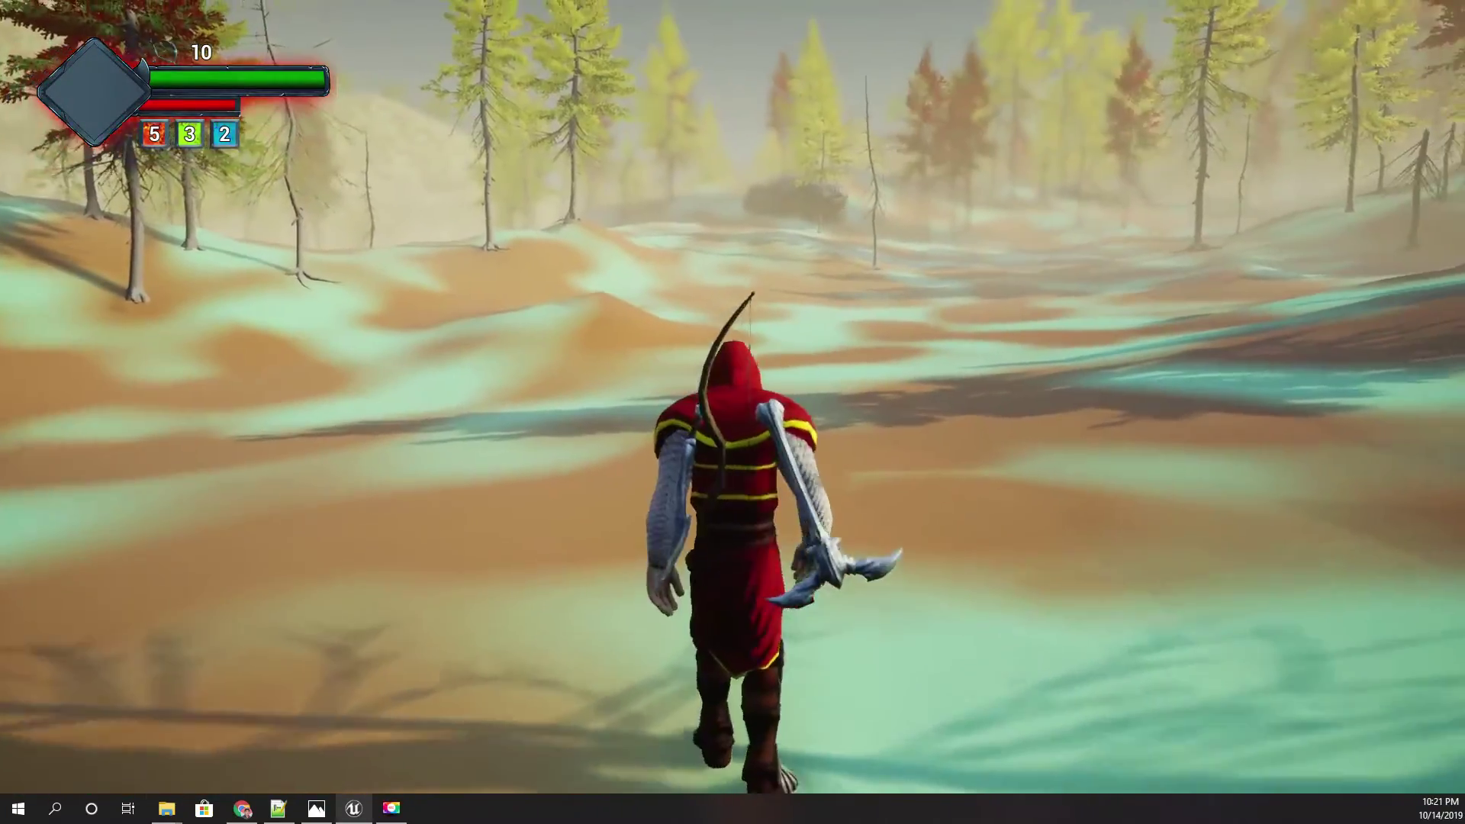
key(w)
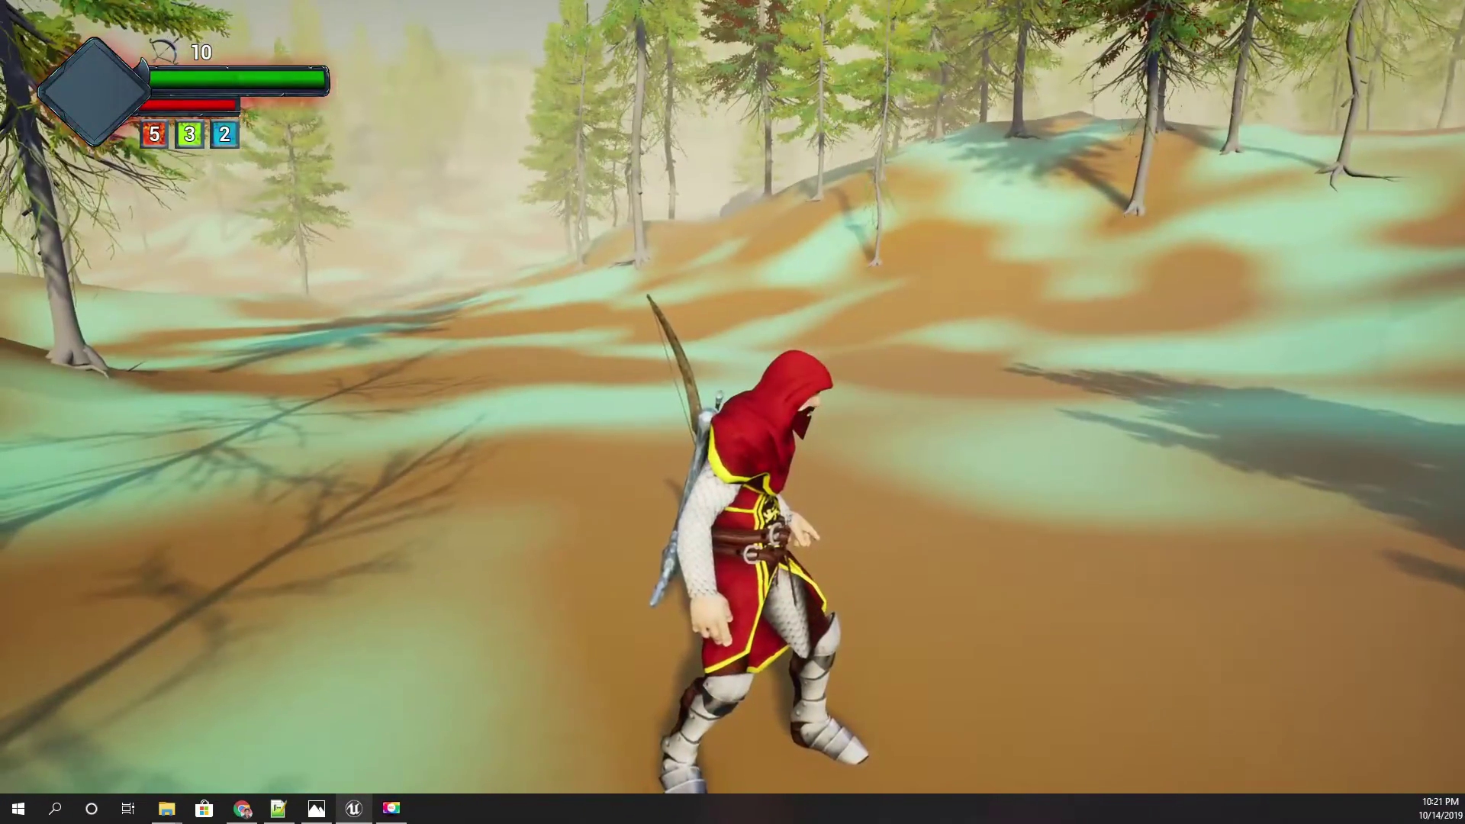
key(shift+w)
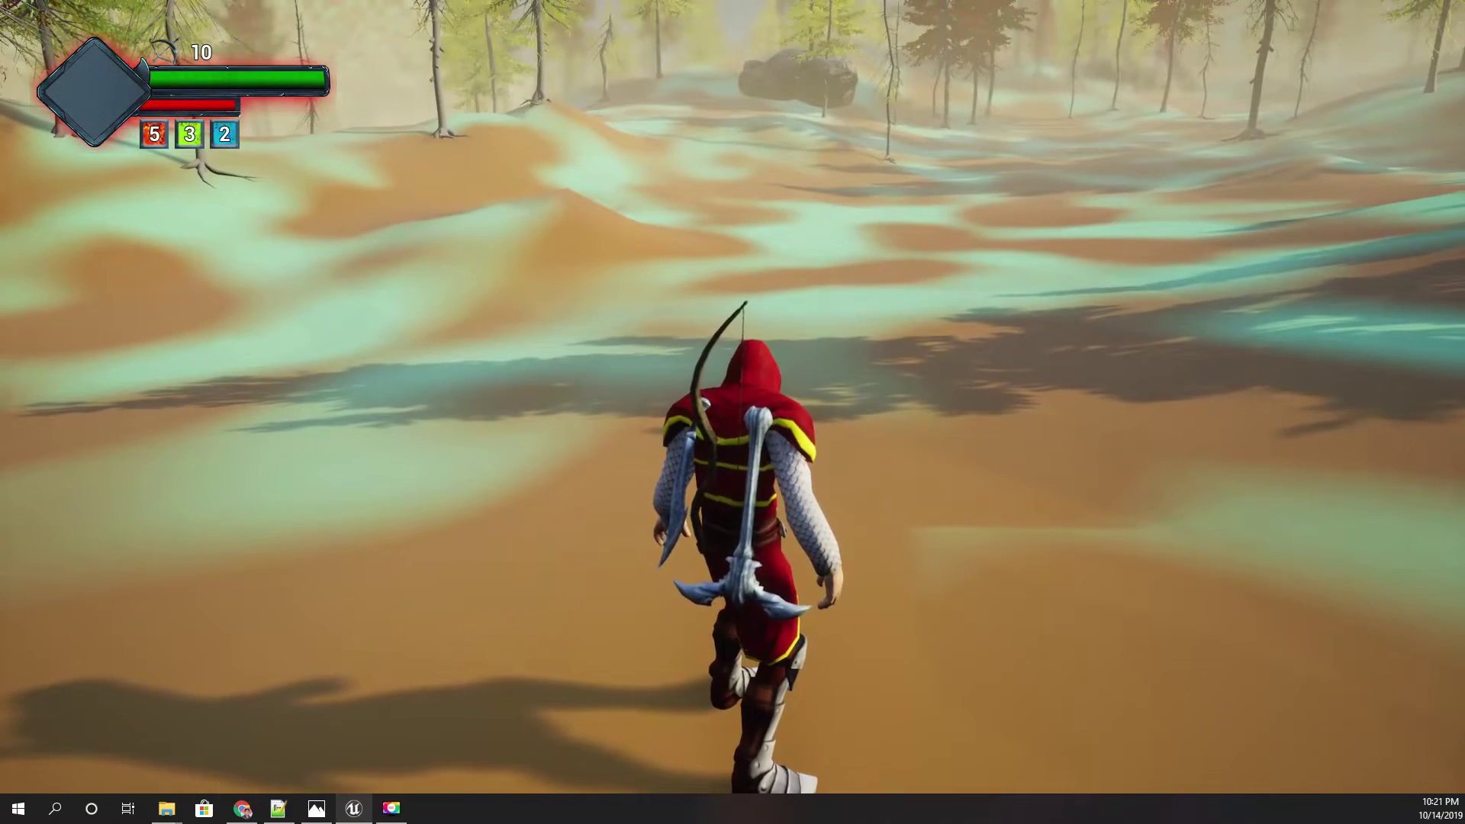
key(Escape)
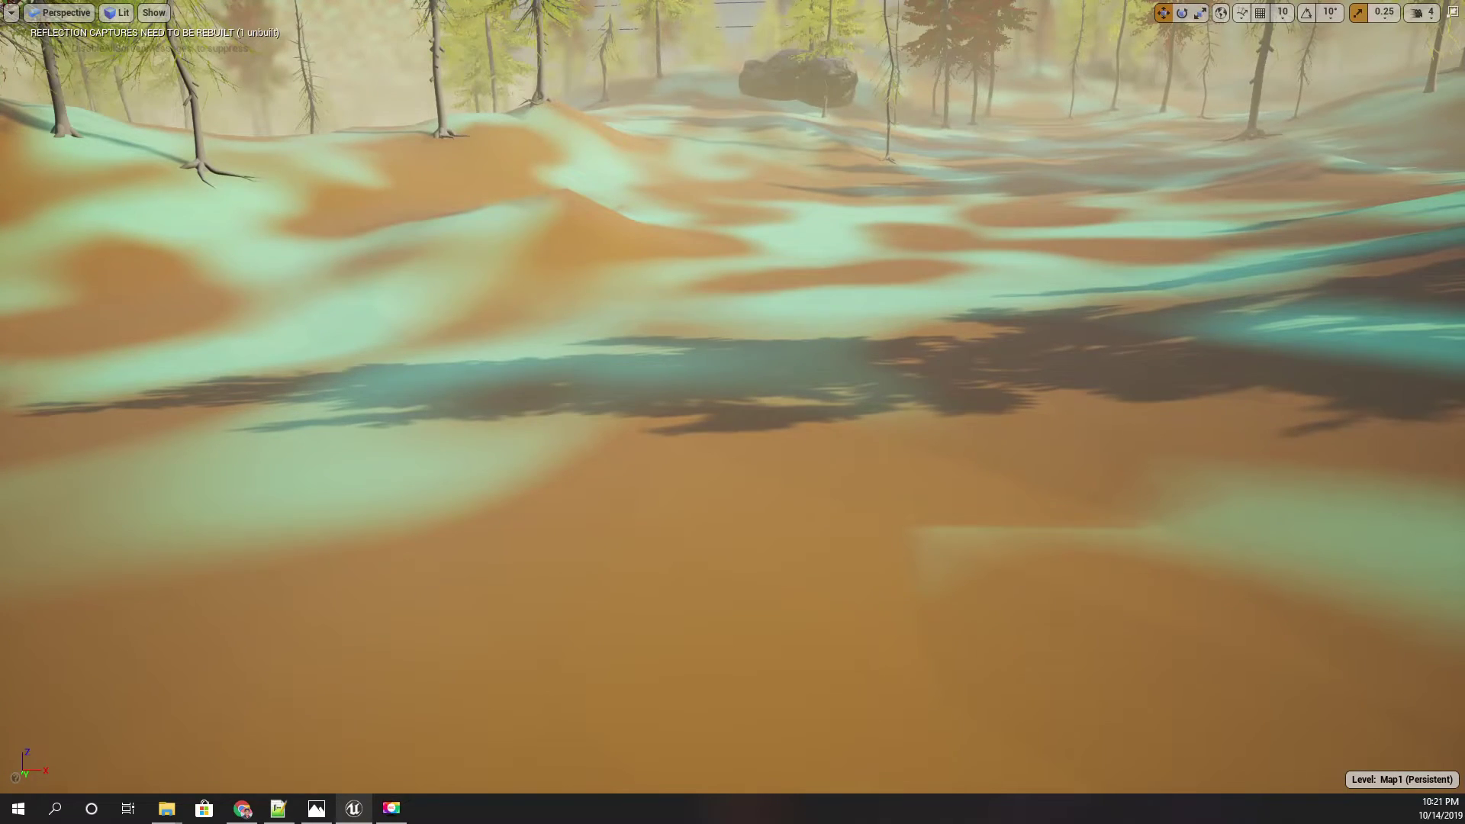
Examine the soil and grass pattern across Map1's hills, trees and distant mountains in the full-screen viewport, and restore the normal layout.
right_drag(846, 455, 543, 452)
right_drag(871, 85, 1051, 94)
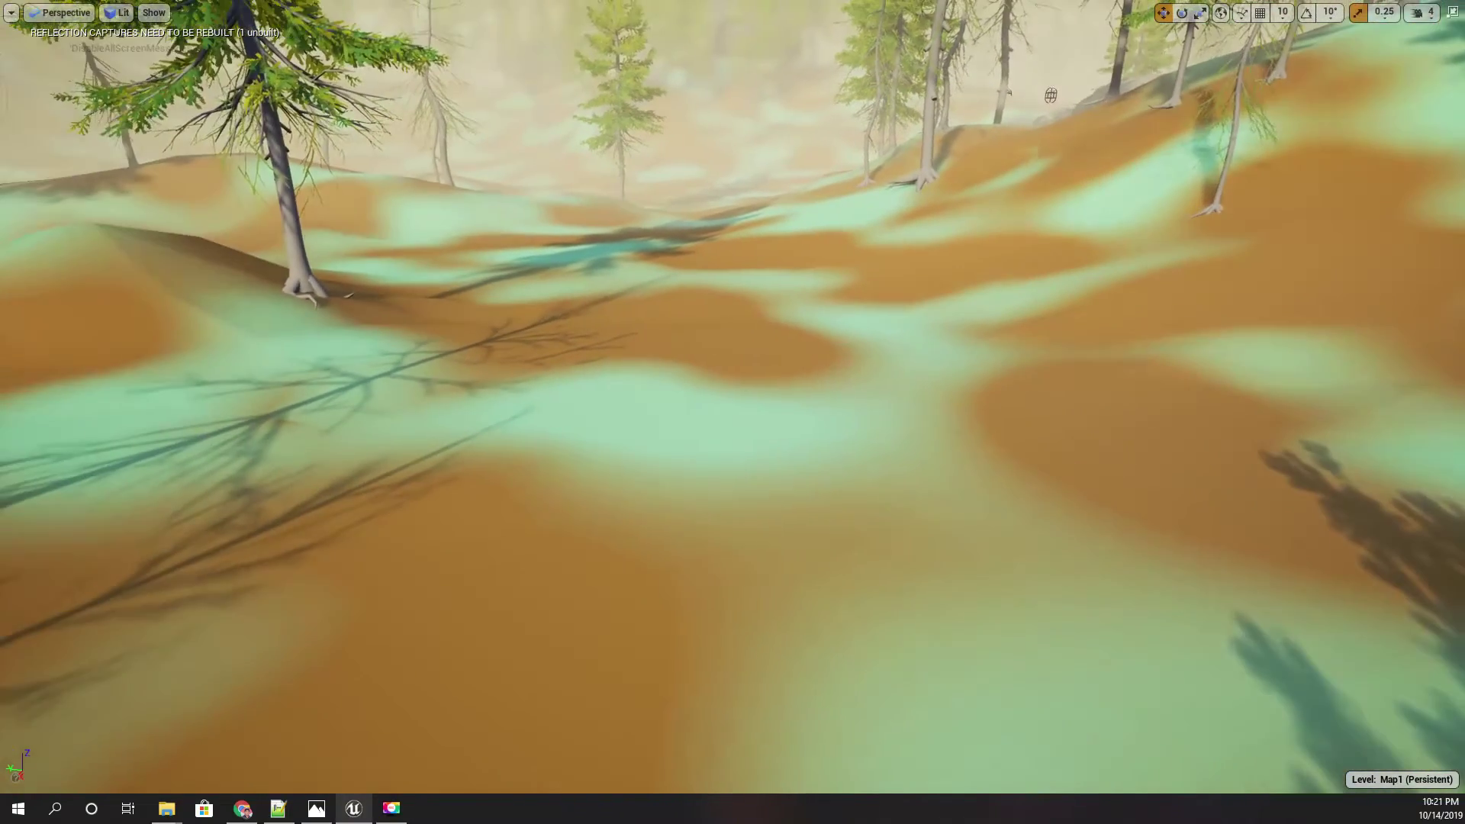
key(F10)
right_drag(945, 466, 639, 429)
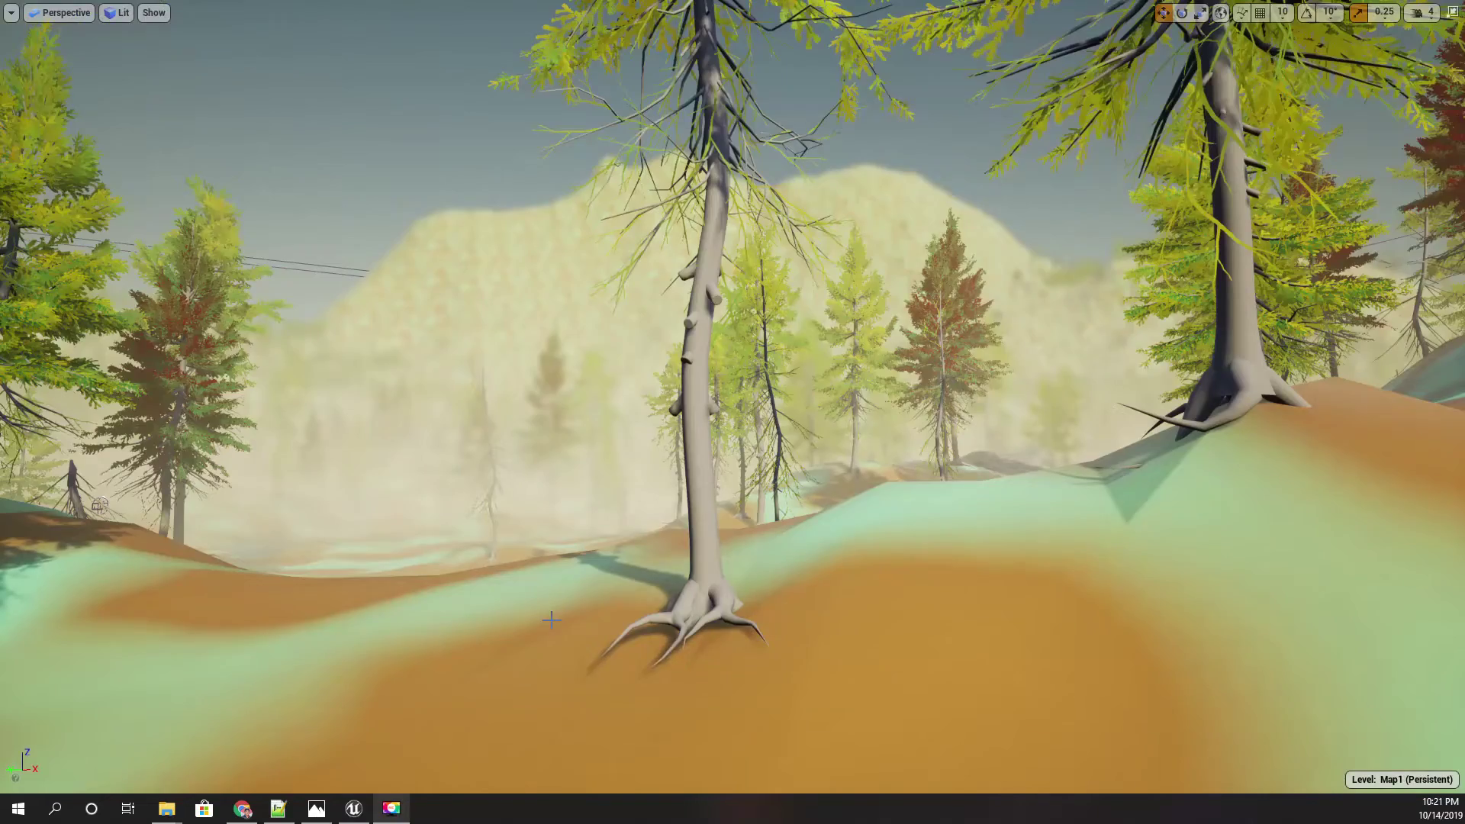
right_drag(732, 412, 790, 413)
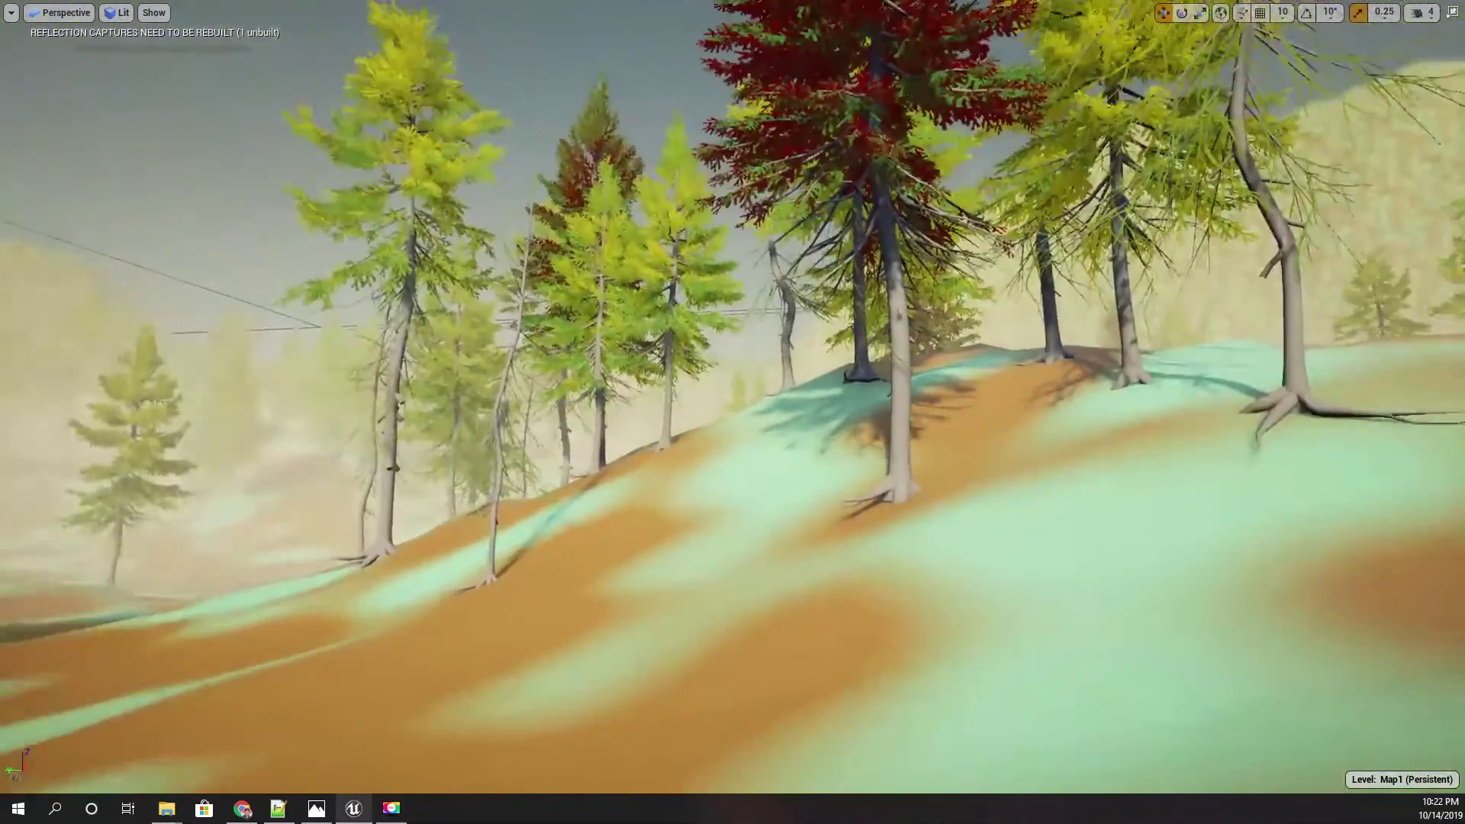
right_drag(759, 414, 984, 397)
right_drag(820, 415, 557, 466)
right_drag(850, 288, 804, 268)
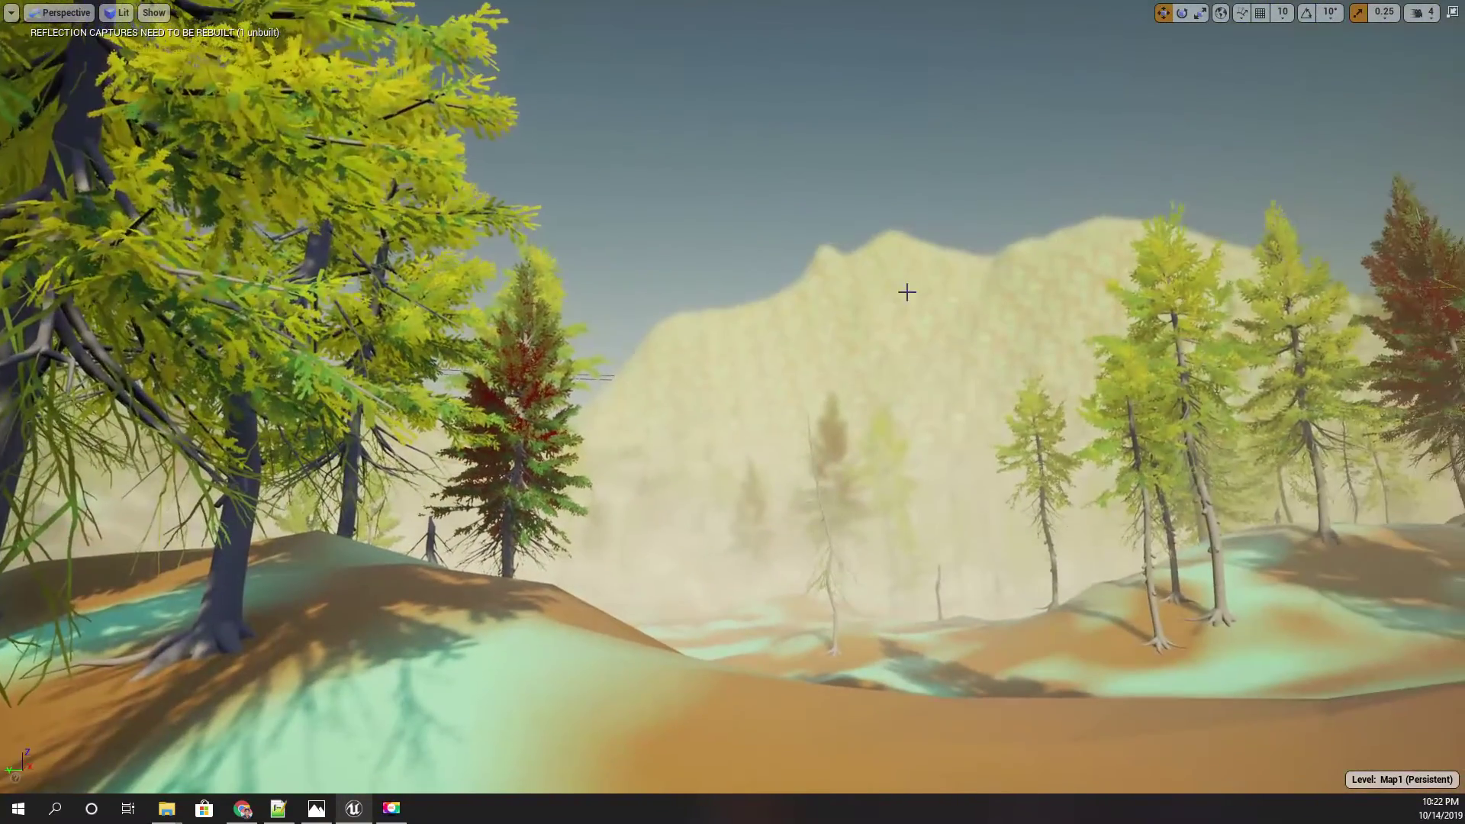
right_drag(744, 433, 839, 473)
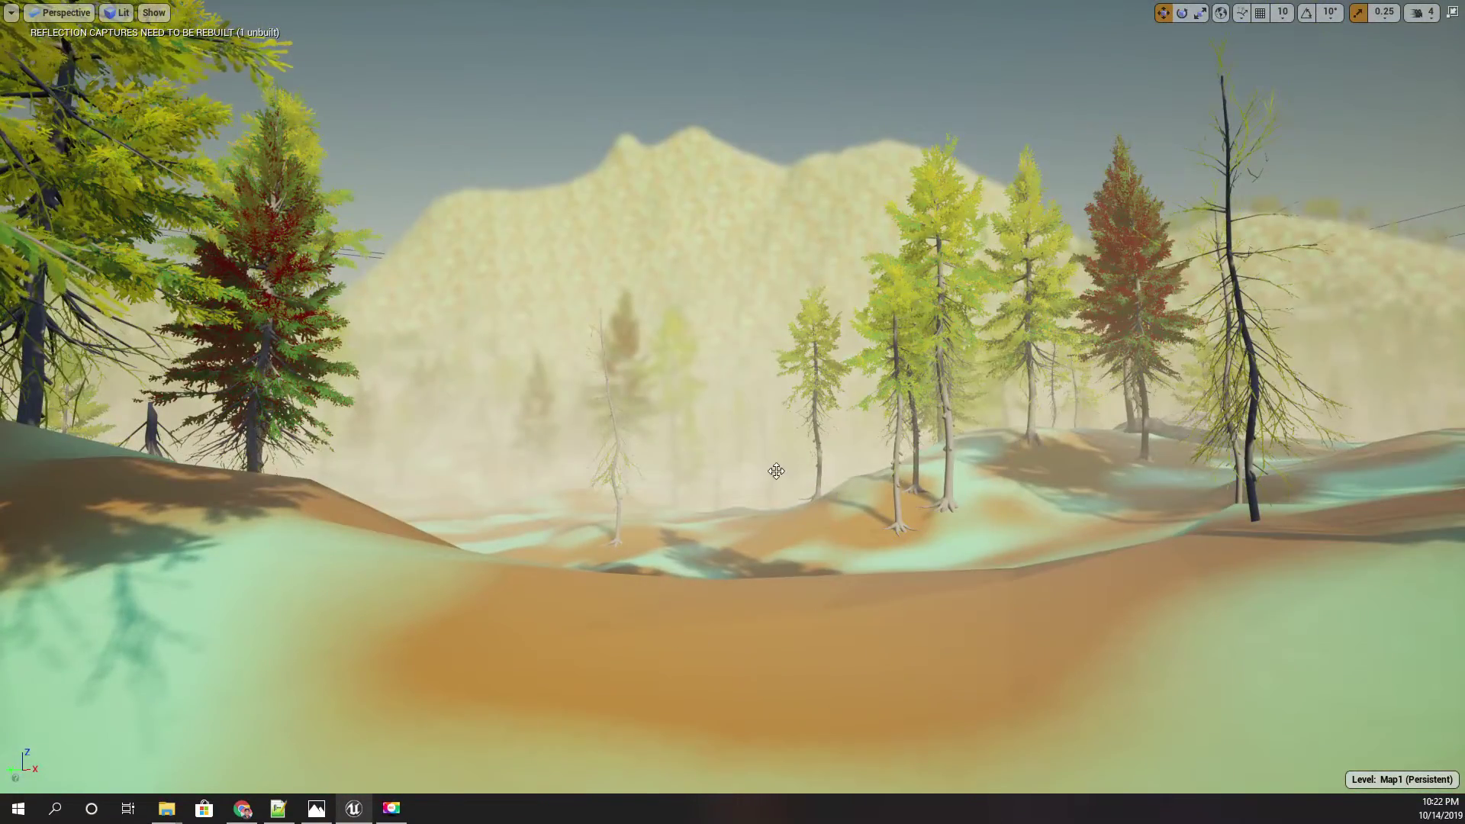
right_drag(690, 458, 692, 460)
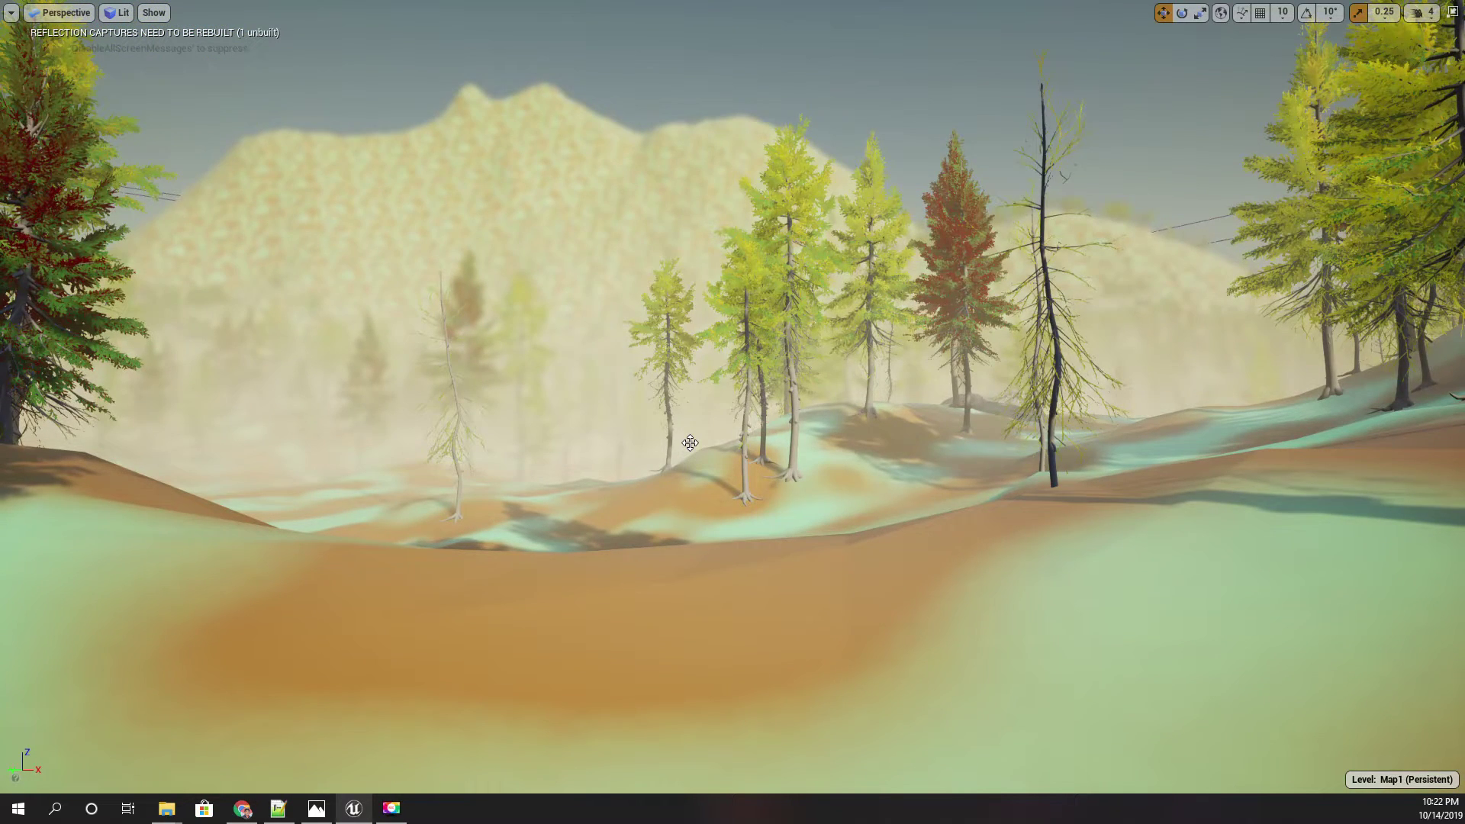
right_drag(690, 438, 643, 454)
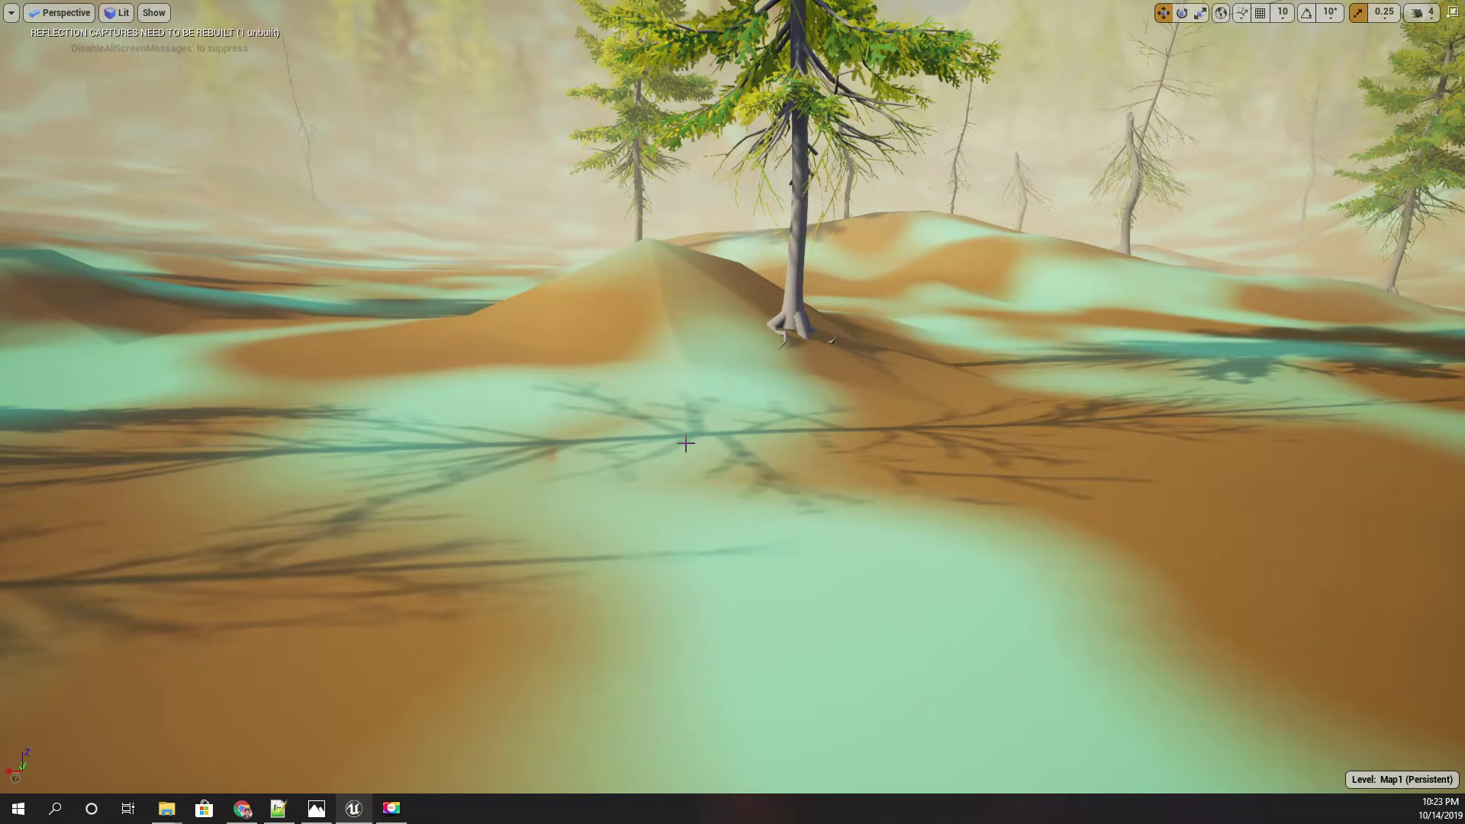
right_drag(672, 440, 675, 427)
right_drag(684, 500, 698, 499)
key(F11)
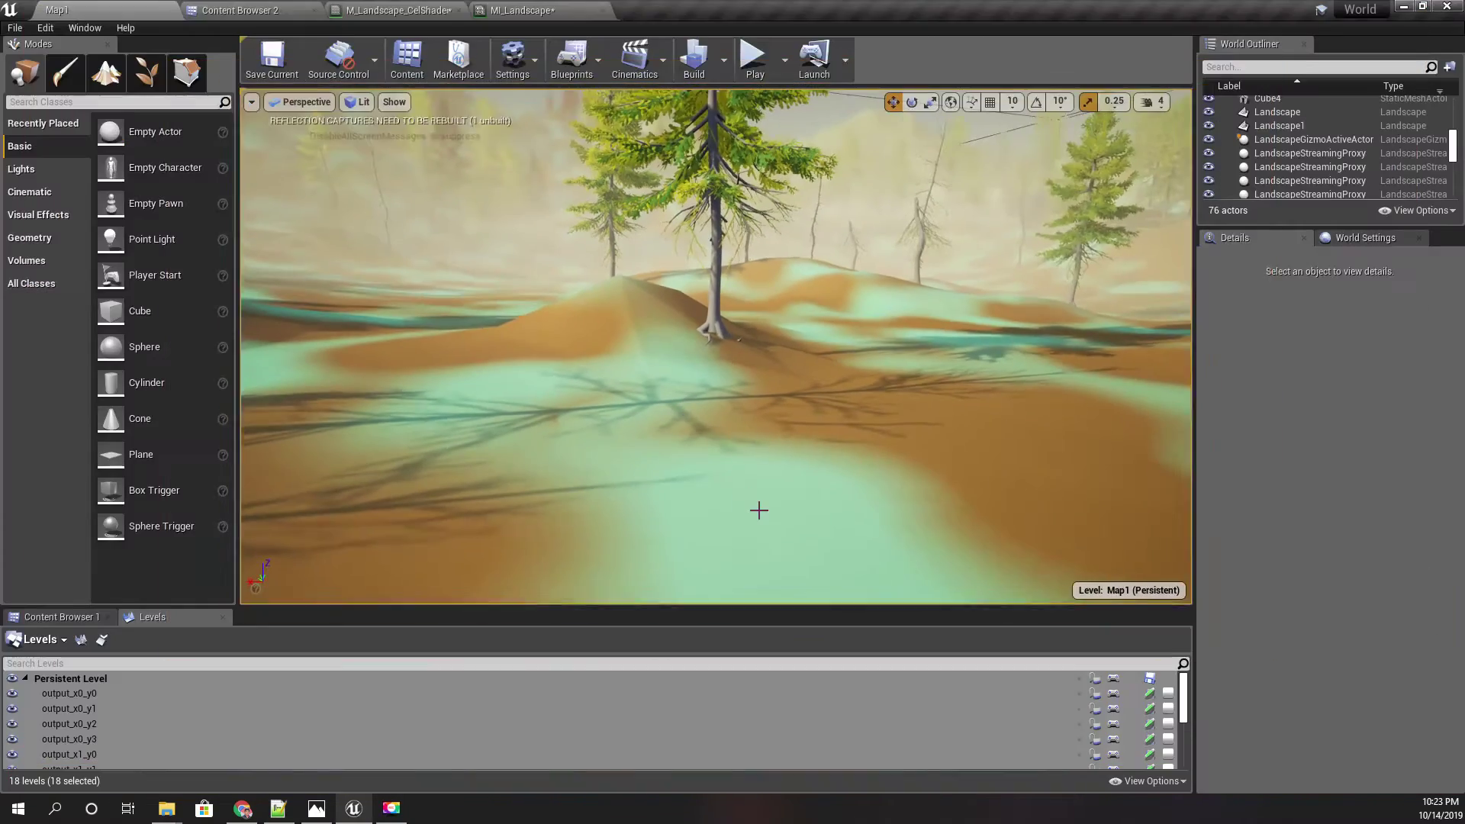
Detach the MI_Landscape editor into a floating window over the level editor and widen the level viewport.
drag(526, 10, 1048, 394)
drag(1332, 399, 422, 419)
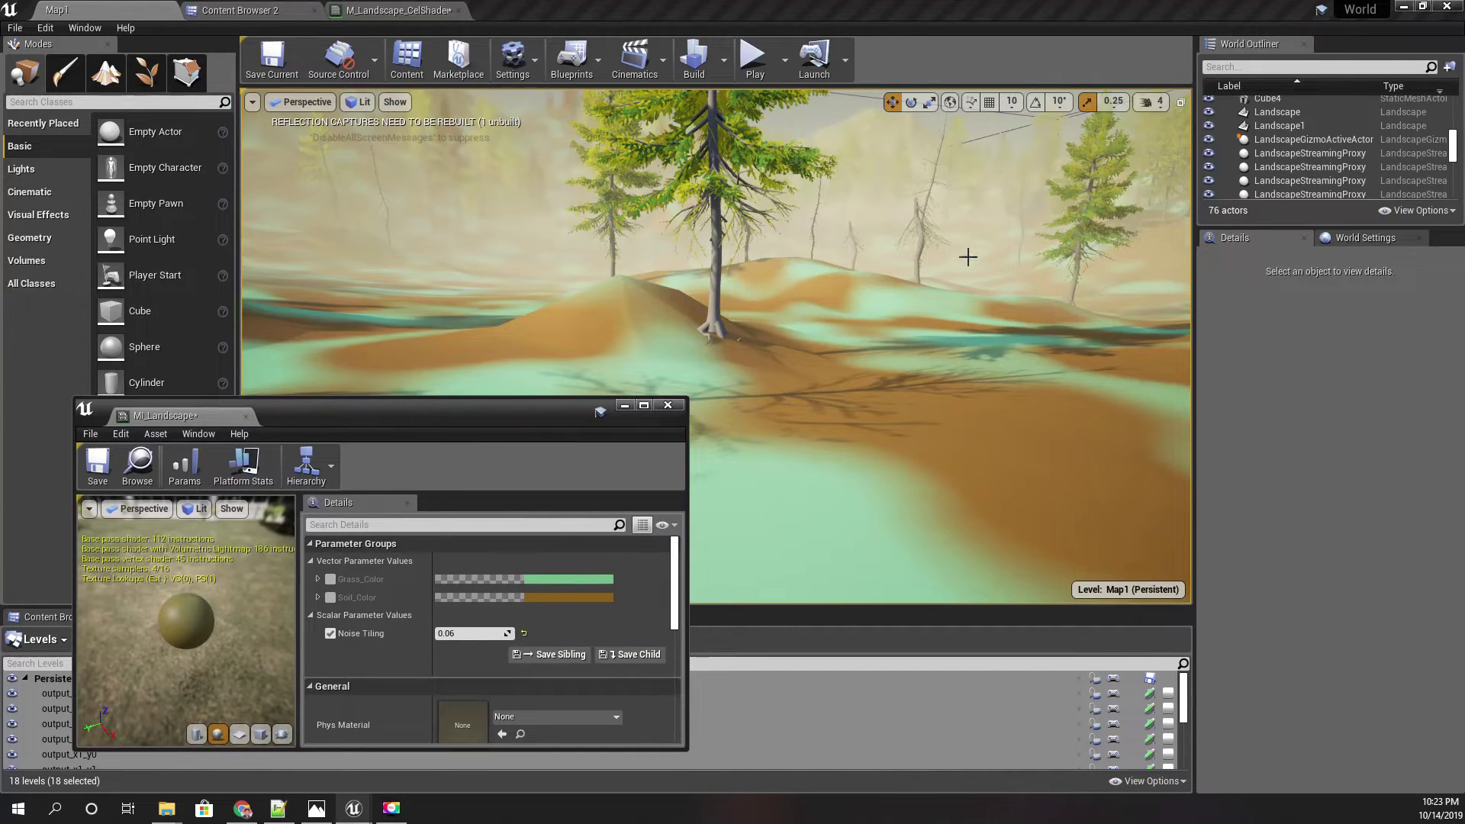
drag(1192, 358, 1410, 359)
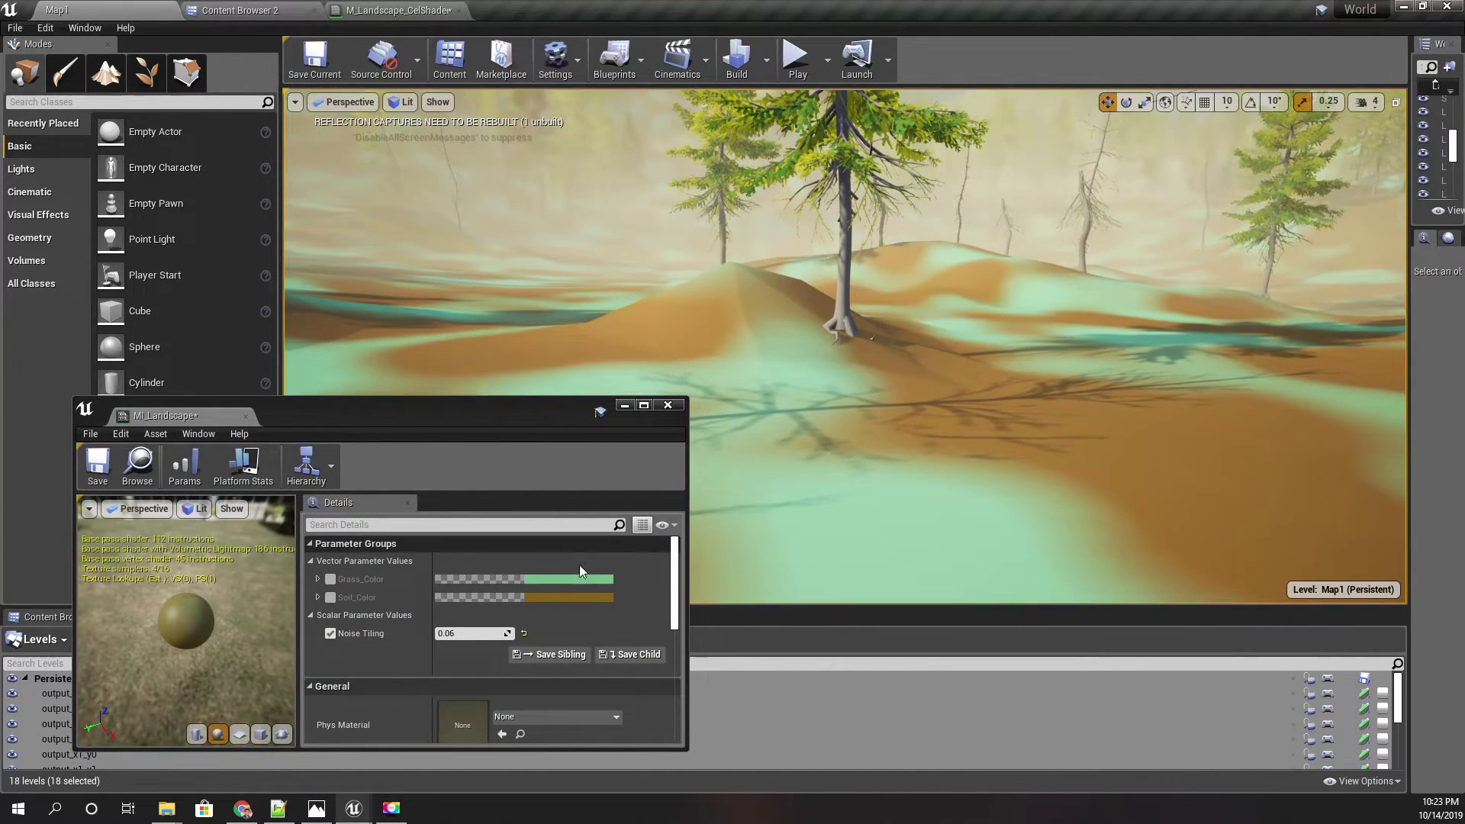
Override Grass_Color in MI_Landscape with a yellow-green of about hex sRGB 9DBB3D00, and close the material instance.
click(332, 579)
right_drag(1098, 381, 1068, 380)
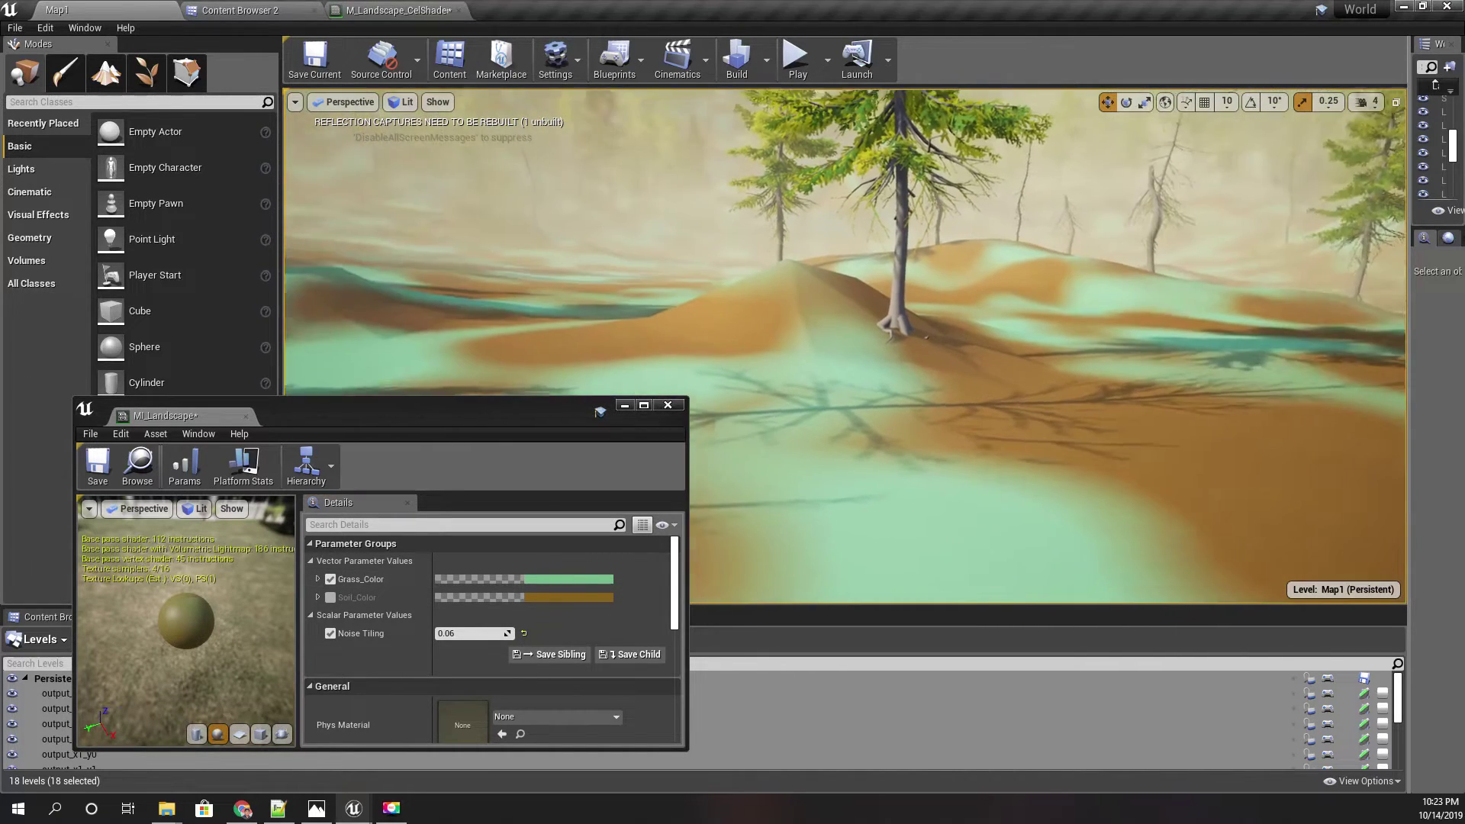
right_drag(732, 496, 710, 496)
click(556, 579)
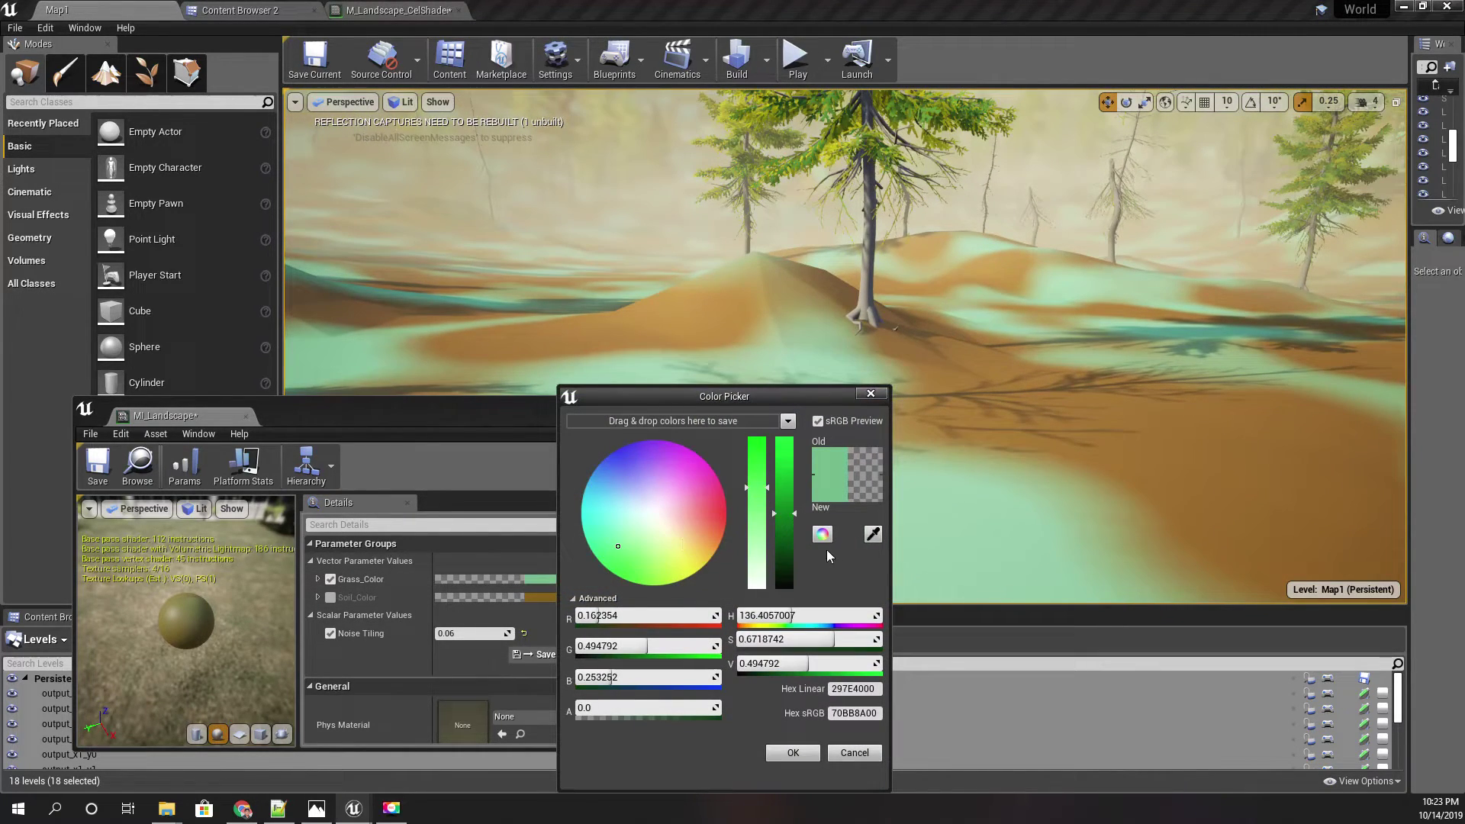
mouse_move(620, 546)
mouse_down()
mouse_move(648, 556)
mouse_move(597, 569)
mouse_move(658, 574)
mouse_up()
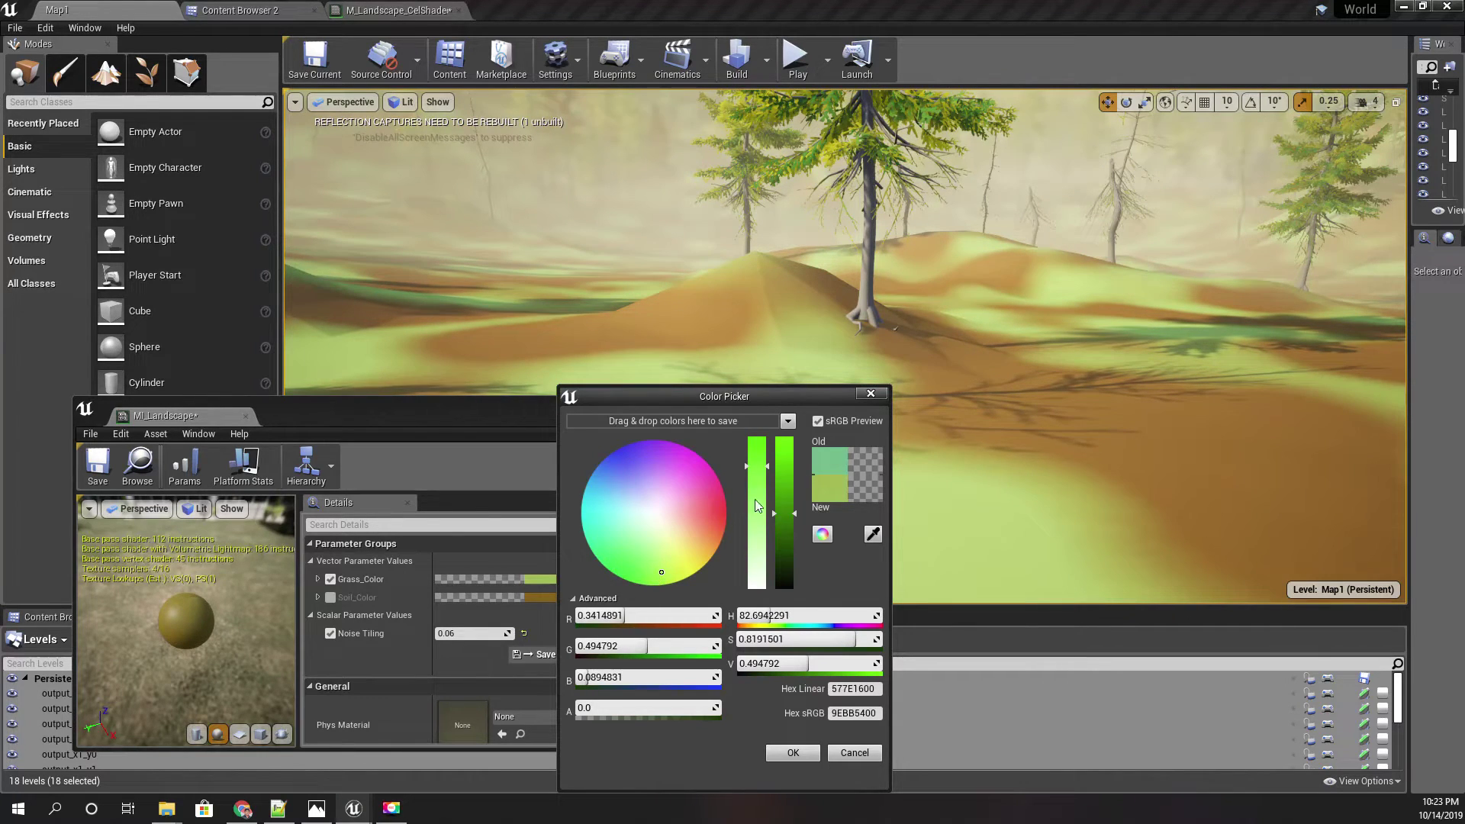
mouse_move(729, 395)
mouse_down()
mouse_move(1335, 316)
mouse_move(496, 291)
mouse_move(537, 304)
mouse_up()
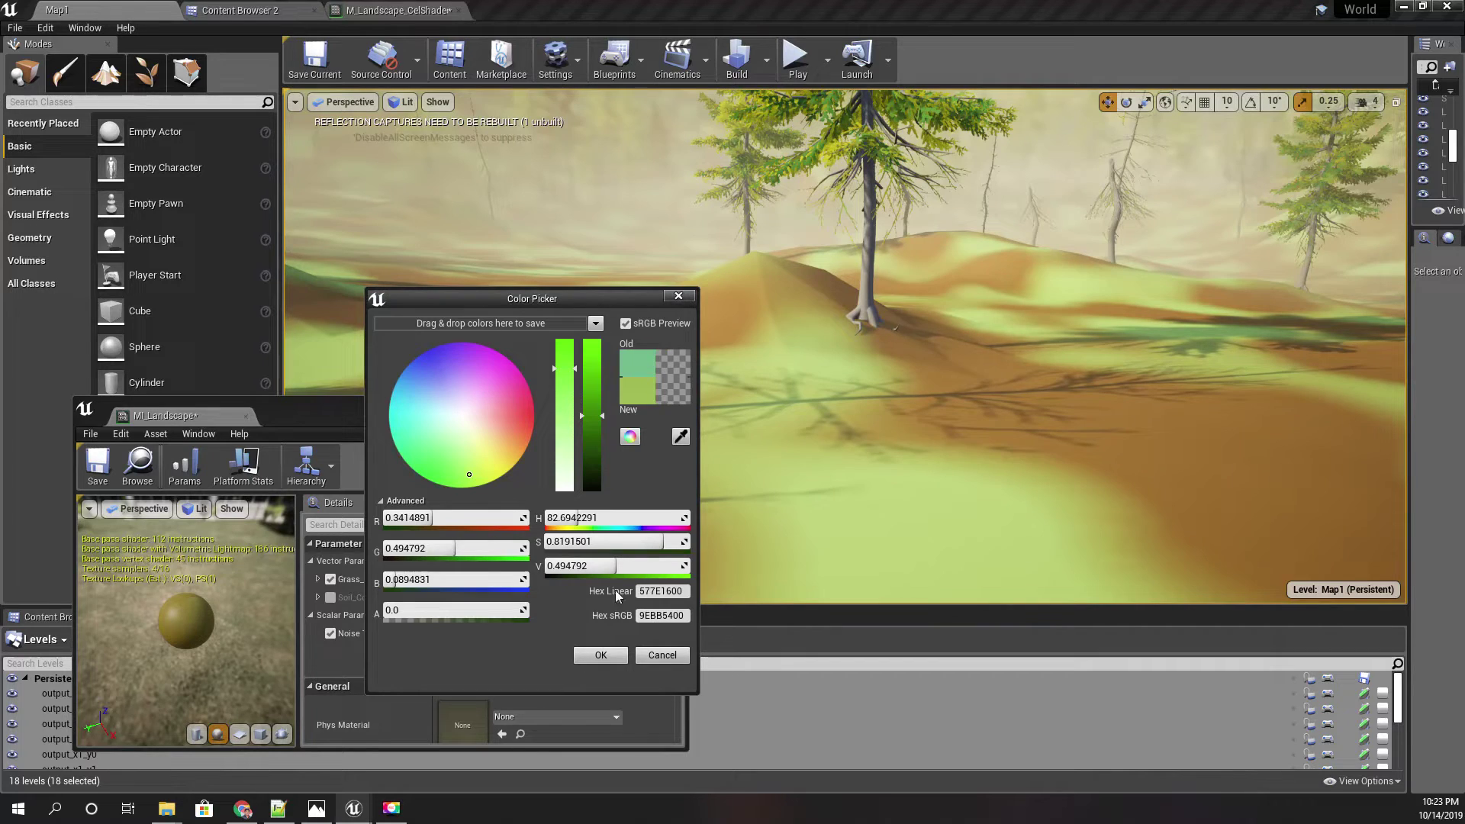
drag(465, 472, 473, 482)
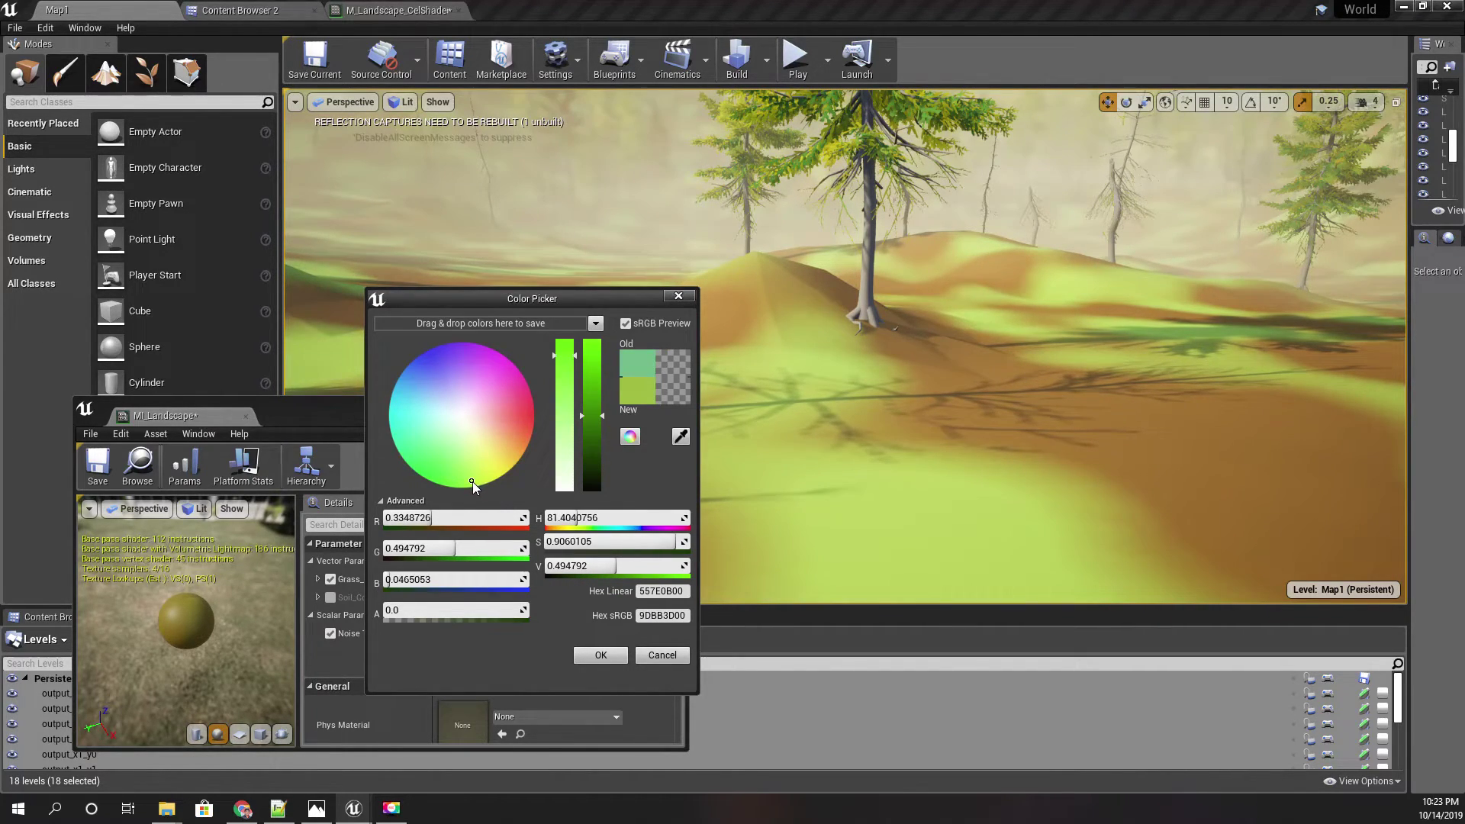
click(678, 296)
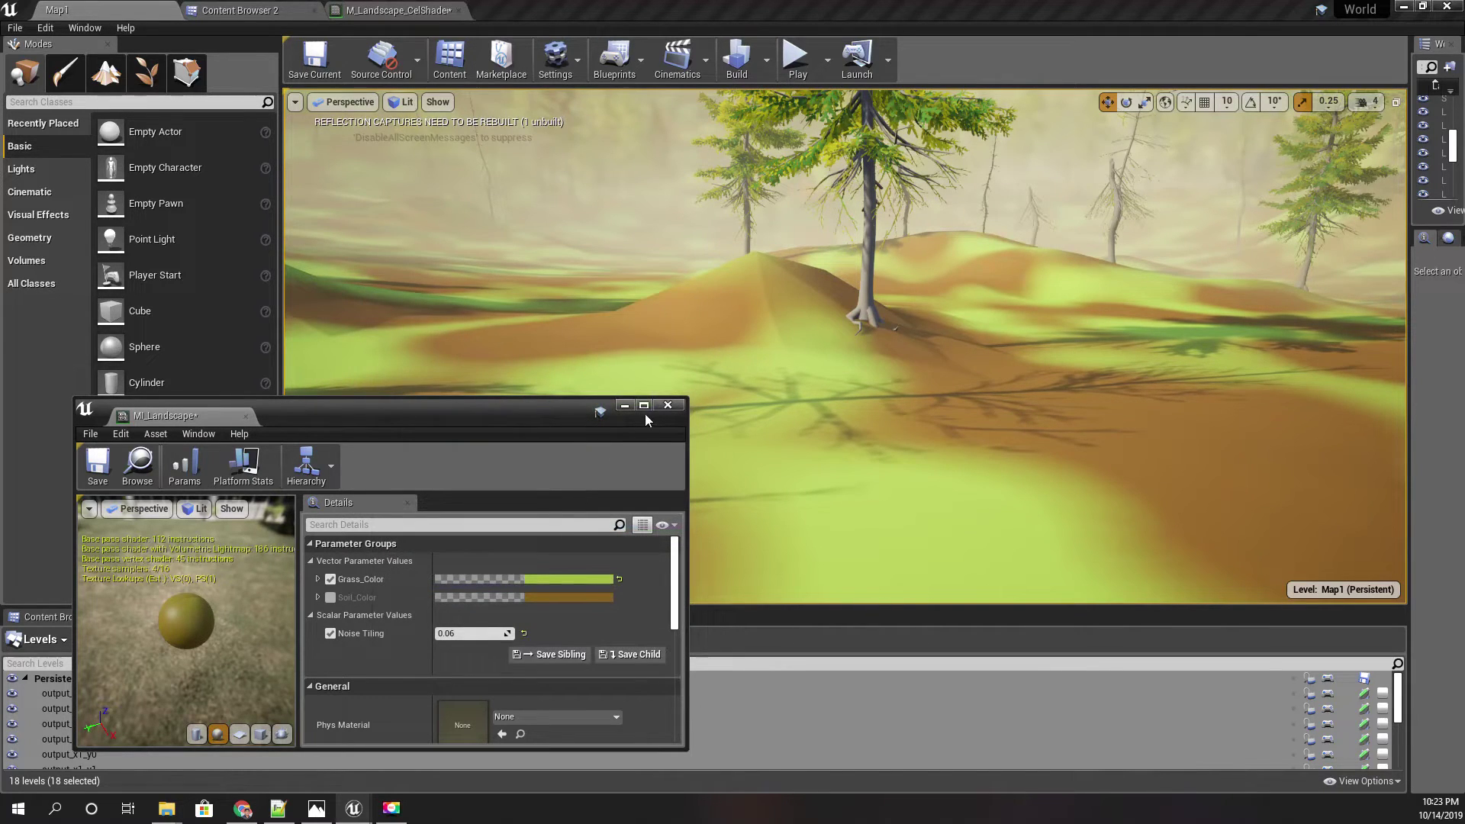
click(670, 404)
Play the Map1 level full screen, run the character over the recolored grass and soil, and stop playing.
right_drag(805, 420, 805, 443)
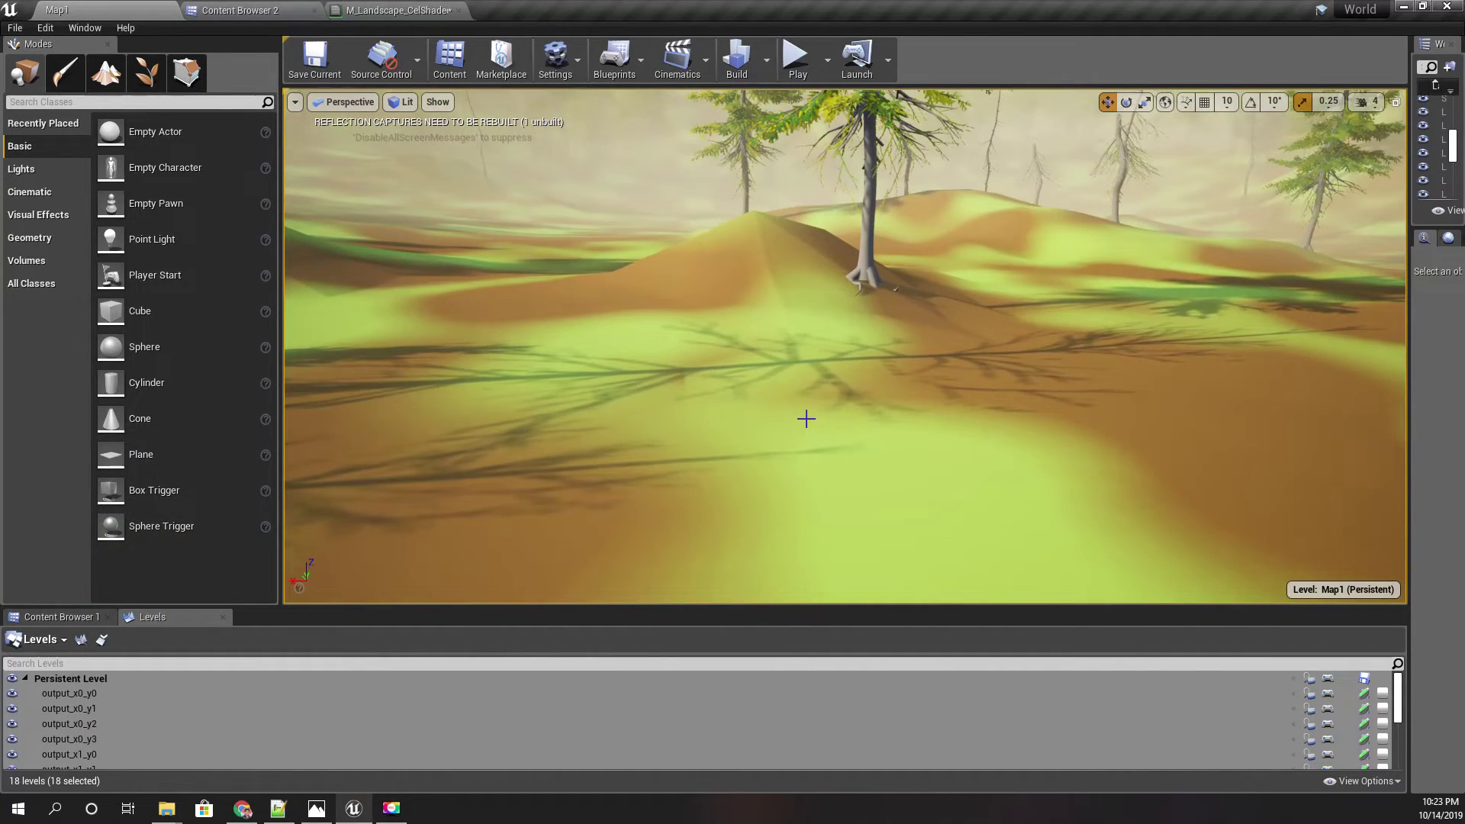
key(F11)
key(alt+p)
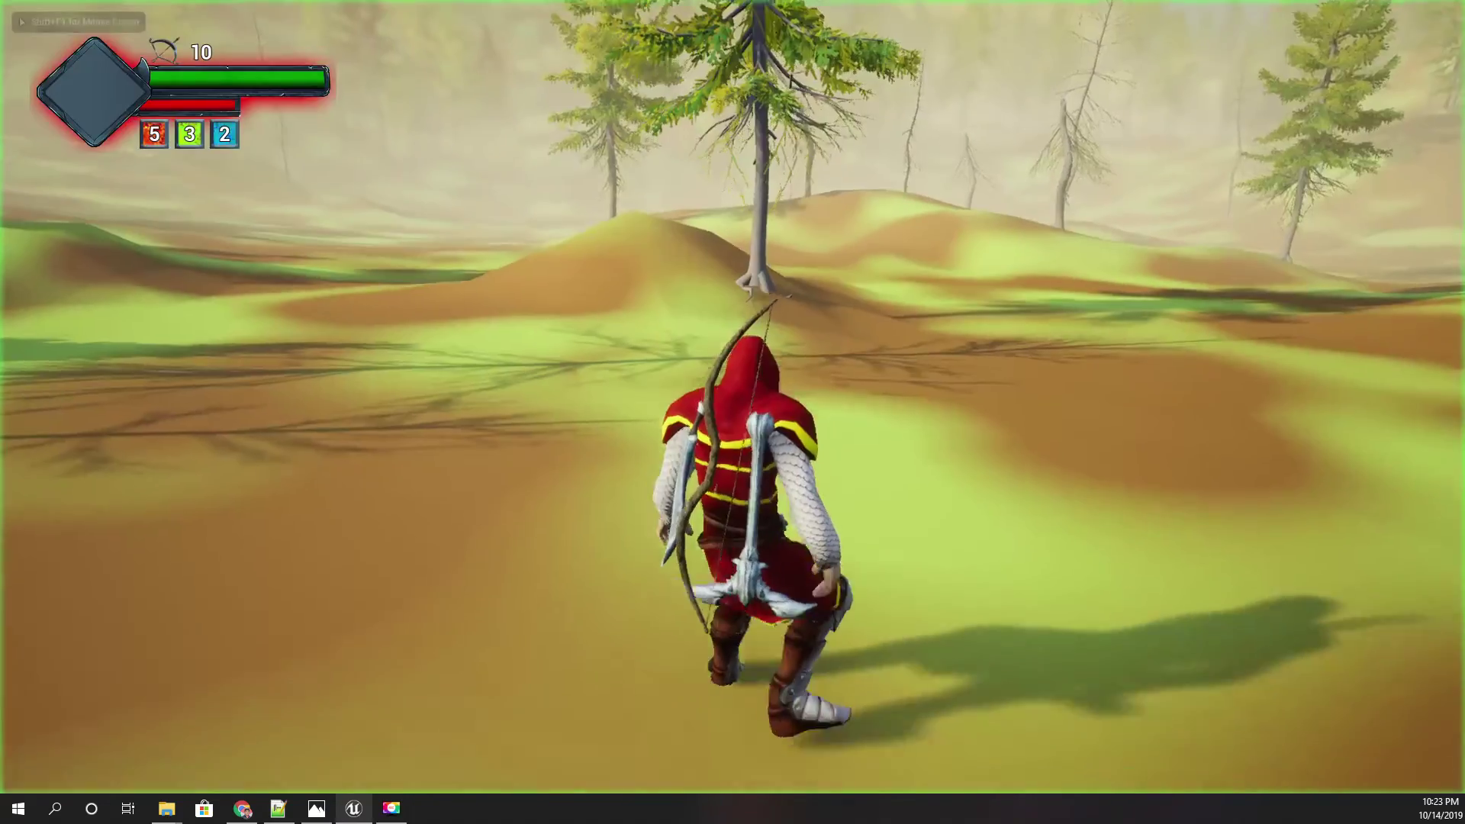
key(w)
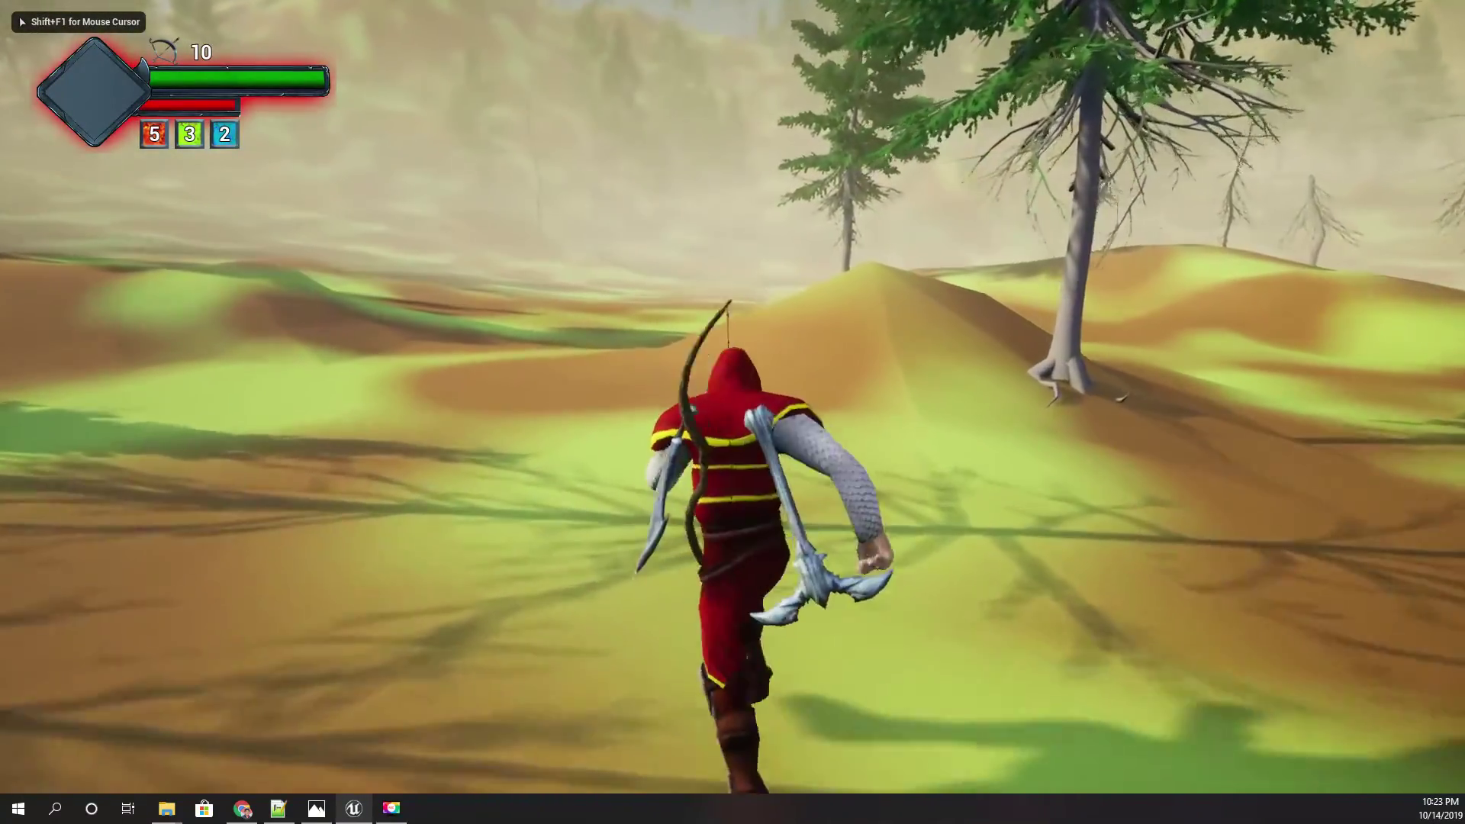
key(a)
key(w)
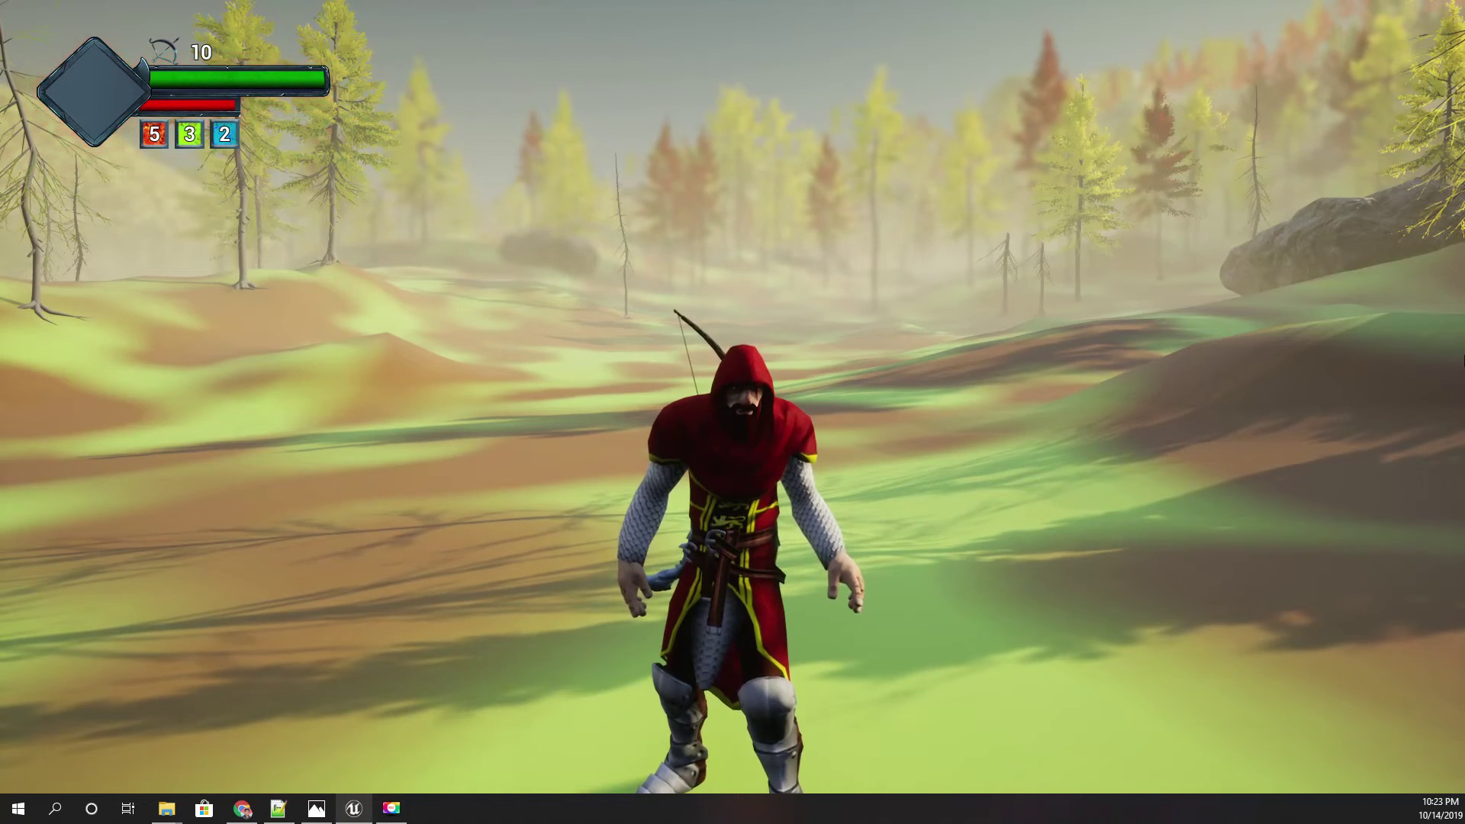
key(Escape)
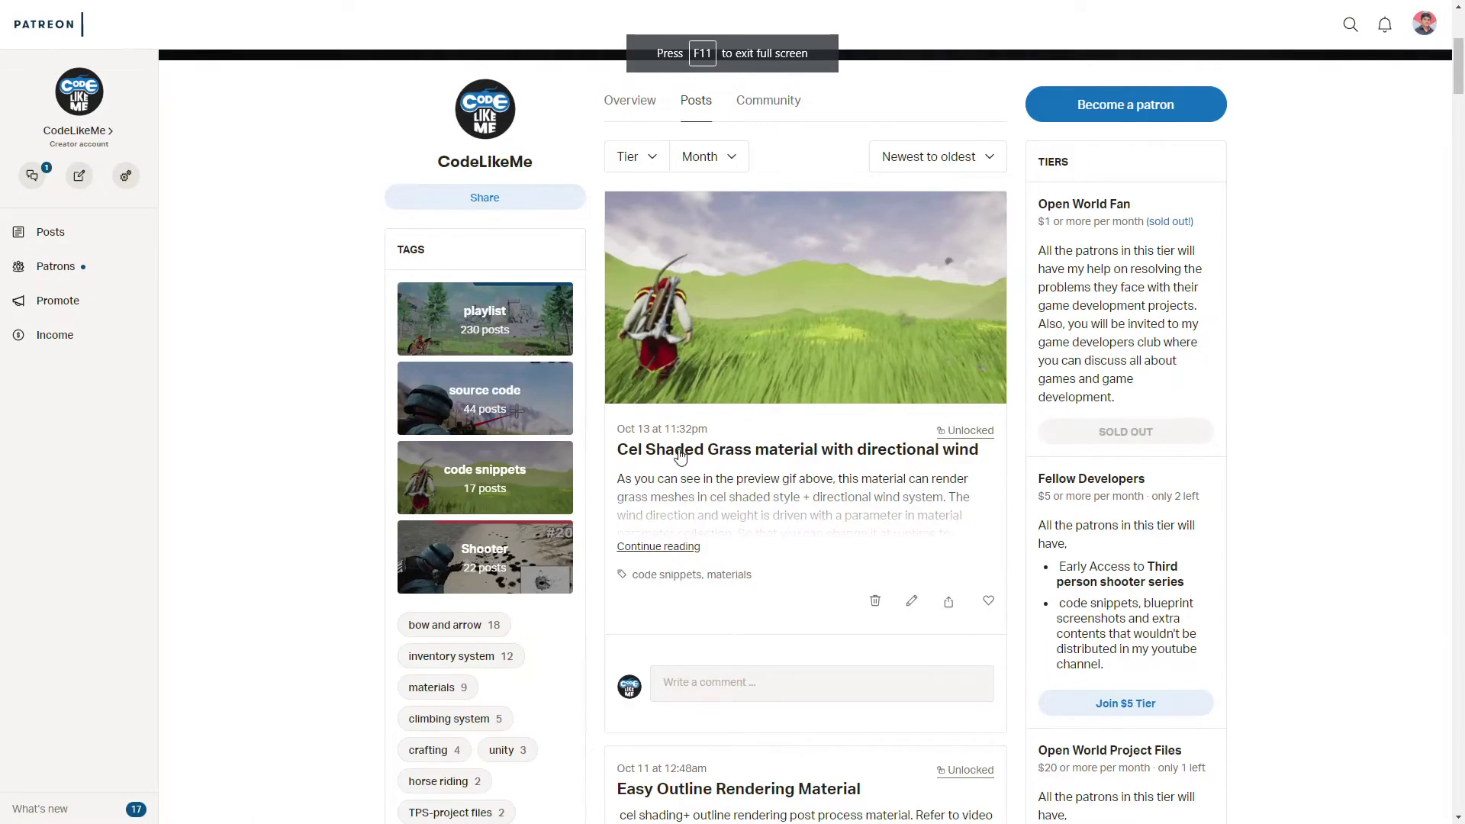
Switch to the CodeLikeMe Patreon page in the browser and look through the posts on cel-shaded grass and outline rendering materials.
scroll(745, 490, down, 2)
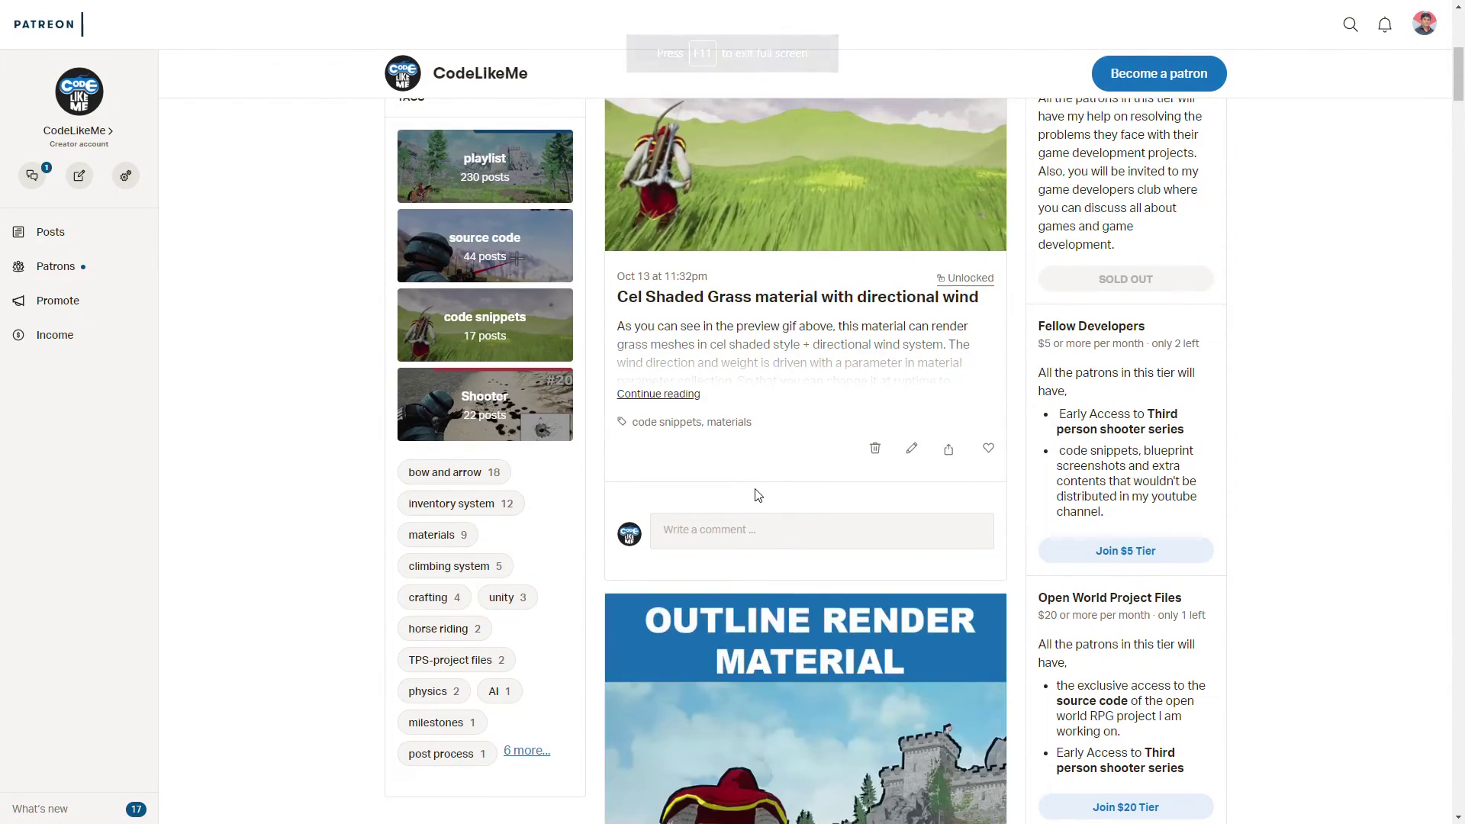
scroll(756, 495, up, 4)
scroll(893, 482, down, 2)
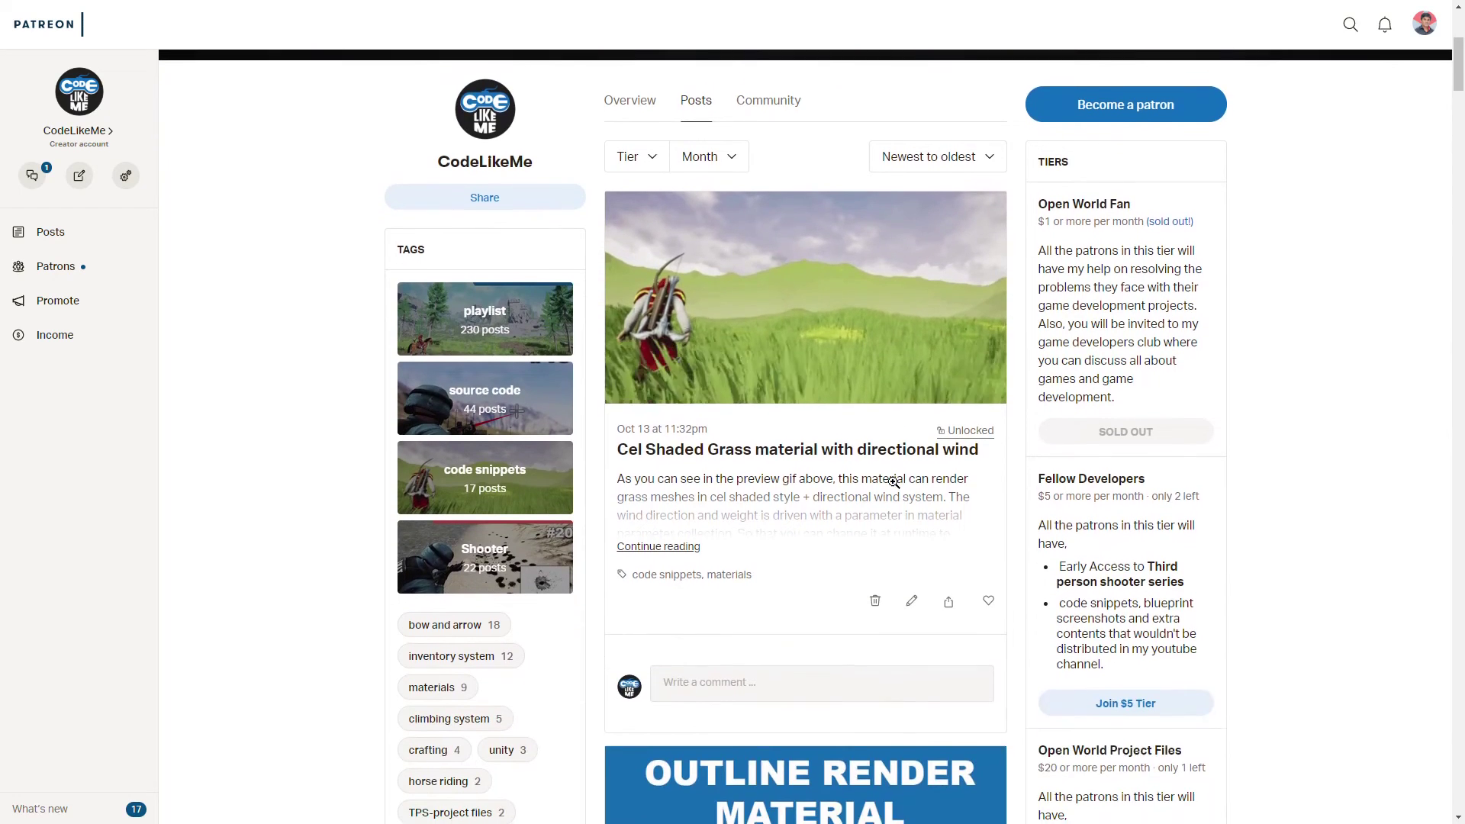
scroll(893, 482, down, 12)
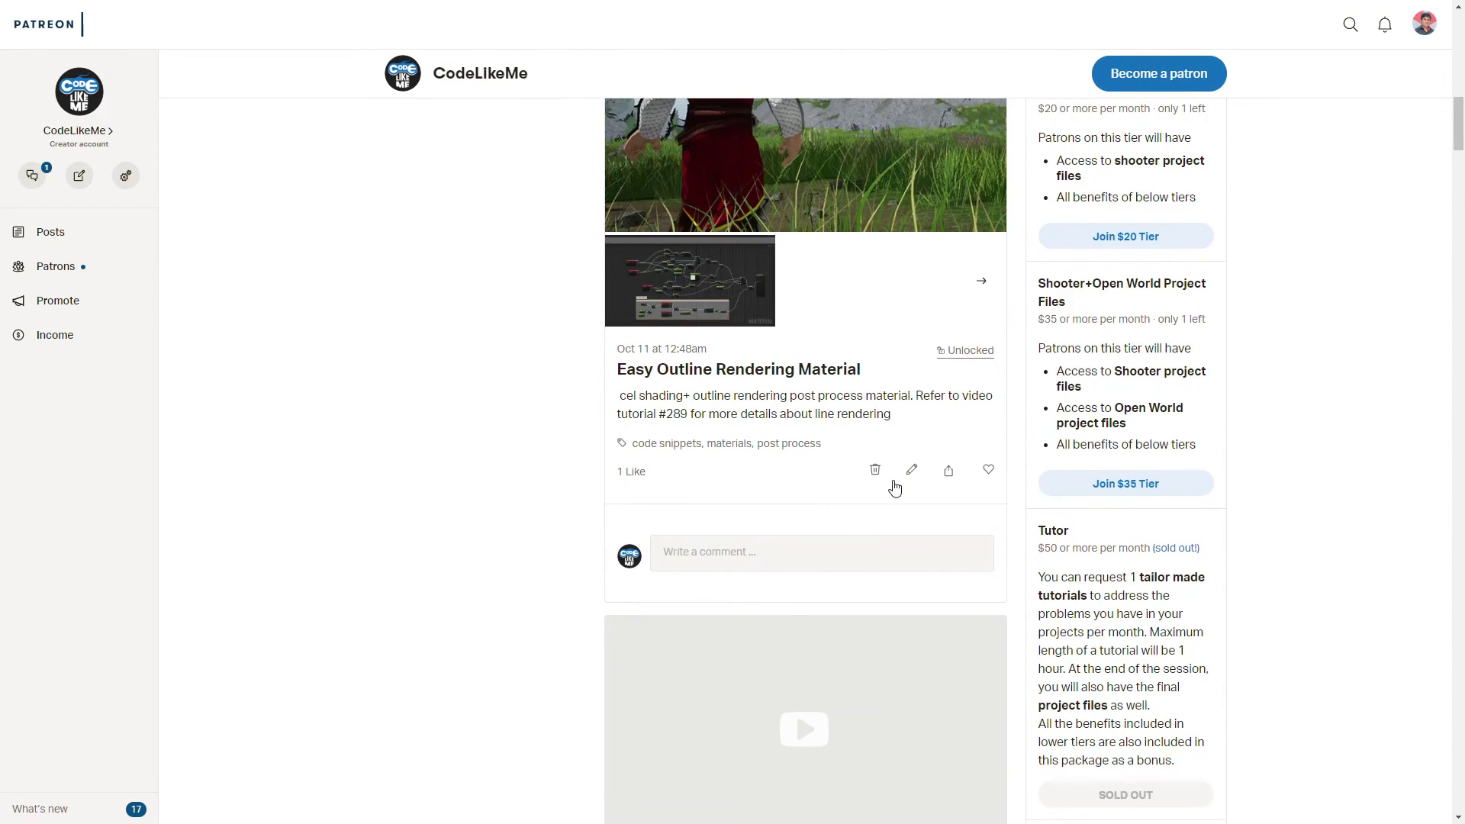
scroll(893, 489, down, 3)
scroll(837, 519, down, 5)
scroll(839, 517, up, 5)
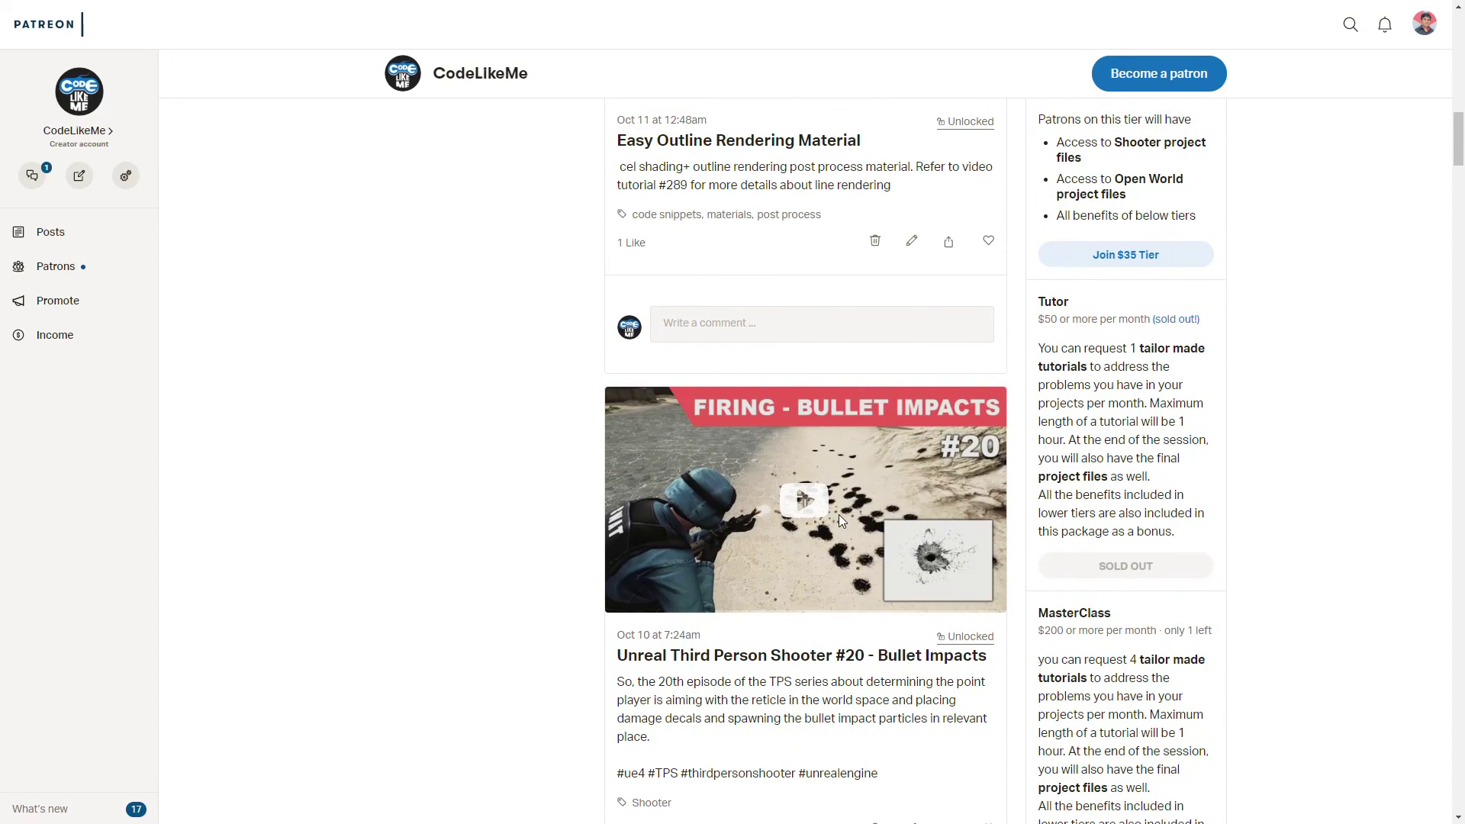
scroll(828, 515, up, 10)
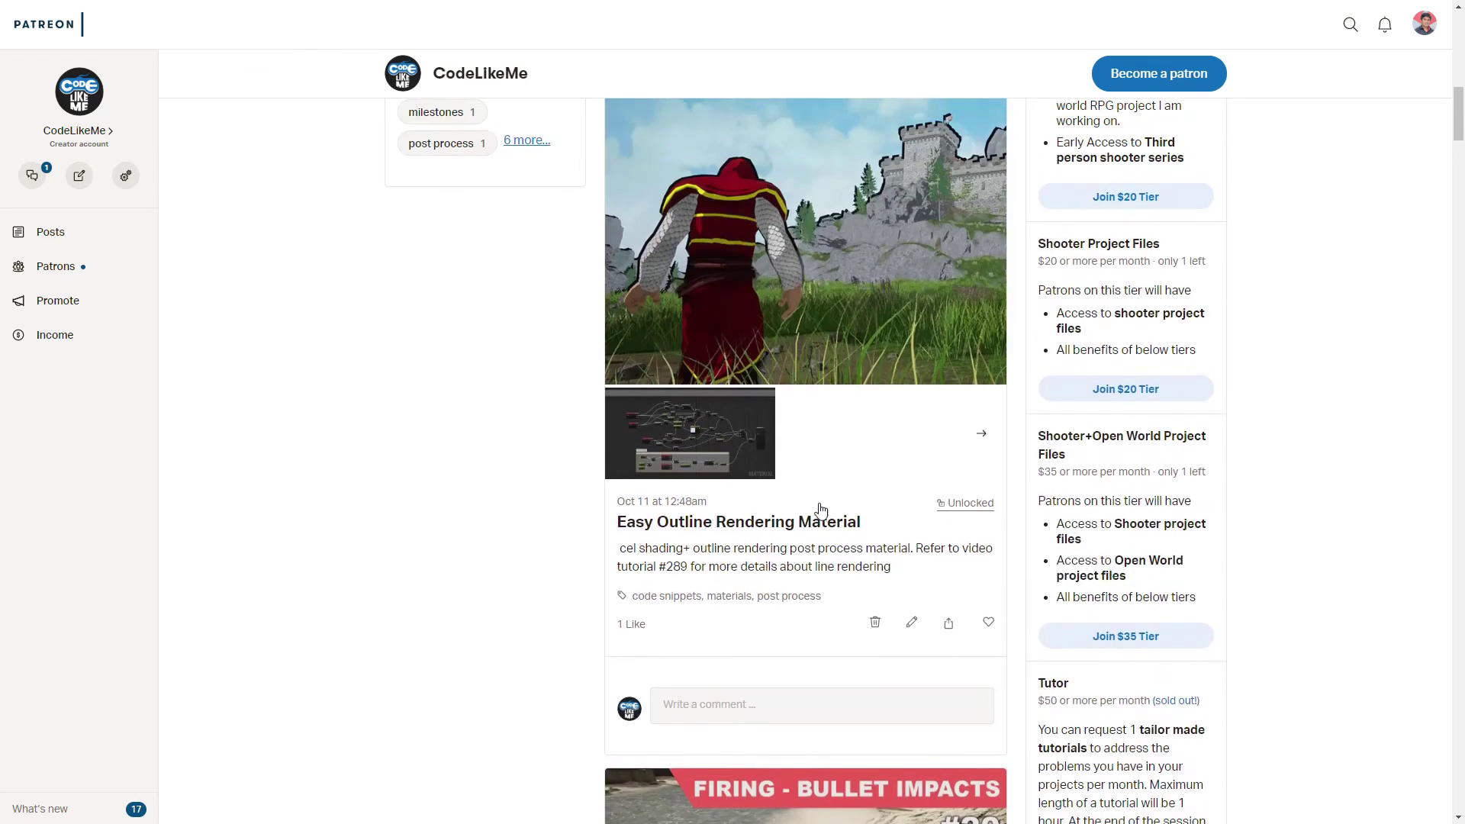